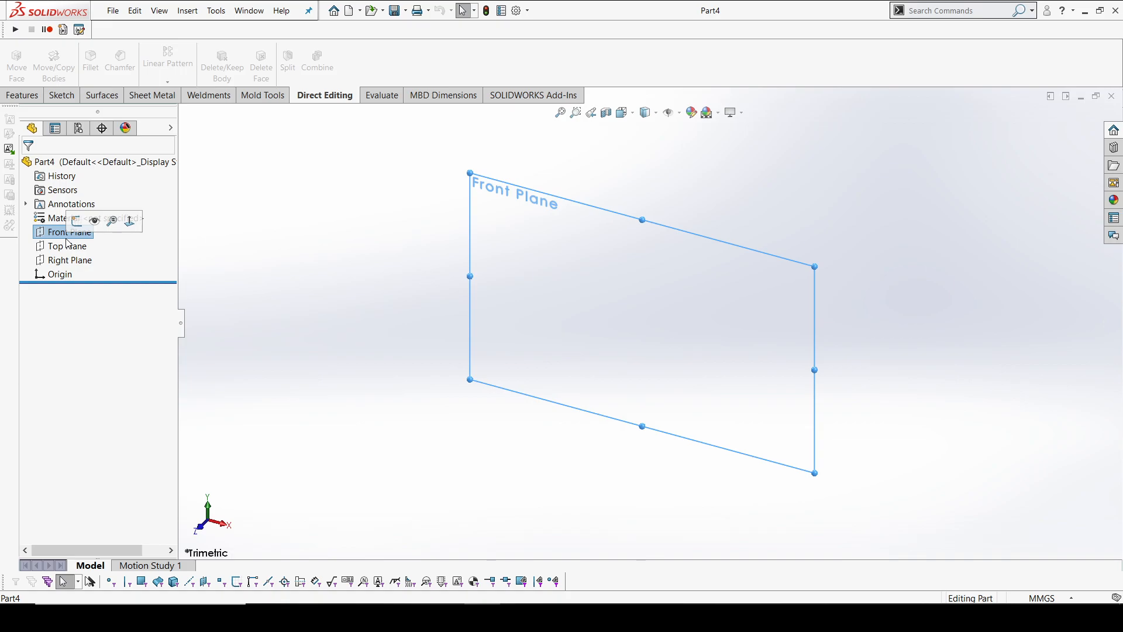
Step: Create four reference planes parallel to the Front Plane, spaced 300 mm apart with the offset direction flipped
{"action": "left_click", "coordinate": [22, 95]}
{"action": "left_click", "coordinate": [576, 78]}
{"action": "left_click", "coordinate": [579, 94]}
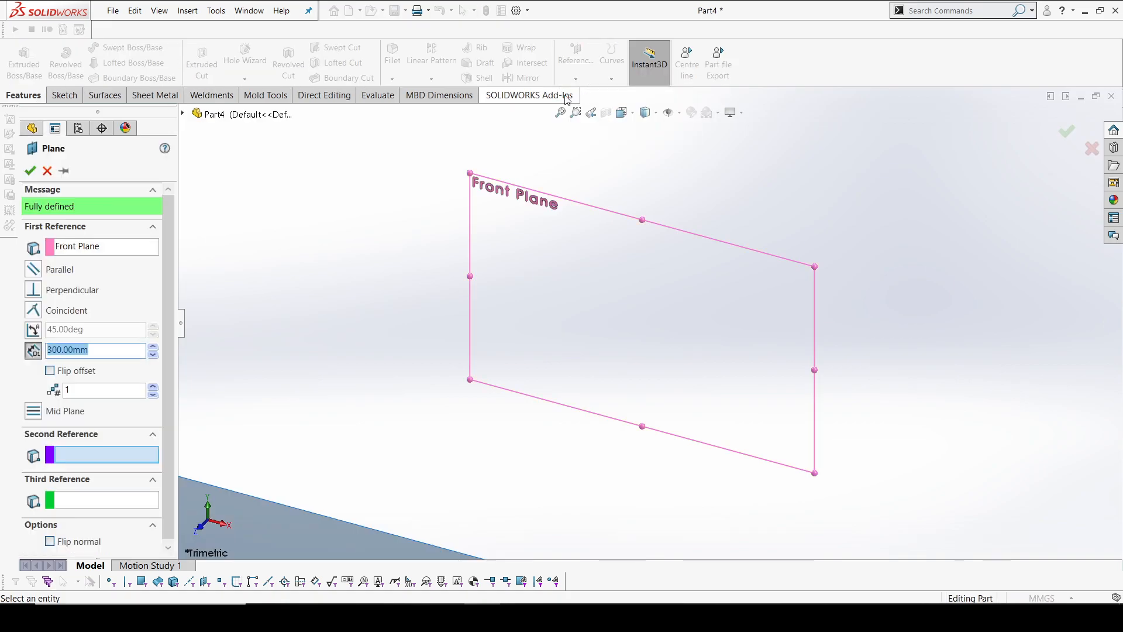
{"action": "scroll", "coordinate": [549, 366], "scroll_direction": "up", "scroll_amount": 5}
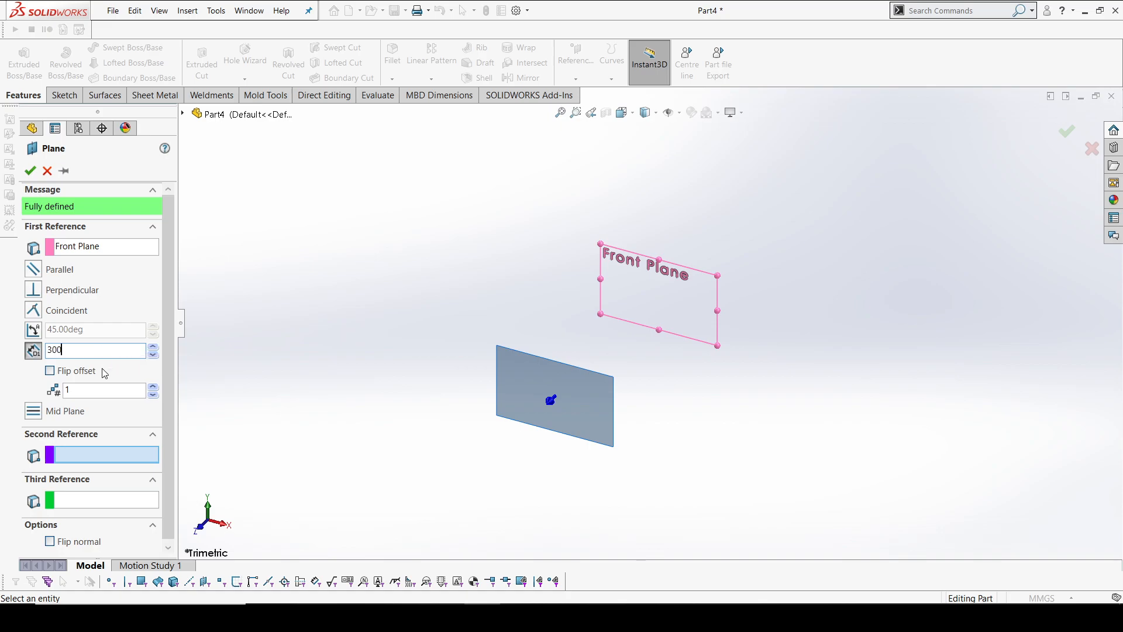
{"action": "left_click", "coordinate": [90, 374]}
{"action": "left_click", "coordinate": [89, 389]}
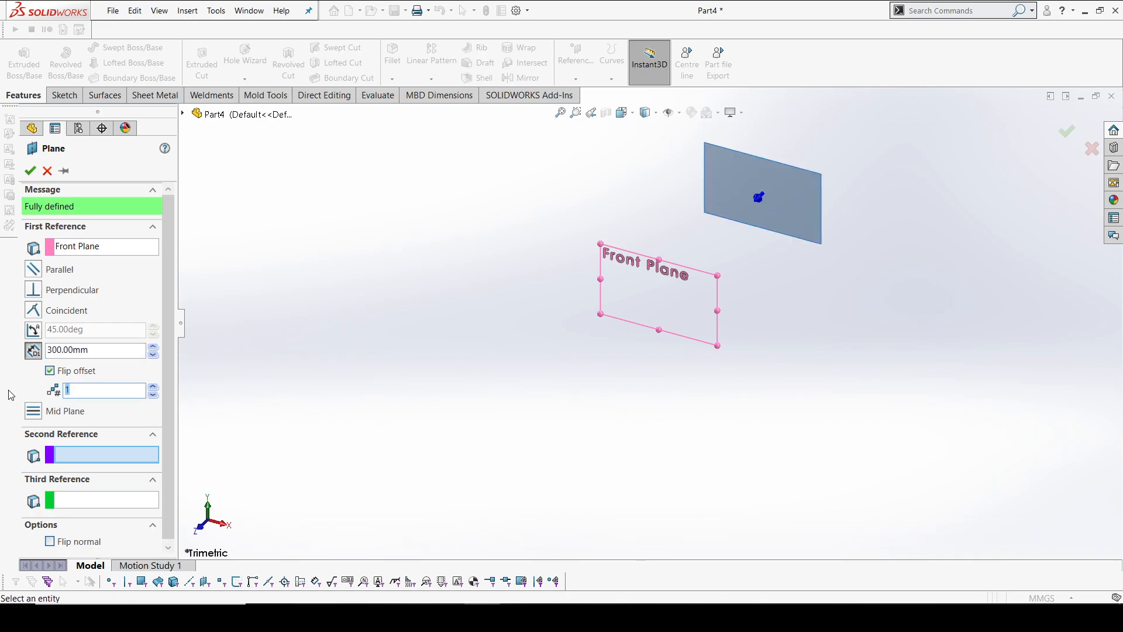
{"action": "scroll", "coordinate": [610, 299], "scroll_direction": "up", "scroll_amount": 5}
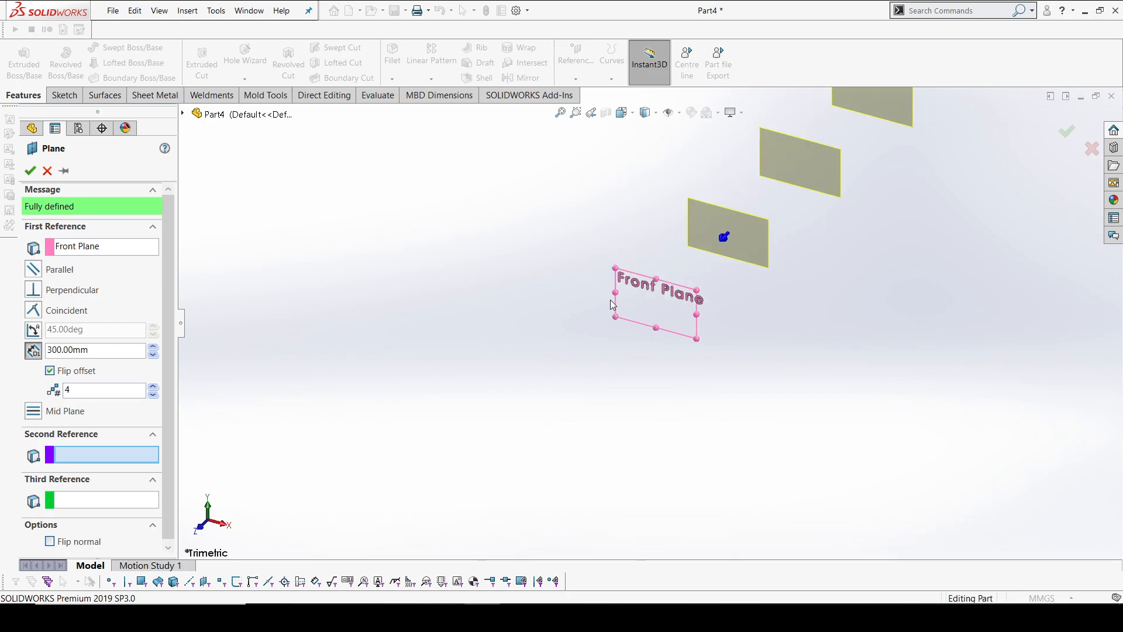
{"action": "scroll", "coordinate": [778, 177], "scroll_direction": "down", "scroll_amount": 3}
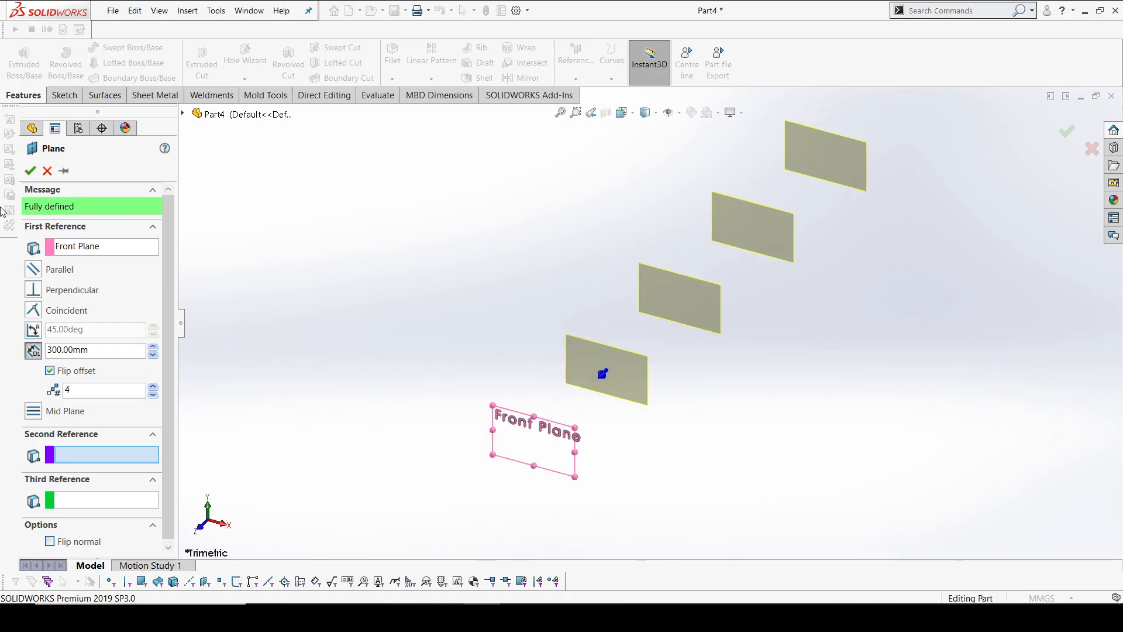
{"action": "left_click", "coordinate": [31, 170]}
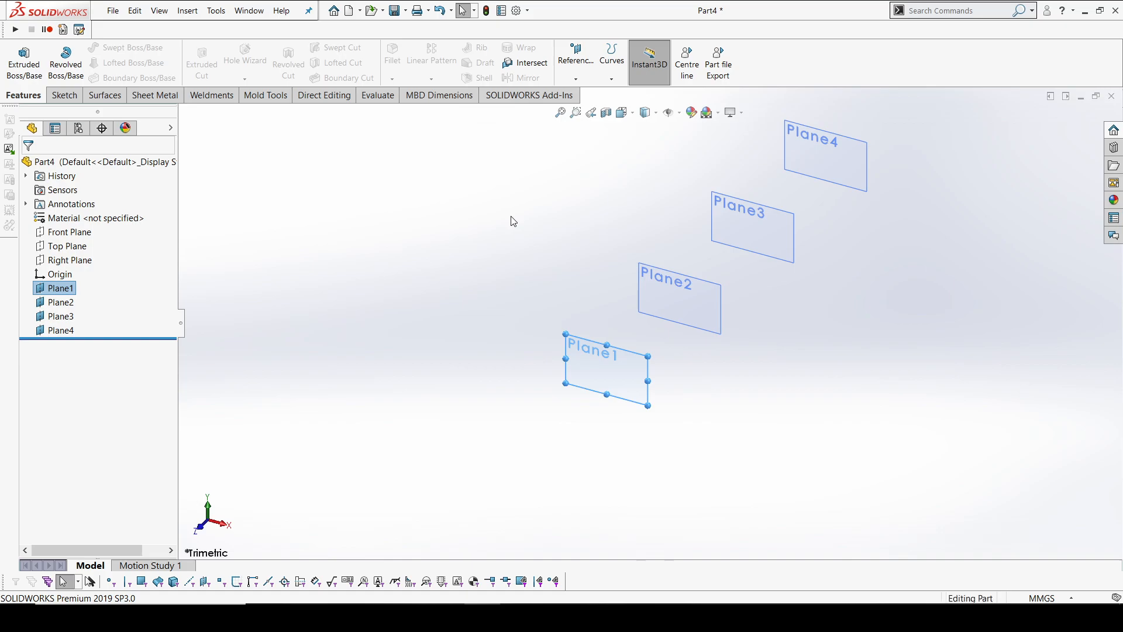
Step: Make the Front Plane visible in the model view
{"action": "left_click", "coordinate": [69, 232]}
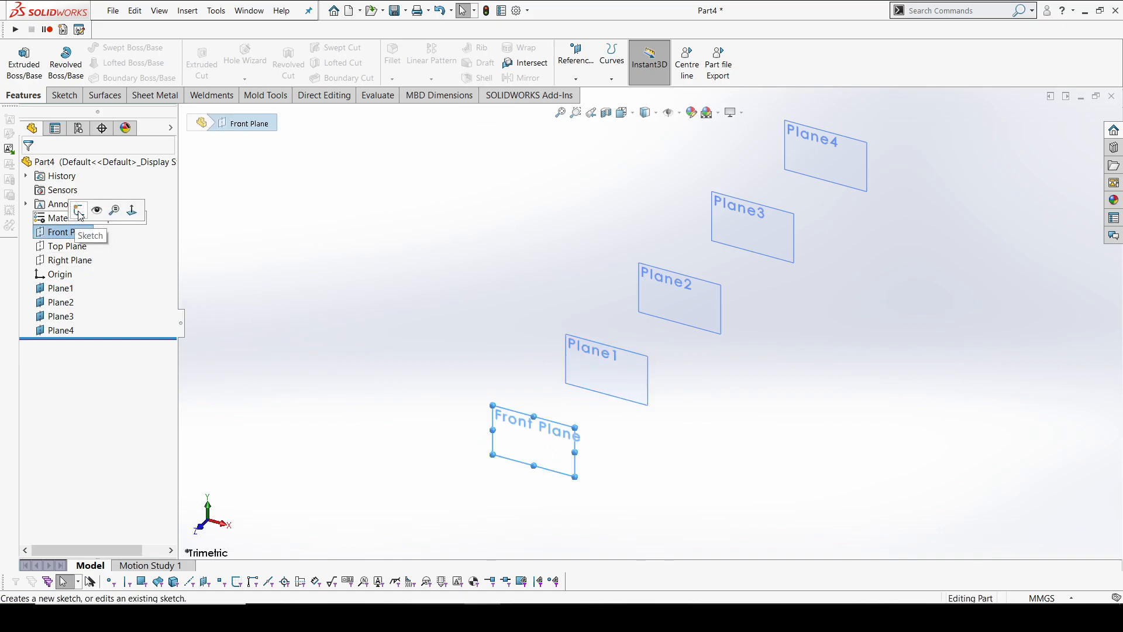
{"action": "left_click", "coordinate": [97, 214]}
{"action": "left_click", "coordinate": [514, 370]}
{"action": "middle_click_drag", "start_coordinate": [514, 370], "coordinate": [504, 328]}
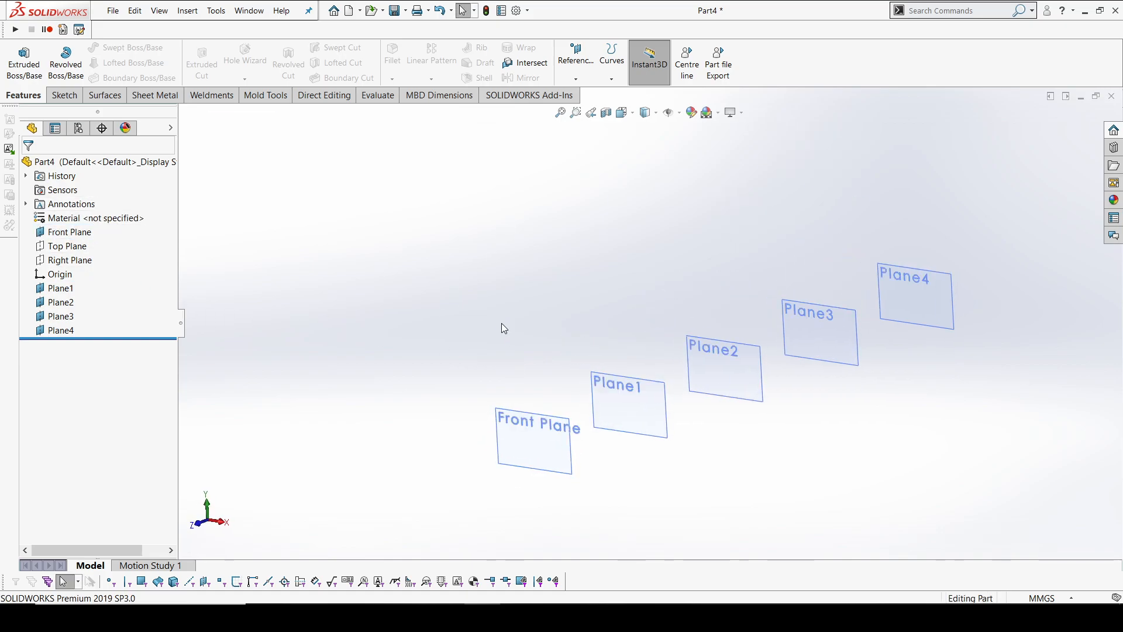
Step: Start a sketch on the Front Plane and draw a straight slot below the origin, about 91 mm long between centres
{"action": "left_click", "coordinate": [549, 459]}
{"action": "left_click", "coordinate": [596, 423]}
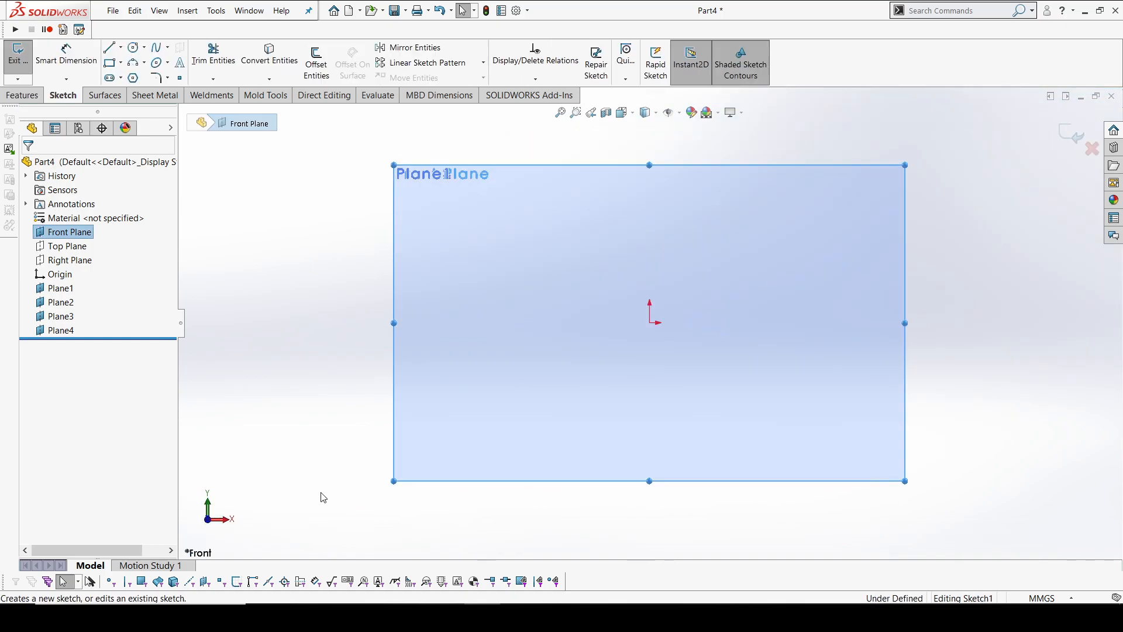
{"action": "left_click", "coordinate": [120, 78]}
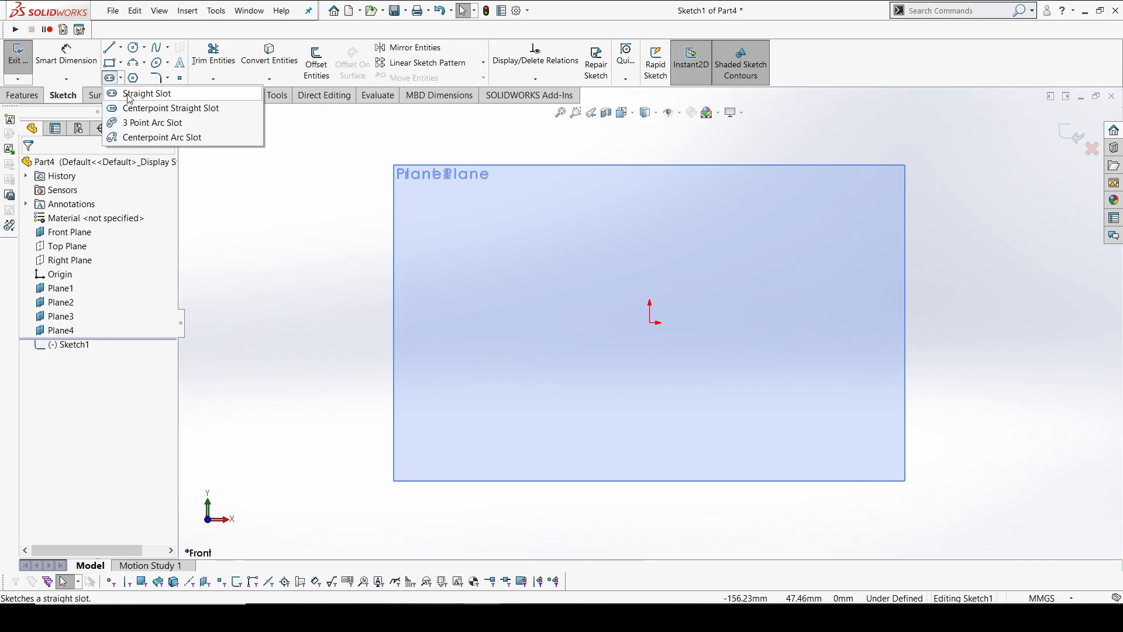
{"action": "left_click", "coordinate": [129, 96]}
{"action": "left_click", "coordinate": [517, 369]}
{"action": "left_click", "coordinate": [784, 376]}
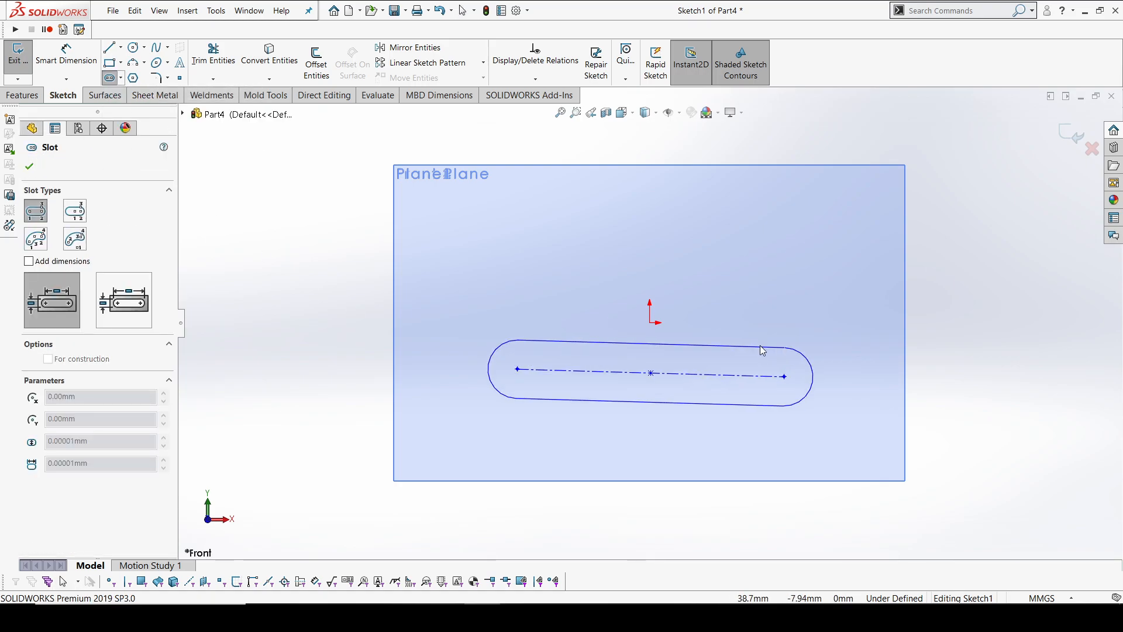
{"action": "left_click", "coordinate": [760, 350]}
{"action": "key", "text": "Escape"}
Step: Constrain the slot's upper line with a midpoint relation to the origin and a horizontal relation
{"action": "left_click", "coordinate": [687, 350]}
{"action": "left_click", "coordinate": [682, 343]}
{"action": "left_click", "coordinate": [650, 322], "text": "ctrl"}
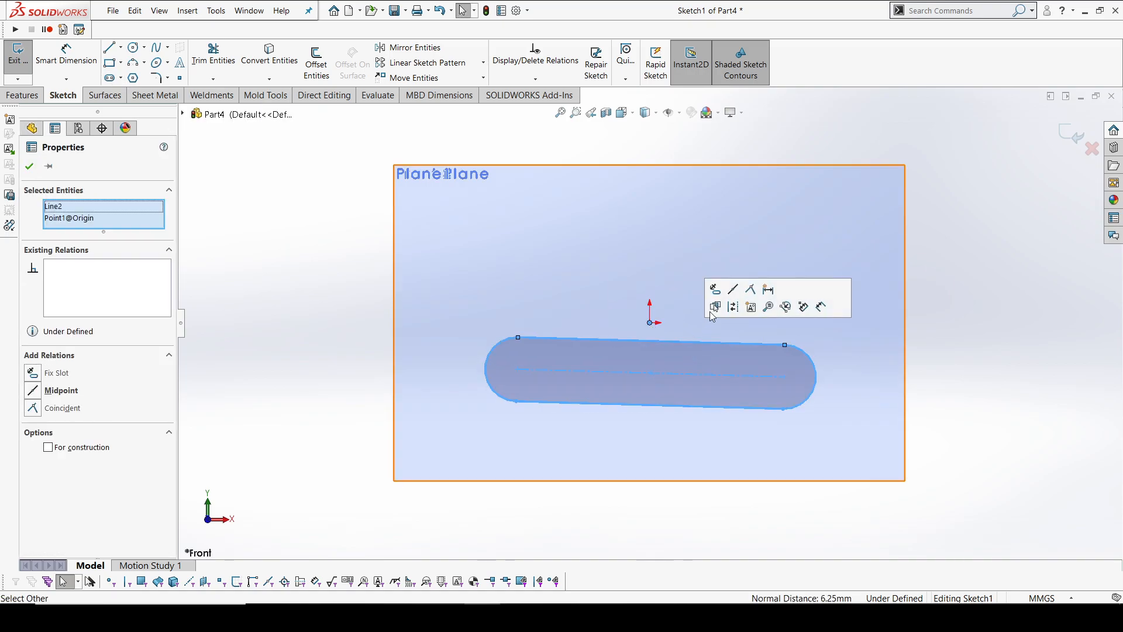
{"action": "left_click", "coordinate": [733, 289]}
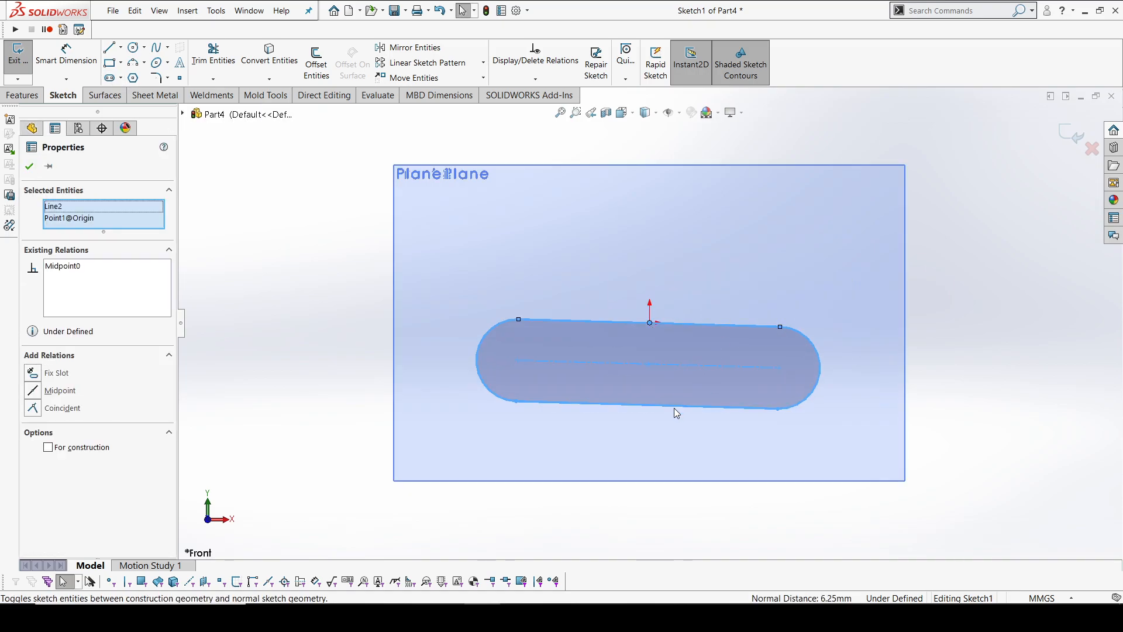
{"action": "left_click", "coordinate": [361, 393]}
{"action": "left_click", "coordinate": [588, 321]}
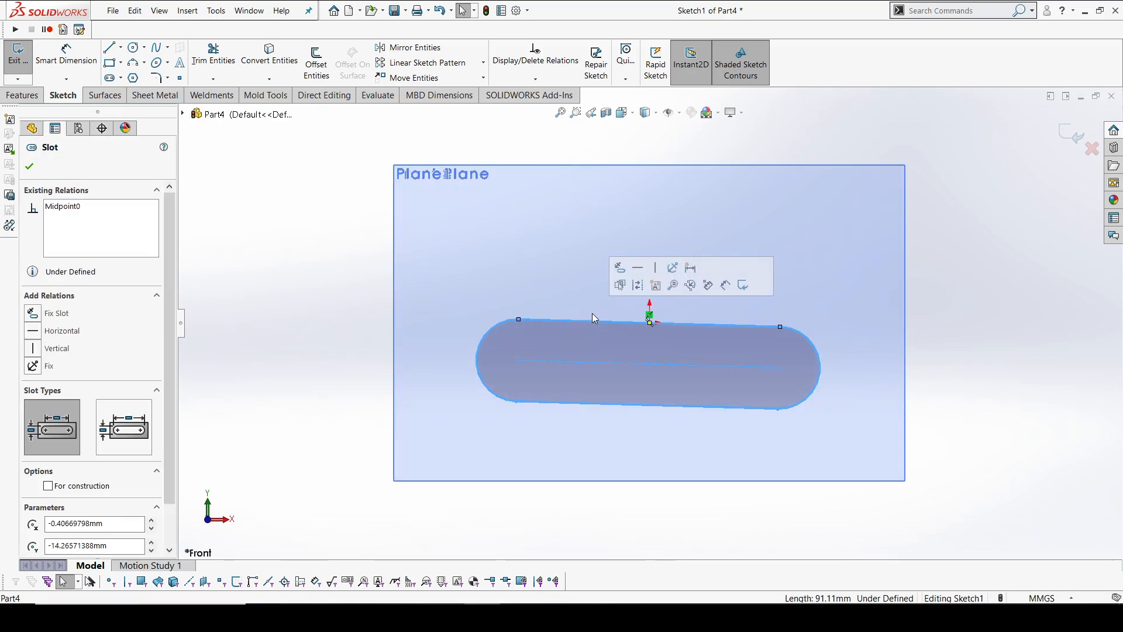
{"action": "left_click", "coordinate": [639, 268]}
{"action": "left_click", "coordinate": [267, 348]}
Step: Dimension the slot's height between its upper and lower lines and set it to 90 mm
{"action": "right_click_drag", "start_coordinate": [265, 349], "coordinate": [267, 313]}
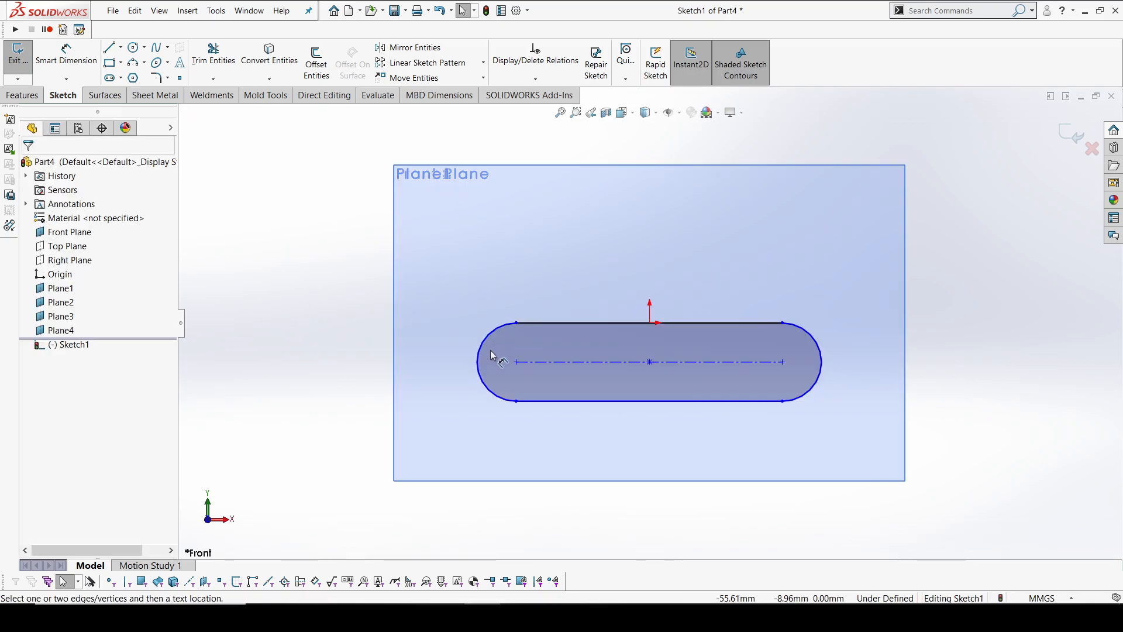
{"action": "left_click", "coordinate": [563, 401]}
{"action": "left_click", "coordinate": [561, 322]}
{"action": "left_click", "coordinate": [322, 362]}
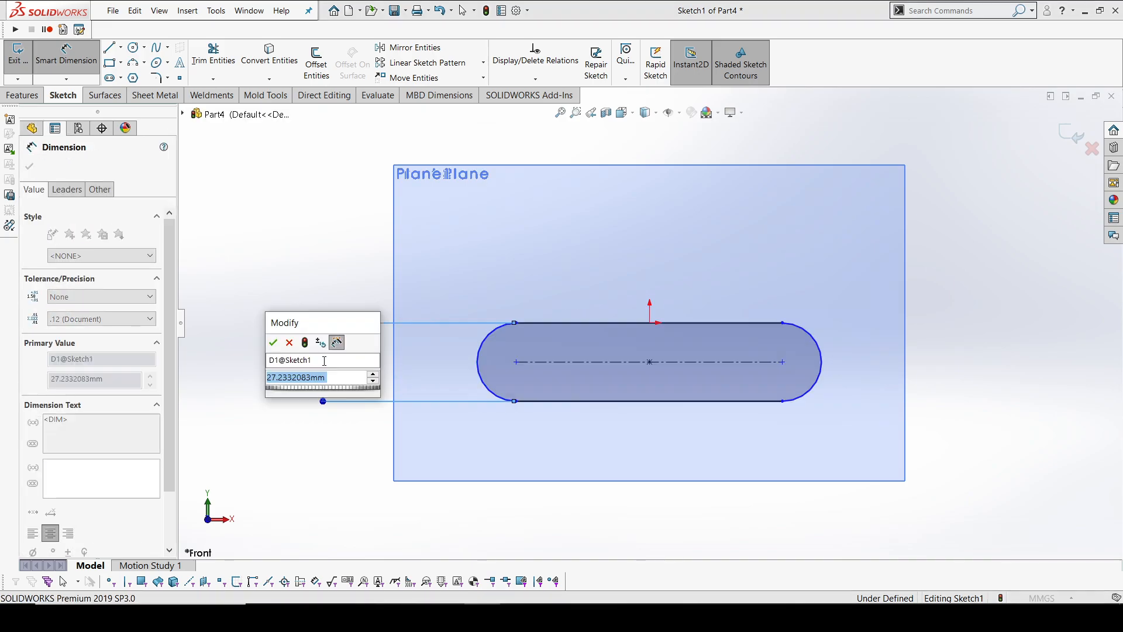
{"action": "type", "text": "90"}
{"action": "key", "text": "Return"}
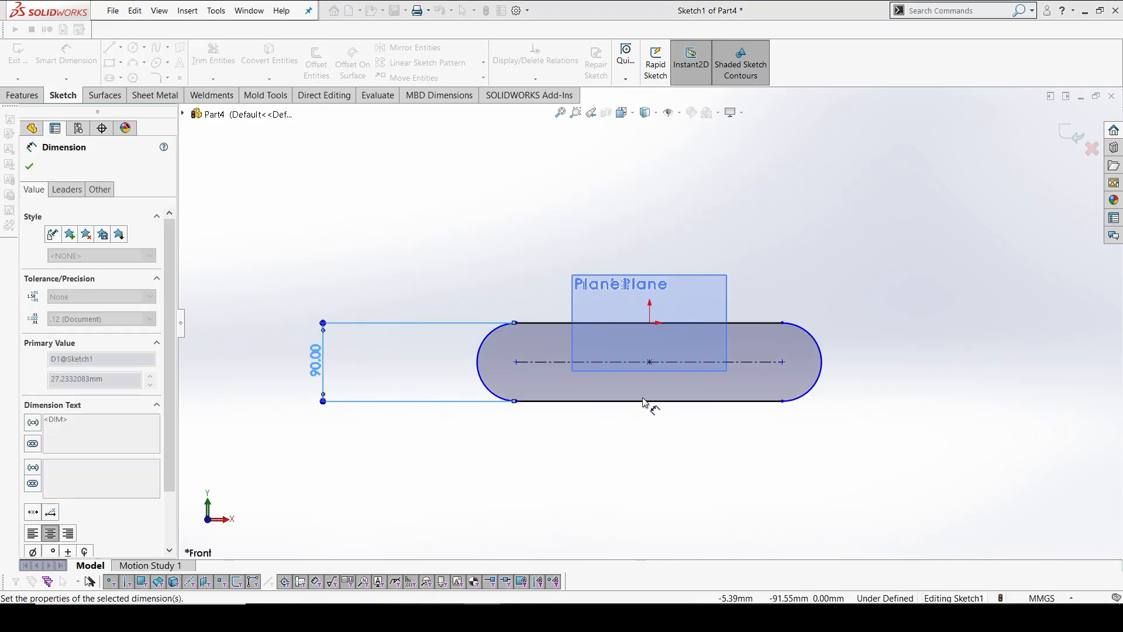
Step: Set the slot's centre-to-centre length to 250 mm and exit the Front Plane sketch
{"action": "left_click", "coordinate": [562, 364]}
{"action": "left_click", "coordinate": [621, 449]}
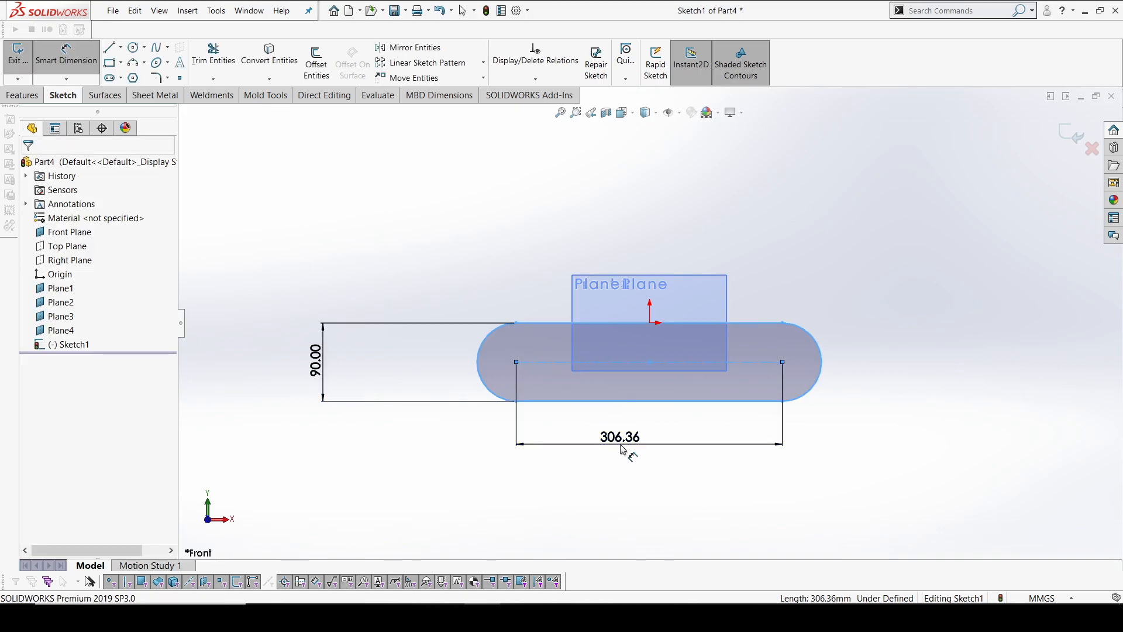
{"action": "key", "text": "Return"}
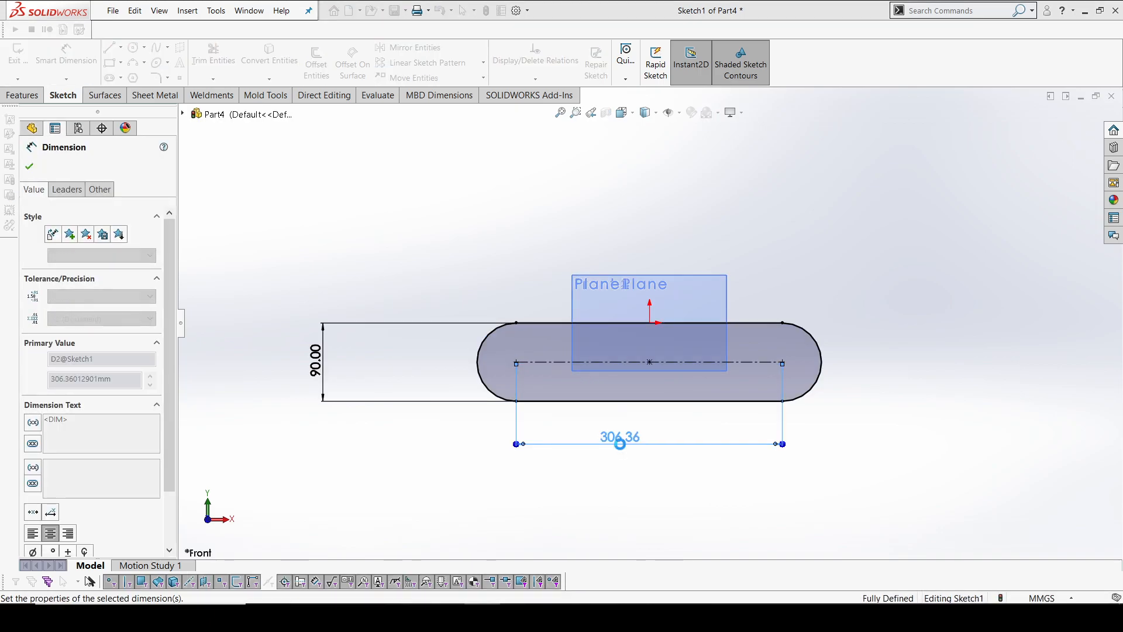
{"action": "left_click", "coordinate": [808, 375]}
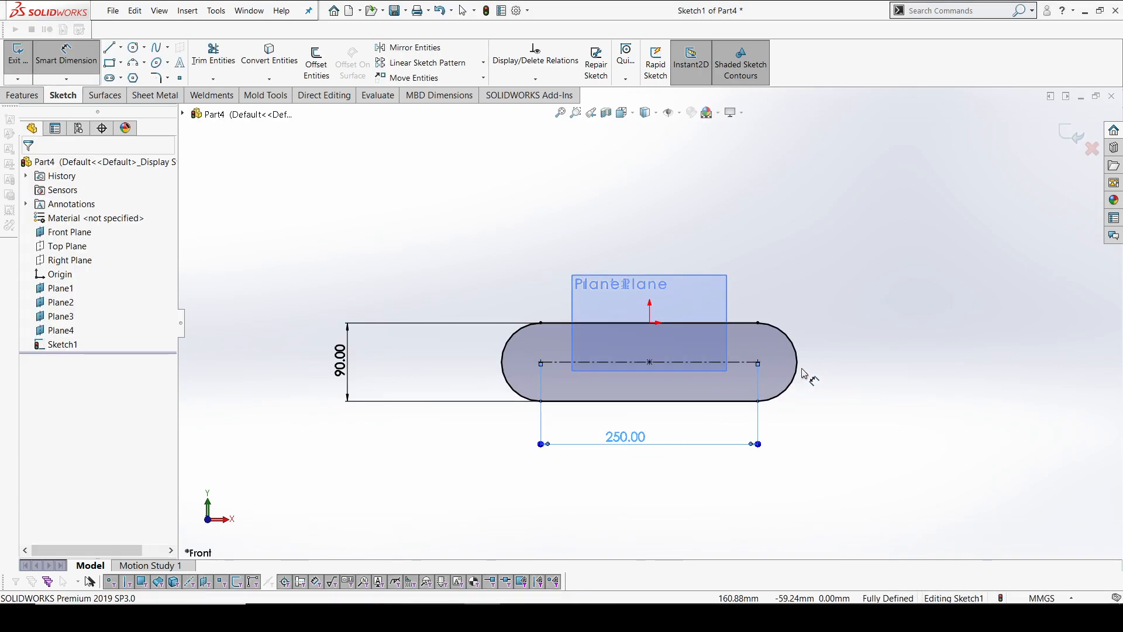
{"action": "left_click", "coordinate": [1078, 146]}
Step: Start a sketch on Plane1 and hide all item types in the model view
{"action": "mouse_move", "coordinate": [935, 320]}
{"action": "middle_mouse_down"}
{"action": "mouse_move", "coordinate": [911, 331]}
{"action": "mouse_move", "coordinate": [848, 421]}
{"action": "middle_mouse_up"}
{"action": "left_click", "coordinate": [688, 310]}
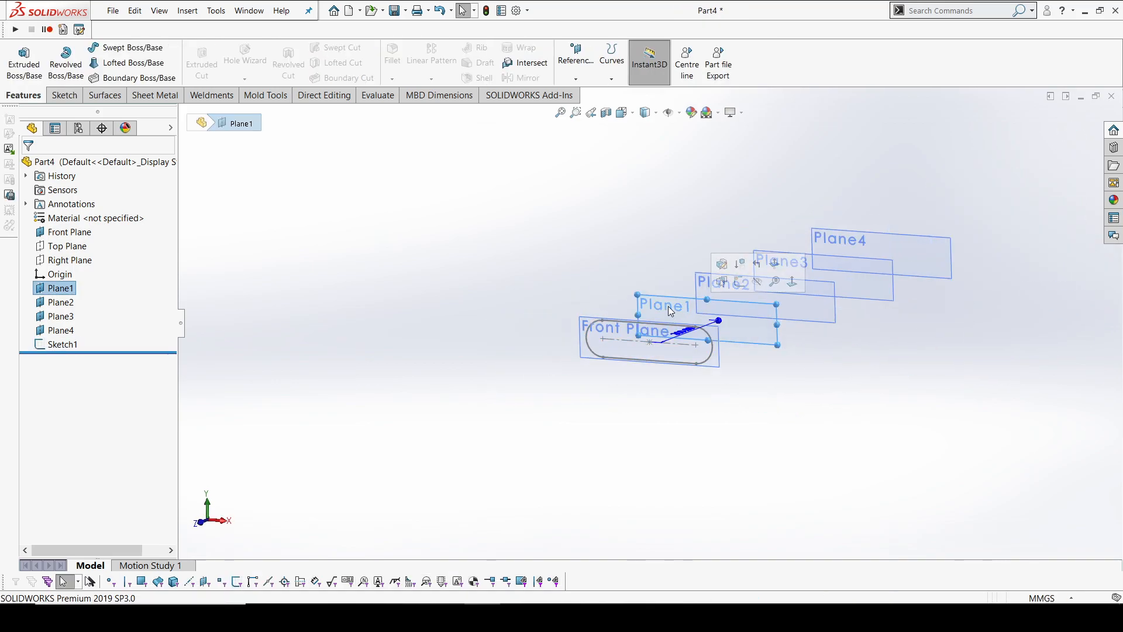
{"action": "left_click", "coordinate": [741, 282]}
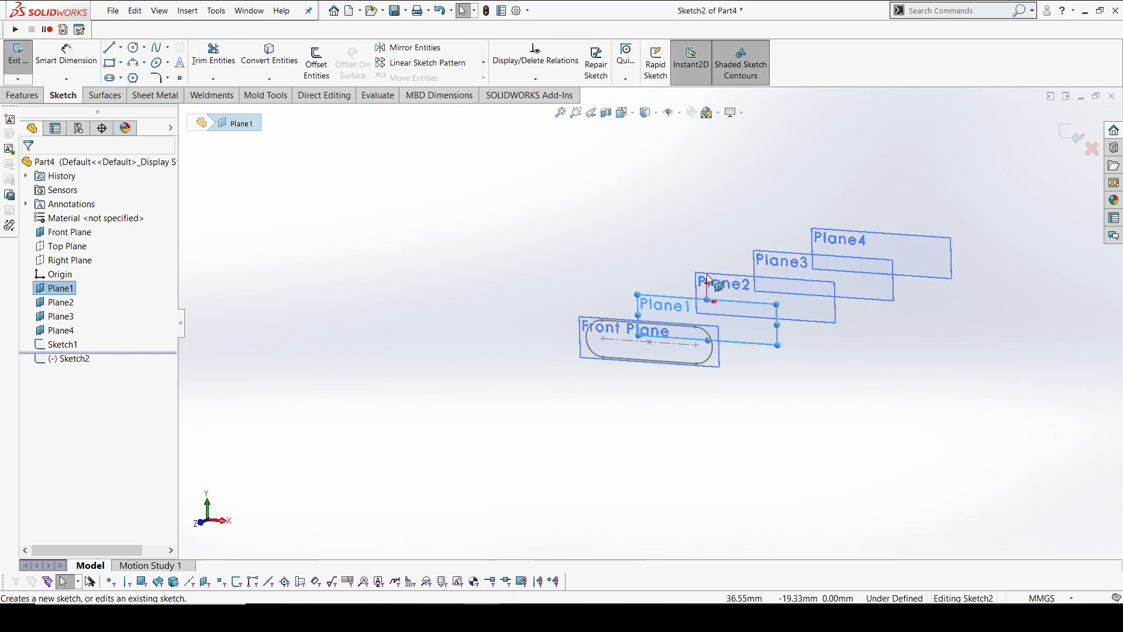
{"action": "left_click", "coordinate": [668, 113]}
{"action": "key", "text": "space"}
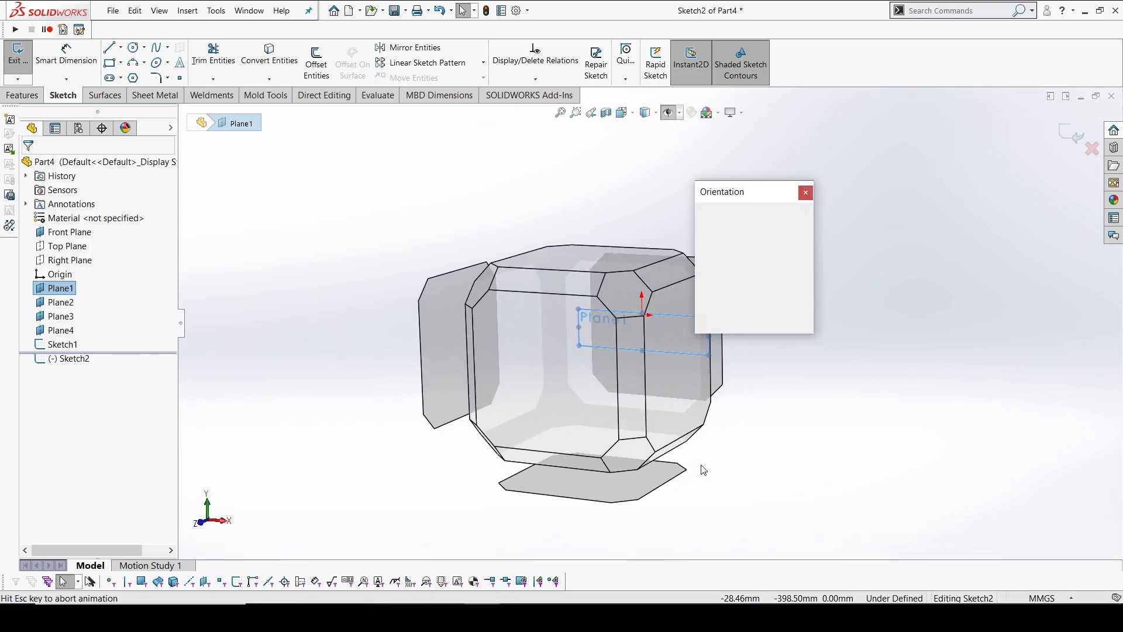
{"action": "left_click", "coordinate": [460, 397]}
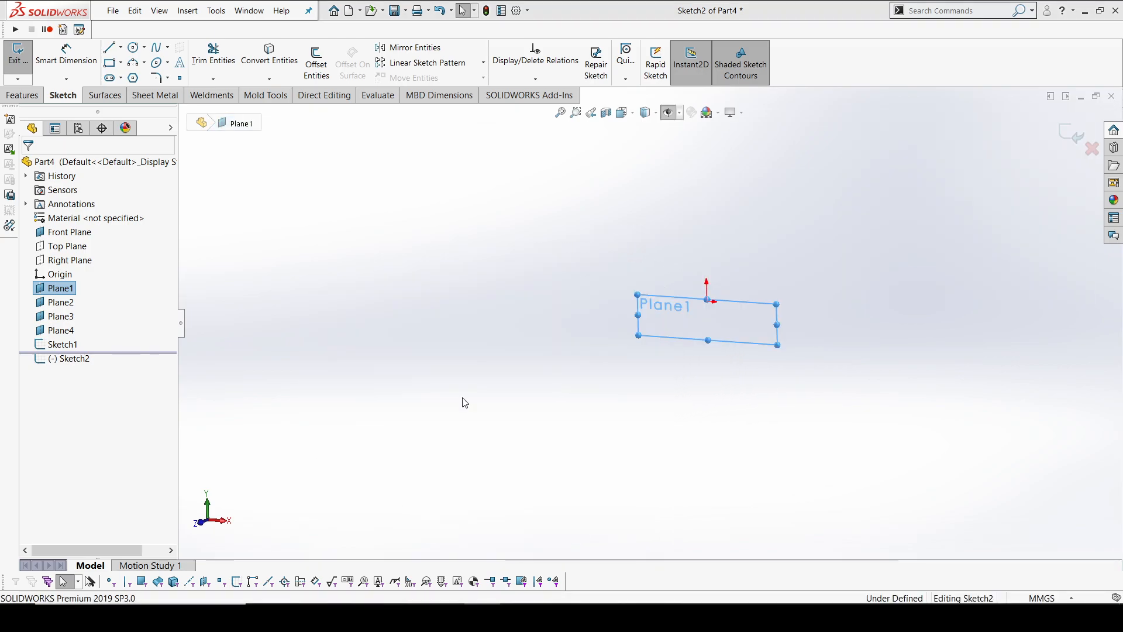
Step: Draw a horizontal straight slot below the origin, about 175 mm long between centres and about 68 mm high
{"action": "left_click", "coordinate": [518, 332]}
{"action": "left_click", "coordinate": [783, 332]}
{"action": "left_click", "coordinate": [774, 282]}
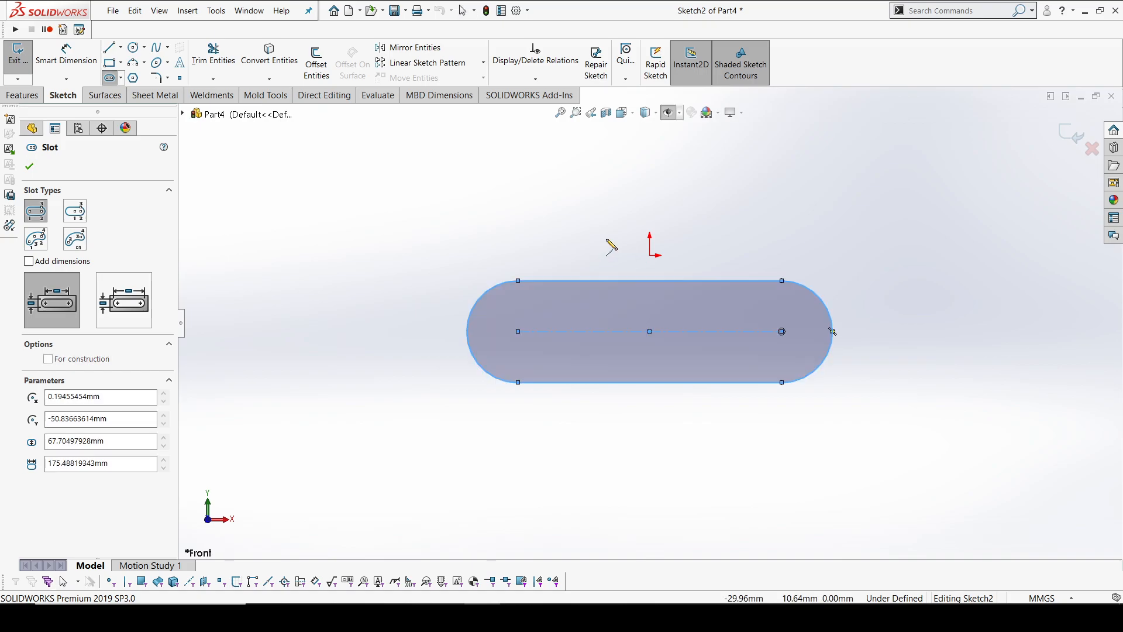
{"action": "key", "text": "Escape"}
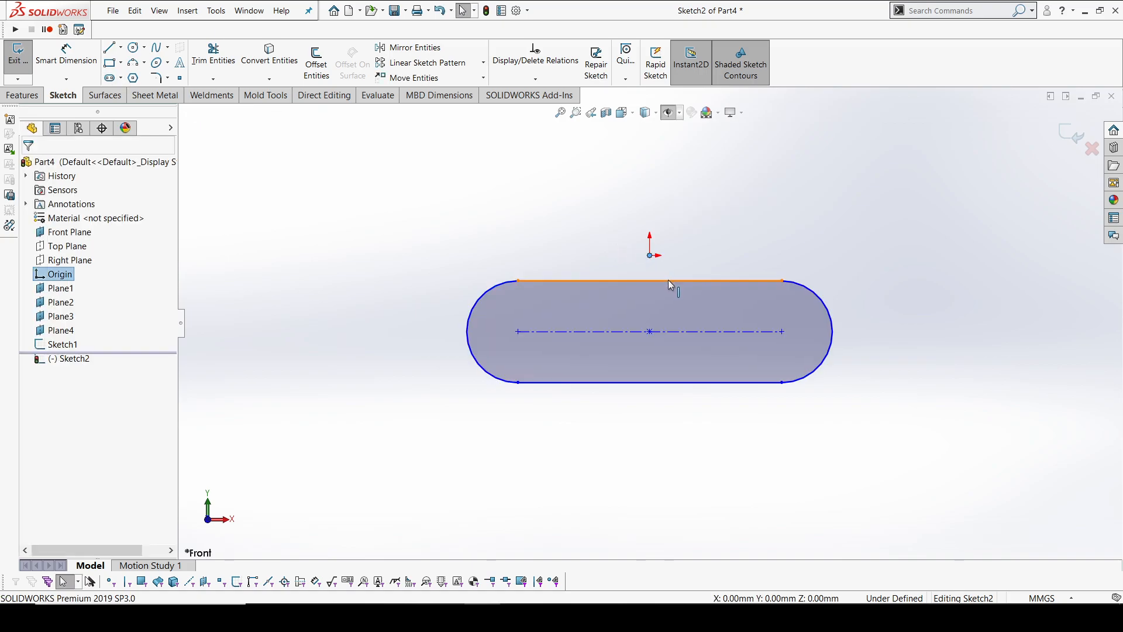
Step: Add a midpoint relation between the origin and the upper line of the slot on Plane1
{"action": "left_click", "coordinate": [668, 281], "text": "ctrl"}
{"action": "left_click", "coordinate": [720, 230]}
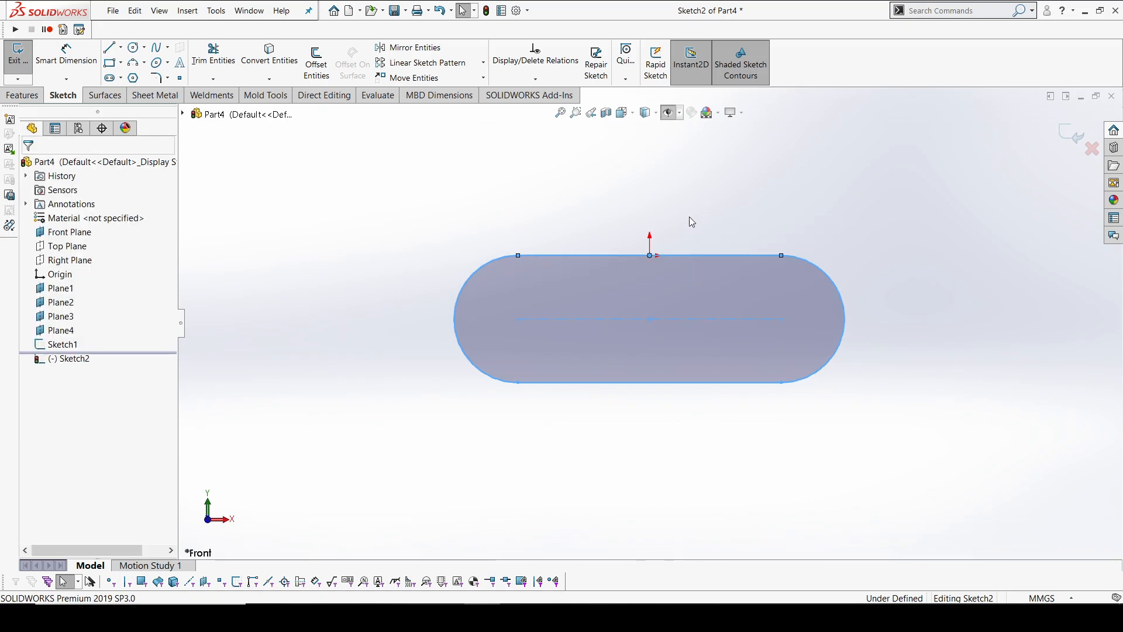
{"action": "left_click", "coordinate": [697, 205]}
Step: Dimension the Plane1 slot's centre-to-centre length and set it to 400 mm
{"action": "right_click_drag", "start_coordinate": [646, 411], "coordinate": [650, 374]}
{"action": "left_click", "coordinate": [696, 319]}
{"action": "left_click", "coordinate": [669, 442]}
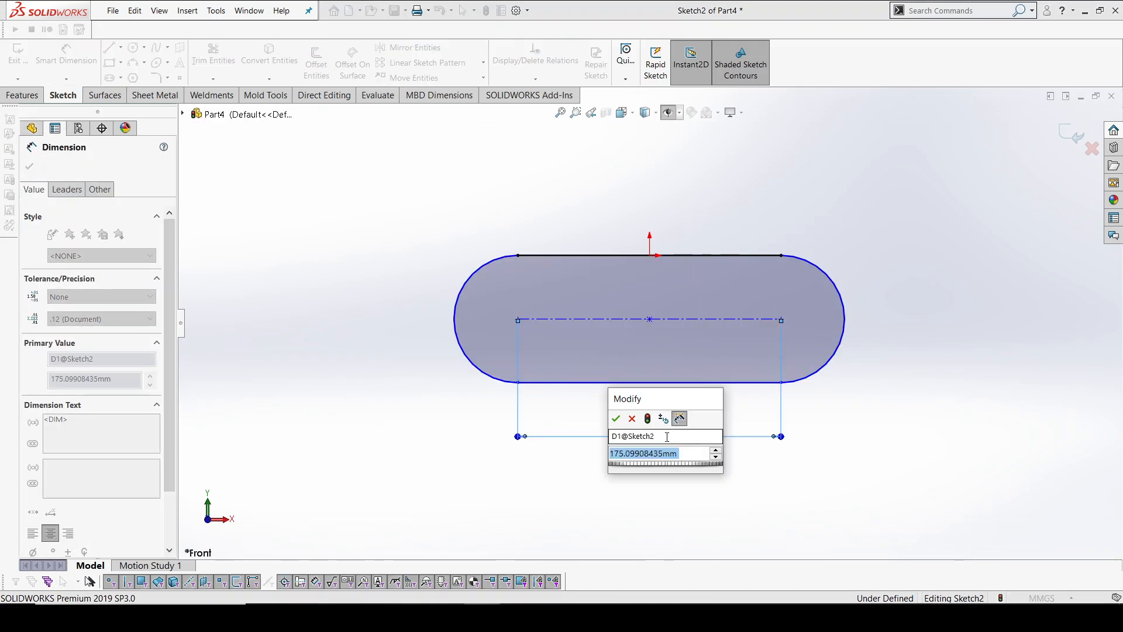
{"action": "type", "text": "400"}
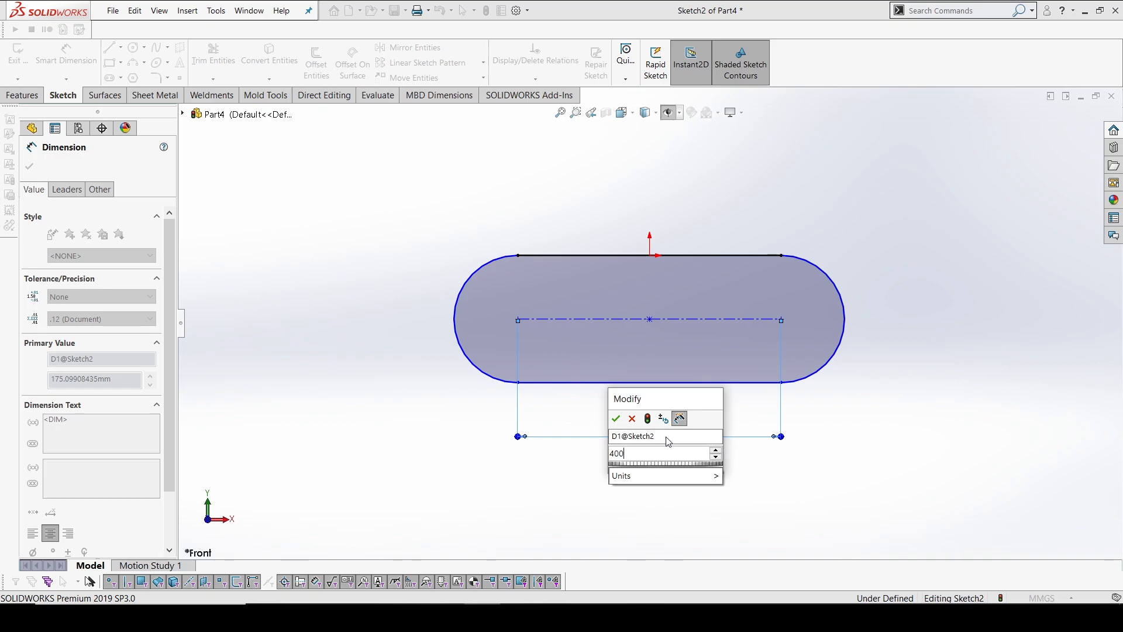
{"action": "key", "text": "Return"}
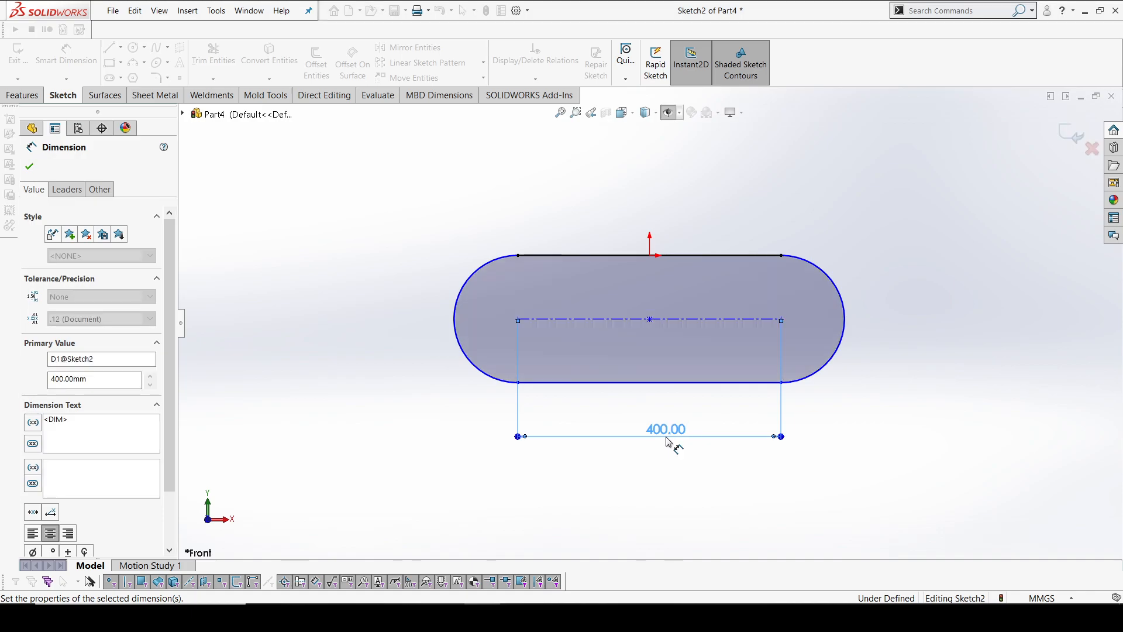
Step: Set the Plane1 slot's height between its upper and lower lines to 250 mm and exit the sketch
{"action": "left_click", "coordinate": [743, 258]}
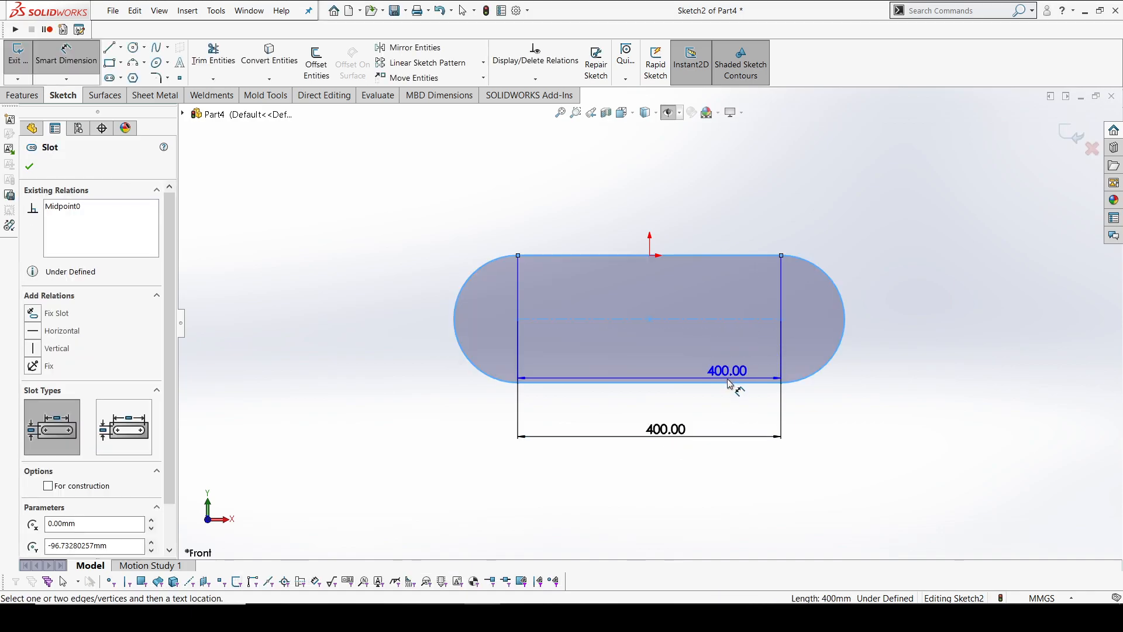
{"action": "left_click", "coordinate": [771, 380]}
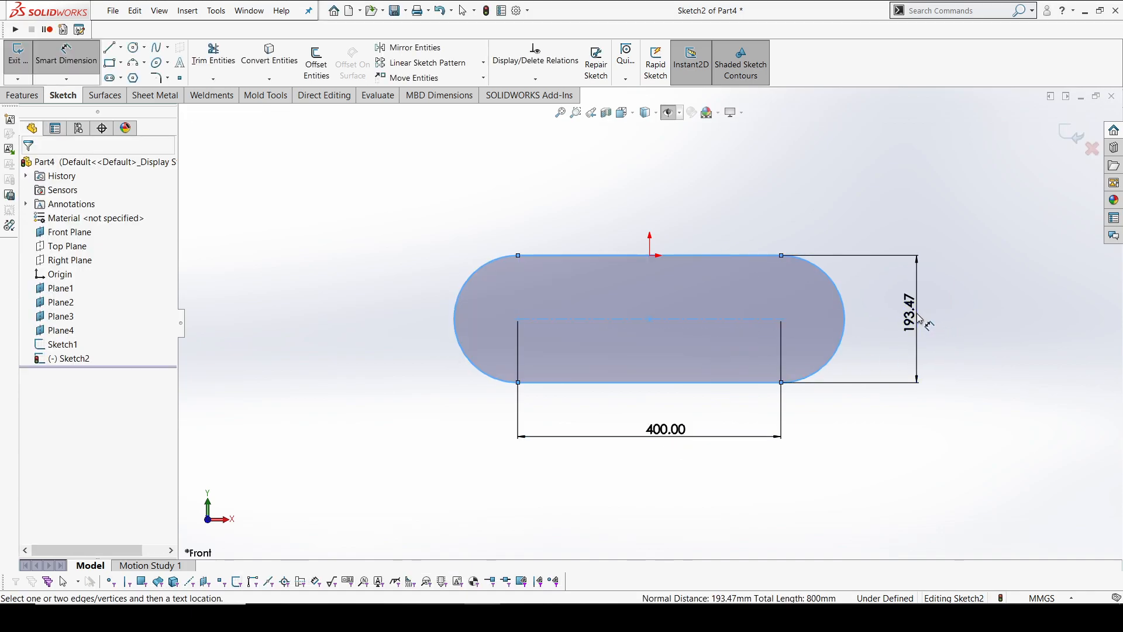
{"action": "left_click", "coordinate": [926, 319]}
{"action": "type", "text": "250"}
{"action": "key", "text": "Return"}
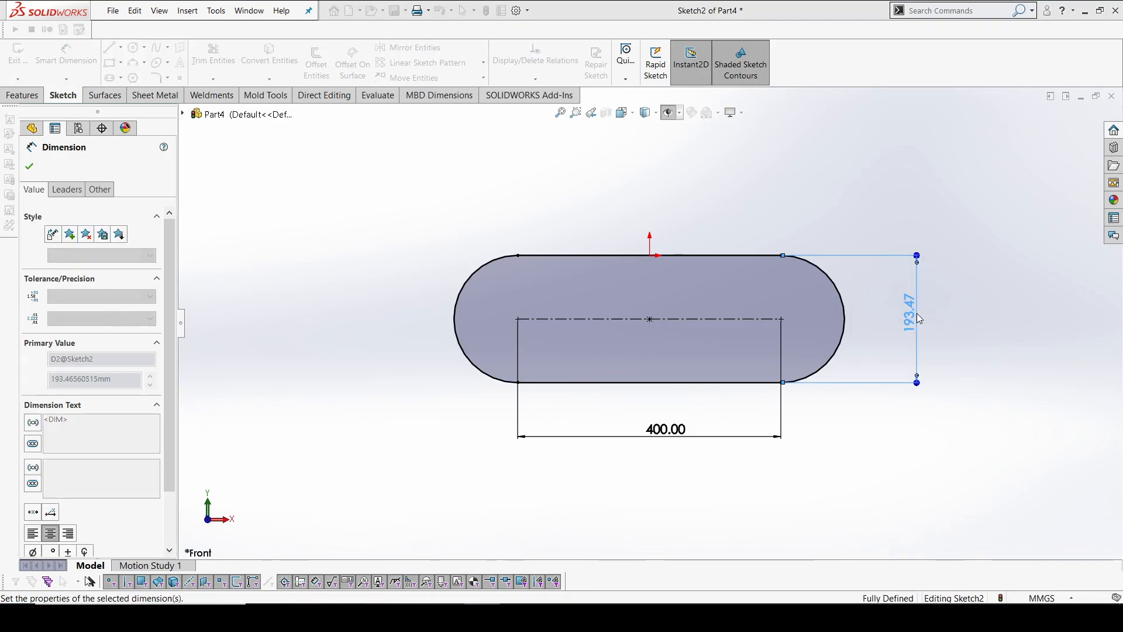
{"action": "right_click", "coordinate": [725, 195]}
{"action": "left_click", "coordinate": [753, 233]}
{"action": "middle_click_drag", "start_coordinate": [697, 325], "coordinate": [688, 354]}
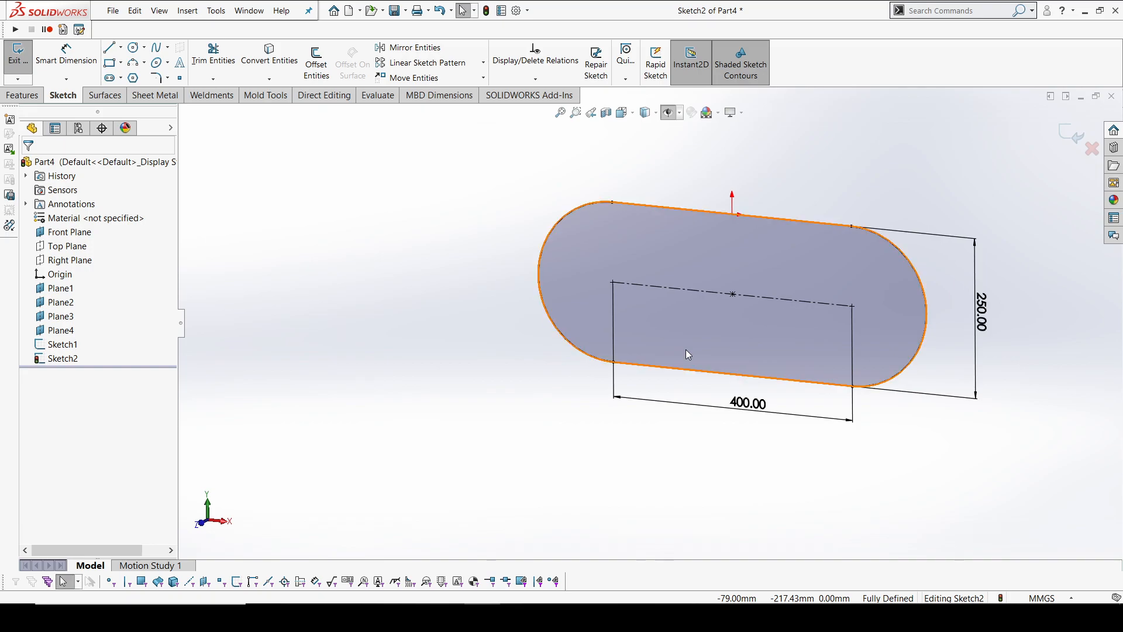
{"action": "left_click", "coordinate": [1071, 135]}
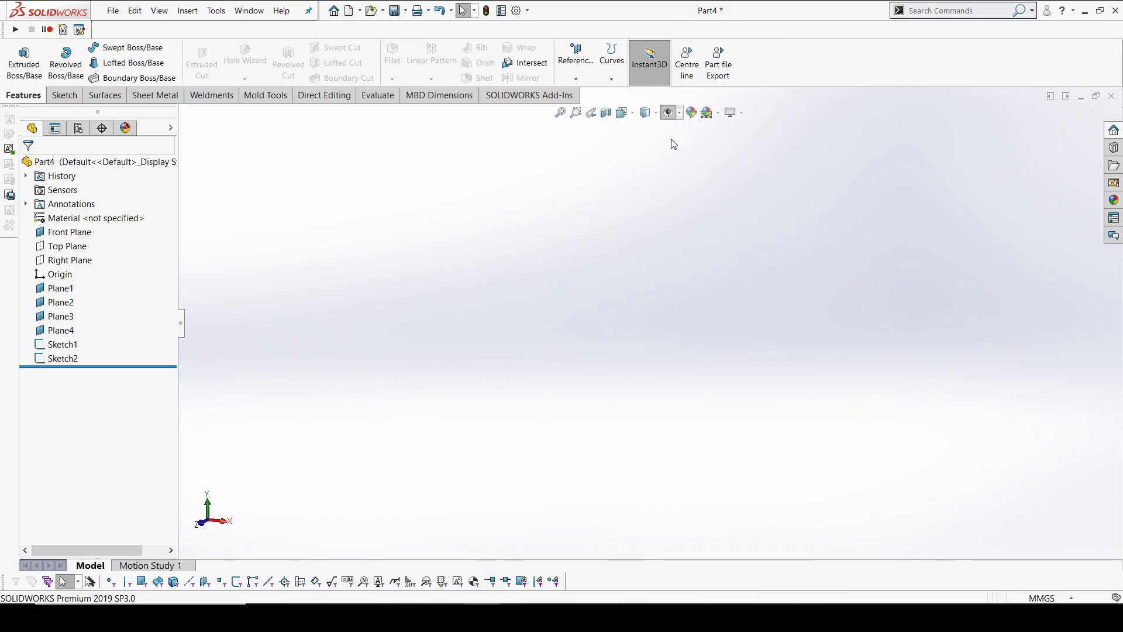
Step: Turn on the display of the reference planes and view the whole plane series at an angle
{"action": "left_click", "coordinate": [670, 114]}
{"action": "scroll", "coordinate": [812, 287], "scroll_direction": "up", "scroll_amount": 4}
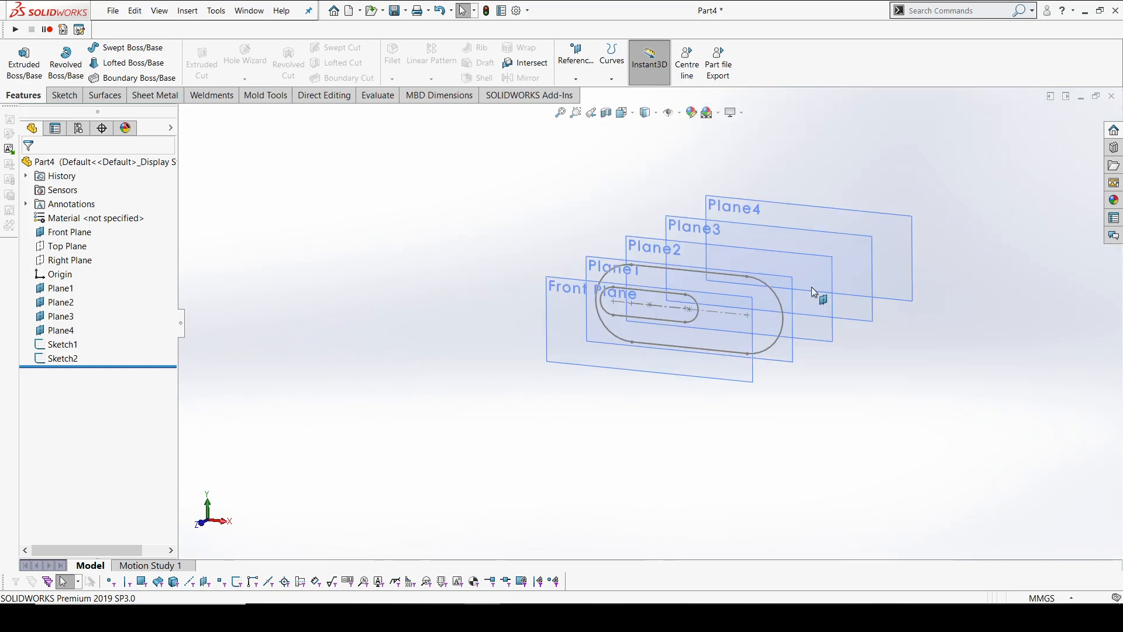
{"action": "middle_click_drag", "start_coordinate": [812, 287], "coordinate": [783, 306]}
{"action": "scroll", "coordinate": [526, 267], "scroll_direction": "down", "scroll_amount": 4}
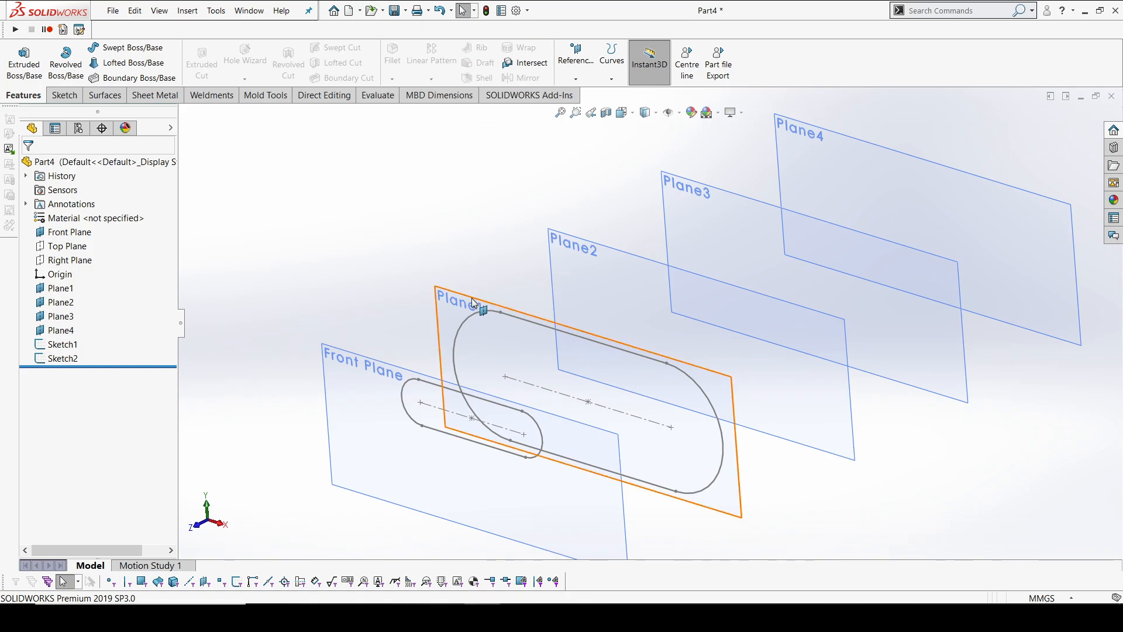
Step: Sketch on Plane2, convert the Front Plane slot (Sketch1) into it, and exit the sketch
{"action": "left_click", "coordinate": [592, 255]}
{"action": "left_click", "coordinate": [644, 227]}
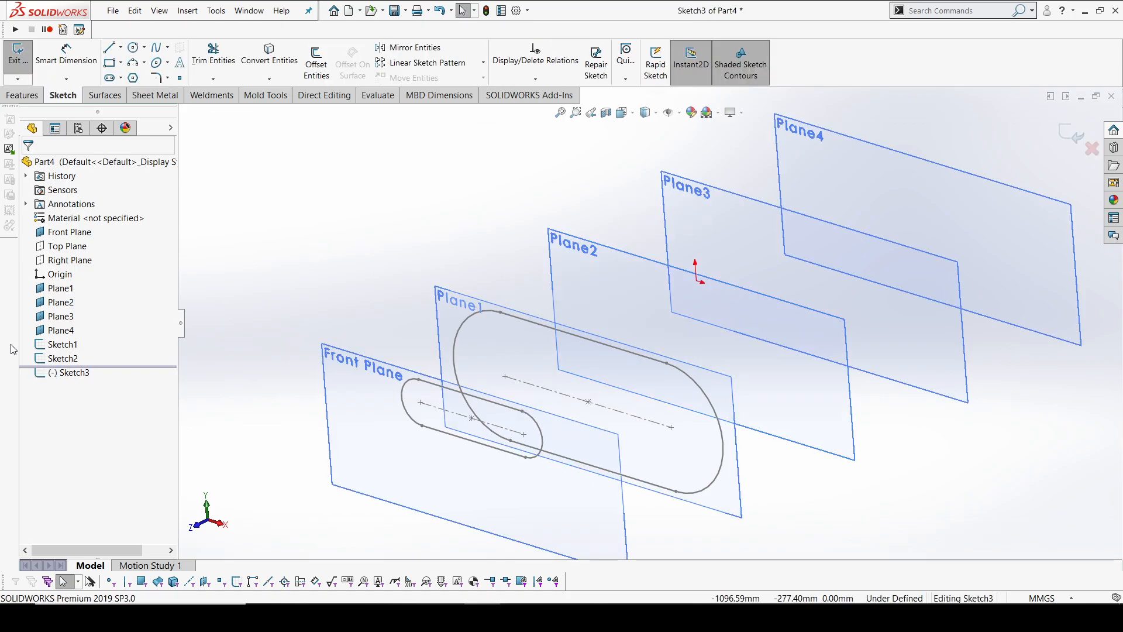
{"action": "left_click", "coordinate": [63, 344]}
{"action": "left_click", "coordinate": [269, 53]}
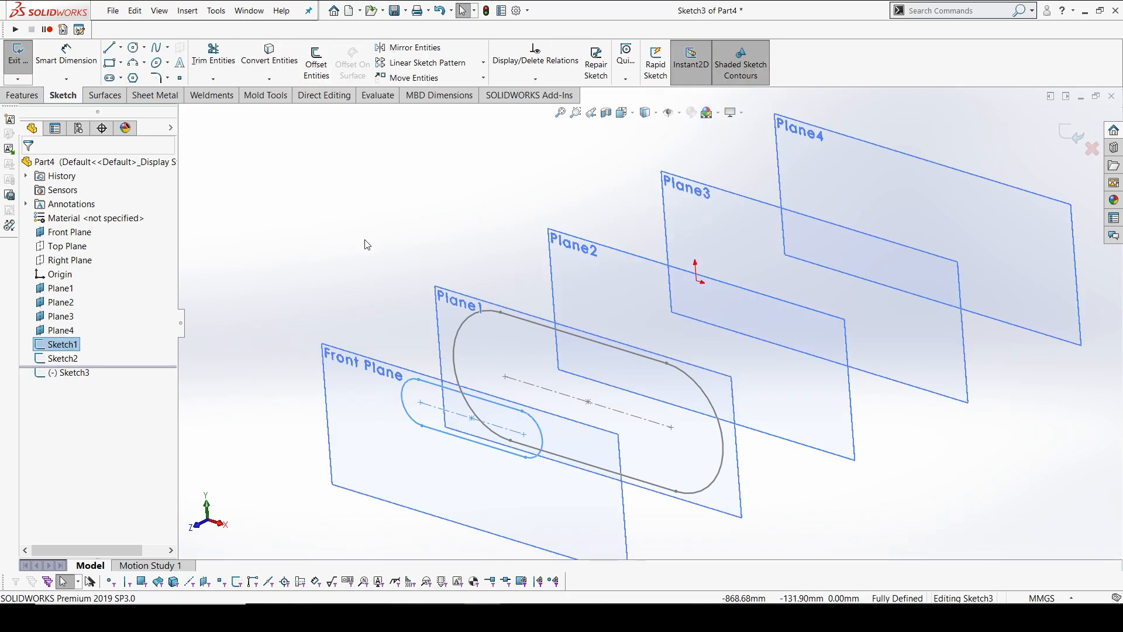
{"action": "left_click", "coordinate": [1075, 133]}
Step: Sketch on Plane3, convert the Plane1 slot (Sketch2) into it, and exit the sketch
{"action": "left_click", "coordinate": [709, 205]}
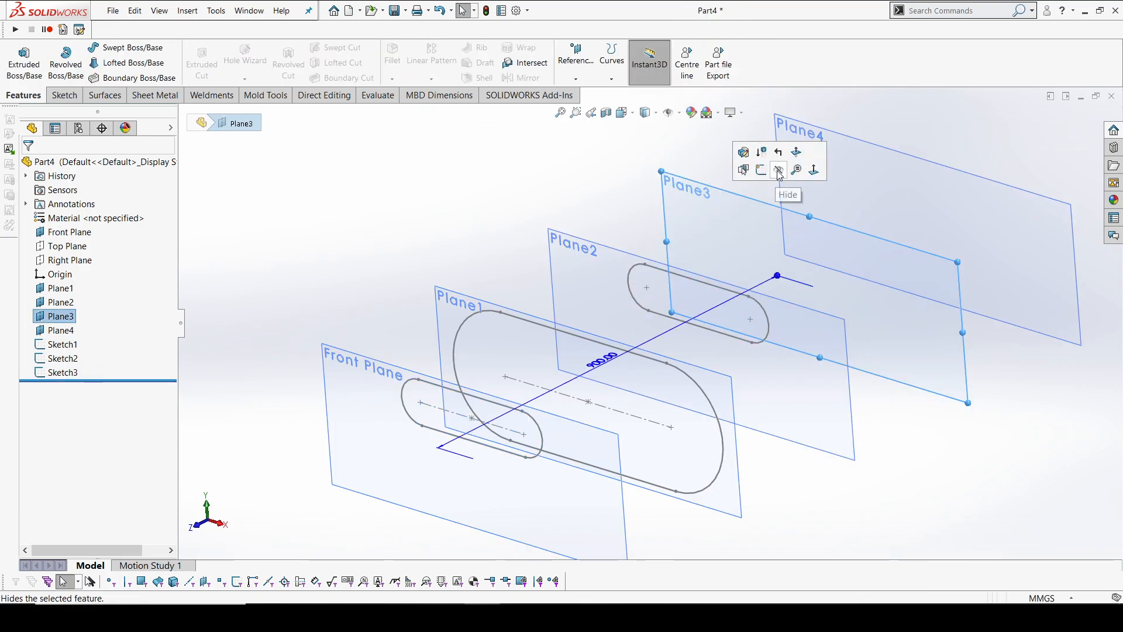
{"action": "left_click", "coordinate": [762, 169]}
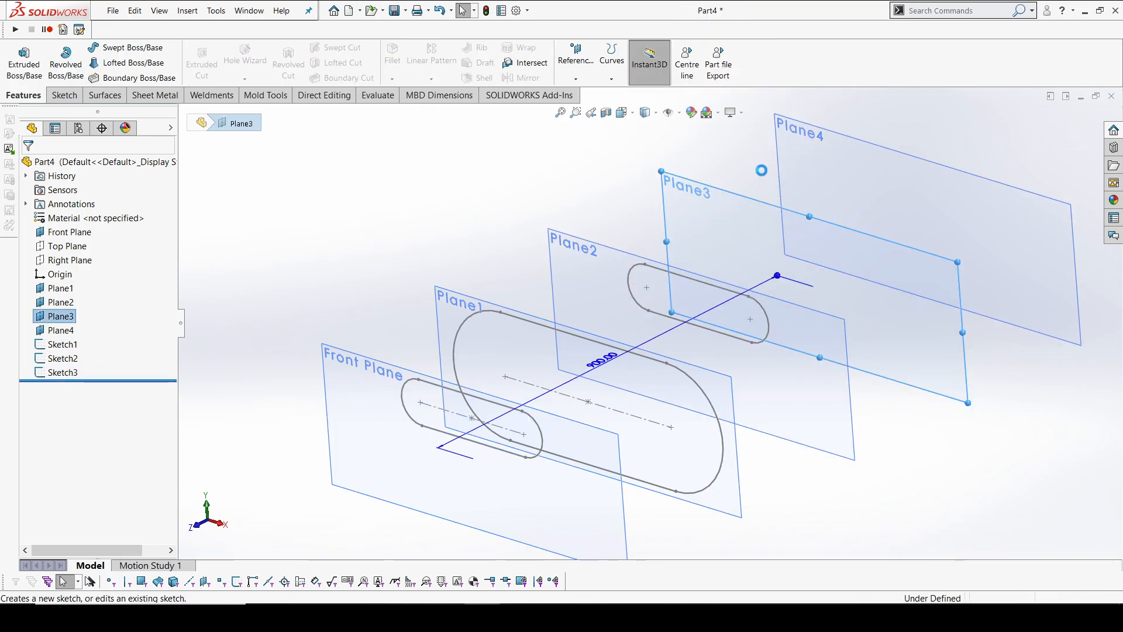
{"action": "left_click", "coordinate": [63, 359]}
{"action": "left_click", "coordinate": [286, 70]}
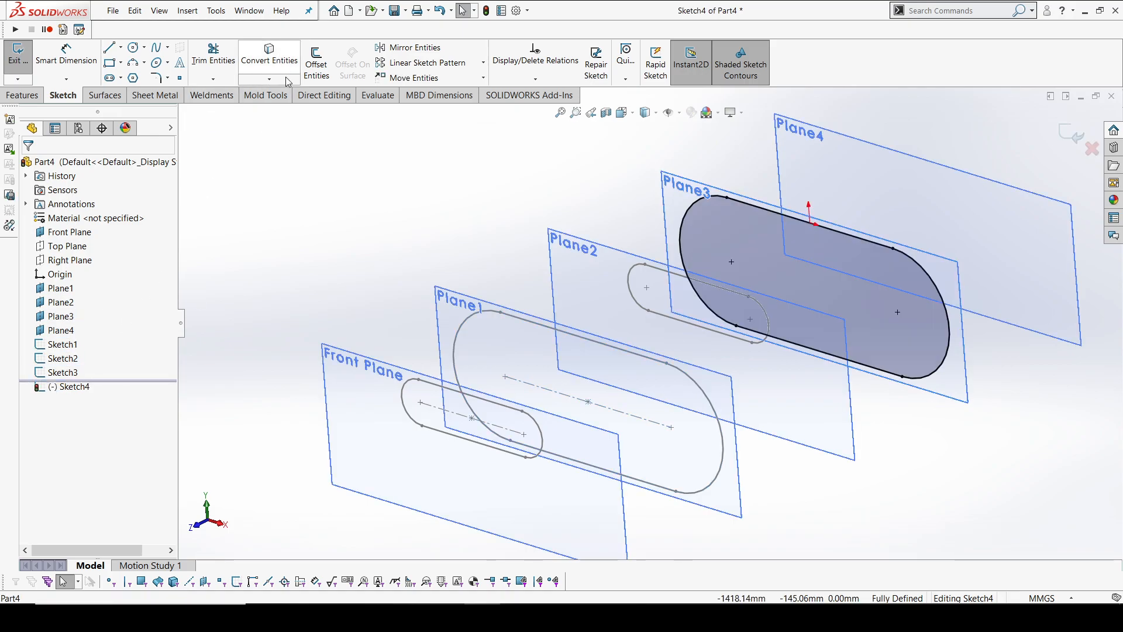
{"action": "left_click", "coordinate": [1072, 136]}
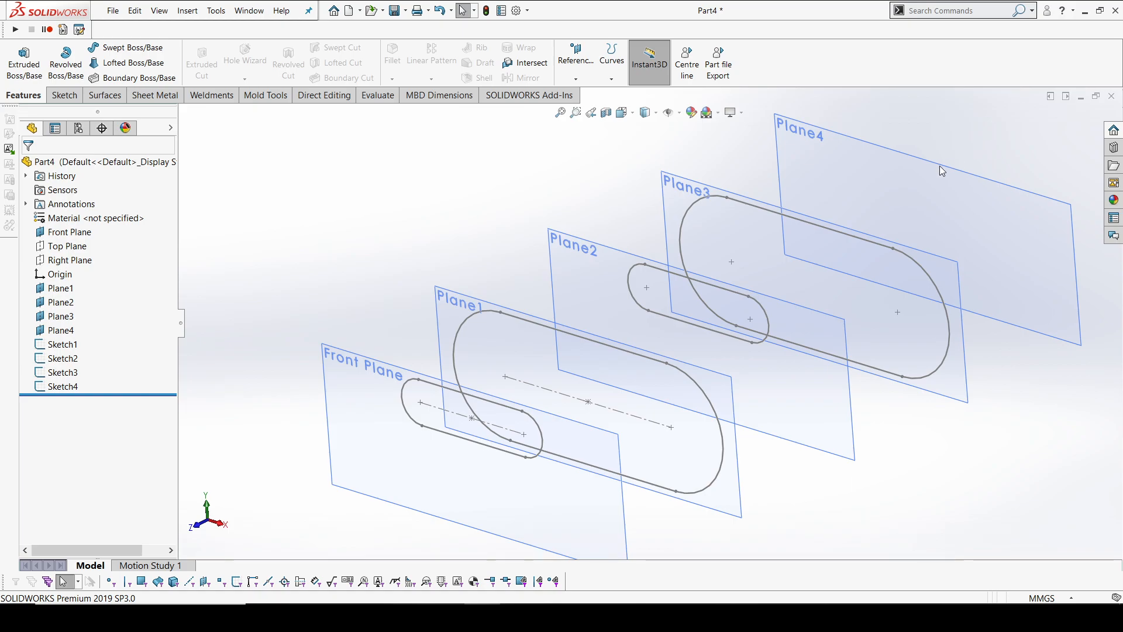
Step: Sketch on Plane4, convert the Front Plane slot (Sketch1) into it, and exit the sketch
{"action": "left_click", "coordinate": [927, 181]}
{"action": "left_click", "coordinate": [980, 148]}
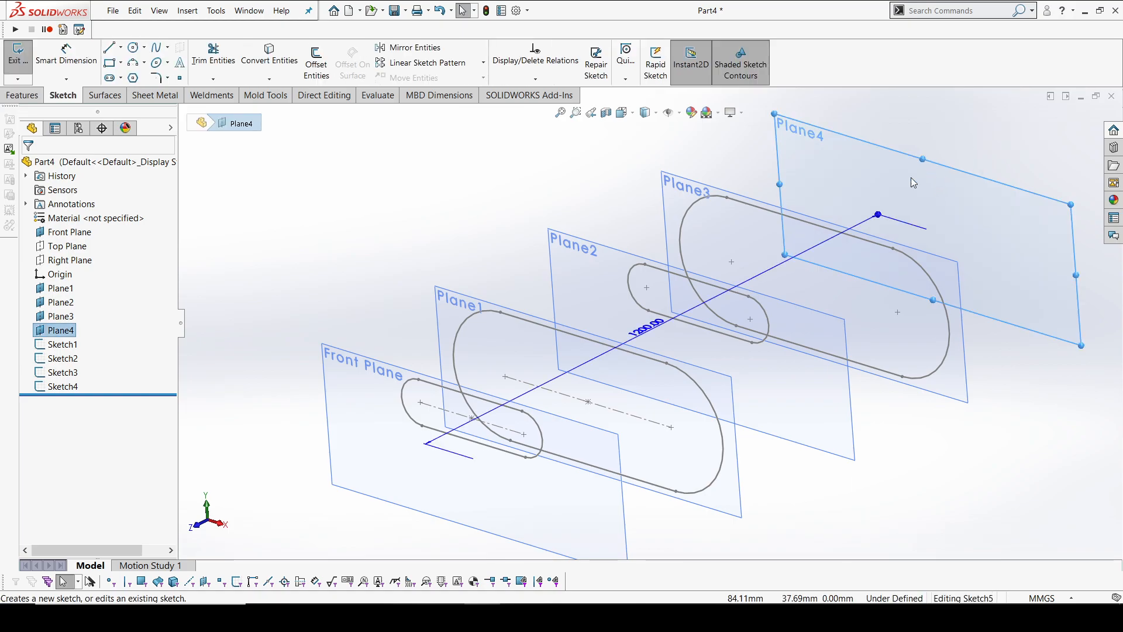
{"action": "left_click", "coordinate": [62, 344]}
{"action": "left_click", "coordinate": [269, 58]}
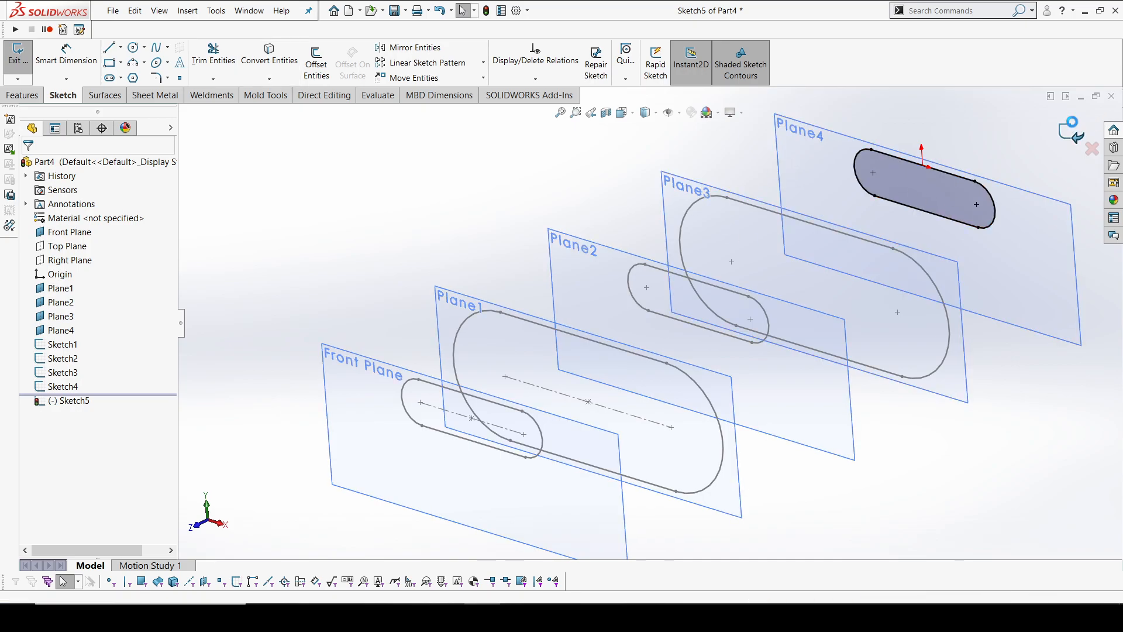
{"action": "left_click", "coordinate": [1074, 124]}
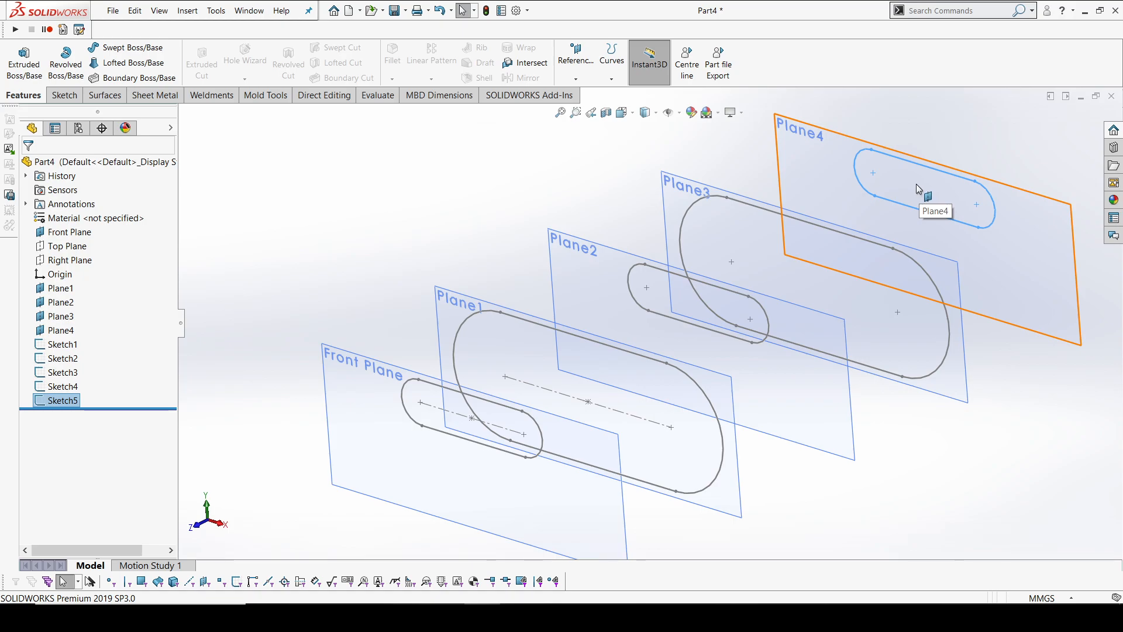
{"action": "left_click", "coordinate": [528, 169]}
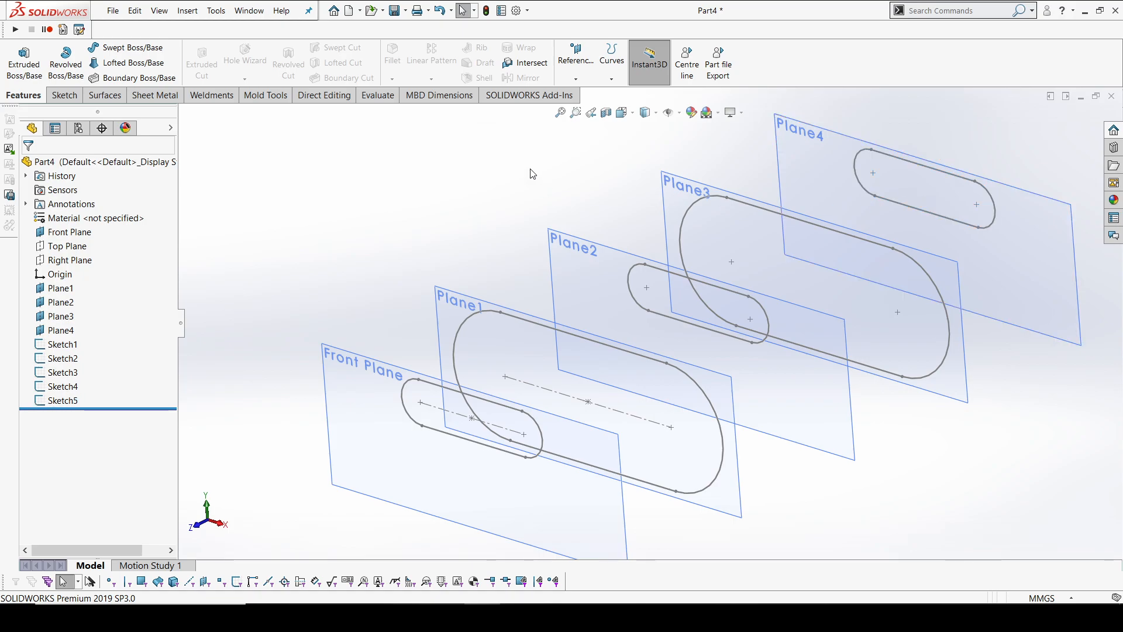
Step: Hide the reference planes so that only the five slot profiles are displayed
{"action": "left_click", "coordinate": [670, 113]}
{"action": "left_click", "coordinate": [671, 129]}
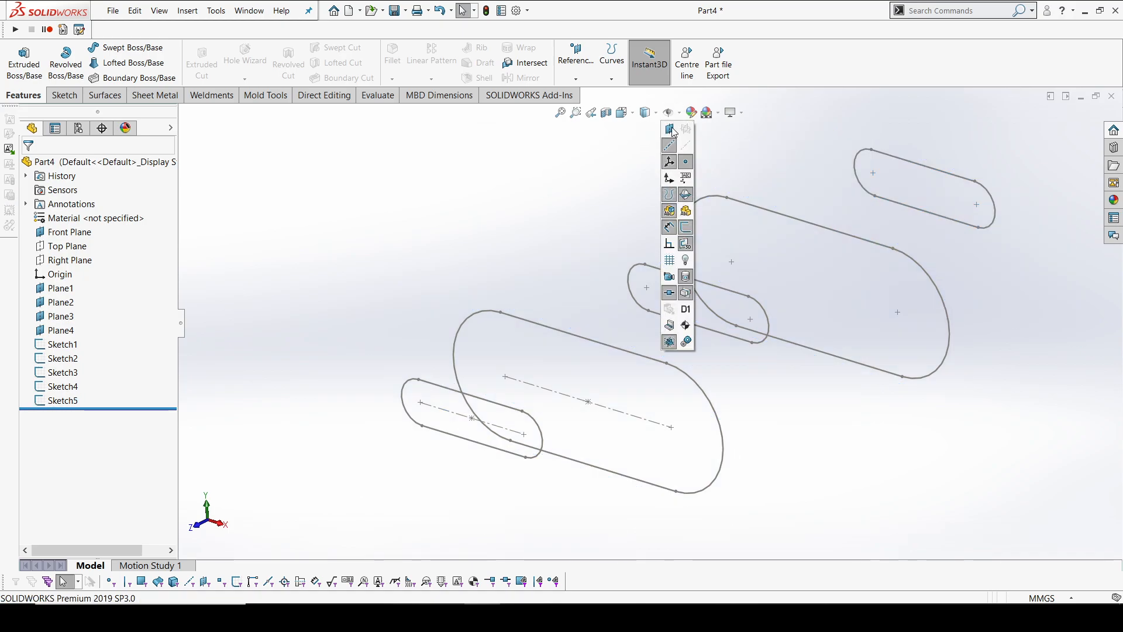
{"action": "scroll", "coordinate": [529, 231], "scroll_direction": "up", "scroll_amount": 3}
{"action": "mouse_move", "coordinate": [623, 250]}
{"action": "middle_mouse_down"}
{"action": "mouse_move", "coordinate": [659, 201]}
{"action": "mouse_move", "coordinate": [687, 233]}
{"action": "mouse_move", "coordinate": [647, 206]}
{"action": "middle_mouse_up"}
{"action": "scroll", "coordinate": [773, 260], "scroll_direction": "down", "scroll_amount": 3}
{"action": "mouse_move", "coordinate": [773, 262]}
{"action": "middle_mouse_down"}
{"action": "mouse_move", "coordinate": [762, 266]}
{"action": "mouse_move", "coordinate": [774, 258]}
{"action": "mouse_move", "coordinate": [777, 276]}
{"action": "mouse_move", "coordinate": [772, 269]}
{"action": "middle_mouse_up"}
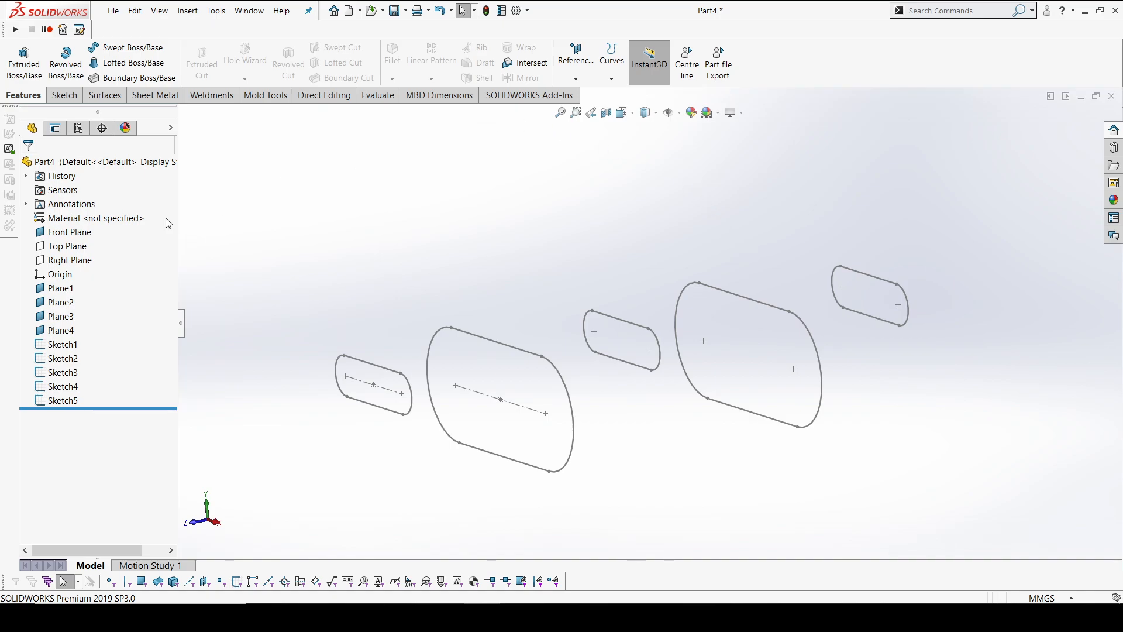
Step: On the Top Plane, sketch two lines joining the matching endpoints of the upper lines of the Front Plane and Plane4 slots
{"action": "left_click", "coordinate": [69, 245]}
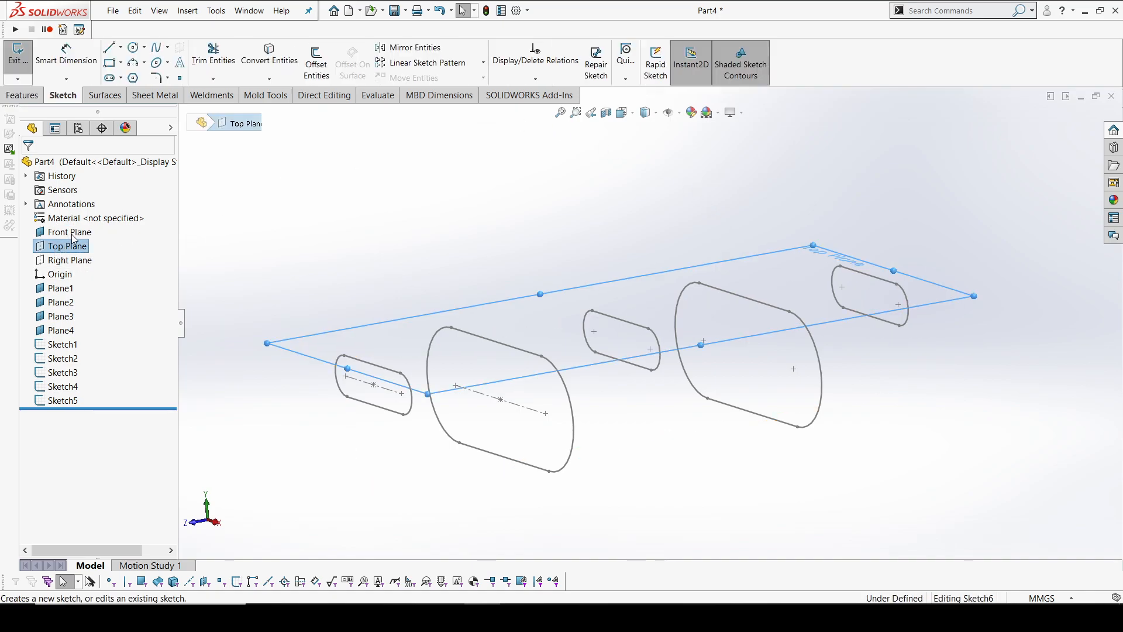
{"action": "left_click", "coordinate": [115, 52]}
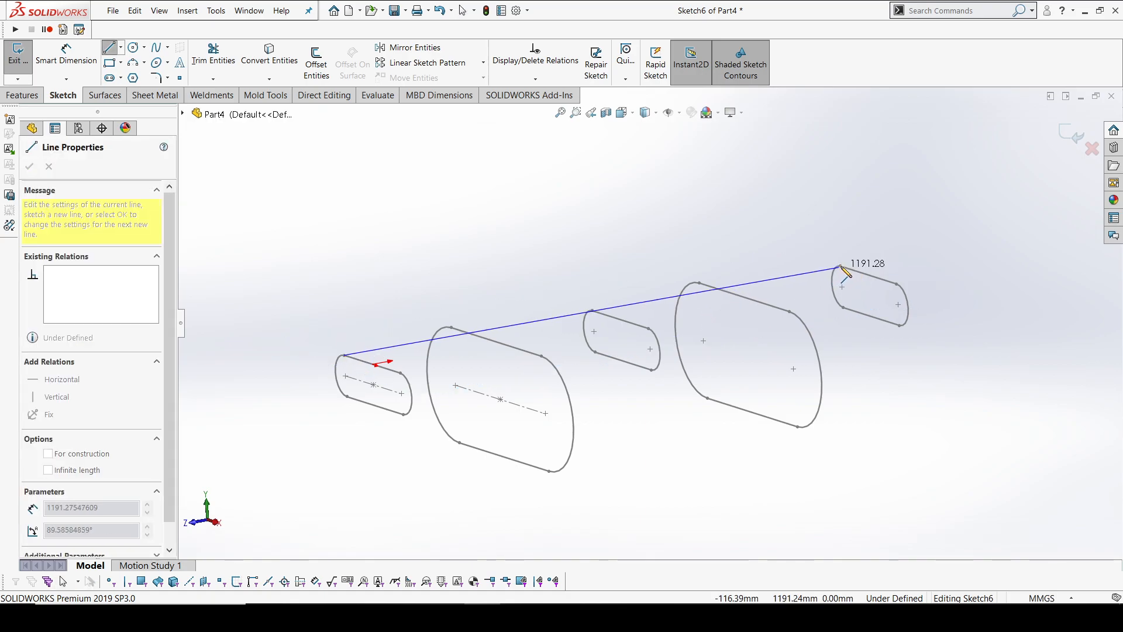
{"action": "left_click", "coordinate": [840, 266]}
{"action": "key", "text": "Escape"}
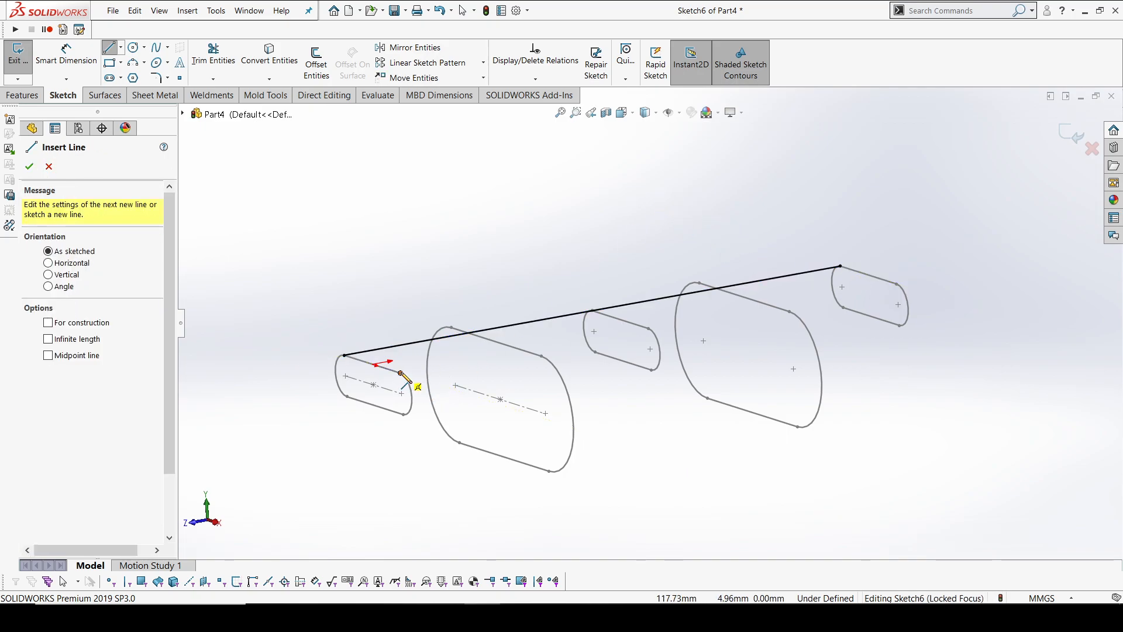
{"action": "left_click", "coordinate": [401, 372]}
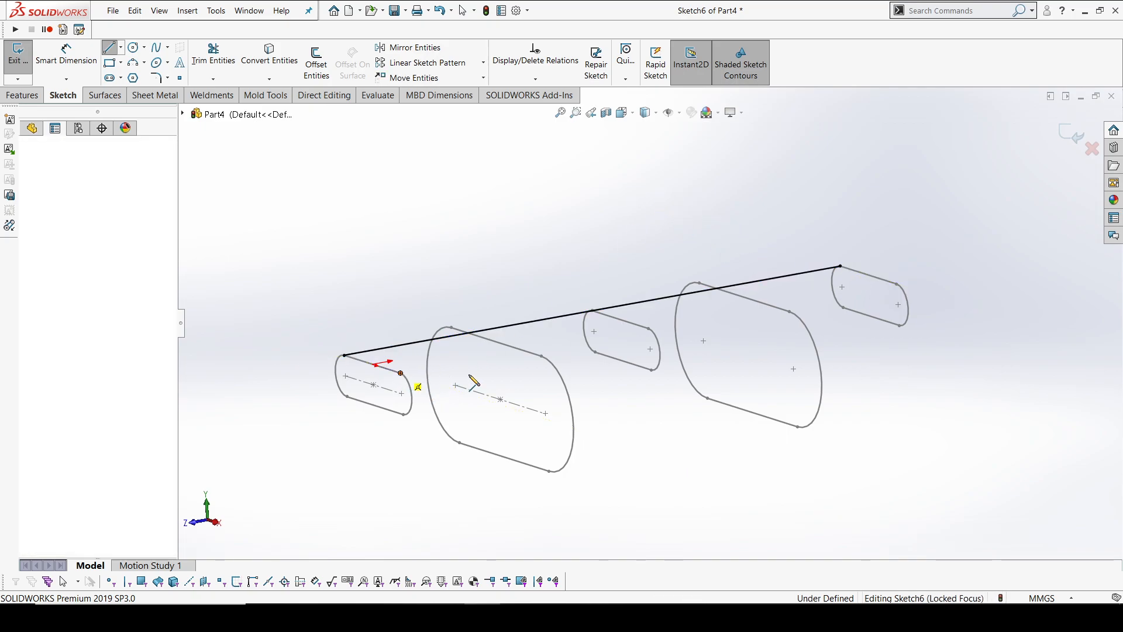
{"action": "left_click", "coordinate": [897, 284]}
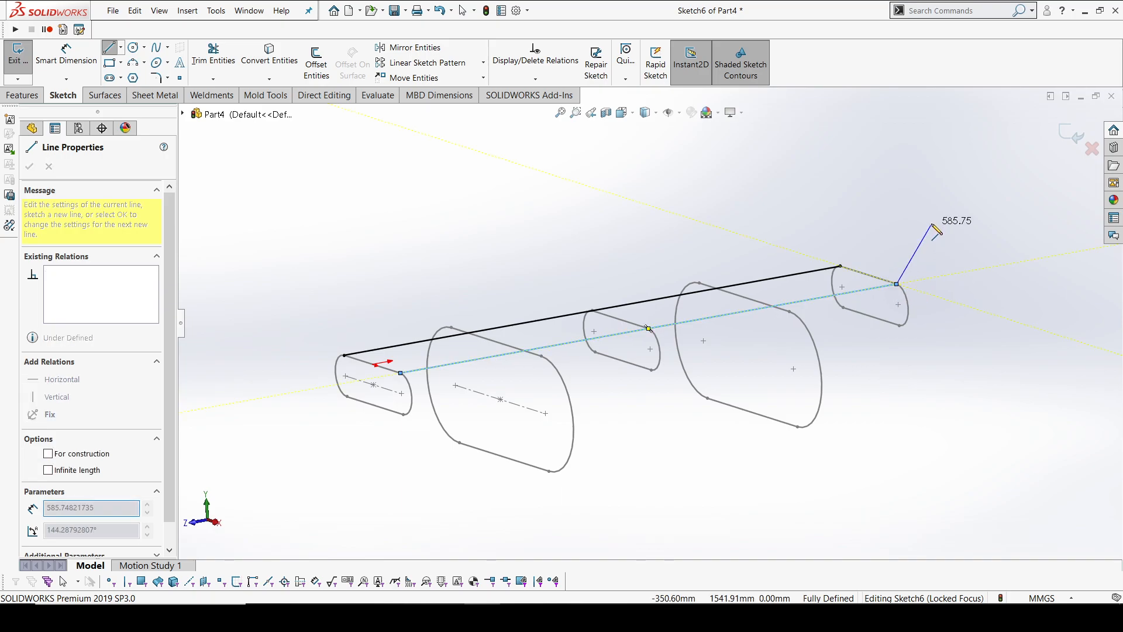
{"action": "key", "text": "Escape"}
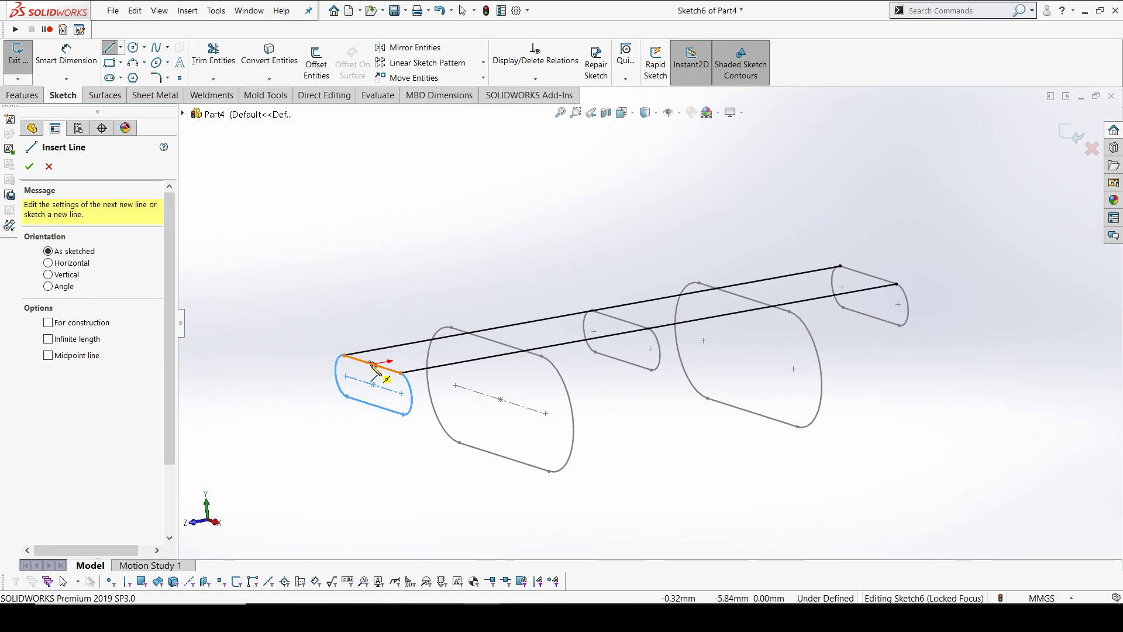
Step: Draw a 1200 mm line between the upper-line midpoints of the Front Plane and Plane4 slots and exit the sketch
{"action": "left_click", "coordinate": [375, 365]}
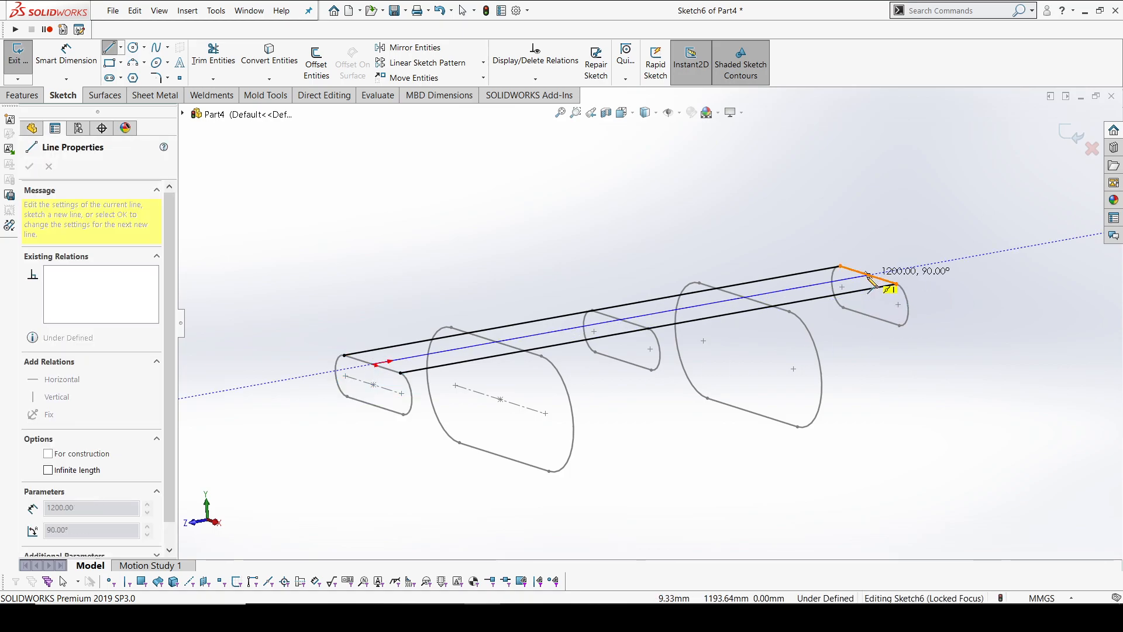
{"action": "left_click", "coordinate": [869, 275]}
{"action": "key", "text": "Escape"}
{"action": "key", "text": "Escape"}
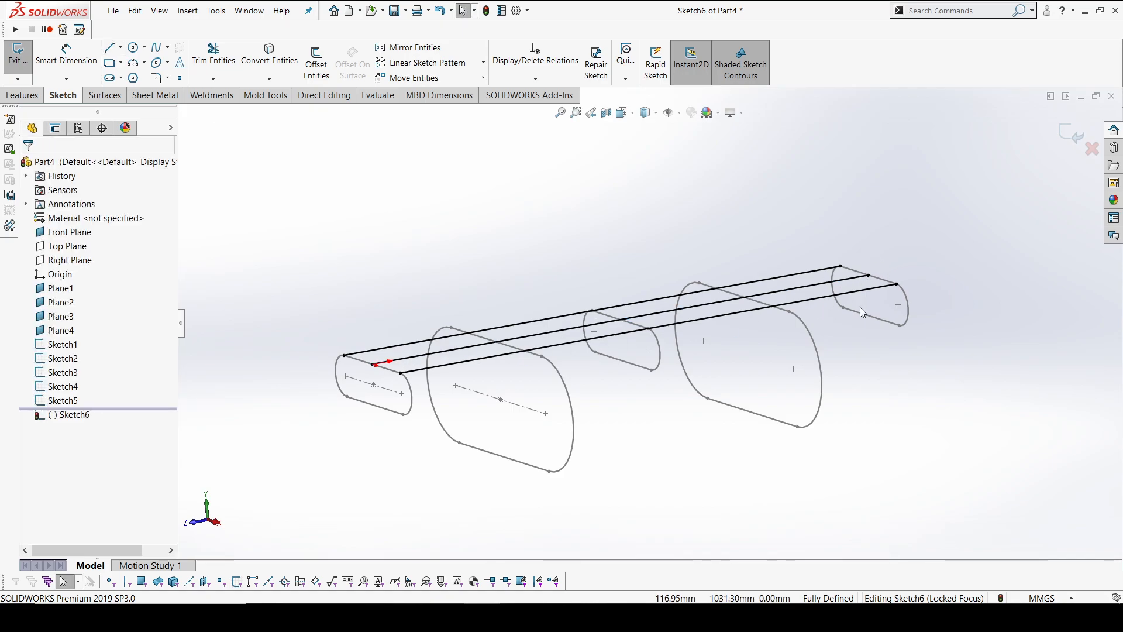
{"action": "left_click", "coordinate": [1062, 134]}
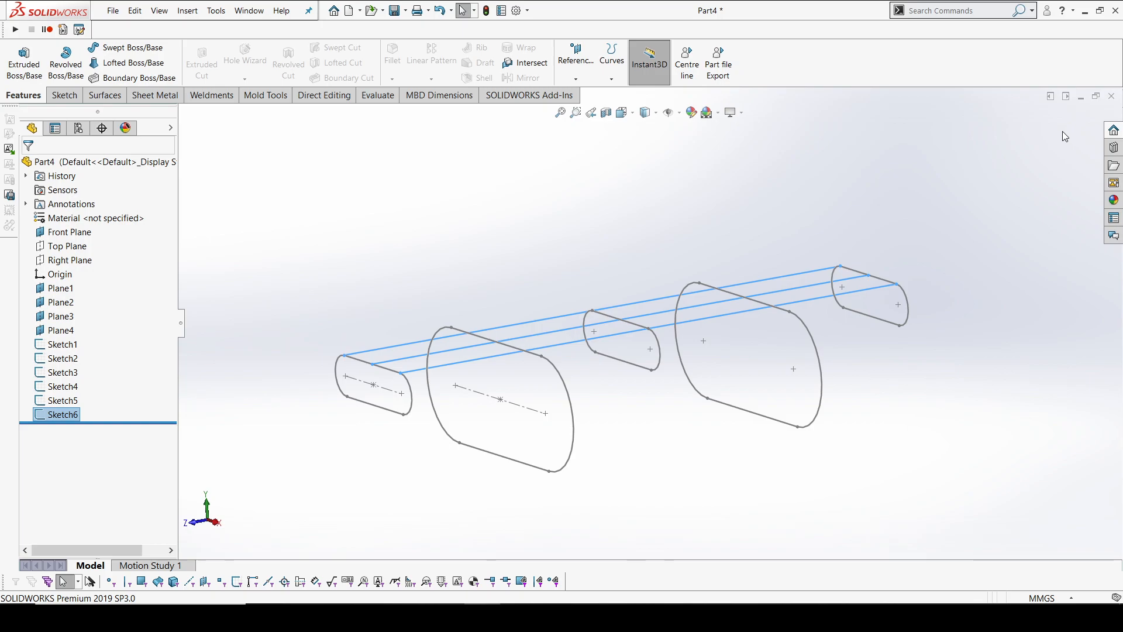
Step: Start a sketch on the Right Plane and place five points, one near the lower line of each slot
{"action": "mouse_move", "coordinate": [960, 255]}
{"action": "middle_mouse_down"}
{"action": "mouse_move", "coordinate": [940, 288]}
{"action": "mouse_move", "coordinate": [946, 282]}
{"action": "middle_mouse_up"}
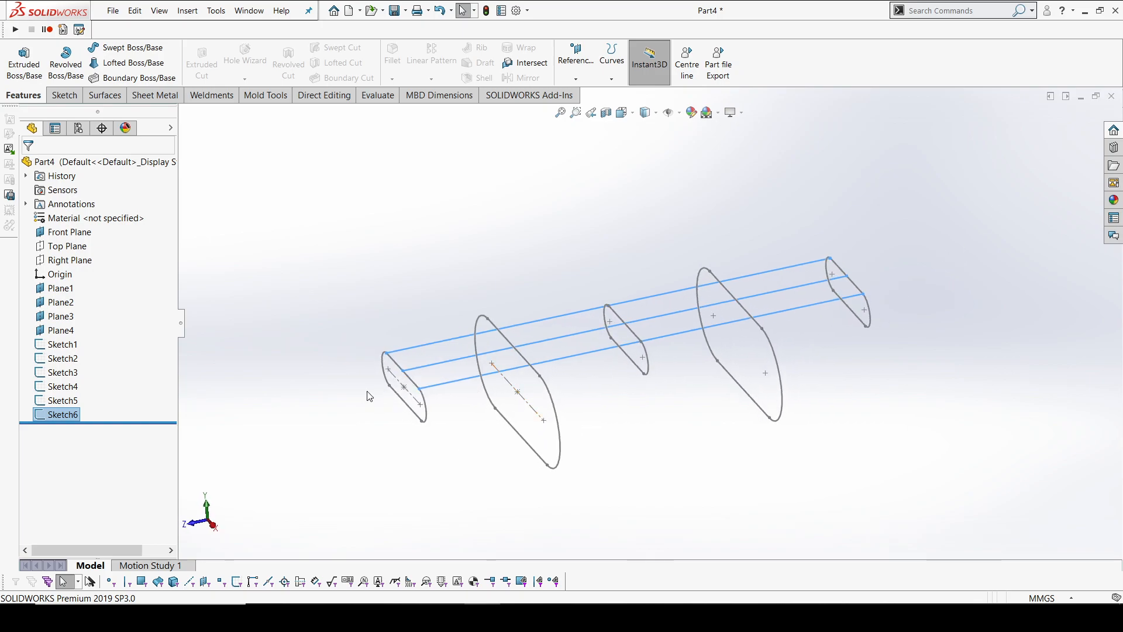
{"action": "left_click", "coordinate": [686, 460]}
{"action": "mouse_move", "coordinate": [686, 460]}
{"action": "middle_mouse_down"}
{"action": "mouse_move", "coordinate": [704, 401]}
{"action": "mouse_move", "coordinate": [534, 453]}
{"action": "middle_mouse_up"}
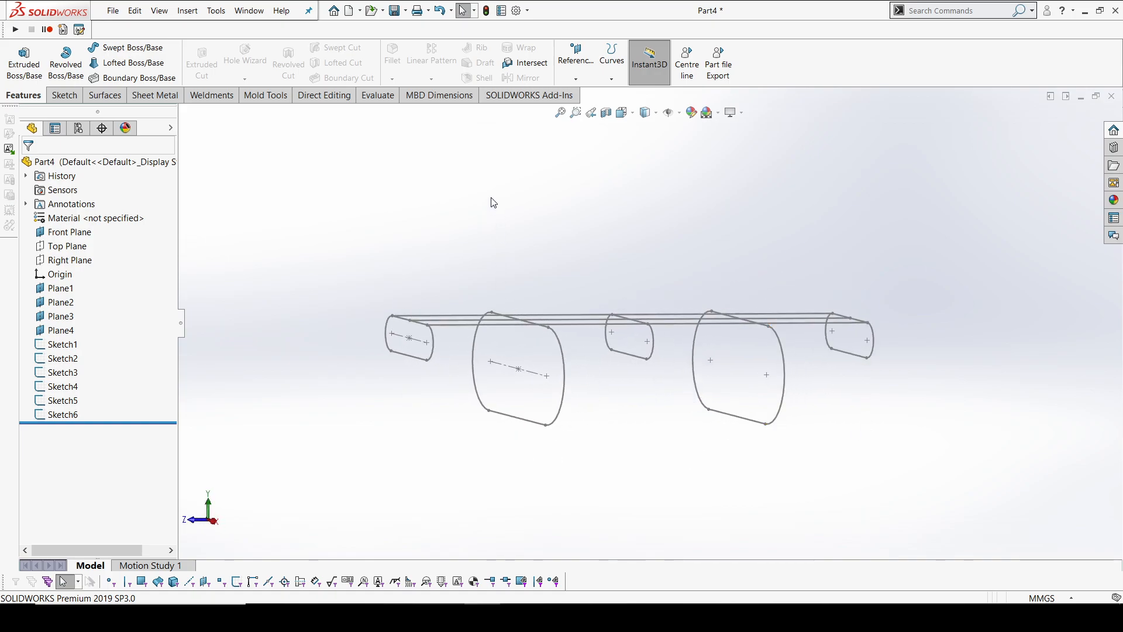
{"action": "left_click", "coordinate": [82, 260]}
{"action": "left_click", "coordinate": [88, 242]}
{"action": "middle_click_drag", "start_coordinate": [481, 430], "coordinate": [521, 439]}
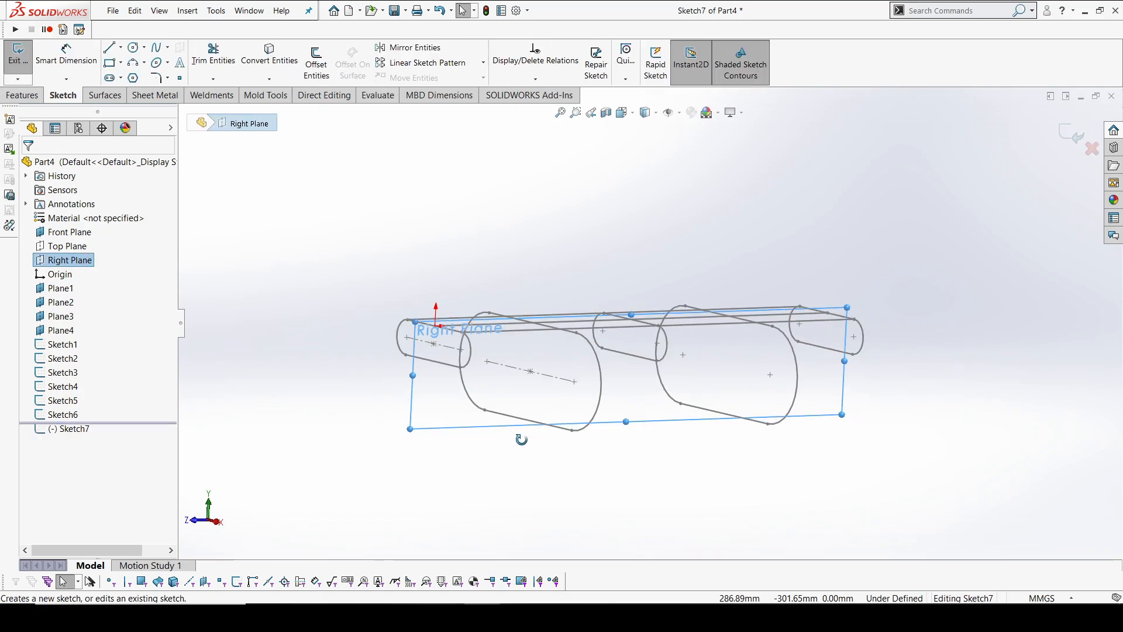
{"action": "middle_click_drag", "start_coordinate": [471, 398], "coordinate": [414, 394]}
{"action": "left_click", "coordinate": [185, 79]}
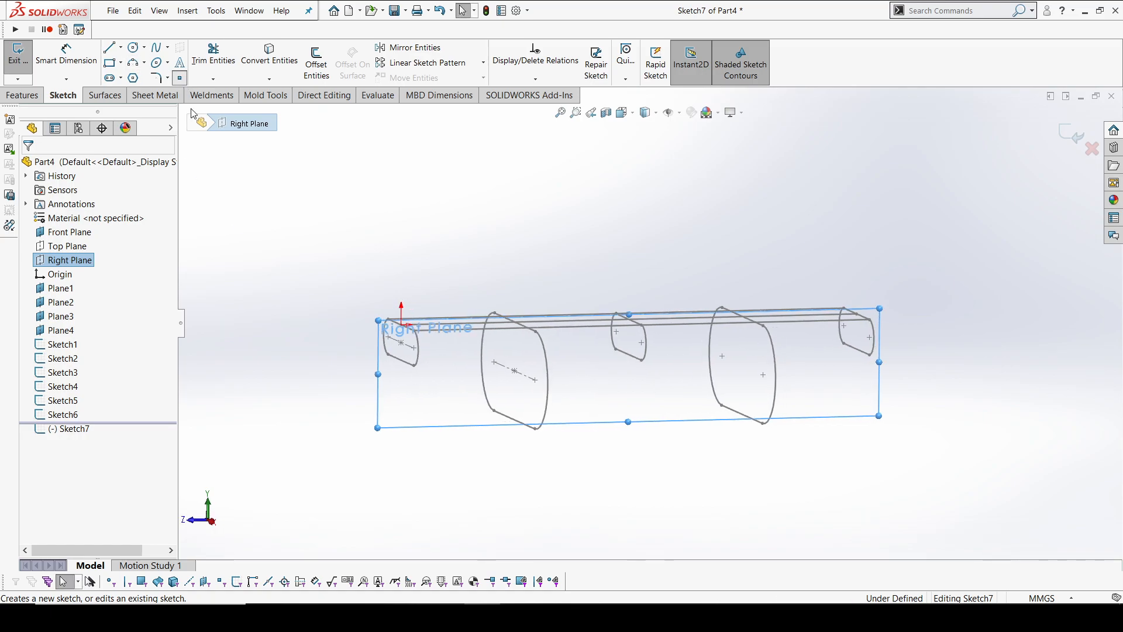
{"action": "left_click", "coordinate": [410, 385]}
{"action": "left_click", "coordinate": [514, 433]}
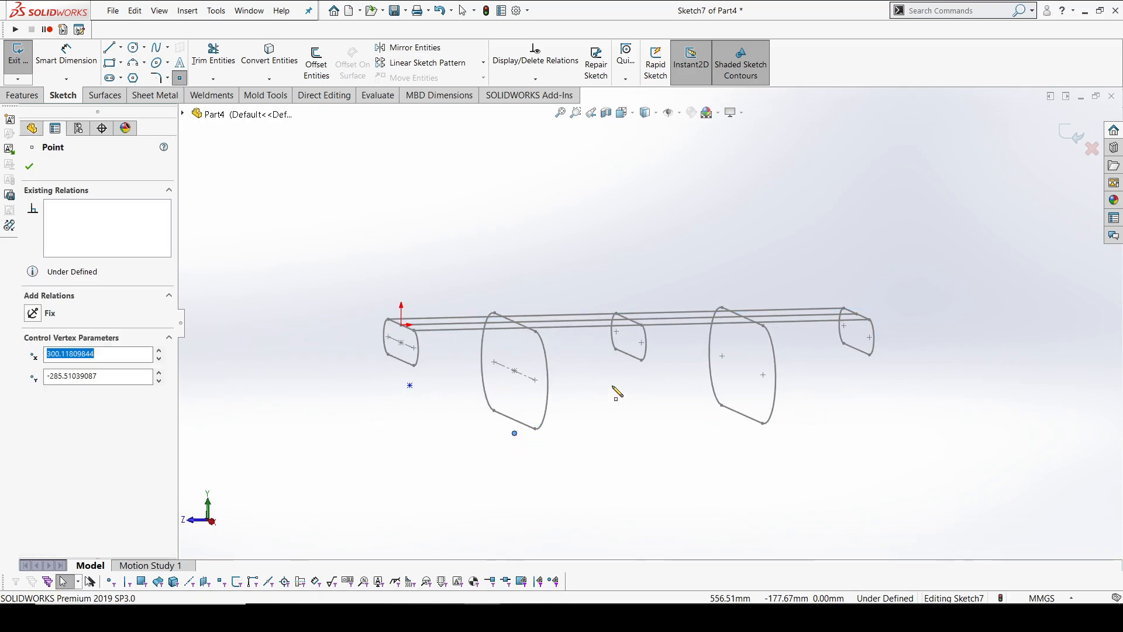
{"action": "left_click", "coordinate": [630, 359]}
{"action": "left_click", "coordinate": [736, 429]}
{"action": "left_click", "coordinate": [851, 349]}
{"action": "key", "text": "Escape"}
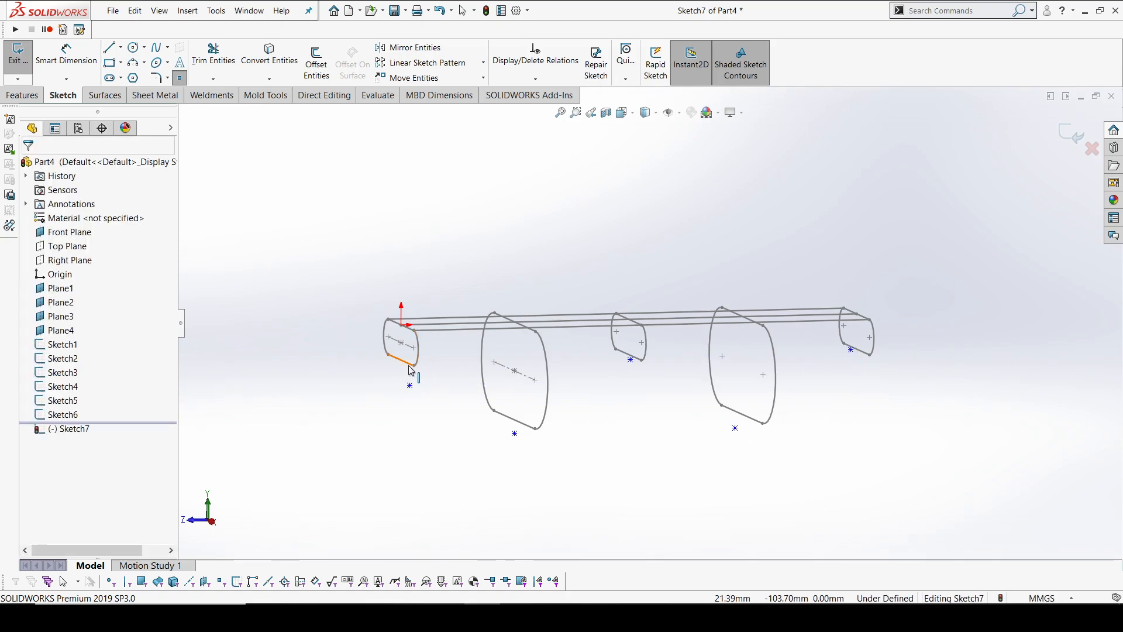
Step: Add pierce relations tying the first two points to the lower lines of the Front Plane and Plane1 slots
{"action": "left_click", "coordinate": [411, 368]}
{"action": "left_click", "coordinate": [410, 385], "text": "ctrl"}
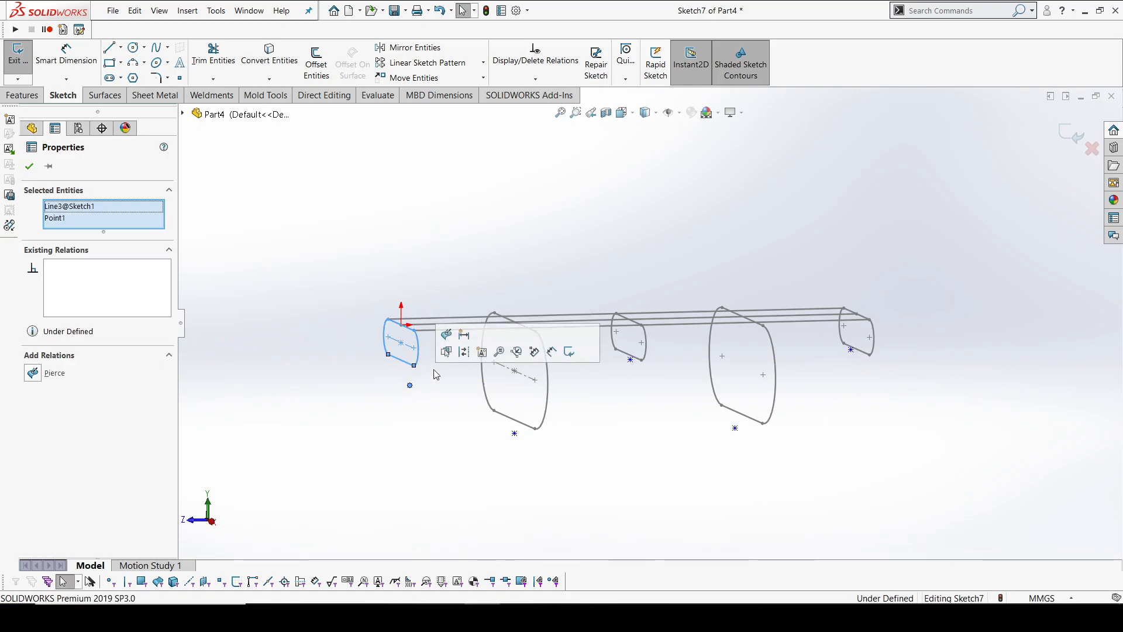
{"action": "left_click", "coordinate": [446, 334]}
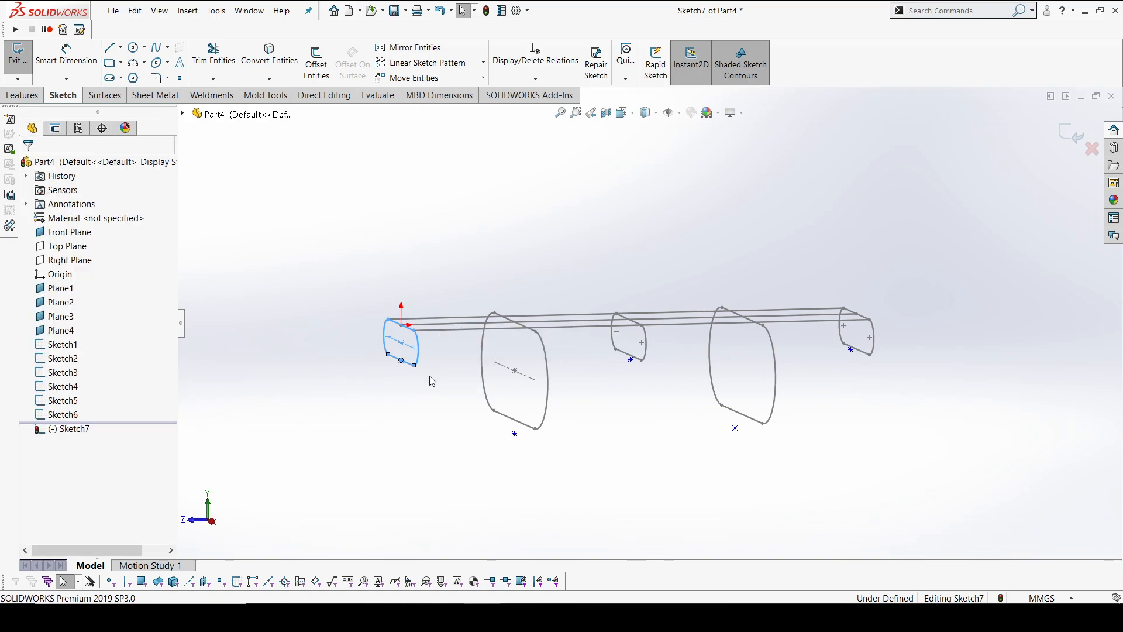
{"action": "left_click", "coordinate": [515, 434]}
{"action": "left_click", "coordinate": [514, 420], "text": "ctrl"}
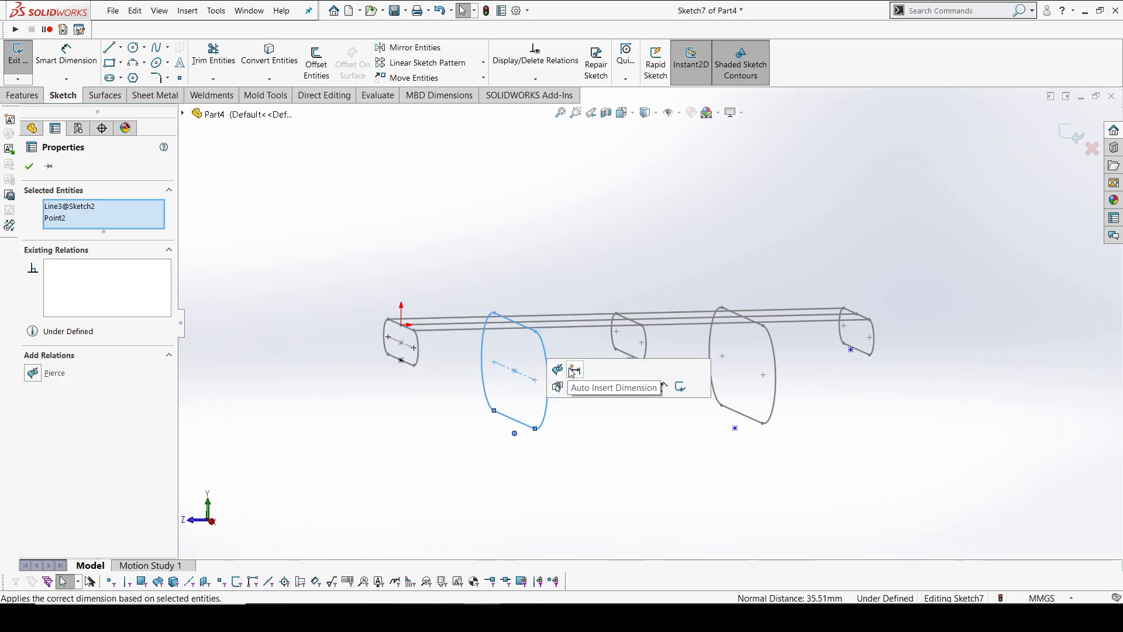
{"action": "left_click", "coordinate": [557, 369]}
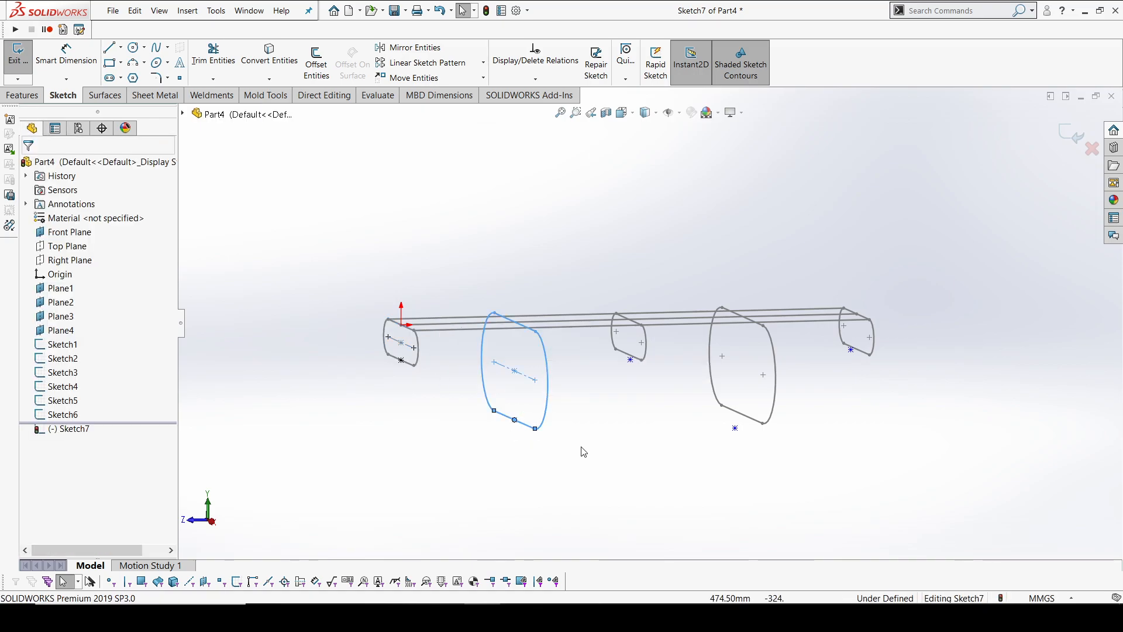
Step: Add pierce relations tying the remaining three points to the lower lines of the Plane2, Plane3 and Plane4 slots
{"action": "left_click", "coordinate": [629, 358]}
{"action": "left_click", "coordinate": [645, 346], "text": "ctrl"}
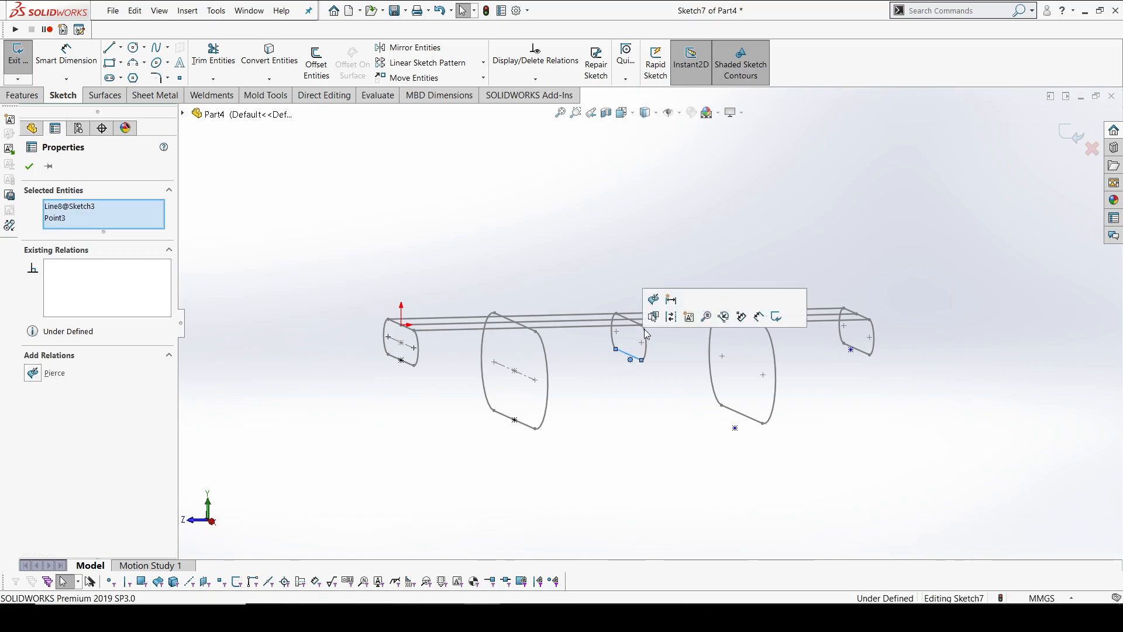
{"action": "left_click", "coordinate": [654, 301]}
{"action": "left_click", "coordinate": [736, 428]}
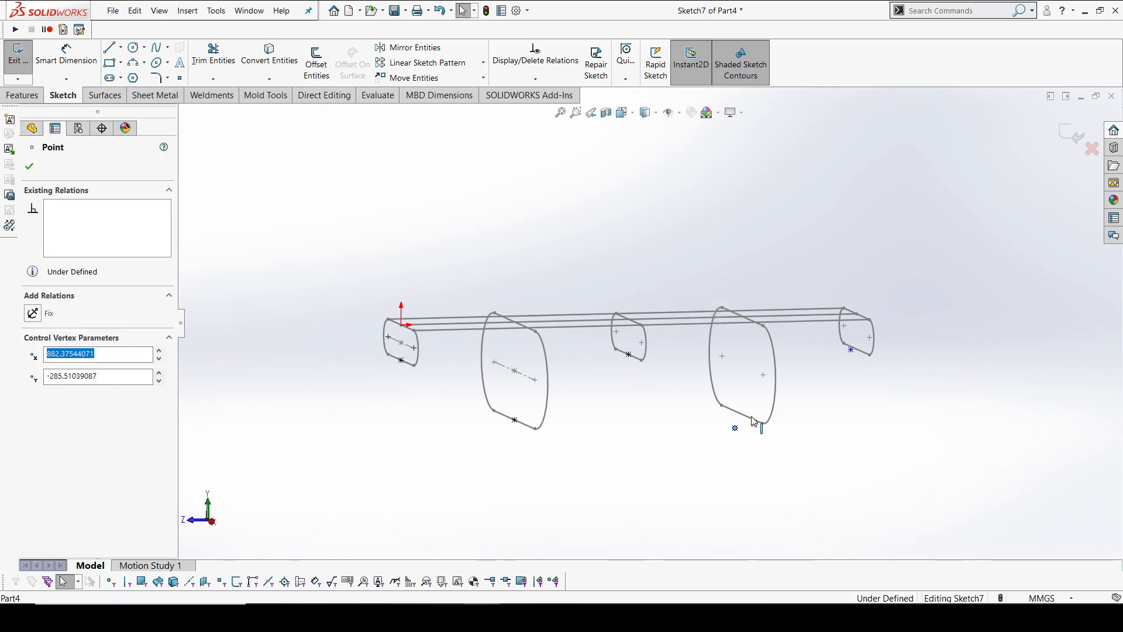
{"action": "left_click", "coordinate": [755, 420], "text": "ctrl"}
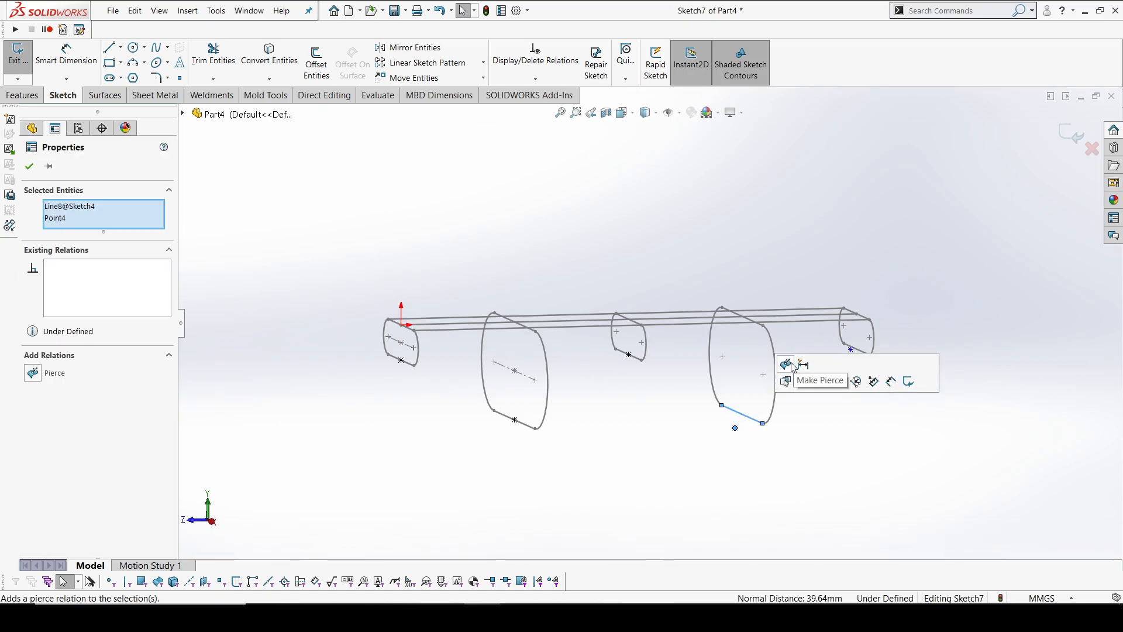
{"action": "left_click", "coordinate": [795, 367]}
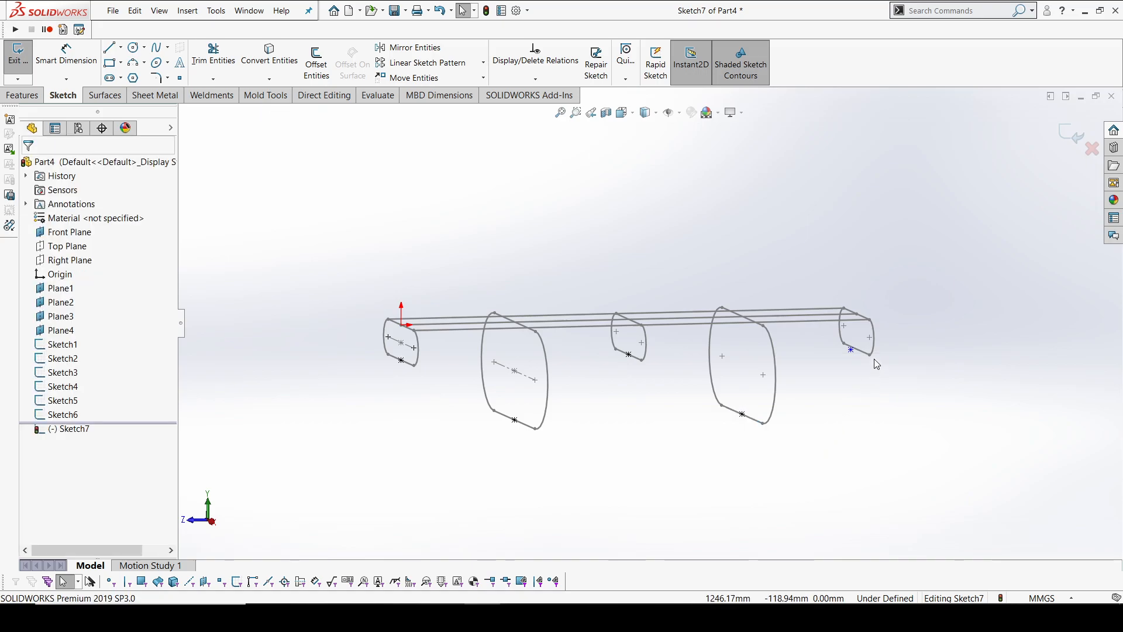
{"action": "left_click", "coordinate": [850, 349], "text": "ctrl"}
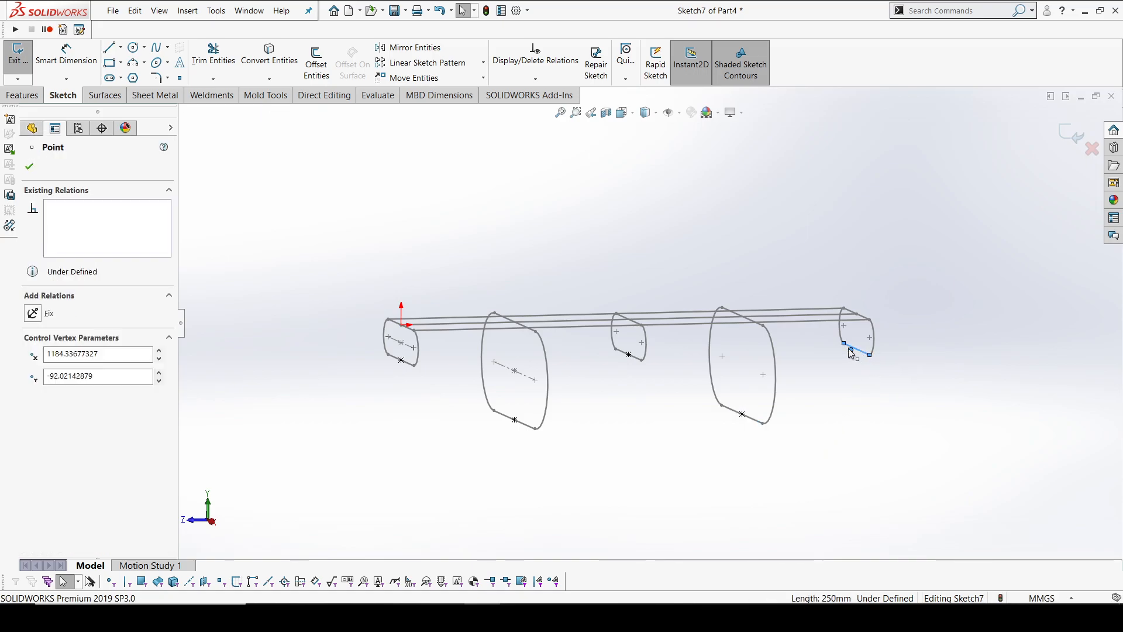
{"action": "left_click", "coordinate": [882, 296]}
{"action": "left_click", "coordinate": [867, 458]}
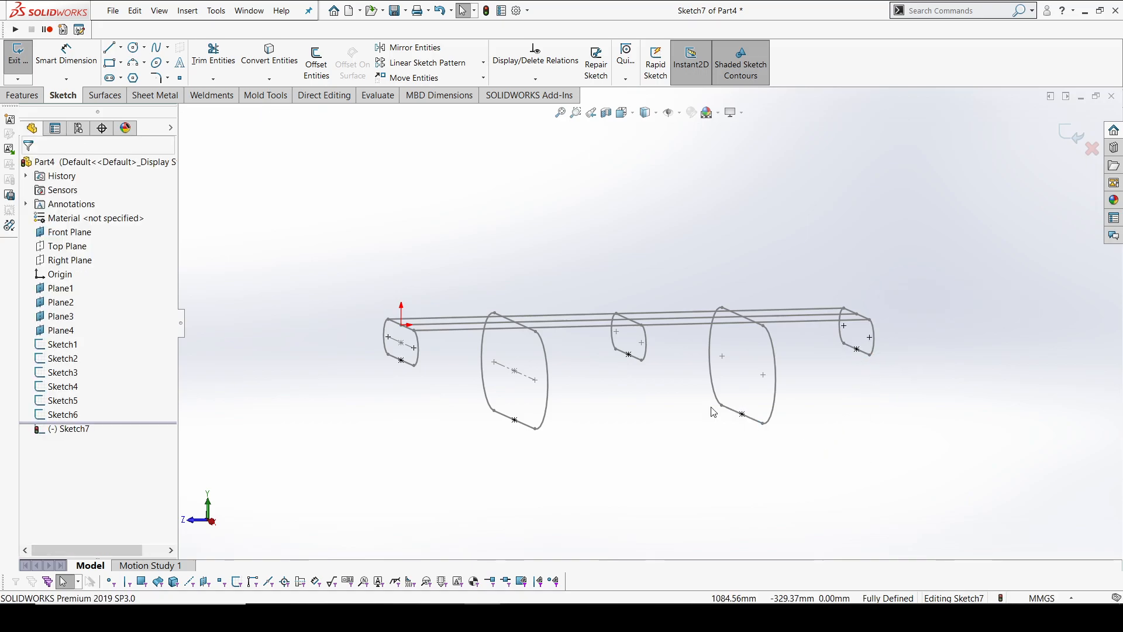
Step: Draw a spline through the five pierced points on the slots' lower lines, from the Front Plane to Plane4
{"action": "left_click", "coordinate": [159, 48]}
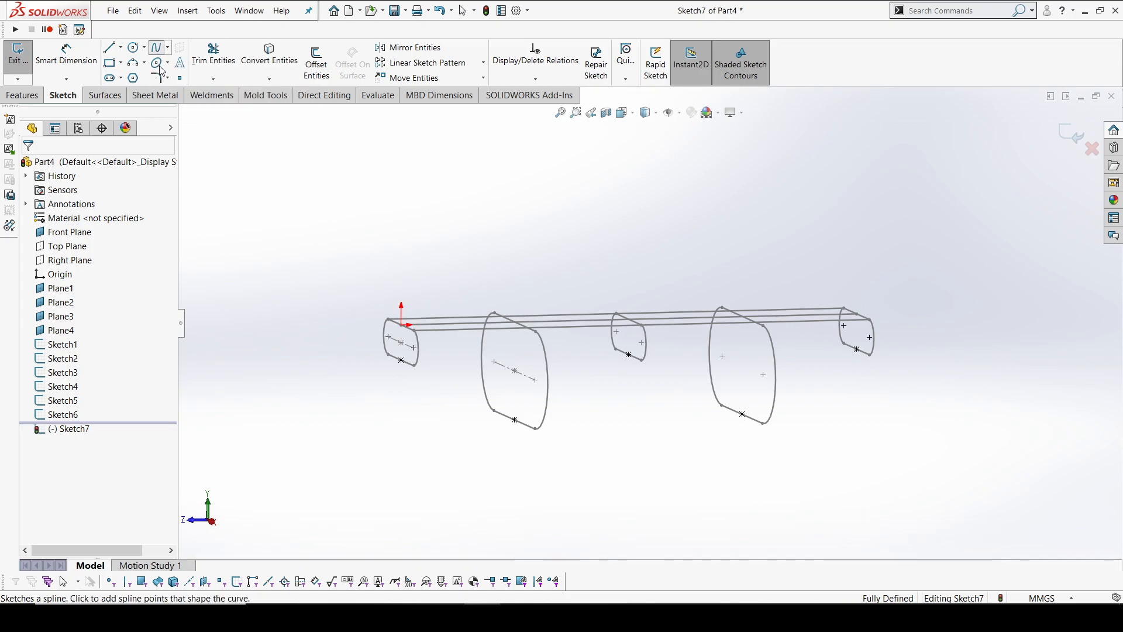
{"action": "left_click", "coordinate": [401, 360]}
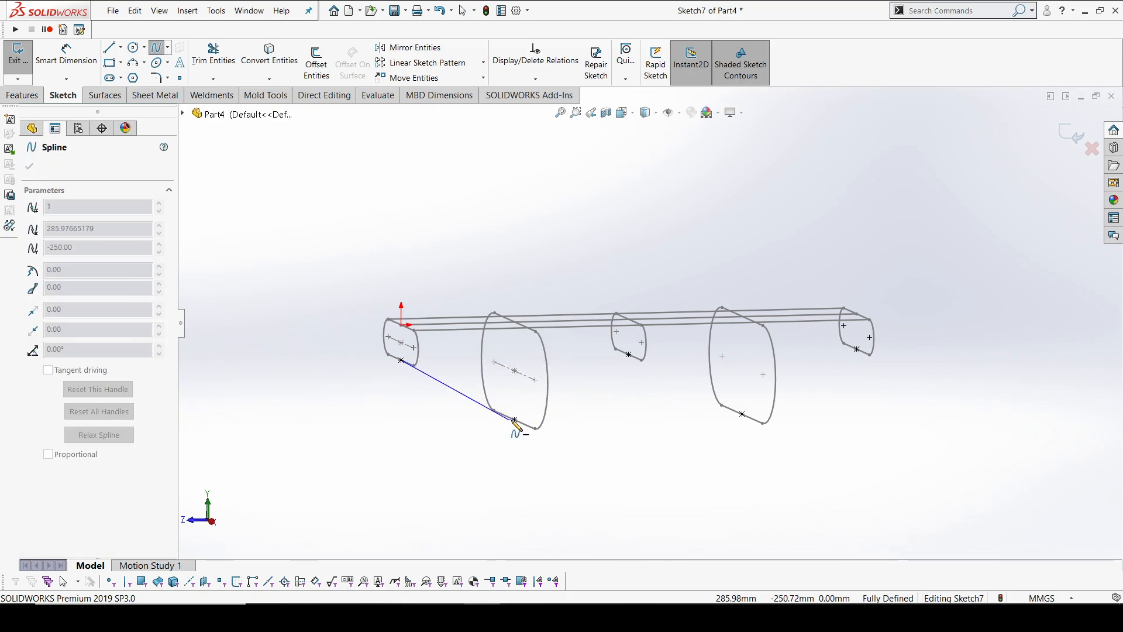
{"action": "left_click", "coordinate": [514, 420]}
{"action": "left_click", "coordinate": [629, 354]}
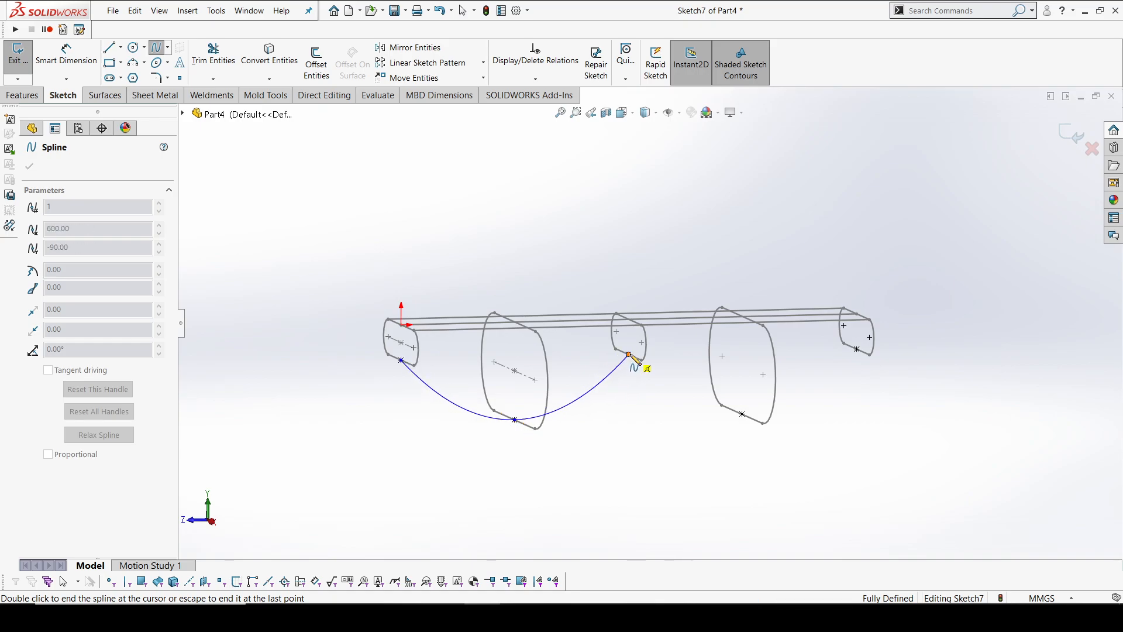
{"action": "left_click", "coordinate": [742, 414]}
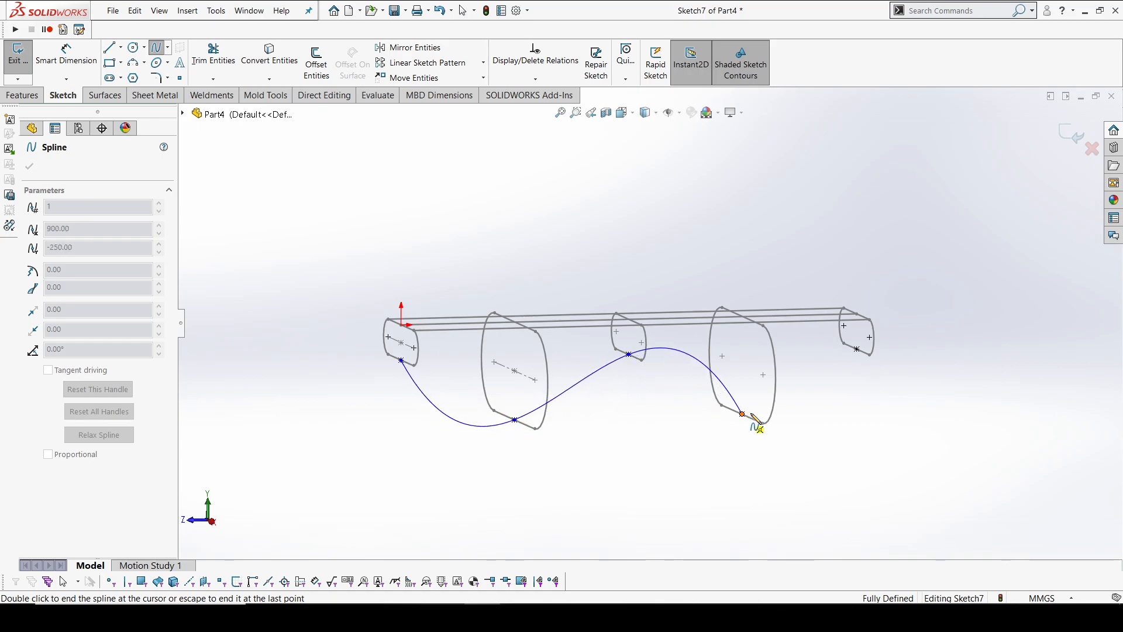
{"action": "left_click", "coordinate": [857, 349]}
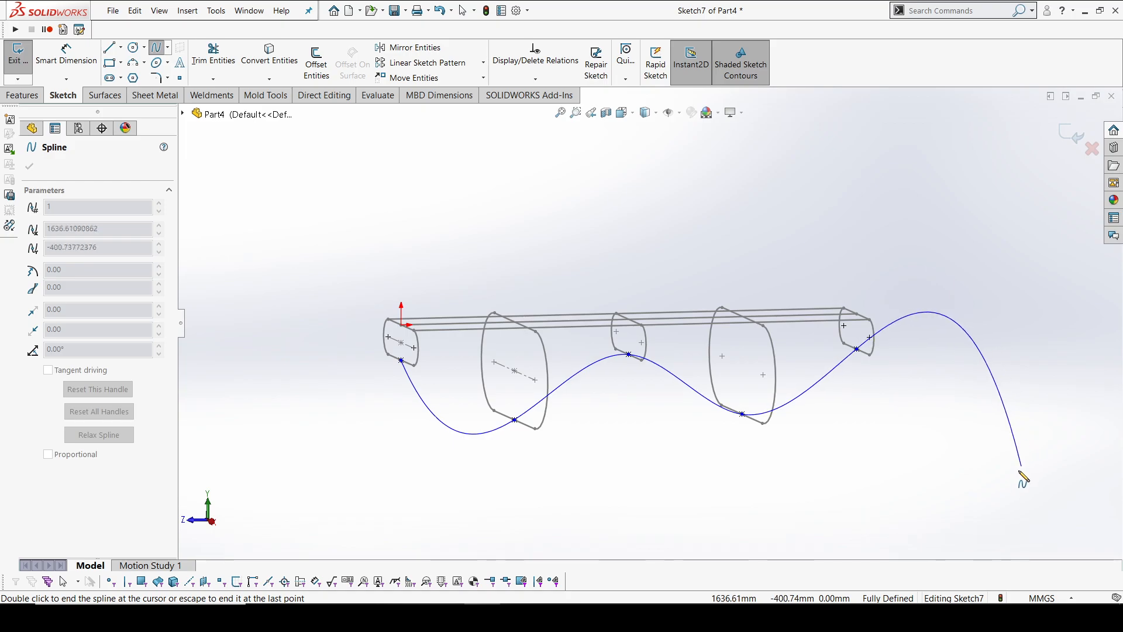
{"action": "key", "text": "Escape"}
{"action": "key", "text": "space"}
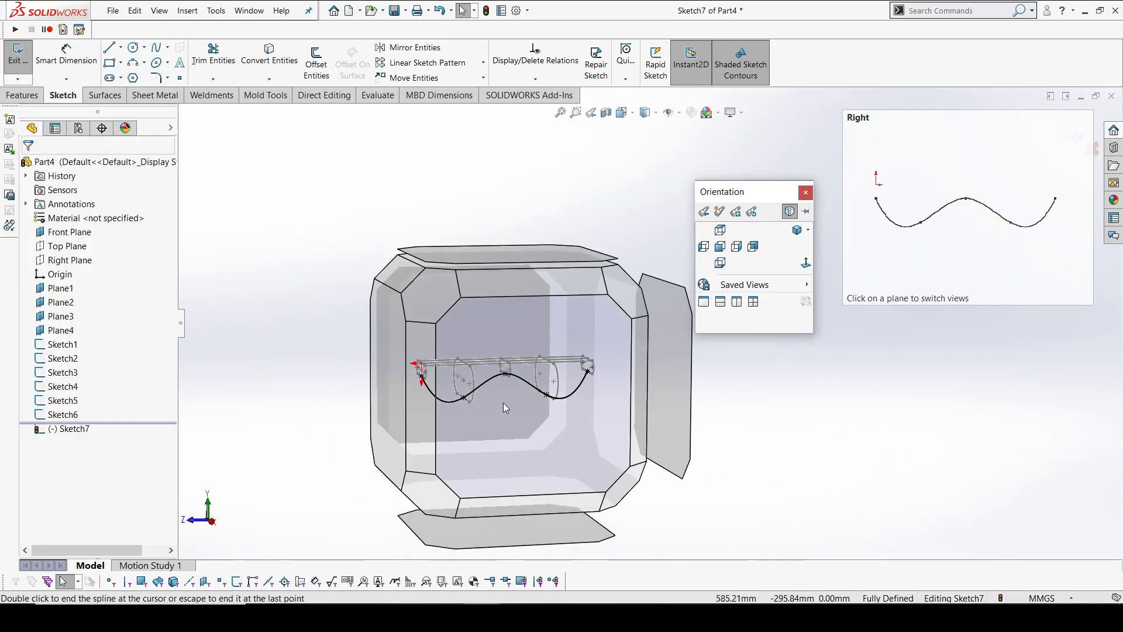
{"action": "key", "text": "Escape"}
{"action": "key", "text": "ctrl+4"}
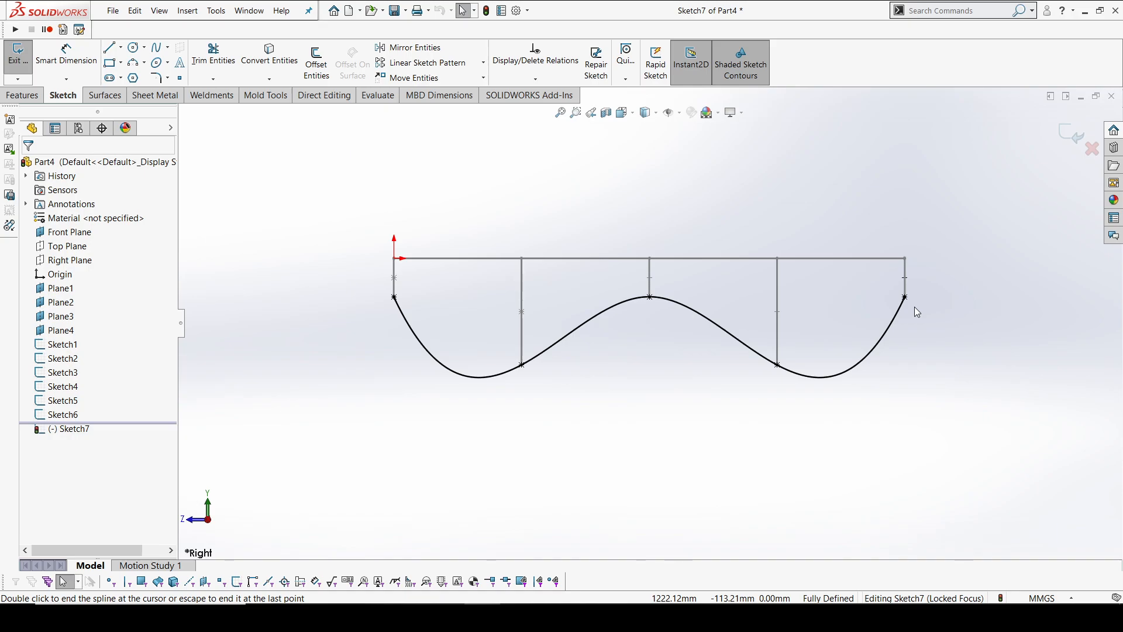
Step: Exit the spline sketch on the Right Plane and start a Lofted Boss/Base feature
{"action": "left_click", "coordinate": [1065, 137]}
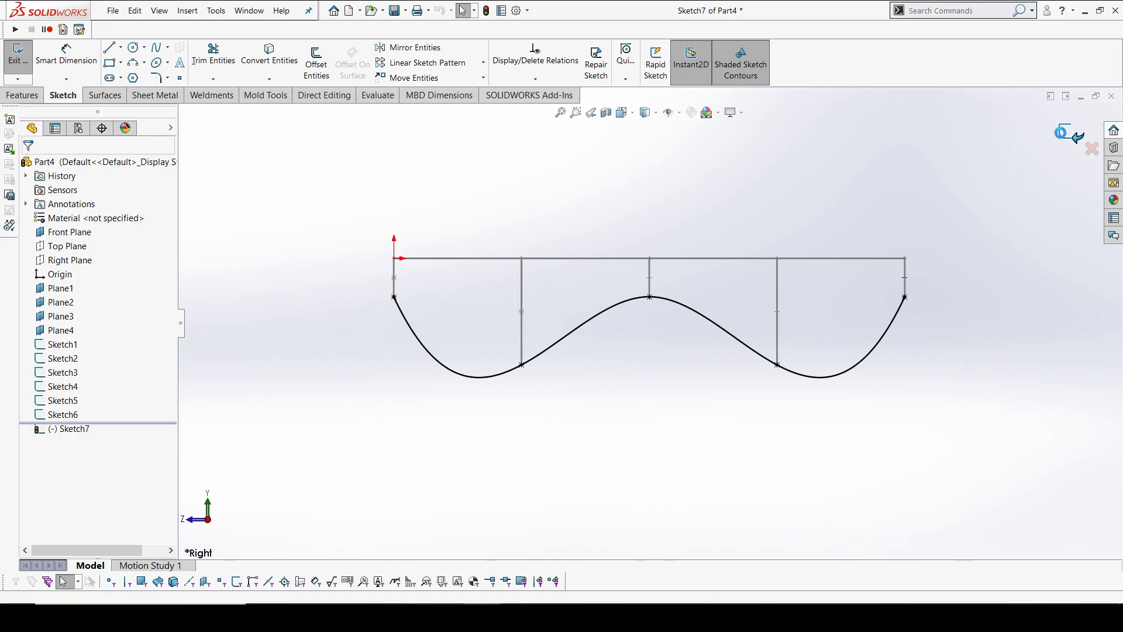
{"action": "middle_click_drag", "start_coordinate": [675, 261], "coordinate": [728, 310]}
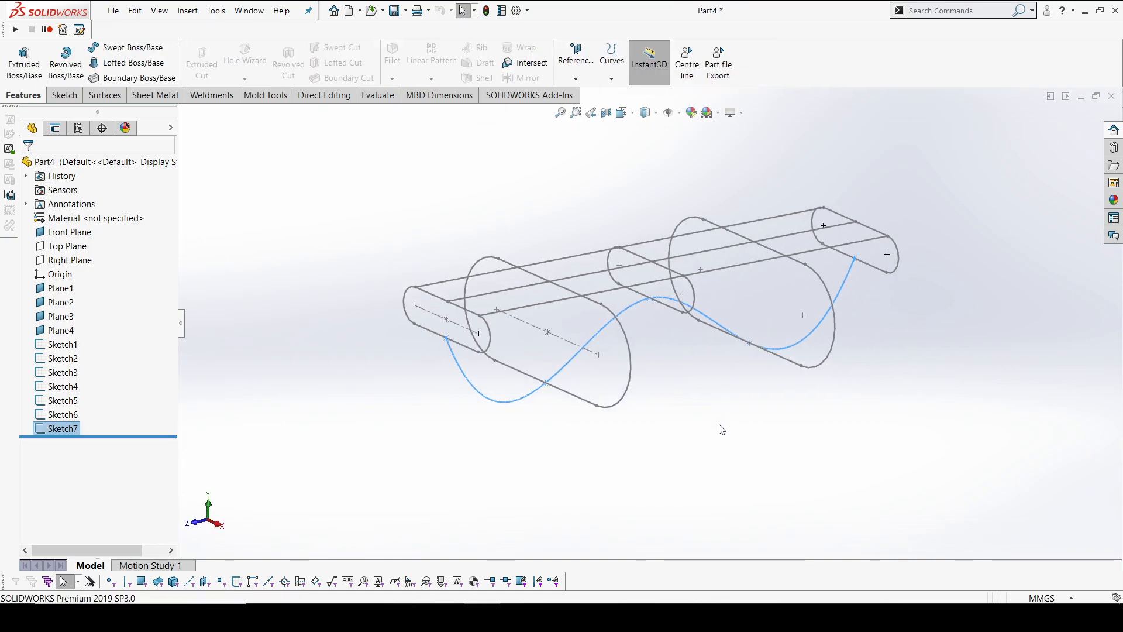
{"action": "left_click", "coordinate": [722, 429]}
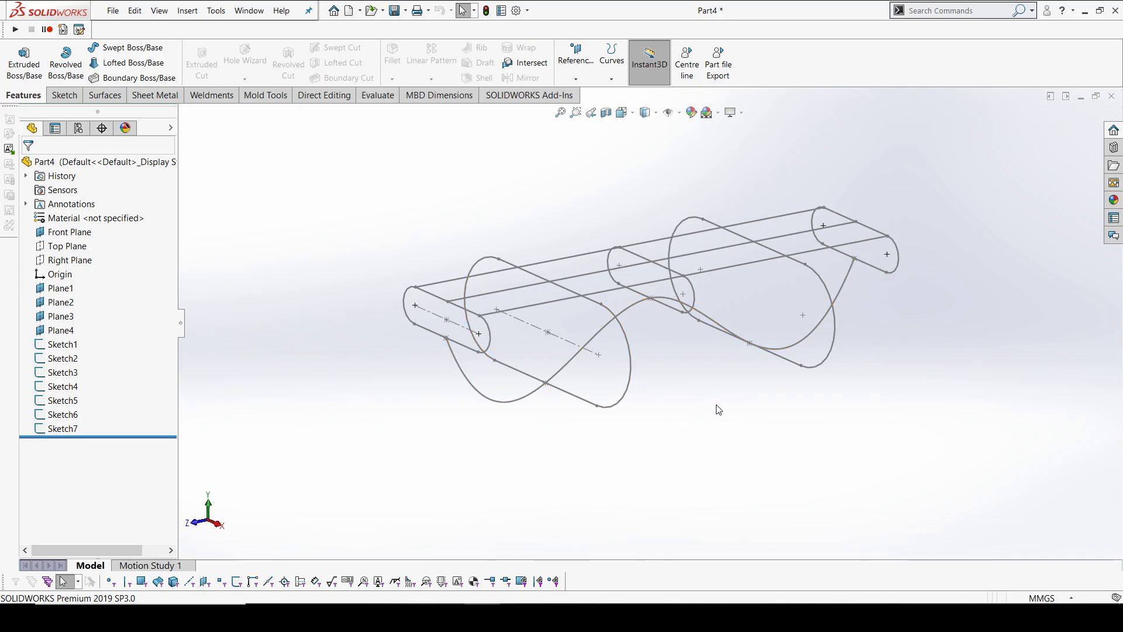
{"action": "left_click", "coordinate": [119, 63]}
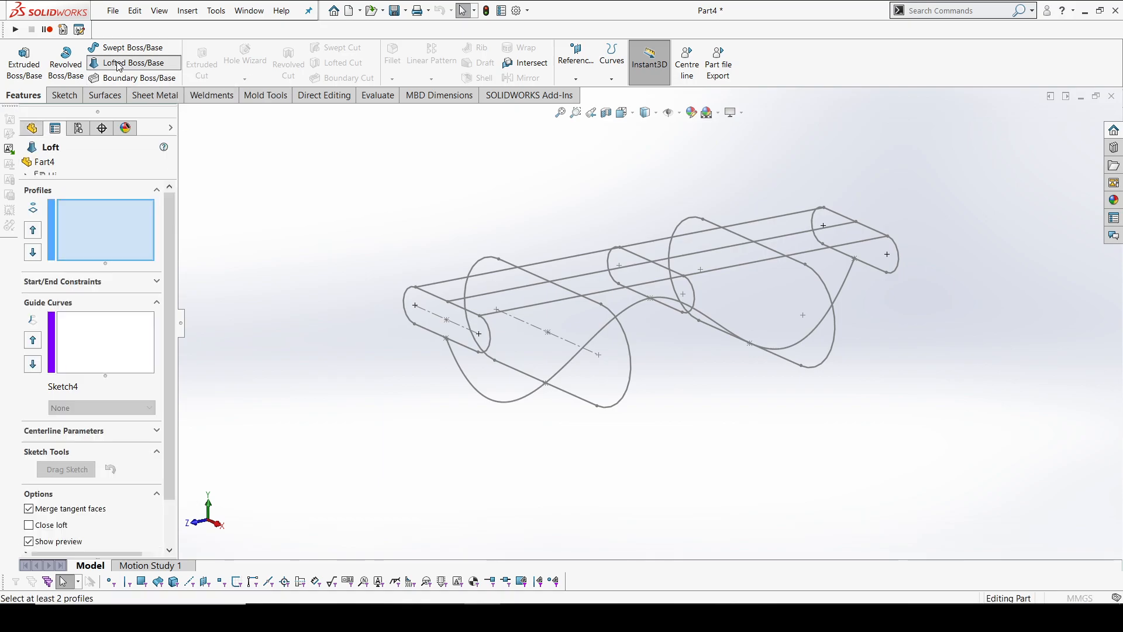
{"action": "left_click", "coordinate": [410, 299]}
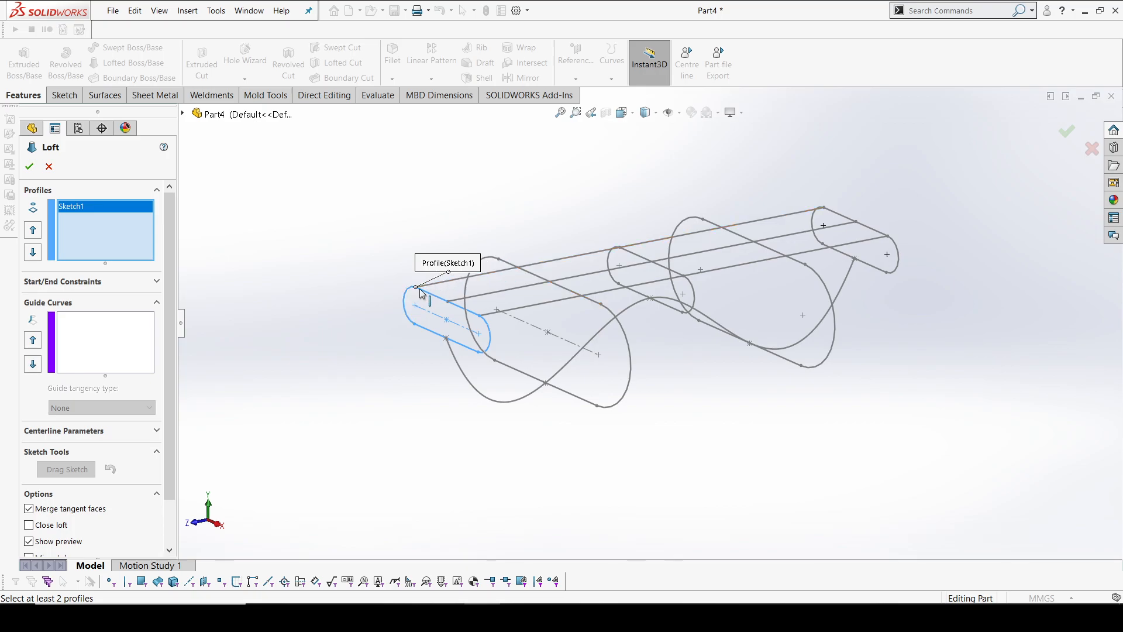
{"action": "scroll", "coordinate": [502, 254], "scroll_direction": "down", "scroll_amount": 3}
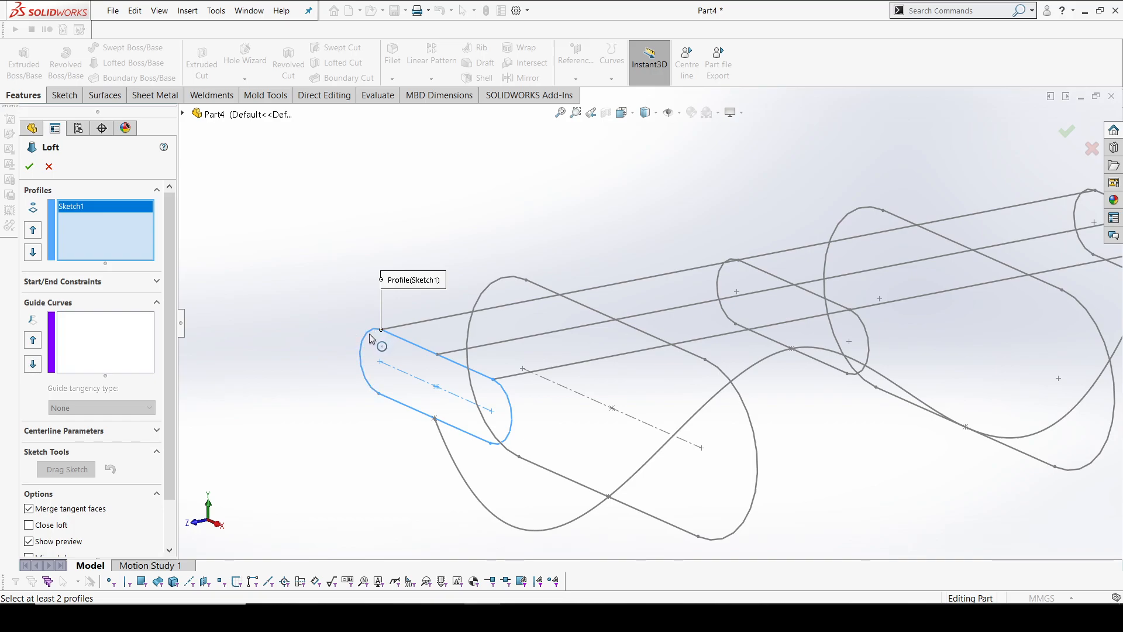
{"action": "left_click", "coordinate": [748, 417]}
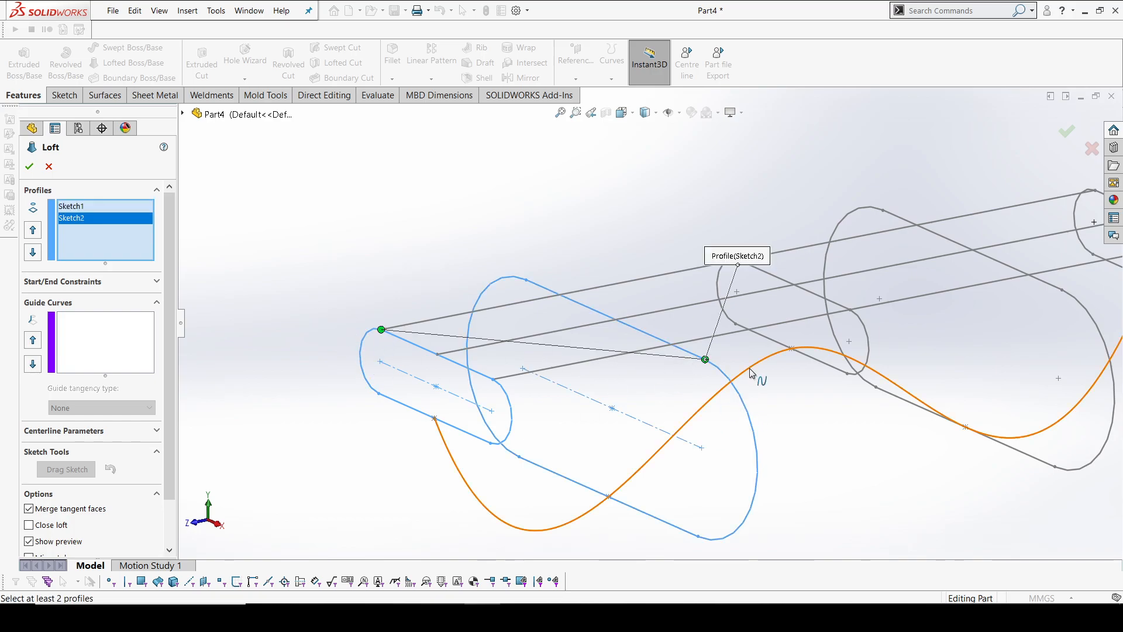
{"action": "right_click", "coordinate": [120, 228]}
{"action": "left_click", "coordinate": [169, 237]}
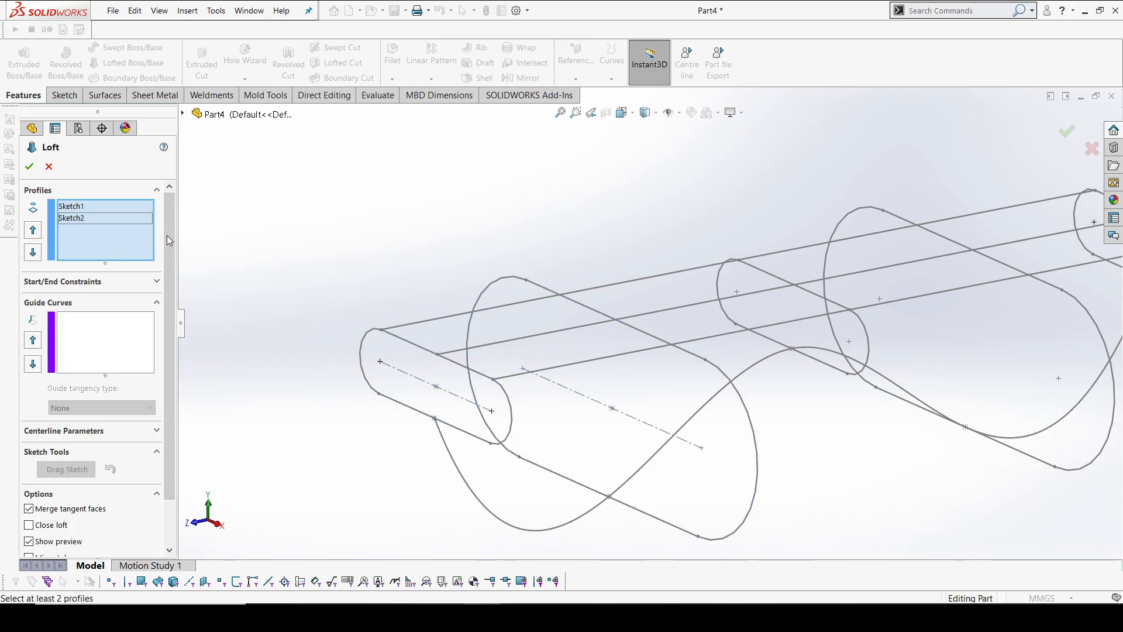
Step: Select the five slot sketches, Sketch1 to Sketch5, in order as loft profiles, picking each near its matching upper corner
{"action": "left_click", "coordinate": [513, 420]}
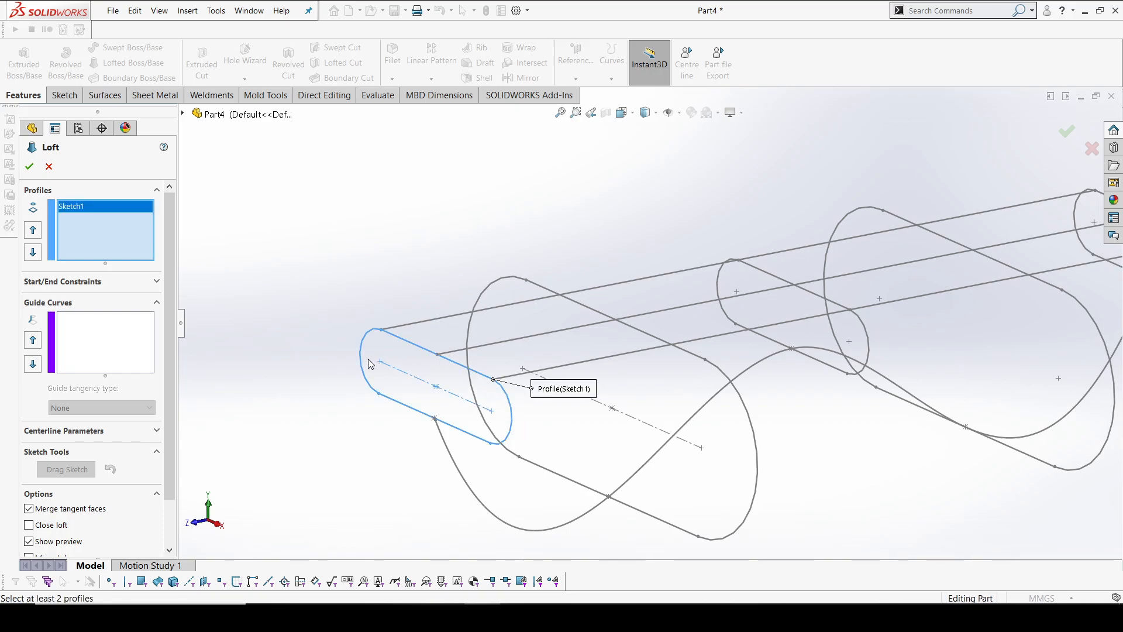
{"action": "left_click", "coordinate": [756, 426]}
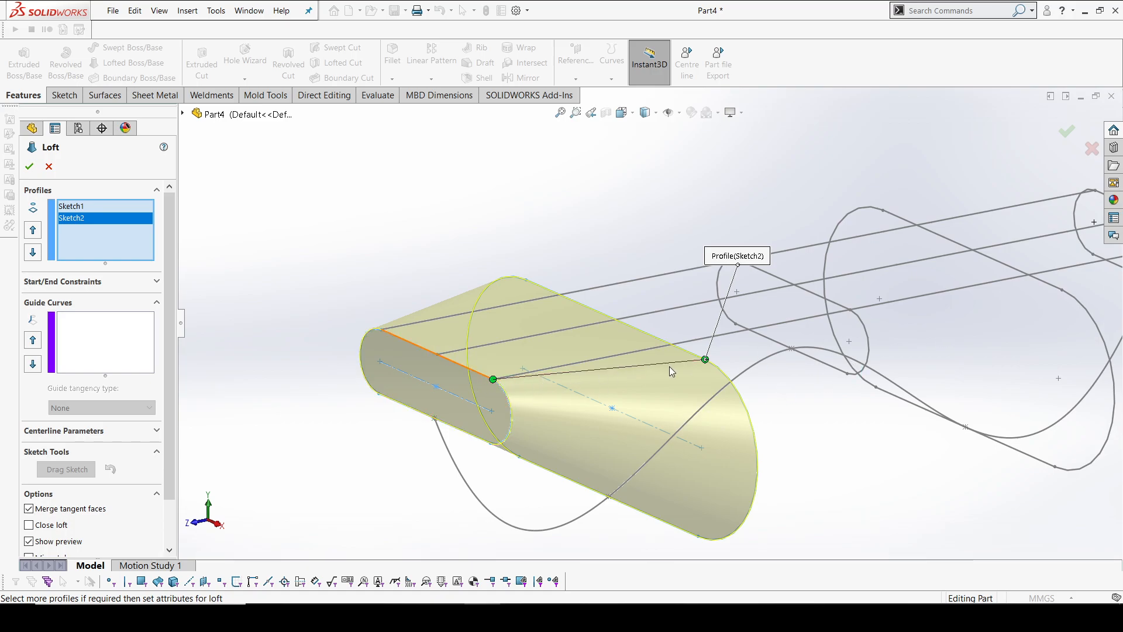
{"action": "left_click", "coordinate": [865, 329]}
{"action": "scroll", "coordinate": [864, 338], "scroll_direction": "up", "scroll_amount": 2}
{"action": "scroll", "coordinate": [865, 342], "scroll_direction": "down", "scroll_amount": 3}
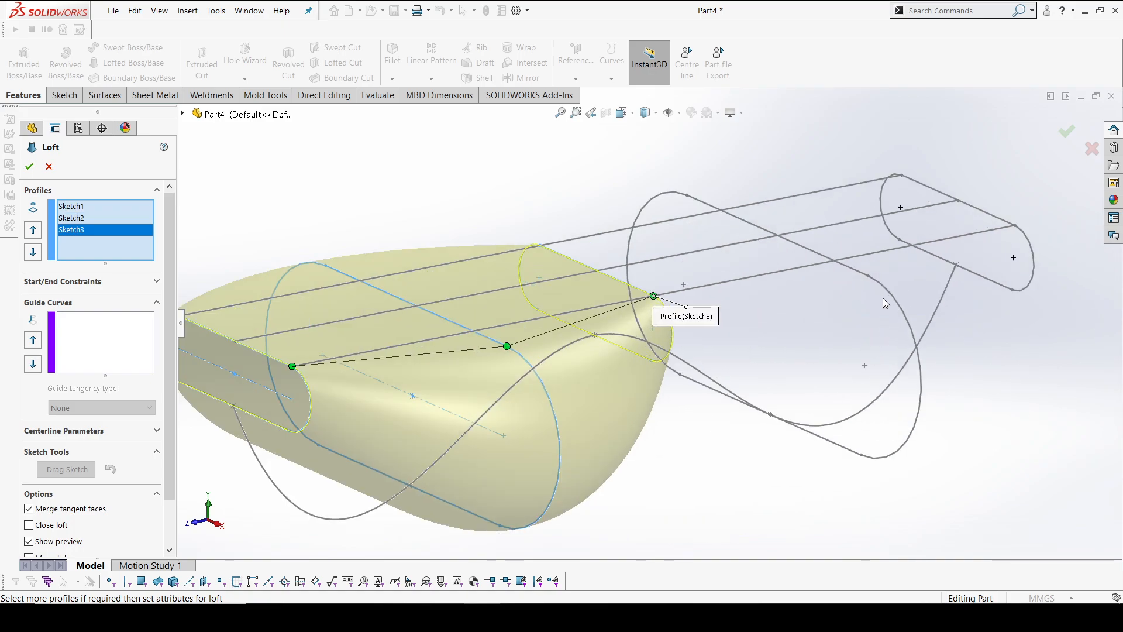
{"action": "left_click", "coordinate": [884, 289]}
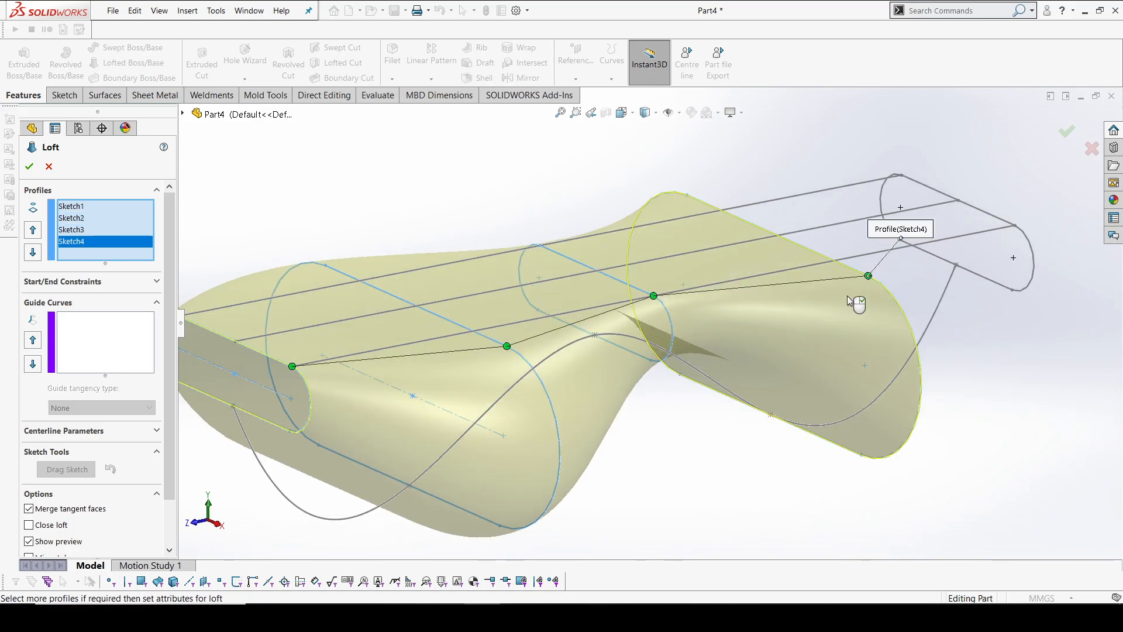
{"action": "left_click", "coordinate": [1027, 237]}
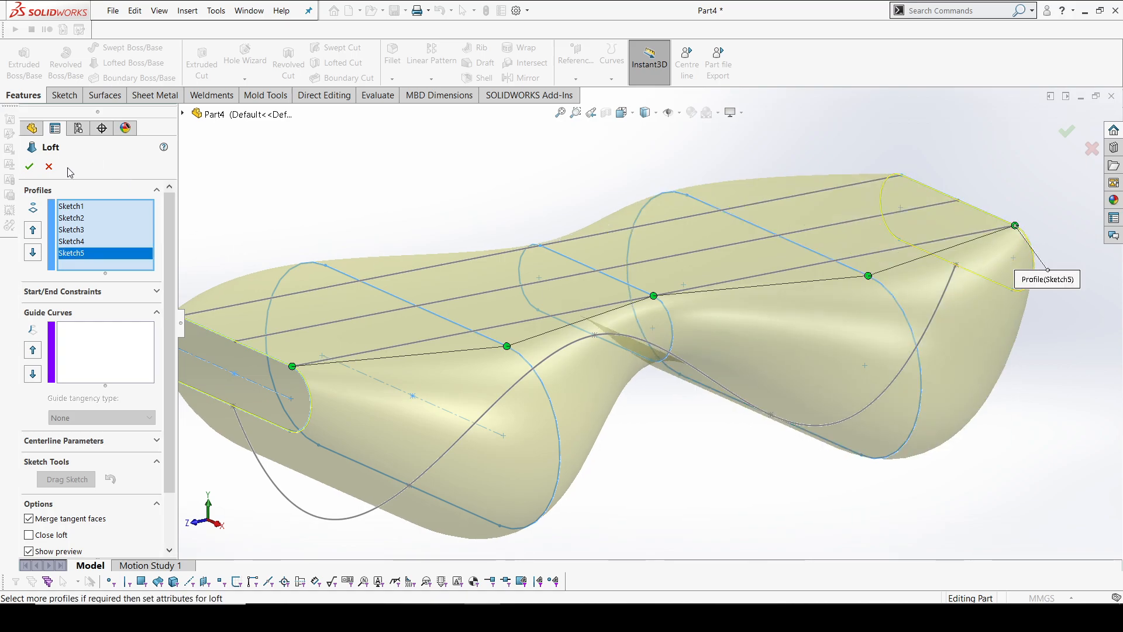
Step: Add the Right Plane spline, Sketch7, as a guide curve of the loft
{"action": "key", "text": "f"}
{"action": "middle_click_drag", "start_coordinate": [645, 440], "coordinate": [333, 427]}
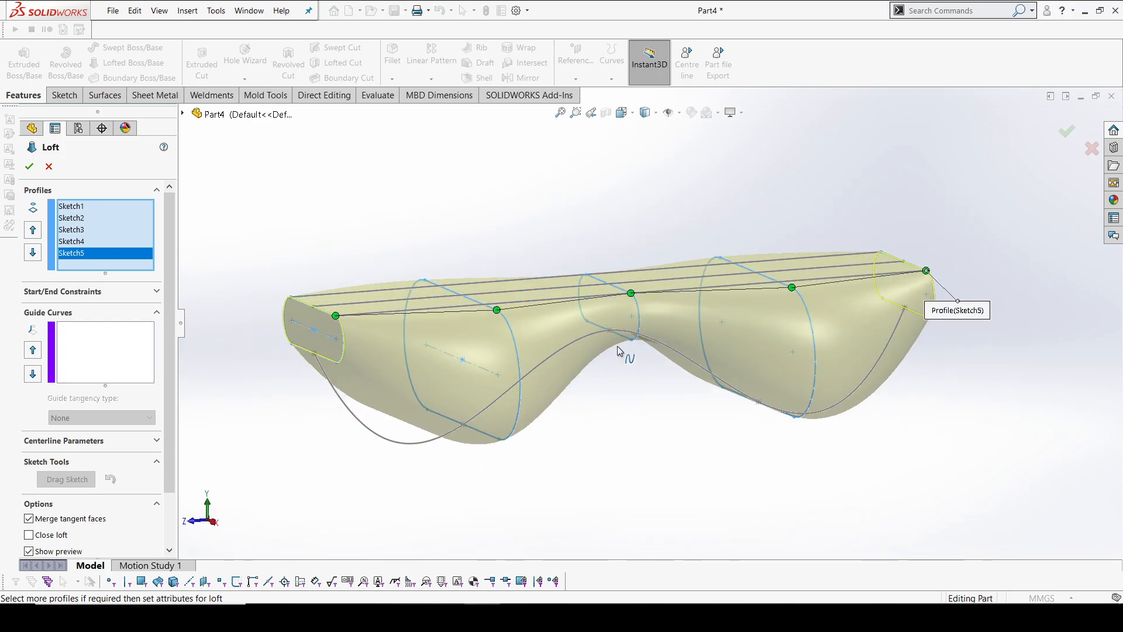
{"action": "left_click", "coordinate": [100, 351]}
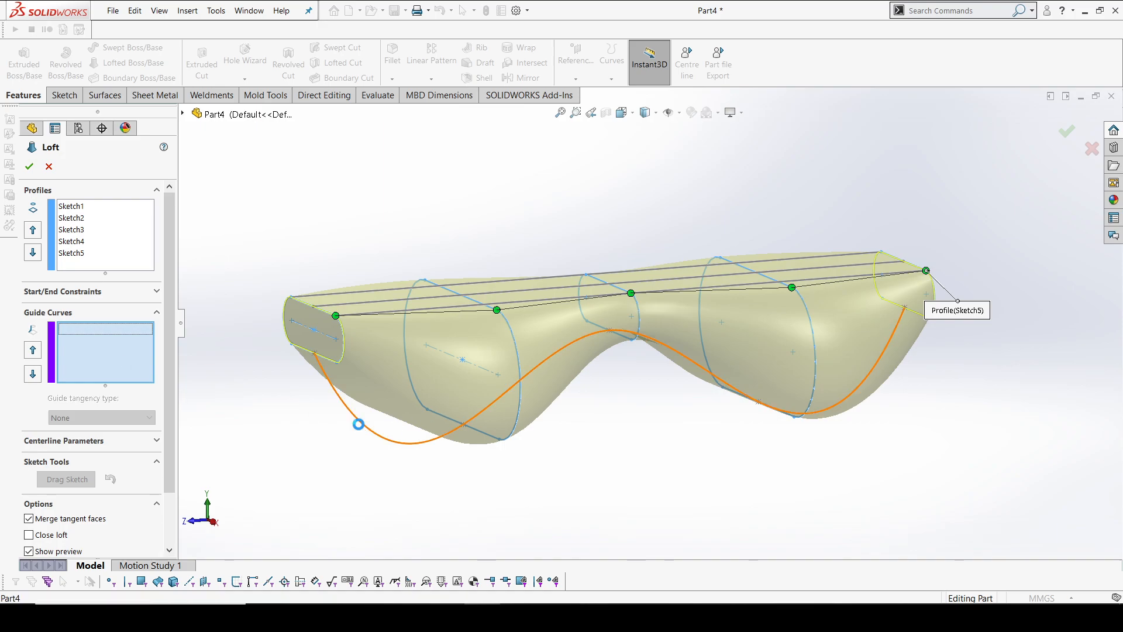
{"action": "left_click", "coordinate": [359, 425]}
Step: Add the outer Top Plane line on the negative X side as a second guide curve using SelectionManager
{"action": "middle_click_drag", "start_coordinate": [678, 416], "coordinate": [650, 454]}
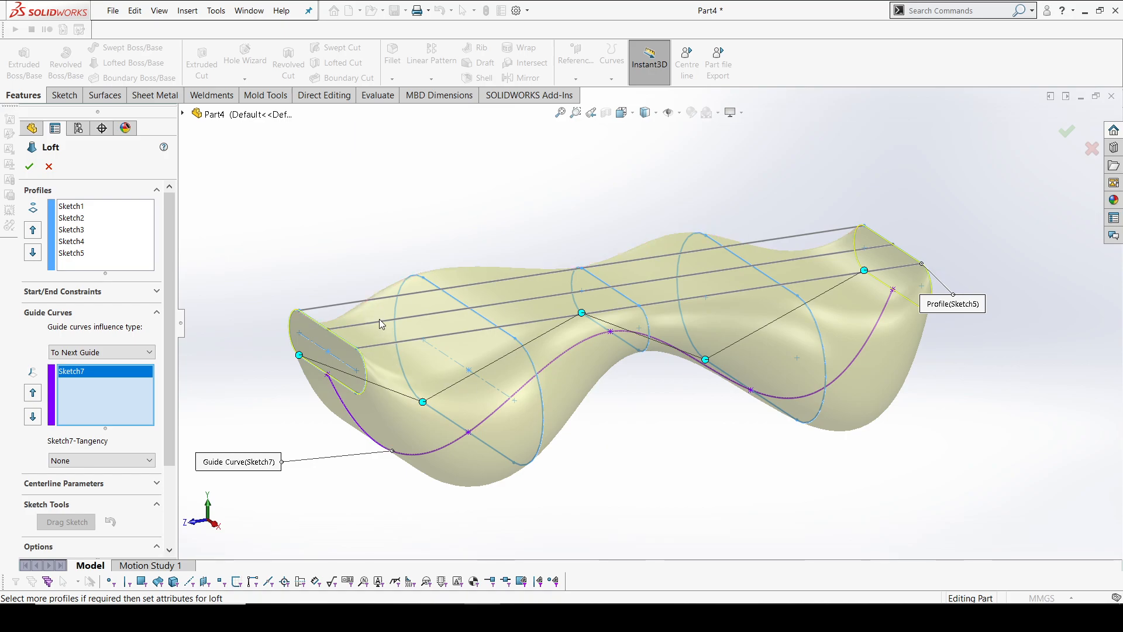
{"action": "scroll", "coordinate": [336, 310], "scroll_direction": "down", "scroll_amount": 1}
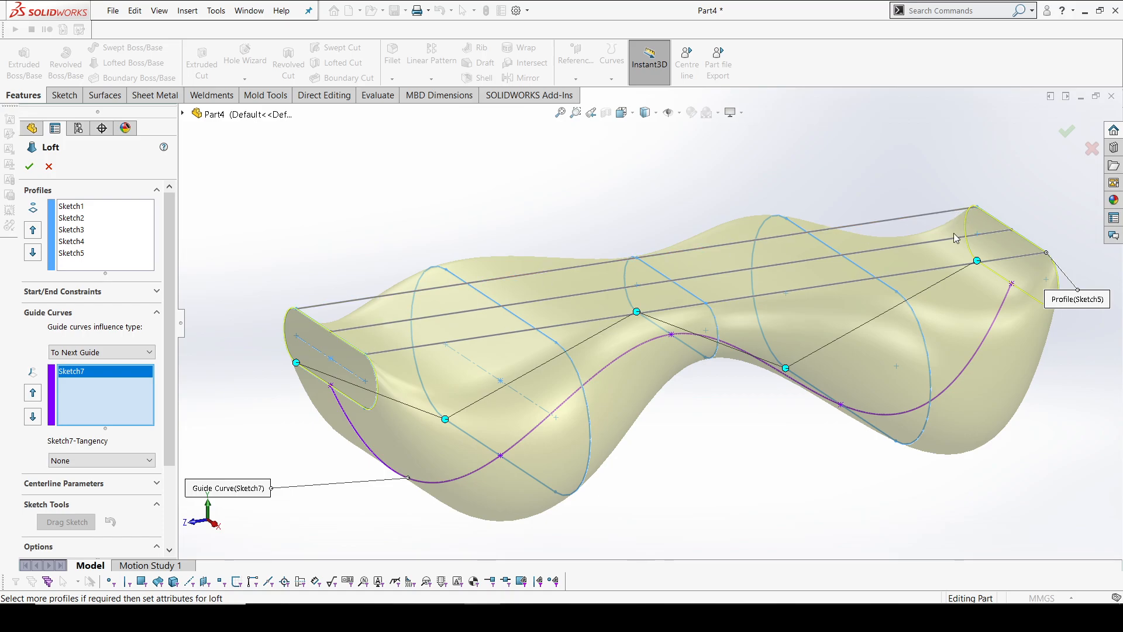
{"action": "right_click", "coordinate": [81, 405]}
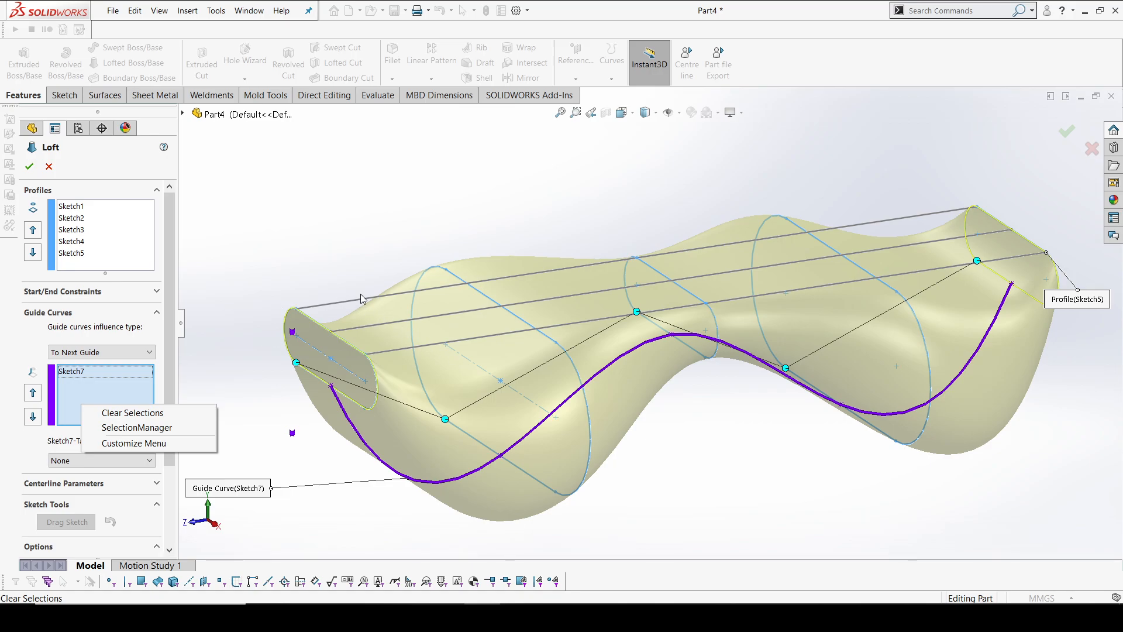
{"action": "left_click", "coordinate": [136, 428]}
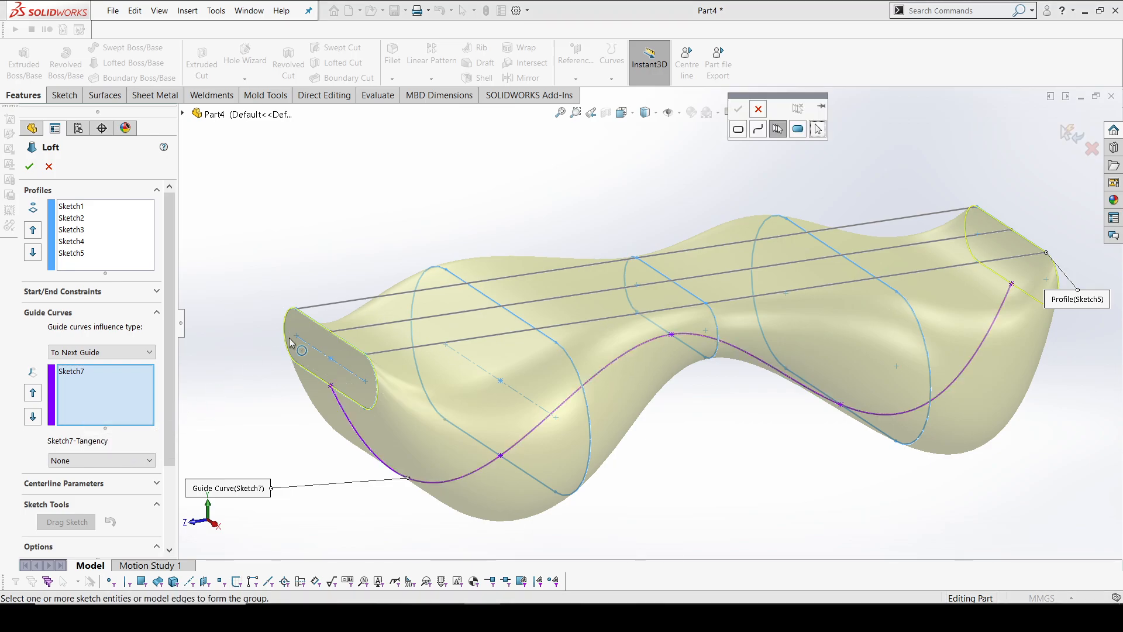
{"action": "left_click", "coordinate": [314, 310]}
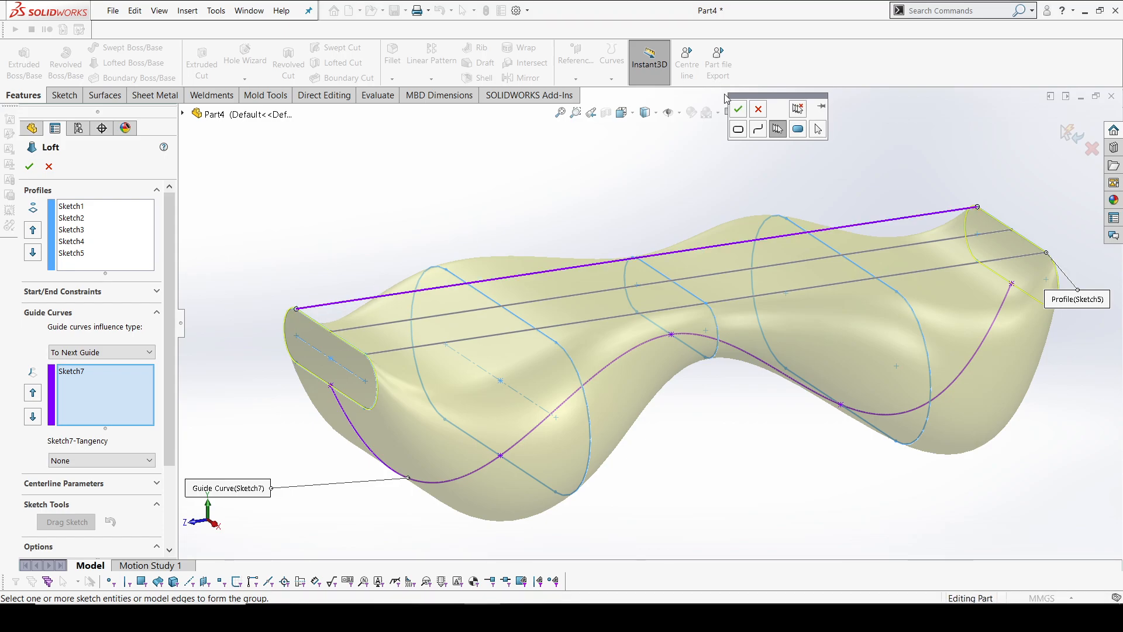
{"action": "left_click", "coordinate": [738, 109]}
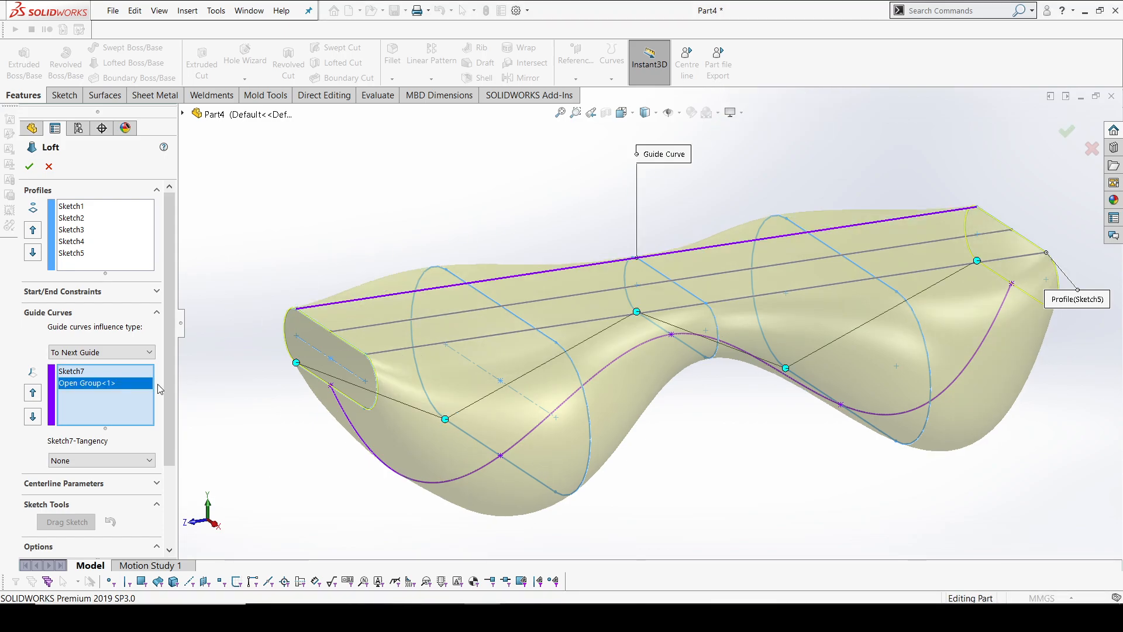
Step: Add the middle Top Plane line to the loft as a guide curve using SelectionManager
{"action": "right_click", "coordinate": [100, 398]}
{"action": "left_click", "coordinate": [154, 418]}
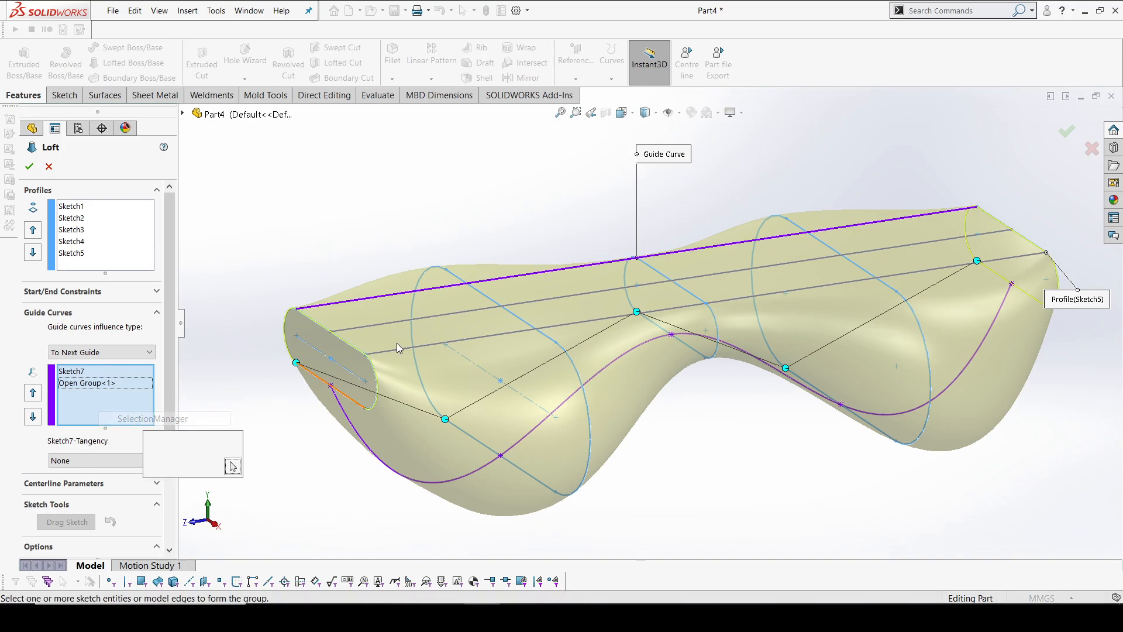
{"action": "left_click", "coordinate": [415, 318]}
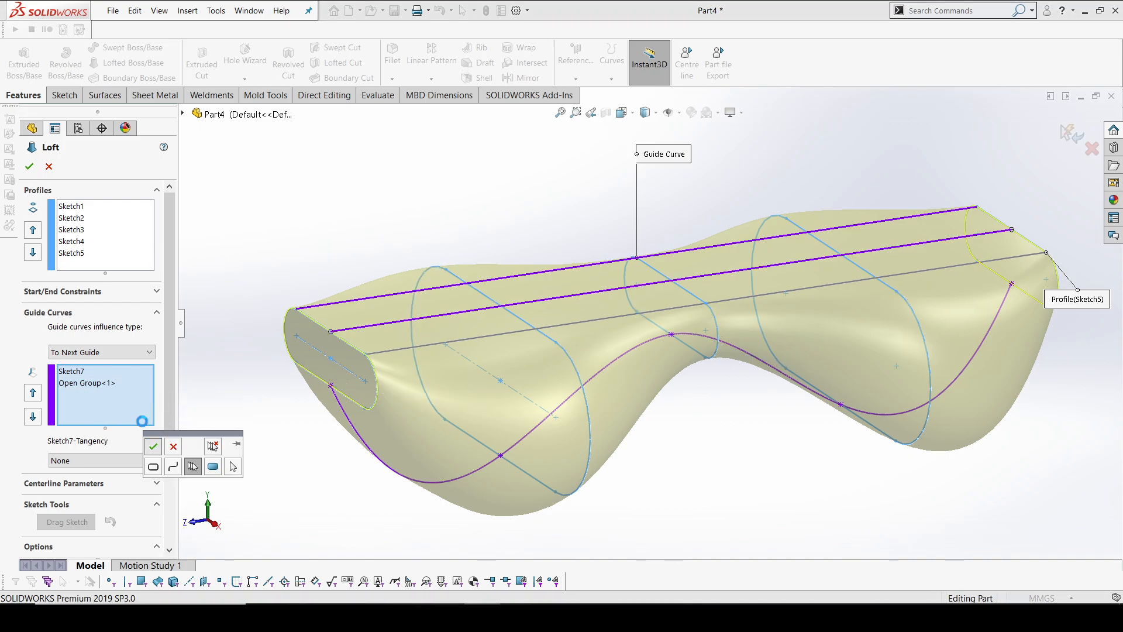
{"action": "left_click", "coordinate": [151, 449]}
Step: Add the outer Top Plane line on the positive X side as a guide curve and finish the loft
{"action": "right_click", "coordinate": [111, 411]}
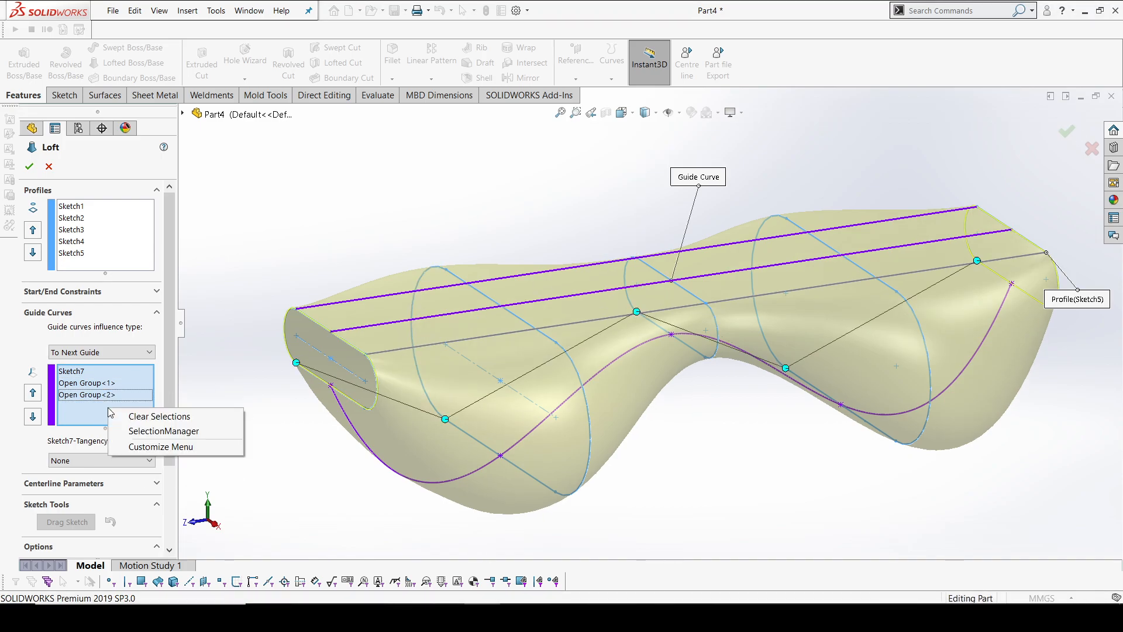
{"action": "left_click", "coordinate": [163, 431]}
{"action": "left_click", "coordinate": [392, 354]}
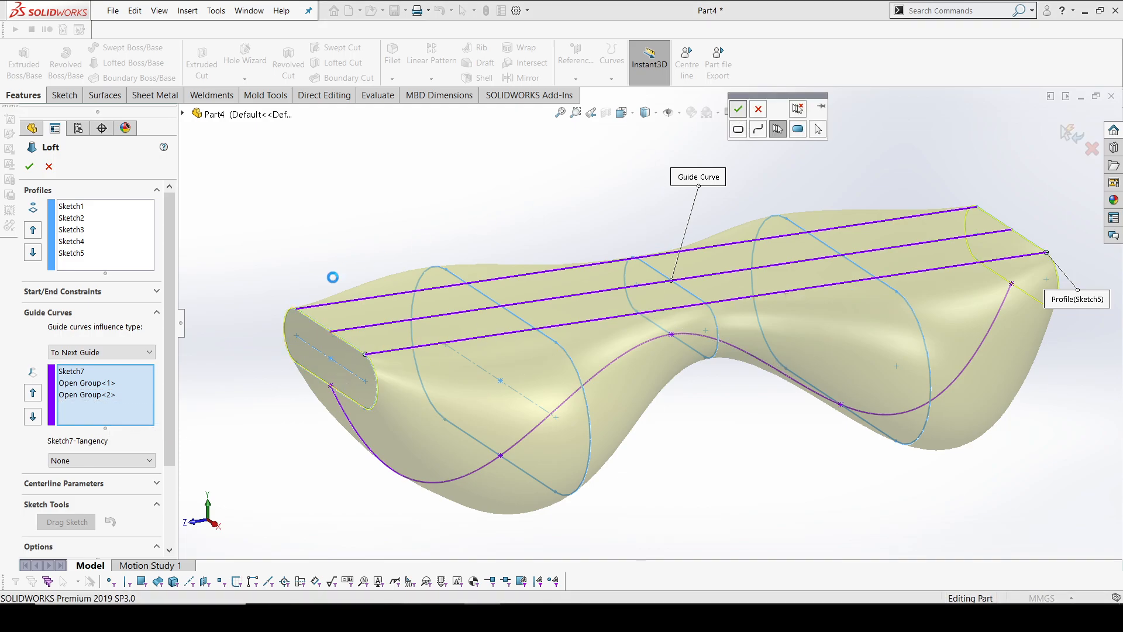
{"action": "left_click", "coordinate": [737, 109]}
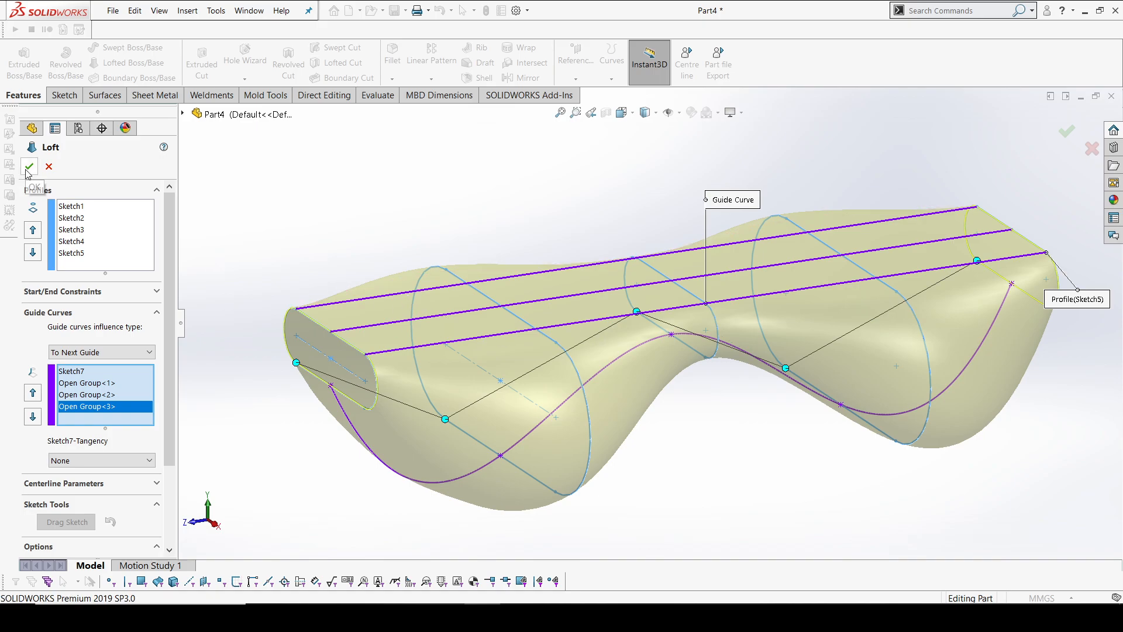
{"action": "key", "text": "Return"}
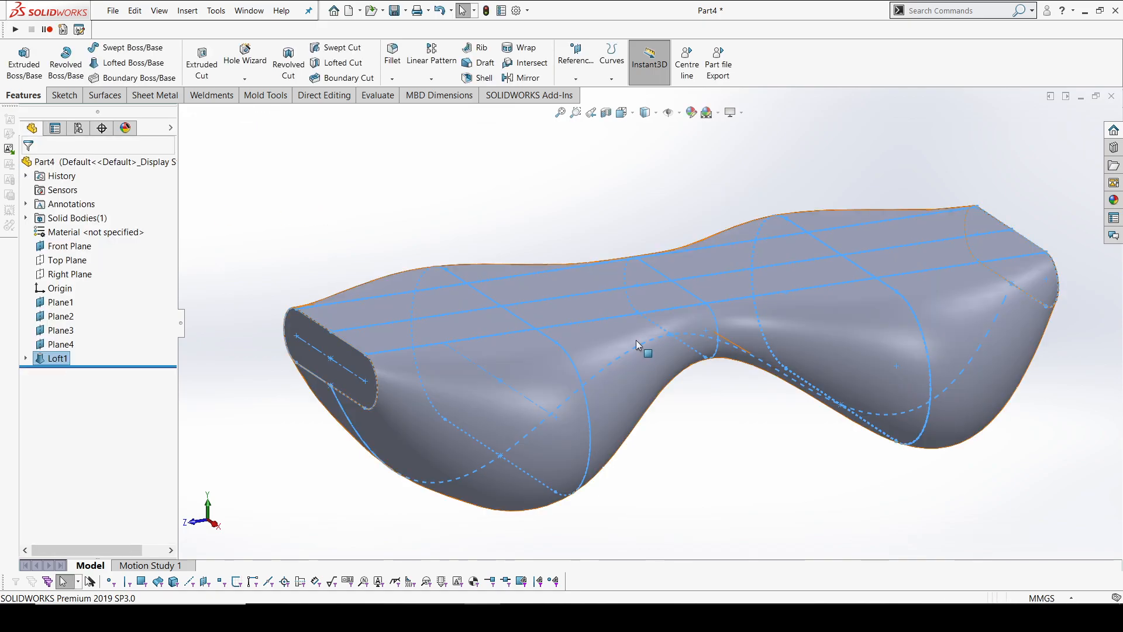
Step: Shell the lofted body with the large outer face set to a 10 mm multi-thickness wall and no faces removed
{"action": "mouse_move", "coordinate": [644, 359]}
{"action": "middle_mouse_down"}
{"action": "mouse_move", "coordinate": [608, 222]}
{"action": "mouse_move", "coordinate": [679, 238]}
{"action": "mouse_move", "coordinate": [524, 215]}
{"action": "mouse_move", "coordinate": [501, 451]}
{"action": "mouse_move", "coordinate": [508, 314]}
{"action": "mouse_move", "coordinate": [567, 171]}
{"action": "mouse_move", "coordinate": [547, 193]}
{"action": "mouse_move", "coordinate": [621, 272]}
{"action": "middle_mouse_up"}
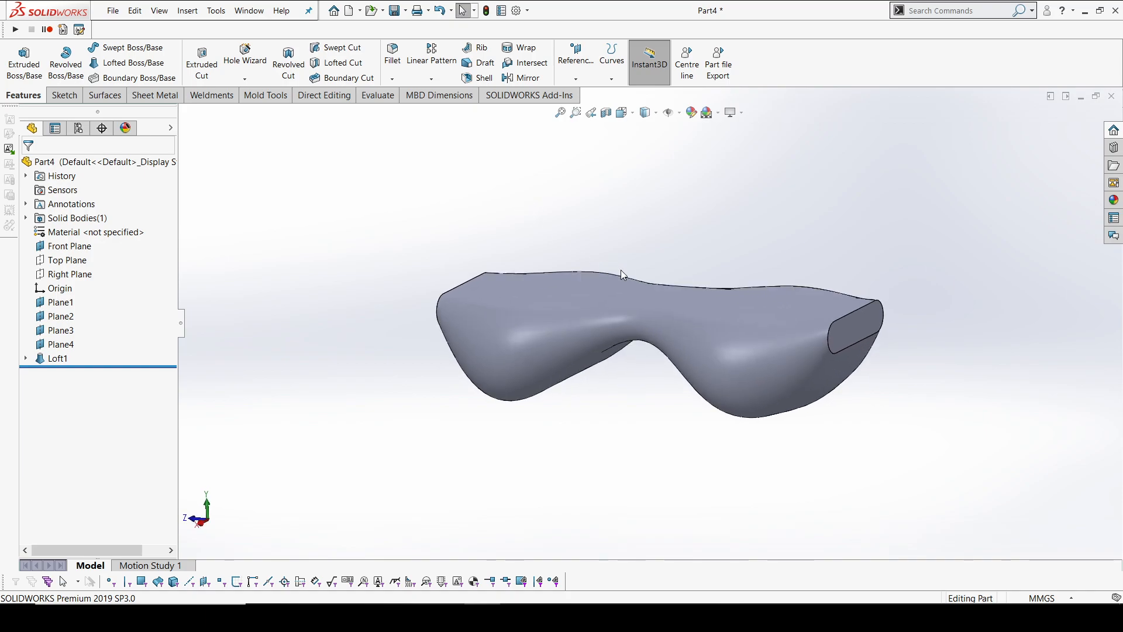
{"action": "scroll", "coordinate": [621, 272], "scroll_direction": "down", "scroll_amount": 2}
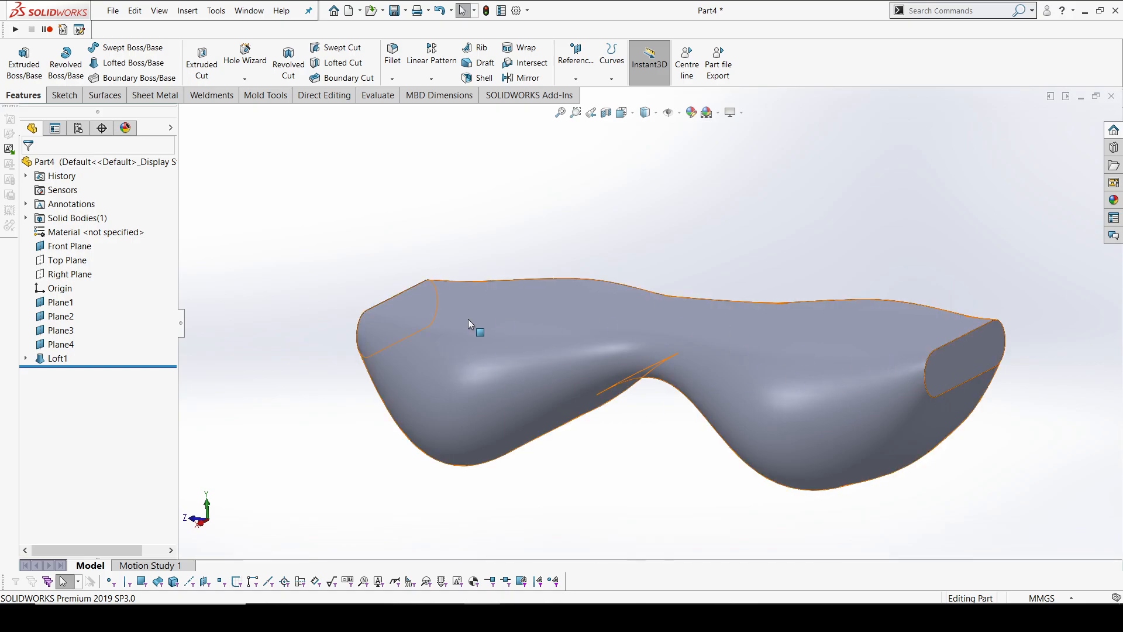
{"action": "left_click", "coordinate": [479, 78]}
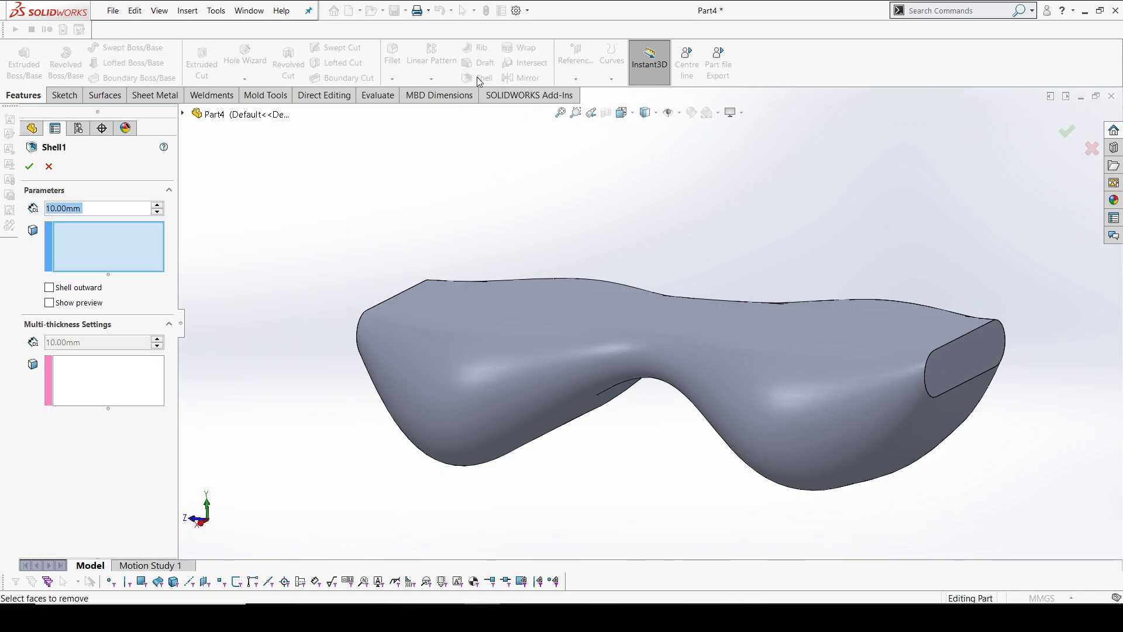
{"action": "middle_click_drag", "start_coordinate": [556, 309], "coordinate": [371, 318]}
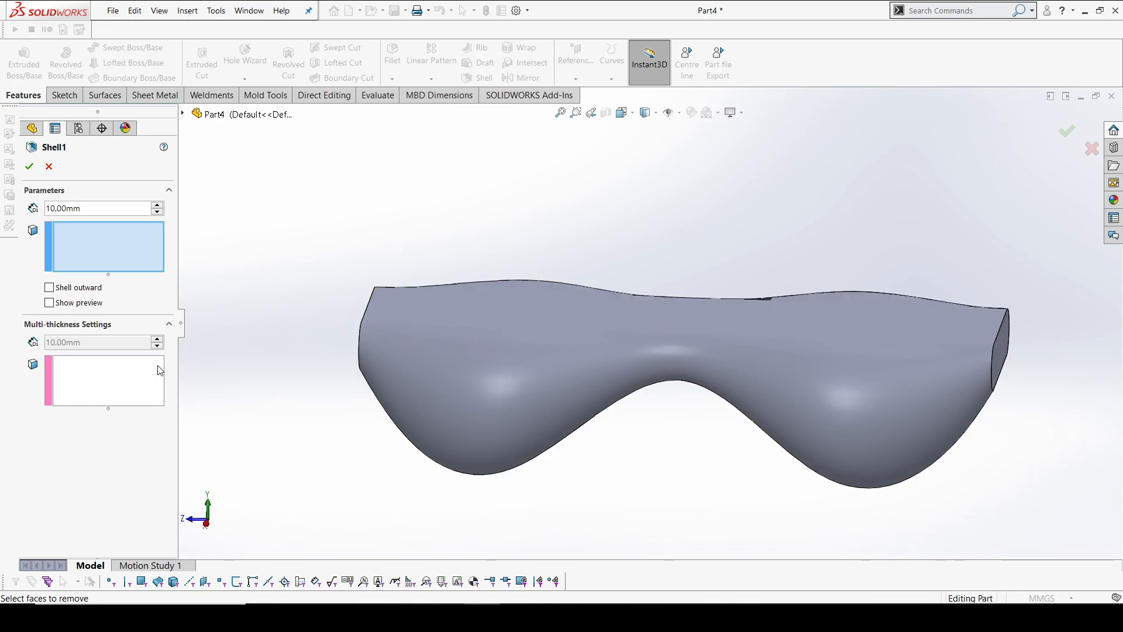
{"action": "left_click", "coordinate": [108, 385]}
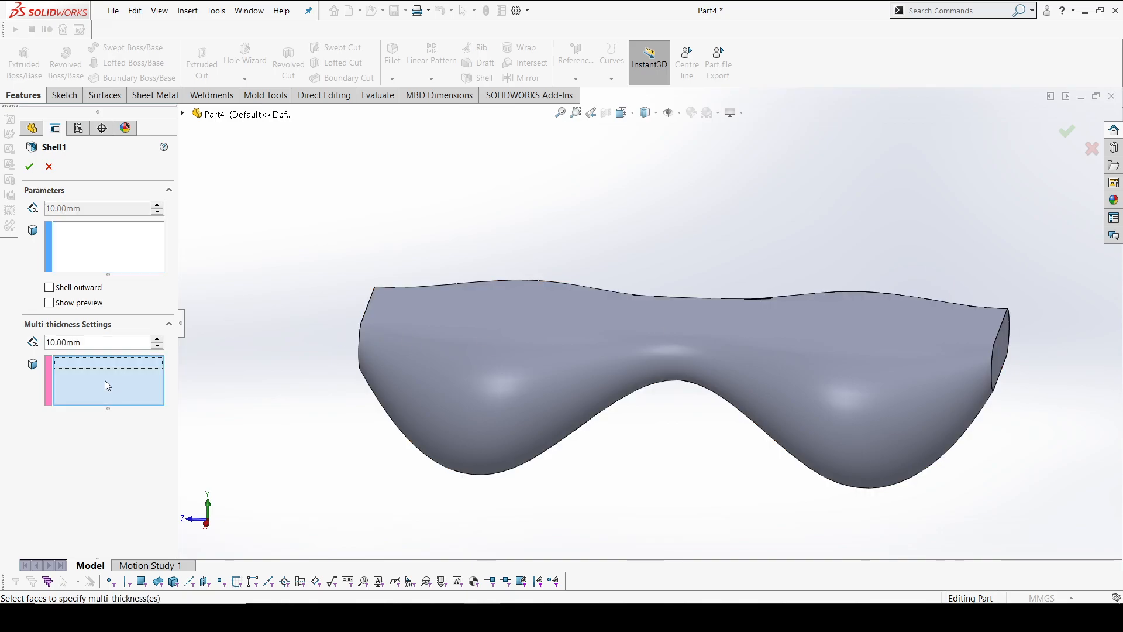
{"action": "left_click", "coordinate": [490, 348]}
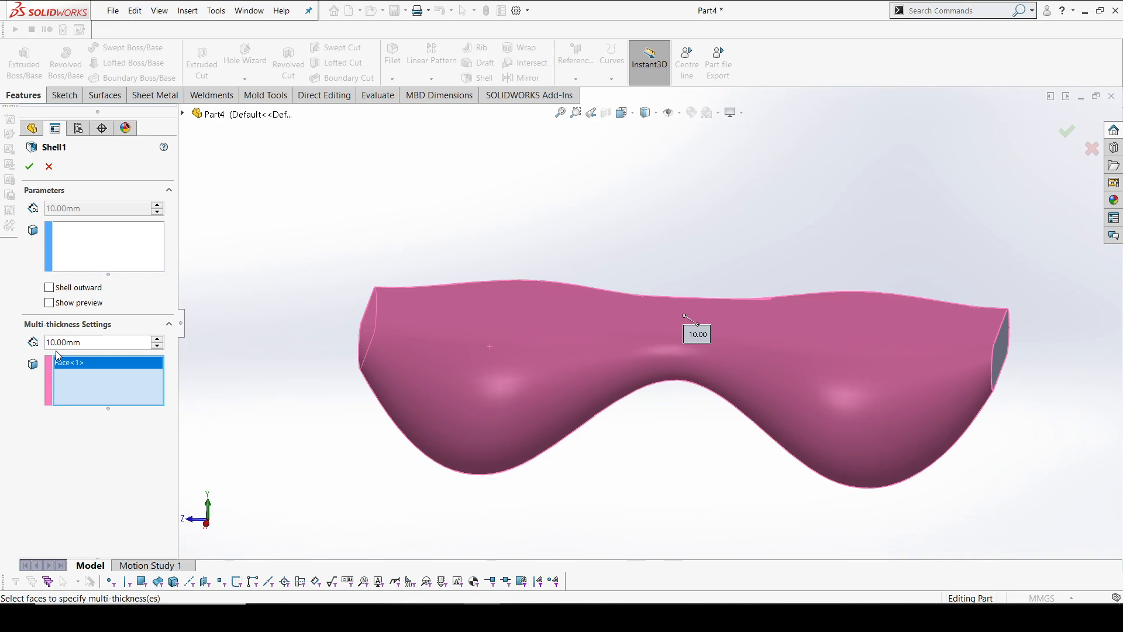
{"action": "left_click", "coordinate": [30, 168]}
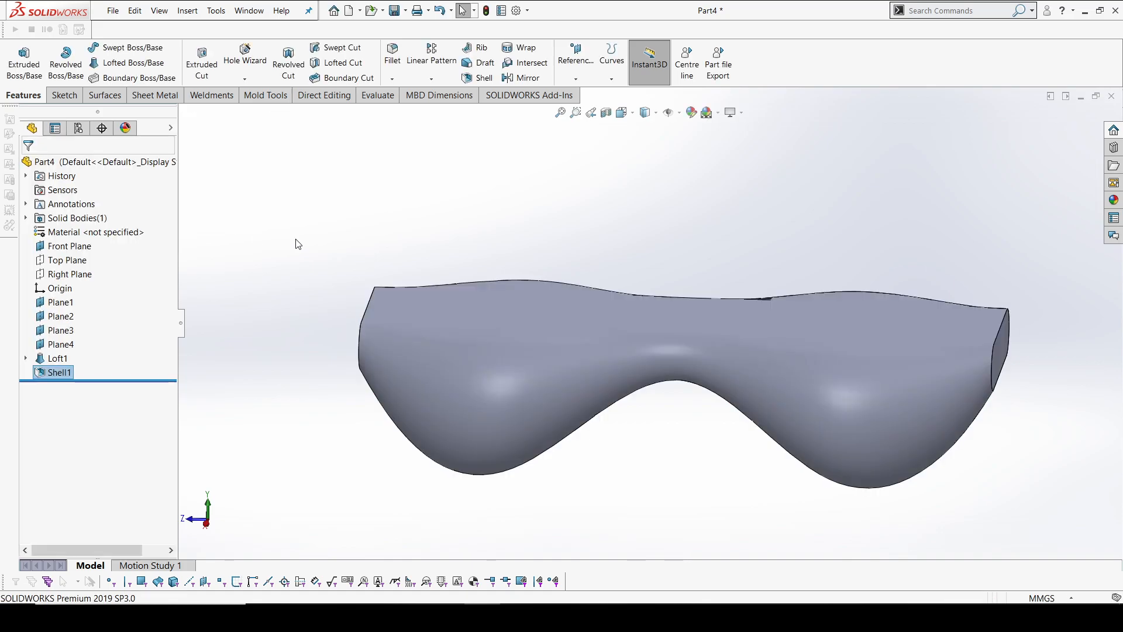
Step: Examine the hollow interior with a section view through the Right Plane, then cancel the section
{"action": "middle_click_drag", "start_coordinate": [304, 244], "coordinate": [409, 328]}
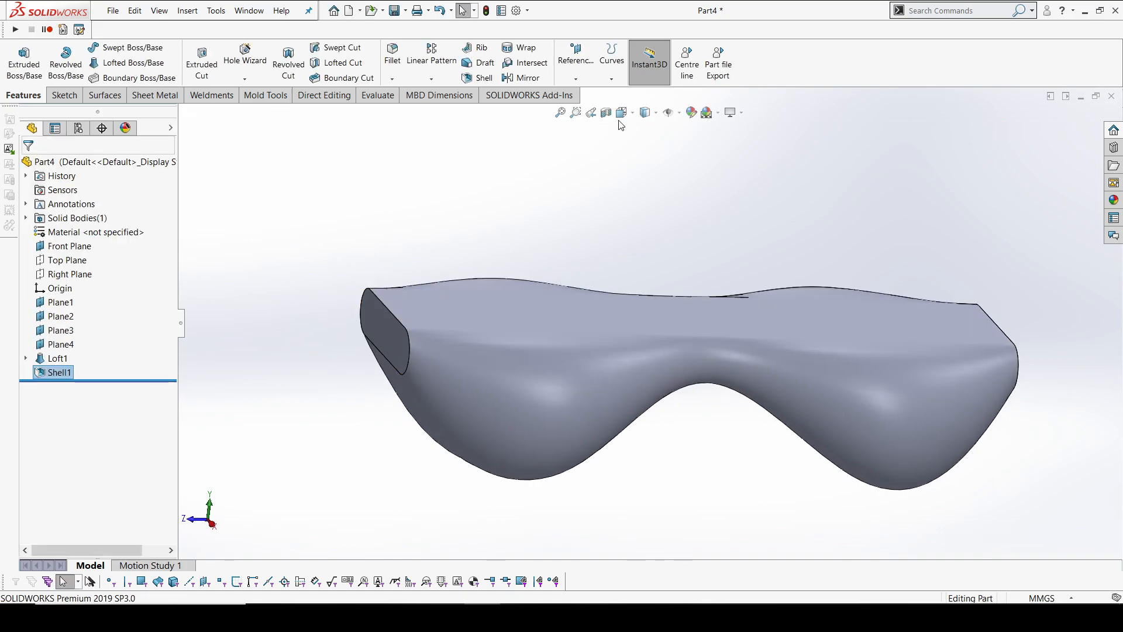
{"action": "left_click", "coordinate": [607, 113]}
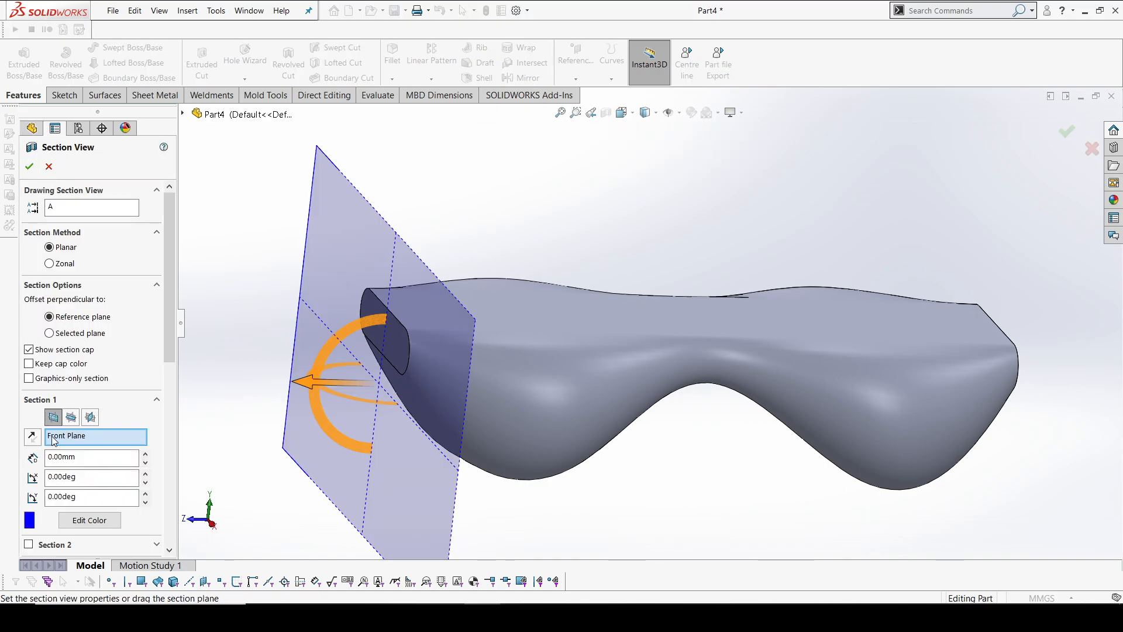
{"action": "left_click", "coordinate": [71, 419]}
{"action": "left_click", "coordinate": [90, 419]}
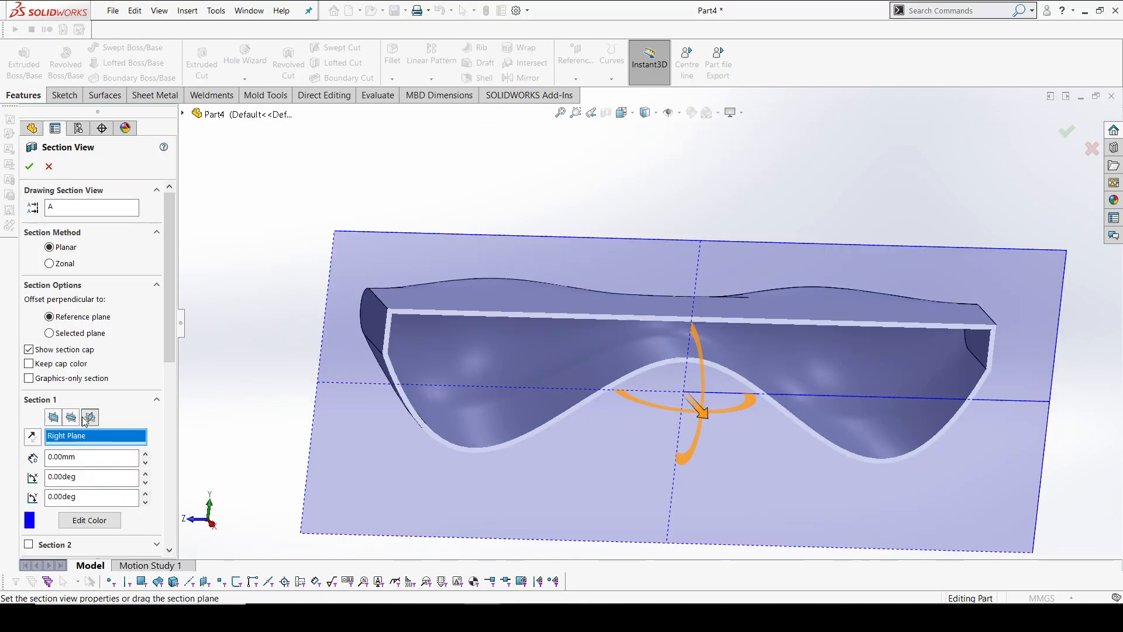
{"action": "left_click", "coordinate": [50, 167]}
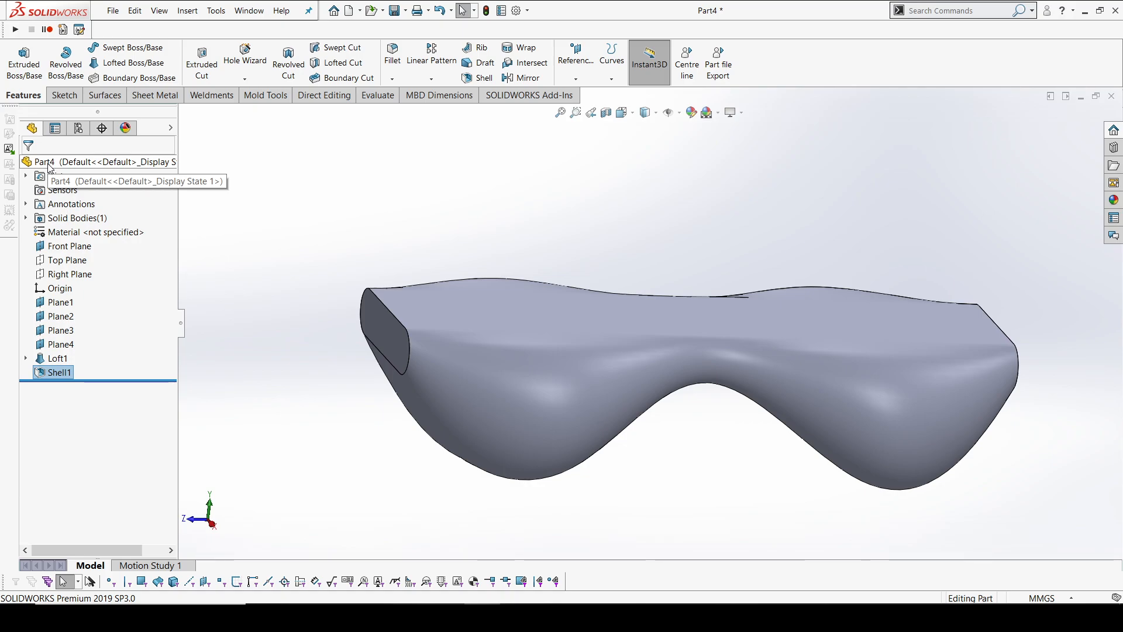
Step: Orient the model to the Right view and open a new sketch on the Right Plane
{"action": "middle_click_drag", "start_coordinate": [508, 243], "coordinate": [518, 341]}
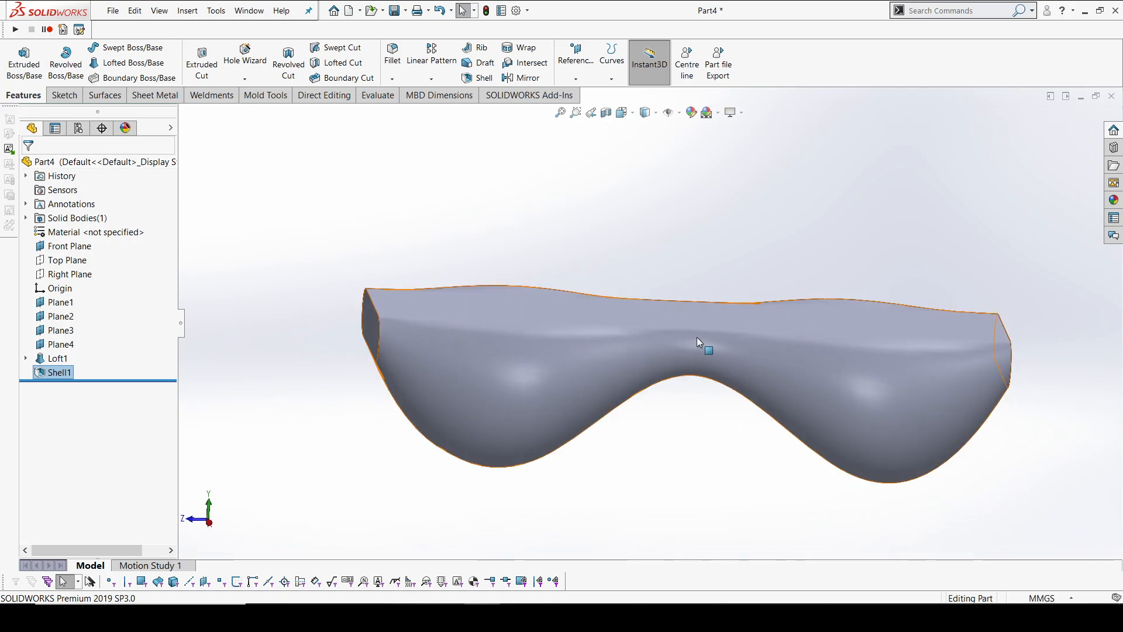
{"action": "middle_click_drag", "start_coordinate": [634, 238], "coordinate": [625, 235]}
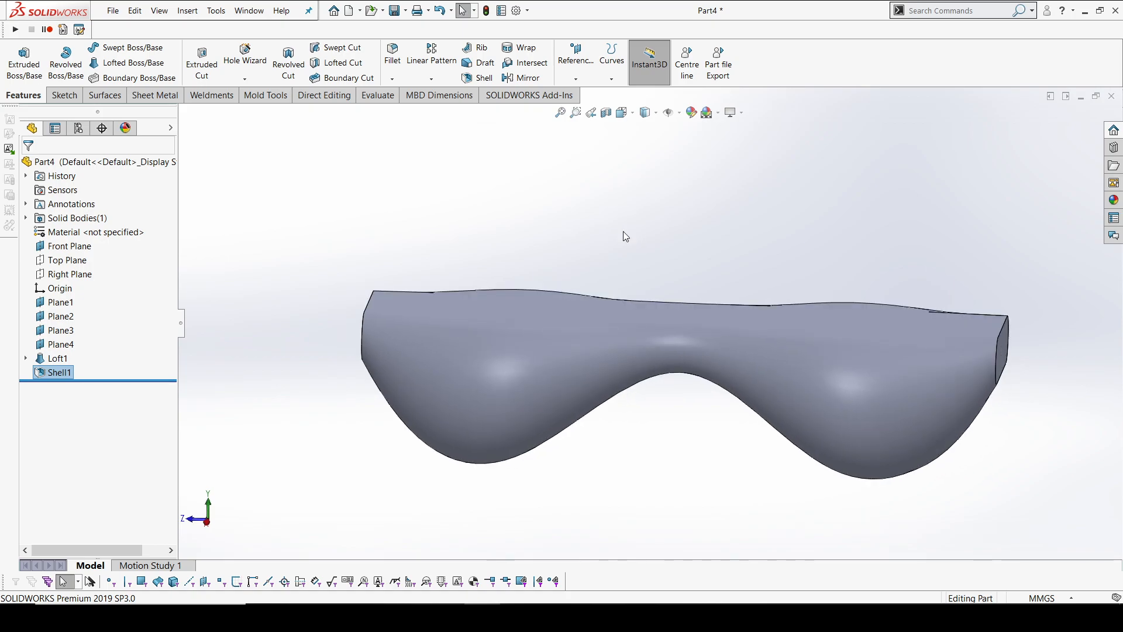
{"action": "key", "text": "space"}
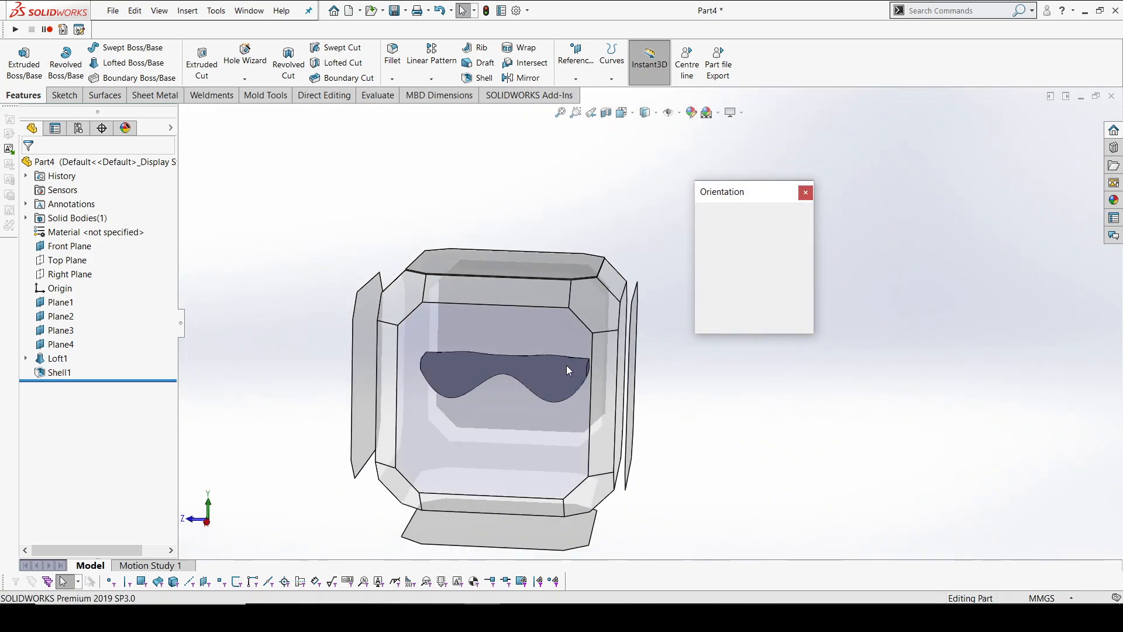
{"action": "left_click", "coordinate": [567, 365]}
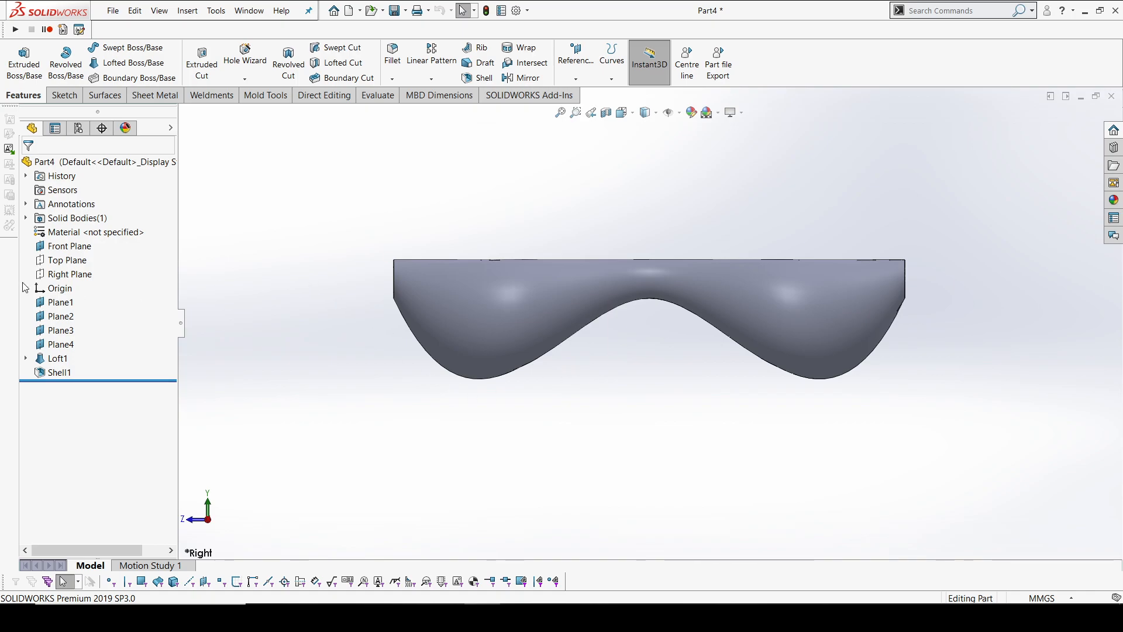
{"action": "left_click", "coordinate": [65, 275]}
{"action": "left_click", "coordinate": [74, 256]}
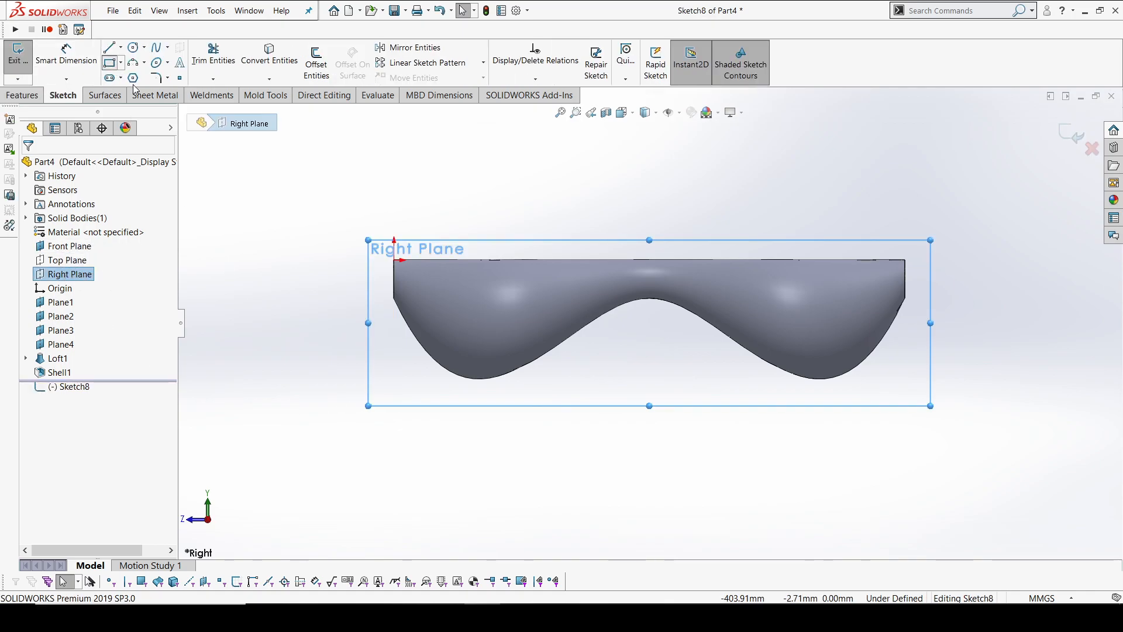
Step: Sketch a tall narrow corner rectangle about 34 mm wide across the origin end of the body, extending above and below it
{"action": "left_click", "coordinate": [109, 62]}
{"action": "scroll", "coordinate": [365, 240], "scroll_direction": "down", "scroll_amount": 3}
{"action": "left_click_drag", "start_coordinate": [433, 329], "coordinate": [448, 496]}
{"action": "right_click", "coordinate": [386, 320]}
{"action": "left_click", "coordinate": [384, 316]}
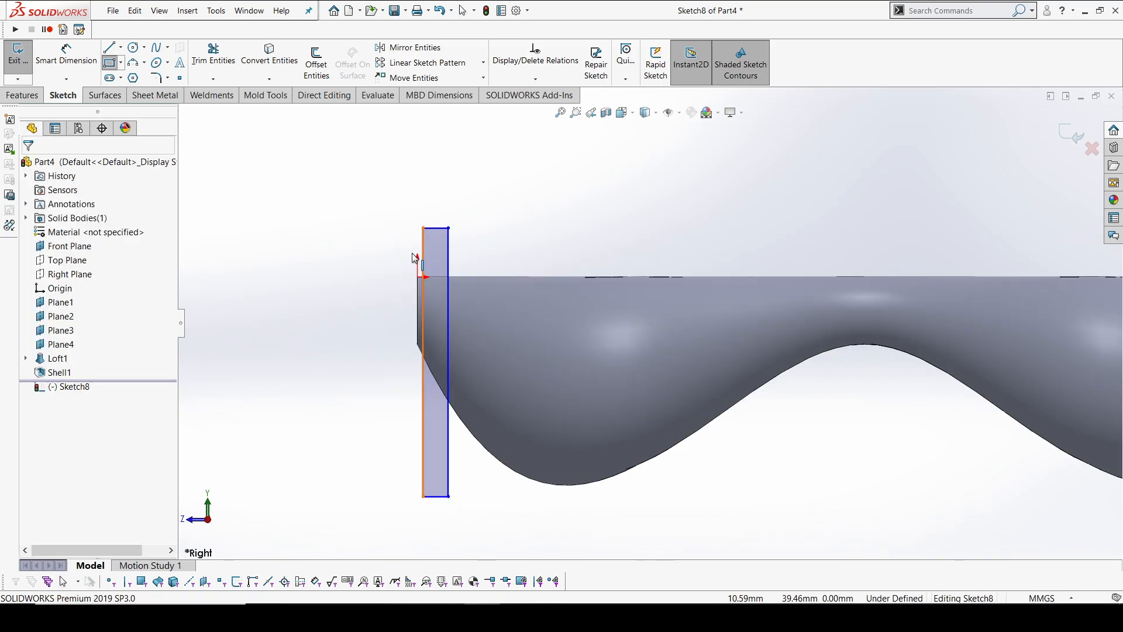
Step: Align the rectangle's outer vertical side with the vertical end edge of the body at the origin
{"action": "scroll", "coordinate": [412, 254], "scroll_direction": "down", "scroll_amount": 2}
{"action": "right_click_drag", "start_coordinate": [400, 318], "coordinate": [421, 248]}
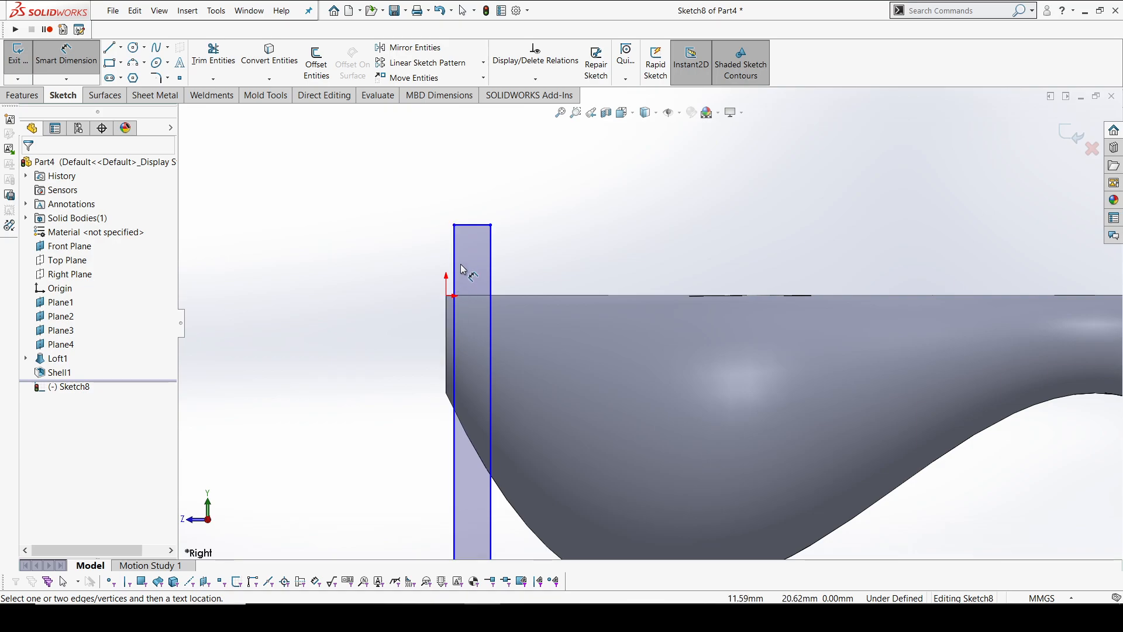
{"action": "key", "text": "Escape"}
{"action": "left_click", "coordinate": [445, 310]}
{"action": "left_click", "coordinate": [445, 311], "text": "ctrl"}
{"action": "left_click", "coordinate": [488, 260]}
Step: Dimension the rectangle's width across its upper edge to 10 mm
{"action": "right_click_drag", "start_coordinate": [327, 330], "coordinate": [355, 267]}
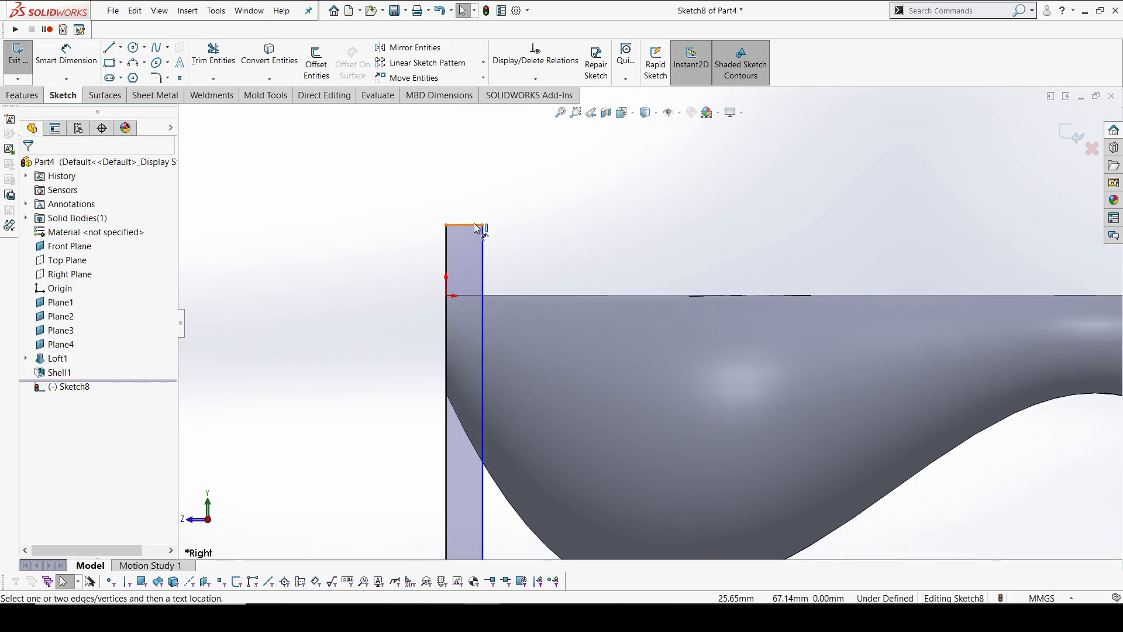
{"action": "left_click", "coordinate": [475, 225]}
{"action": "left_click", "coordinate": [395, 204]}
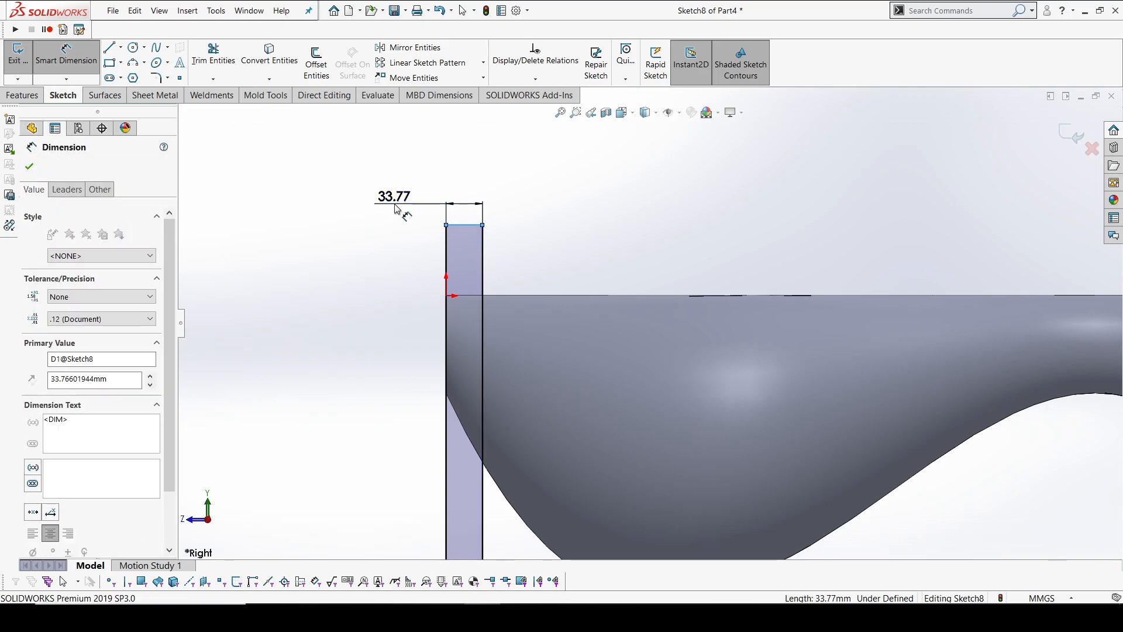
{"action": "type", "text": "10"}
{"action": "key", "text": "Return"}
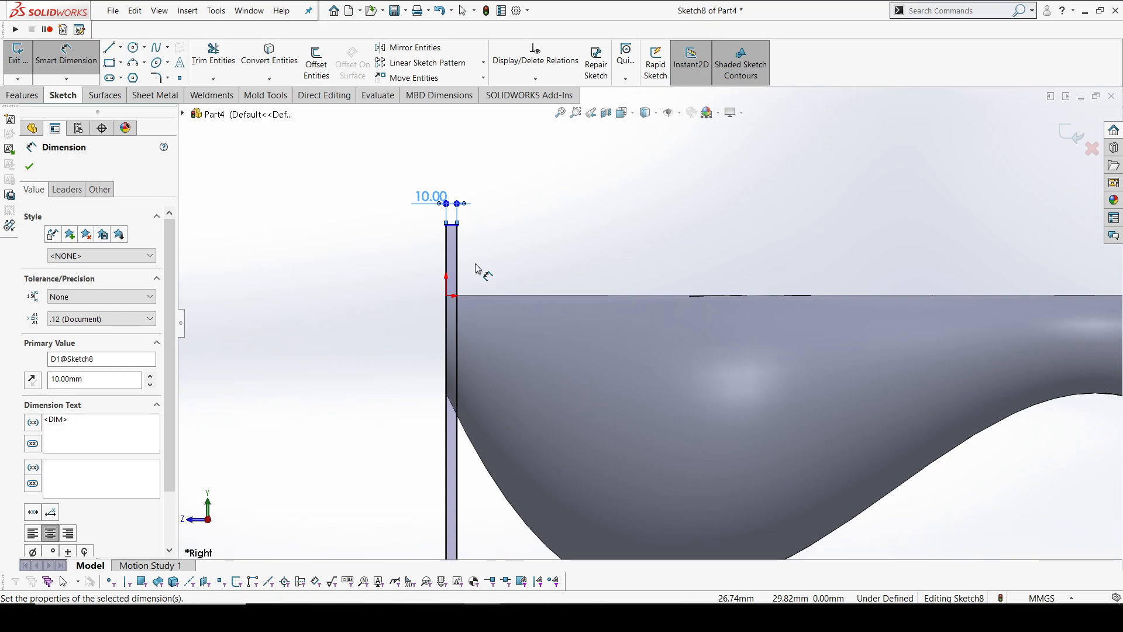
{"action": "key", "text": "f"}
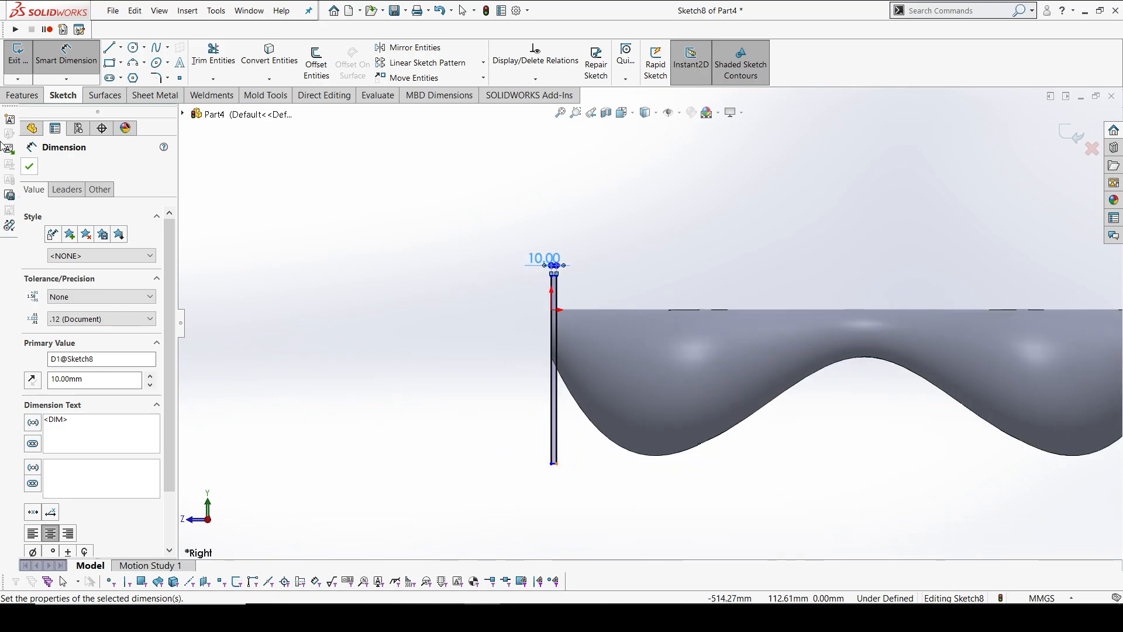
{"action": "left_click", "coordinate": [28, 166]}
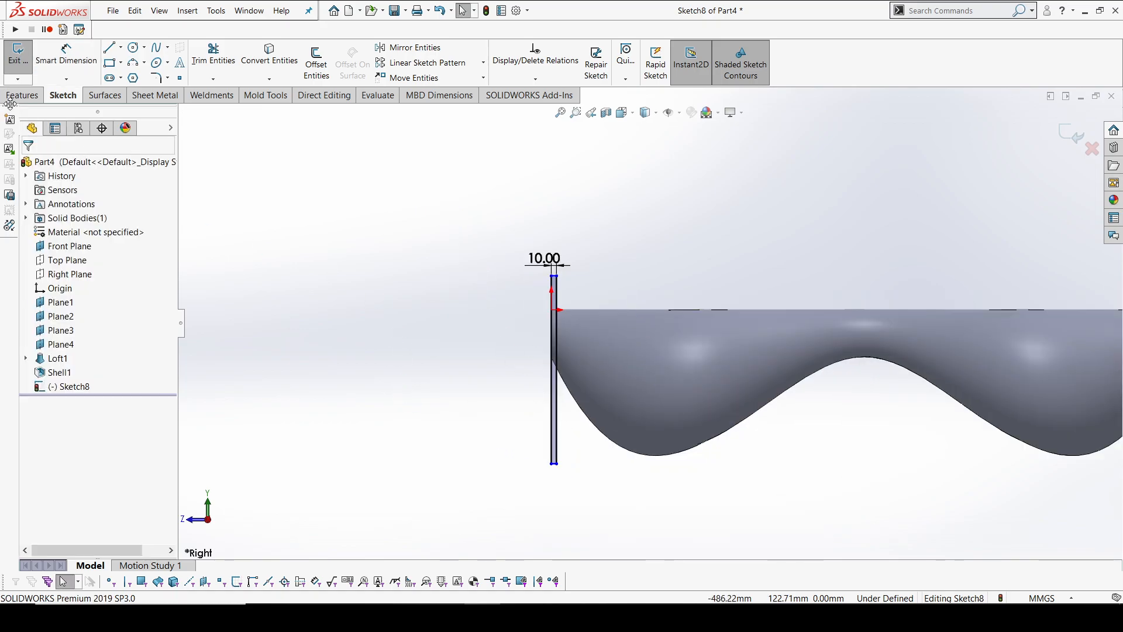
Step: Start a boss extrusion of the narrow rectangle with a Mid Plane end condition and increase its depth to 700 mm
{"action": "left_click", "coordinate": [21, 95]}
{"action": "left_click", "coordinate": [23, 58]}
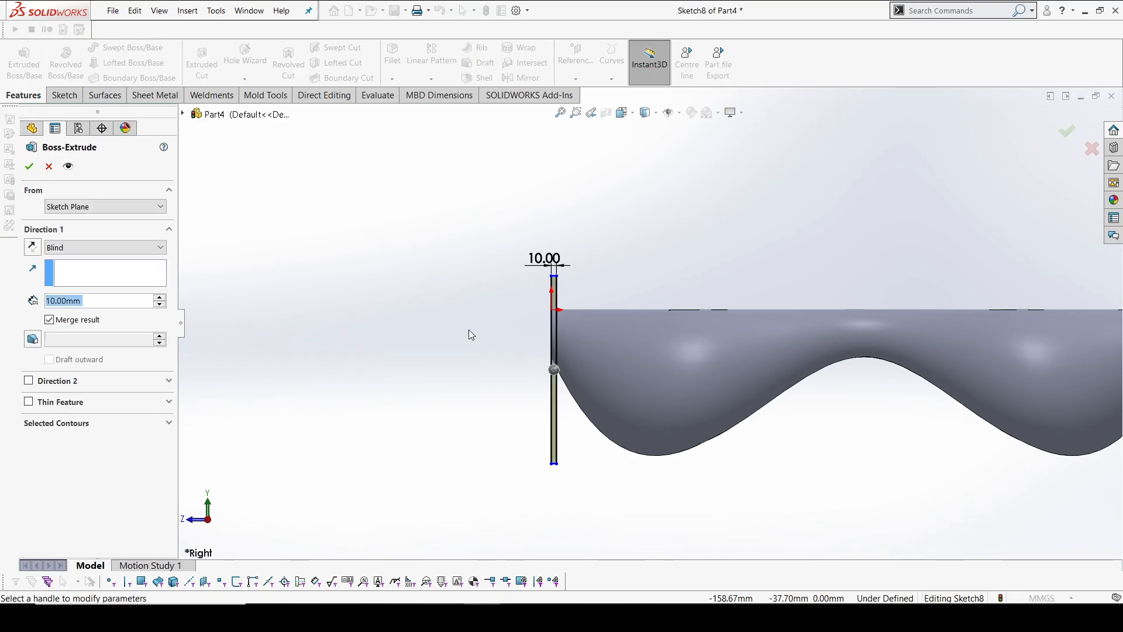
{"action": "left_click", "coordinate": [105, 254]}
{"action": "left_click", "coordinate": [97, 316]}
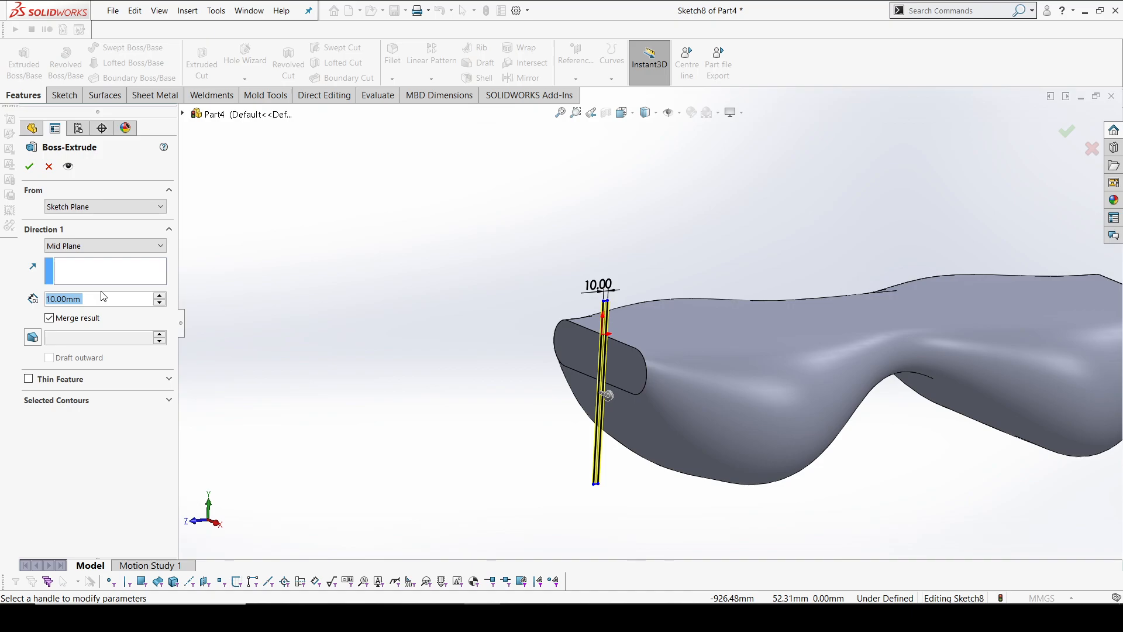
{"action": "type", "text": "270"}
{"action": "key", "text": "Return"}
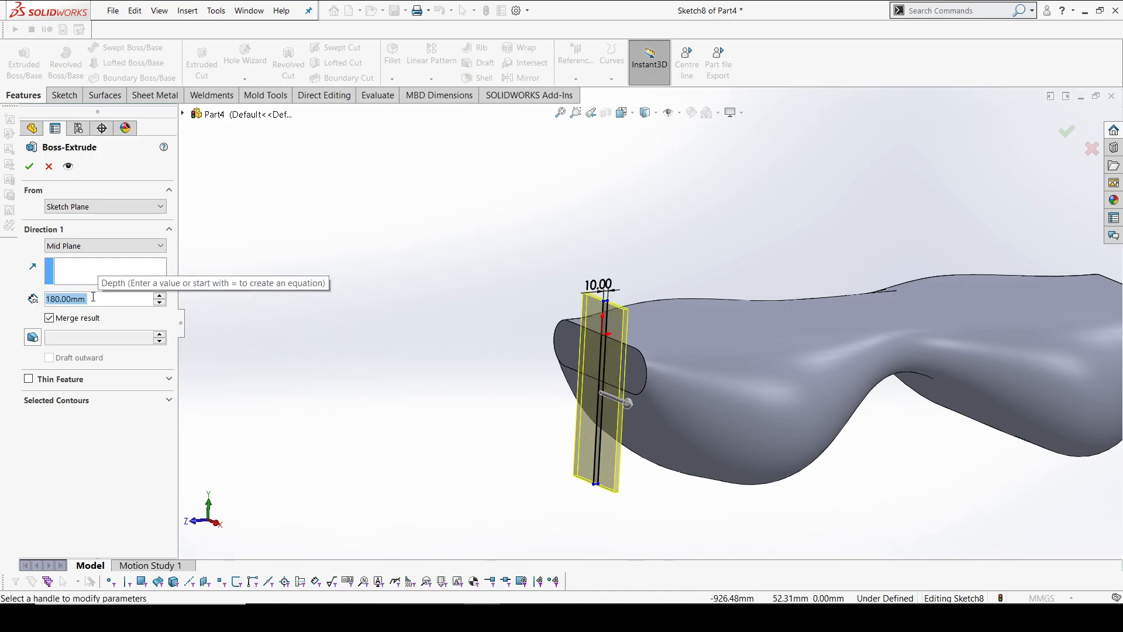
{"action": "scroll", "coordinate": [94, 297], "scroll_direction": "up", "scroll_amount": 20}
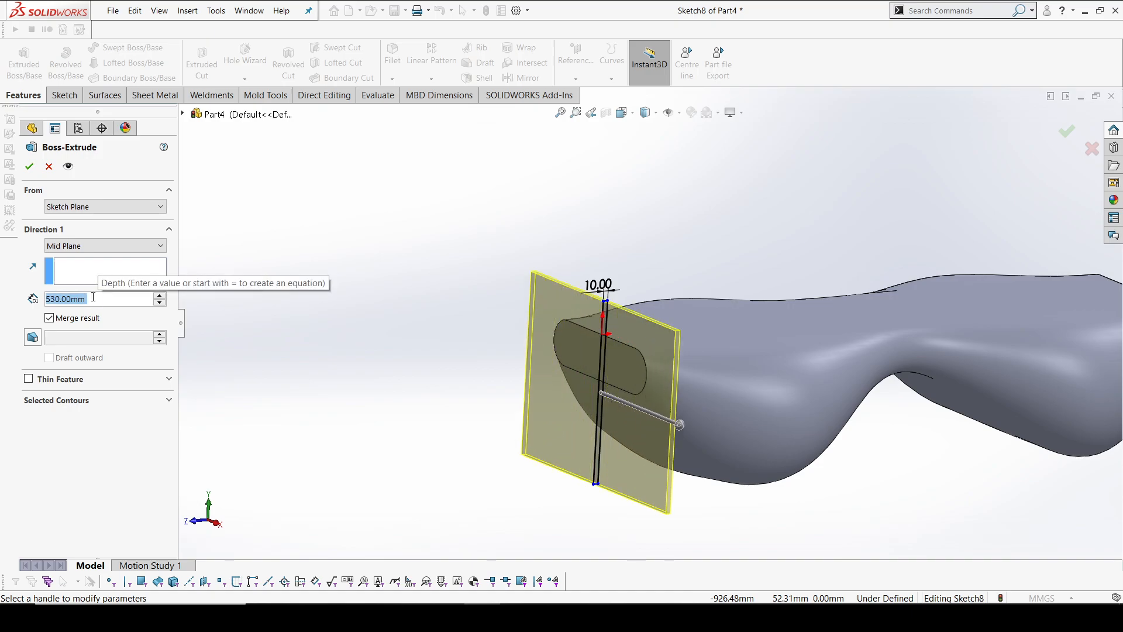
{"action": "scroll", "coordinate": [94, 297], "scroll_direction": "up", "scroll_amount": 9}
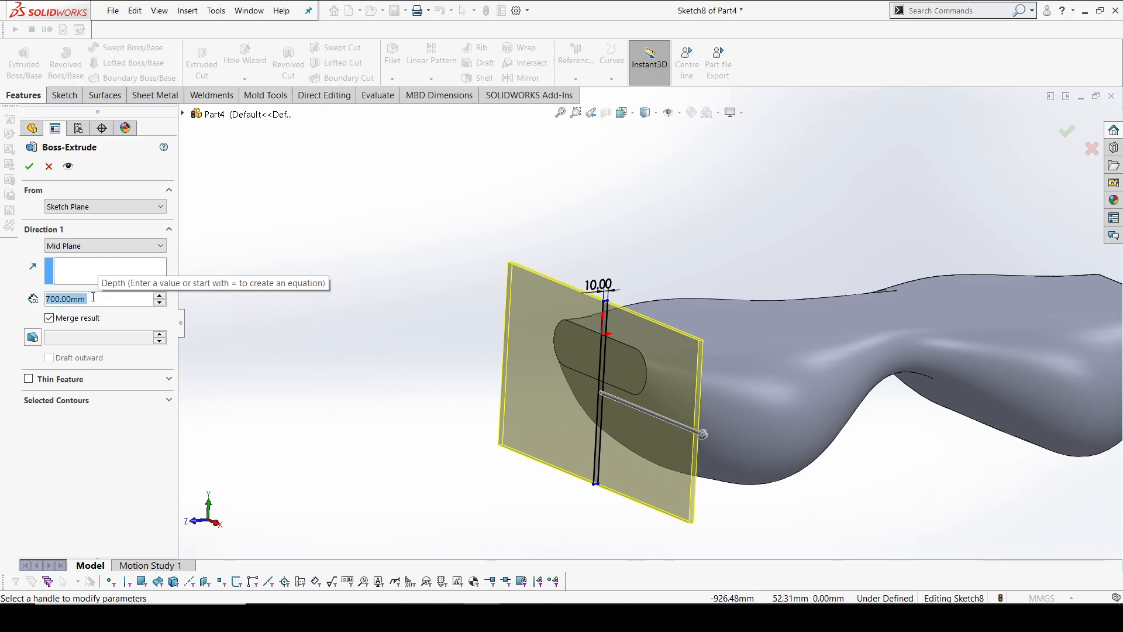
Step: Set the mid-plane extrusion depth to 1000 mm and create the plate as a separate body without merging it
{"action": "middle_click_drag", "start_coordinate": [667, 254], "coordinate": [739, 261]}
{"action": "left_click_drag", "start_coordinate": [114, 301], "coordinate": [2, 306]}
{"action": "type", "text": "1000"}
{"action": "key", "text": "Return"}
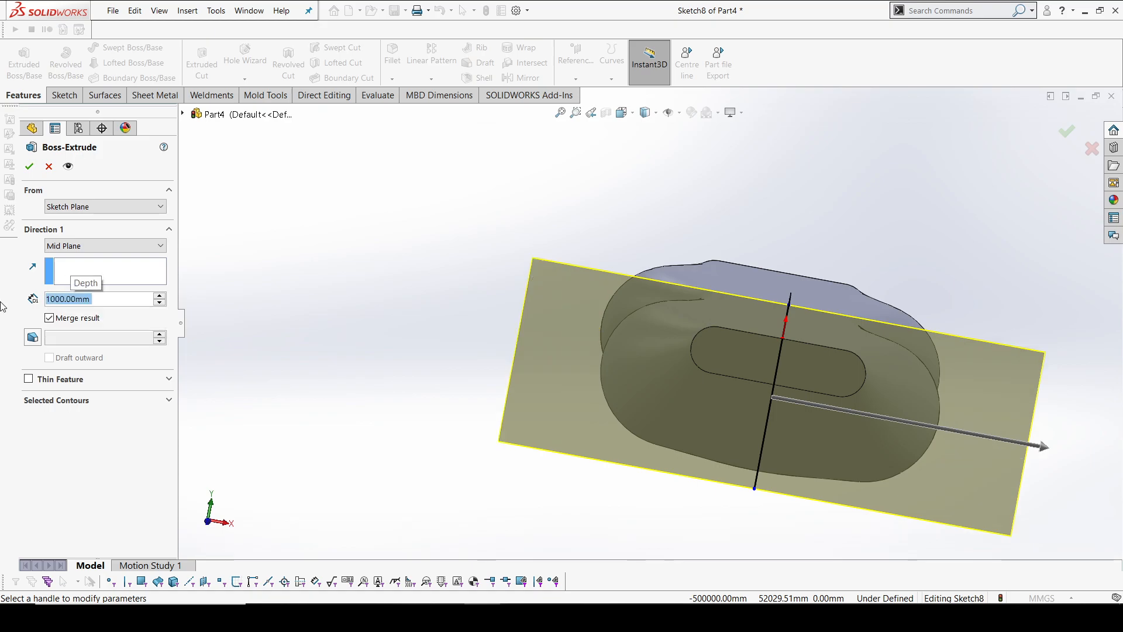
{"action": "left_click", "coordinate": [62, 318]}
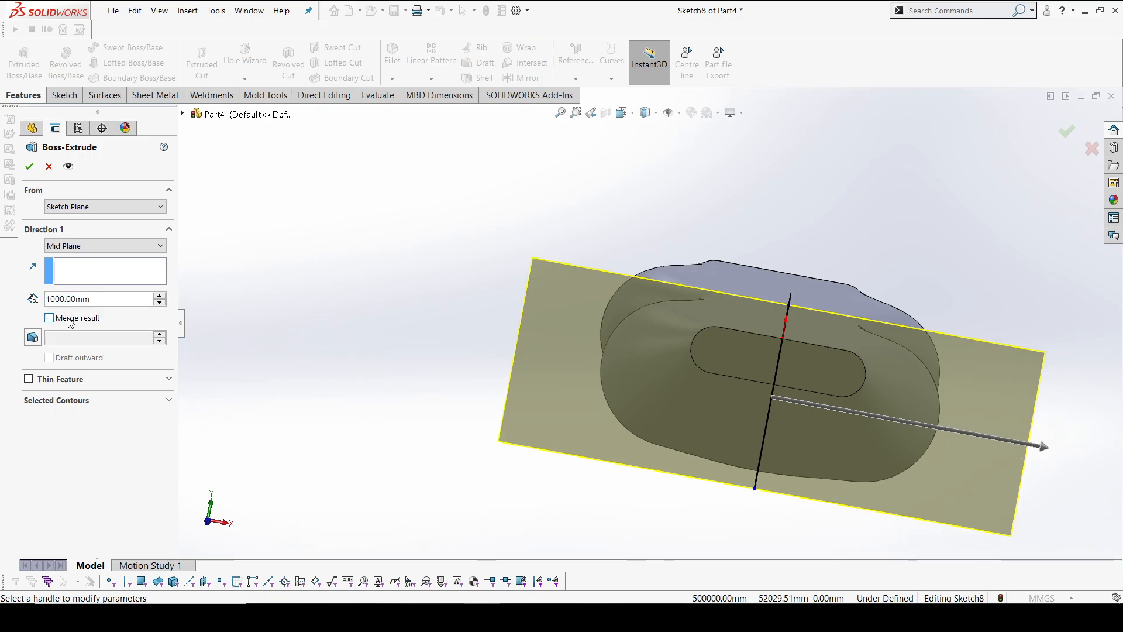
{"action": "left_click", "coordinate": [28, 166]}
{"action": "middle_click_drag", "start_coordinate": [399, 346], "coordinate": [275, 298]}
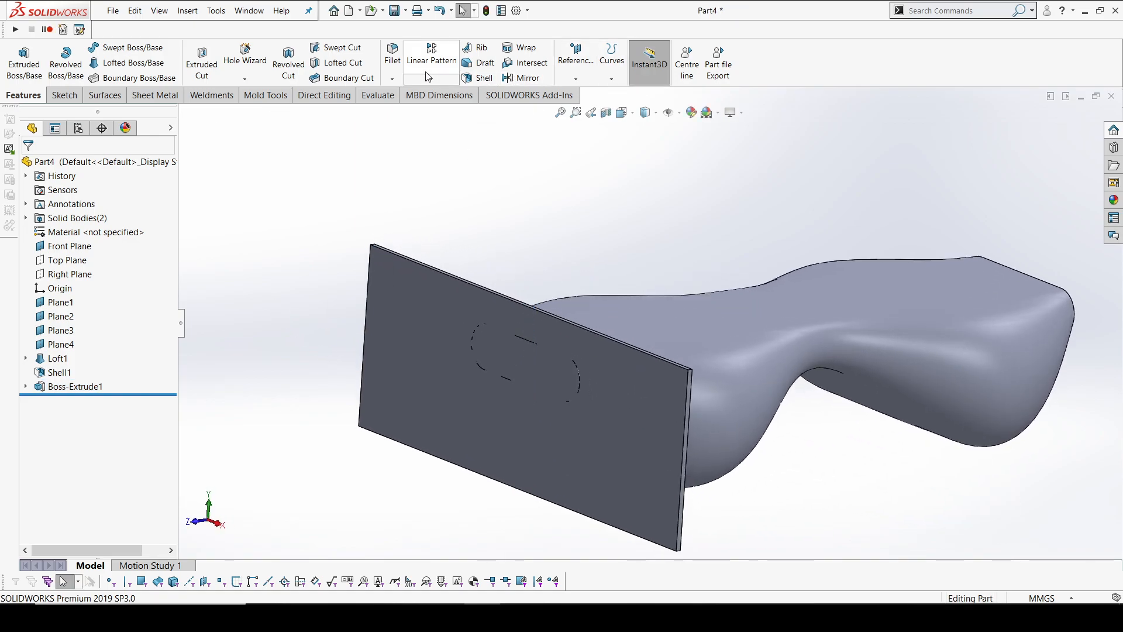
Step: Set up a linear pattern of the plate body perpendicular to its outer face, with the direction reversed to run along the lofted body
{"action": "left_click", "coordinate": [431, 55]}
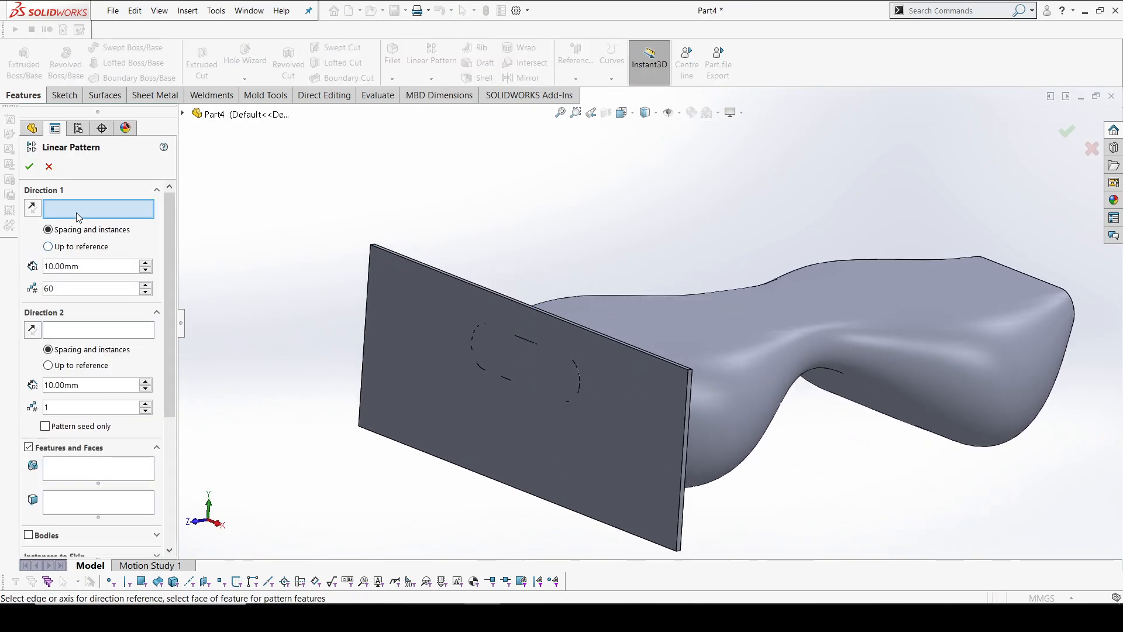
{"action": "left_click", "coordinate": [414, 331]}
{"action": "middle_click_drag", "start_coordinate": [415, 333], "coordinate": [408, 304]}
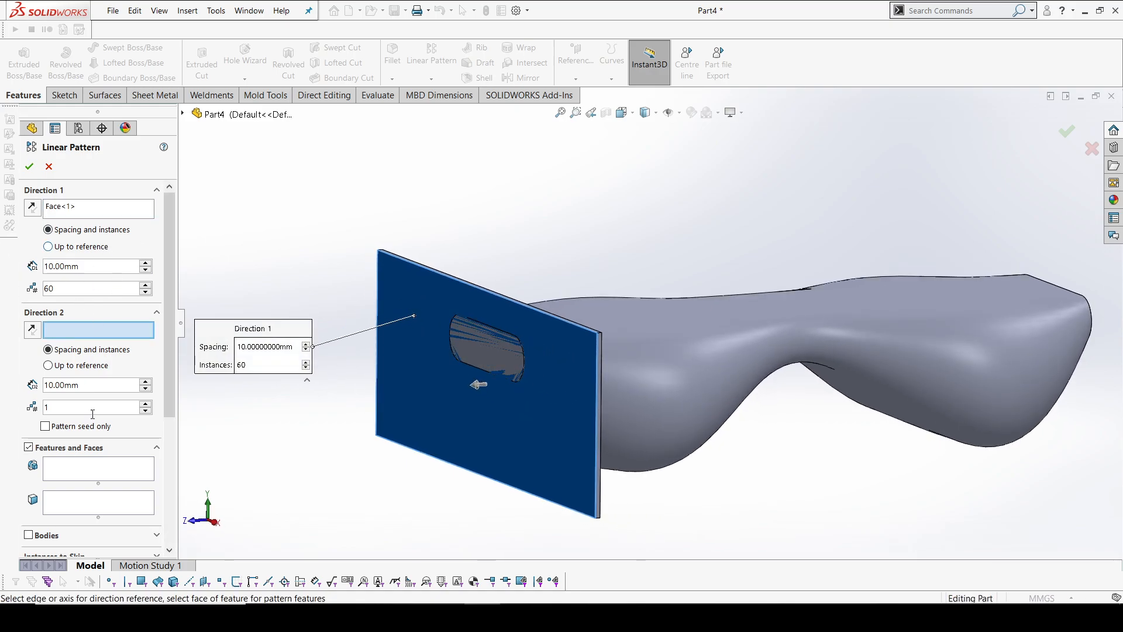
{"action": "left_click", "coordinate": [54, 539]}
{"action": "left_click", "coordinate": [534, 334]}
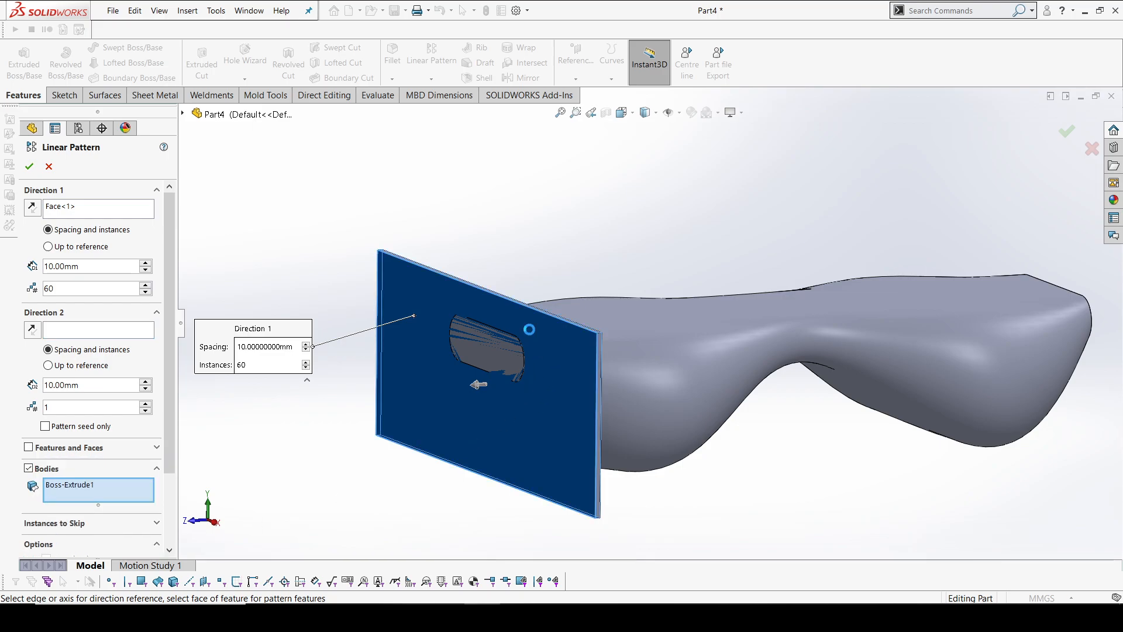
{"action": "left_click", "coordinate": [111, 271]}
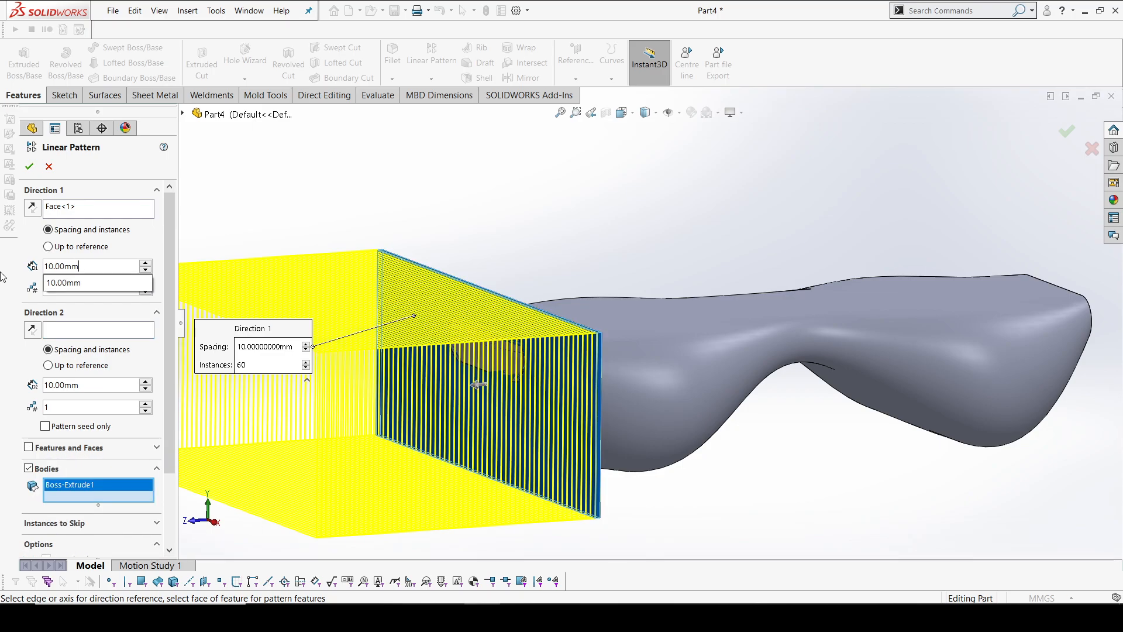
{"action": "left_click", "coordinate": [34, 210]}
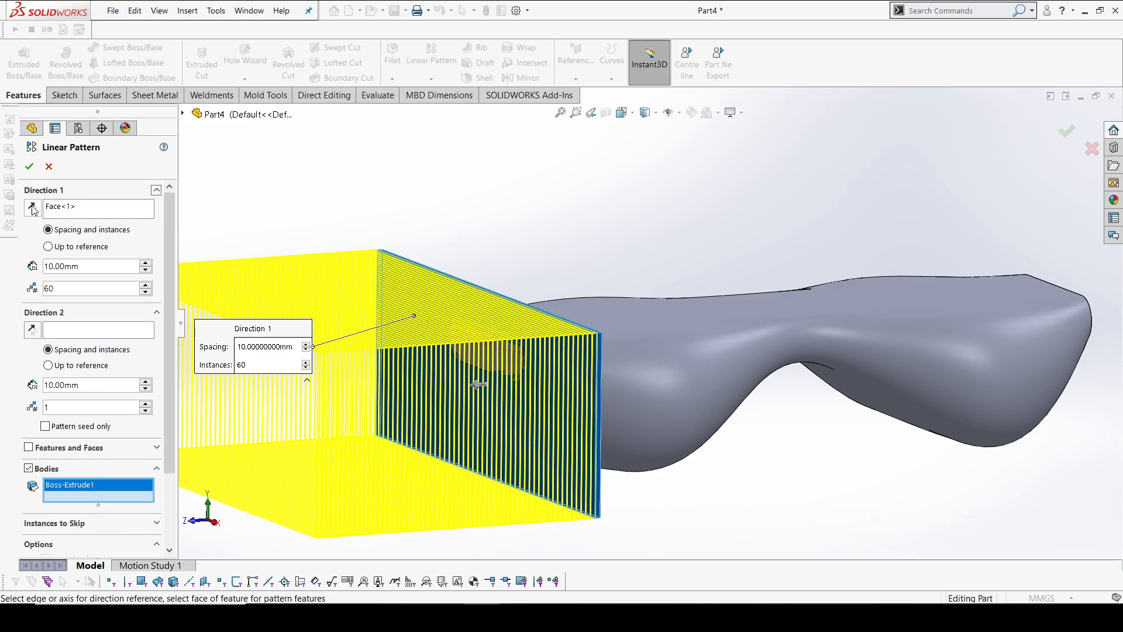
{"action": "left_click", "coordinate": [32, 208]}
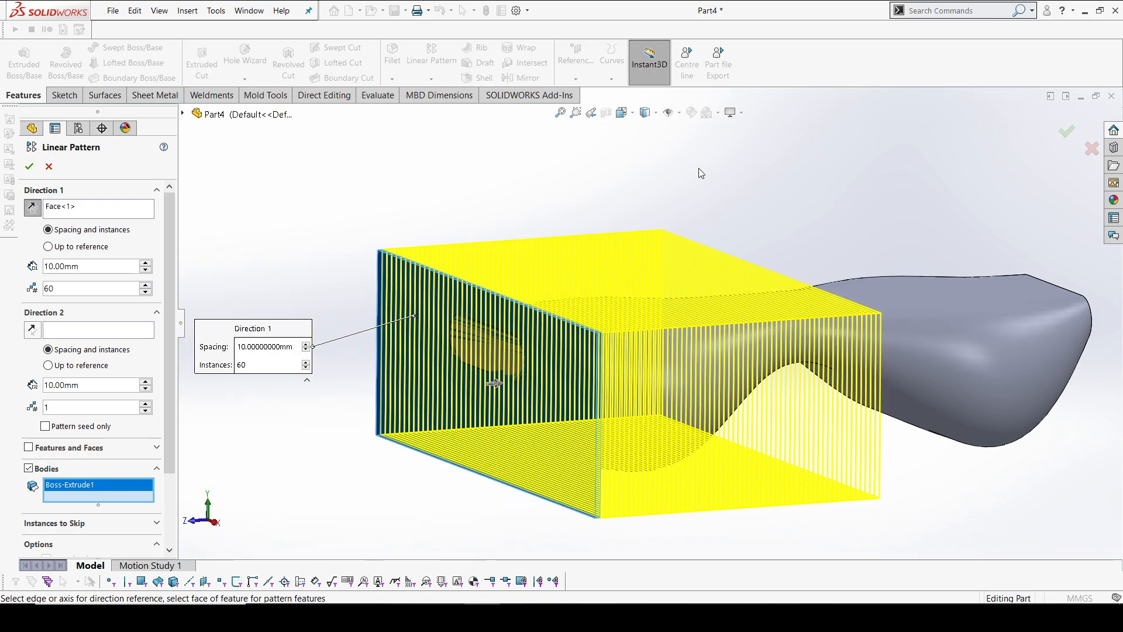
Step: Set the plate pattern's spacing to 20 mm with 60 instances in the Right view and create the pattern
{"action": "key", "text": "space"}
{"action": "left_click", "coordinate": [570, 349]}
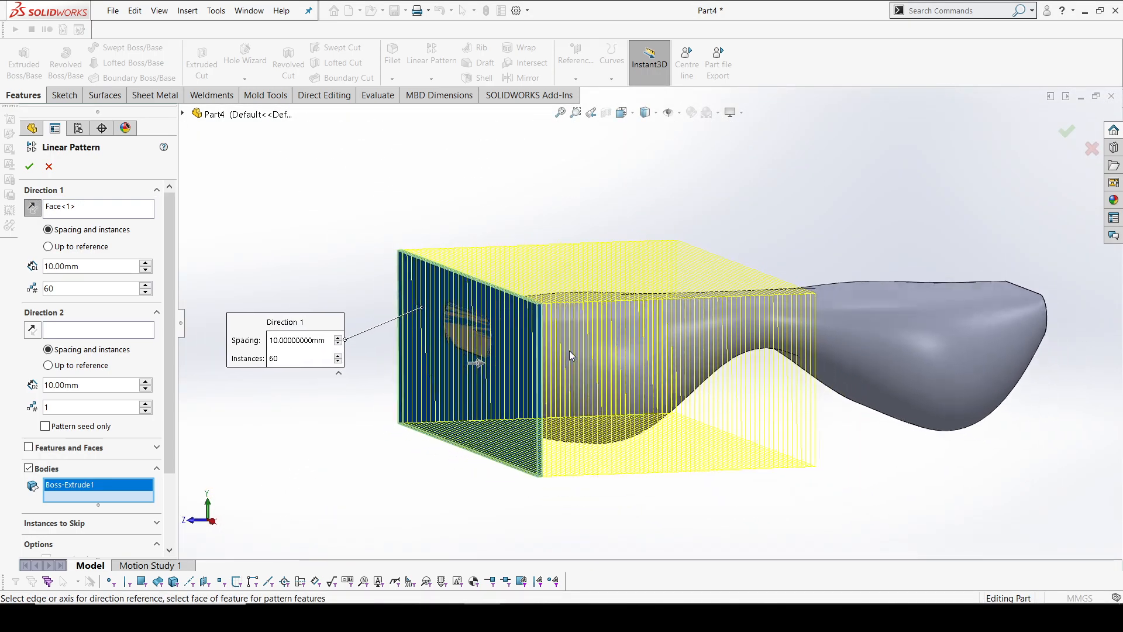
{"action": "scroll", "coordinate": [451, 266], "scroll_direction": "down", "scroll_amount": 4}
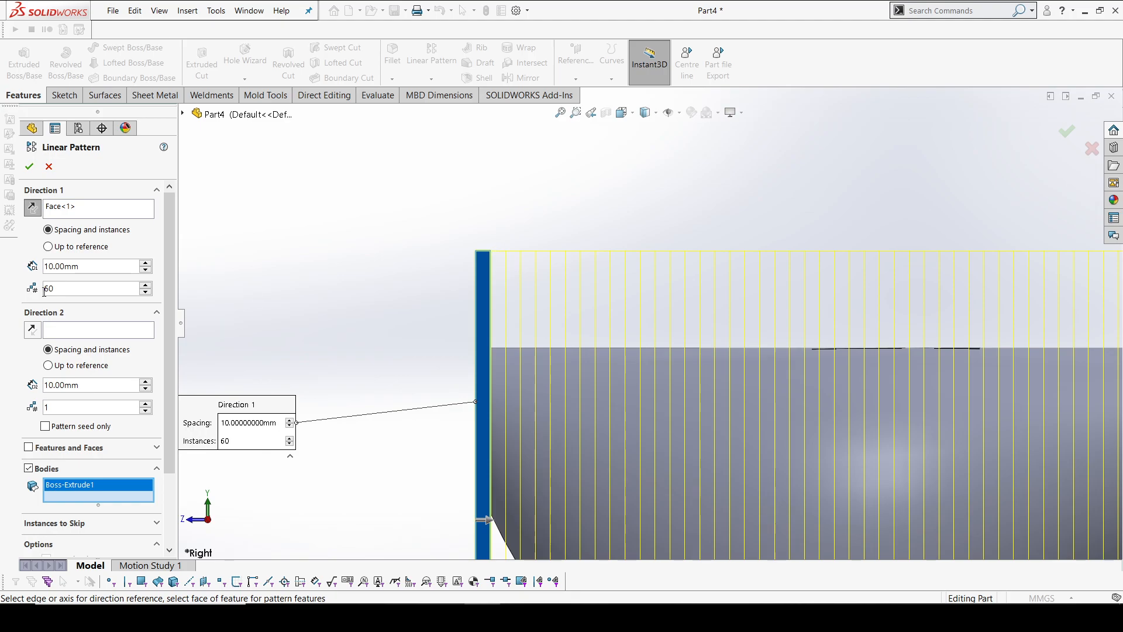
{"action": "double_click", "coordinate": [93, 267]}
{"action": "type", "text": "20"}
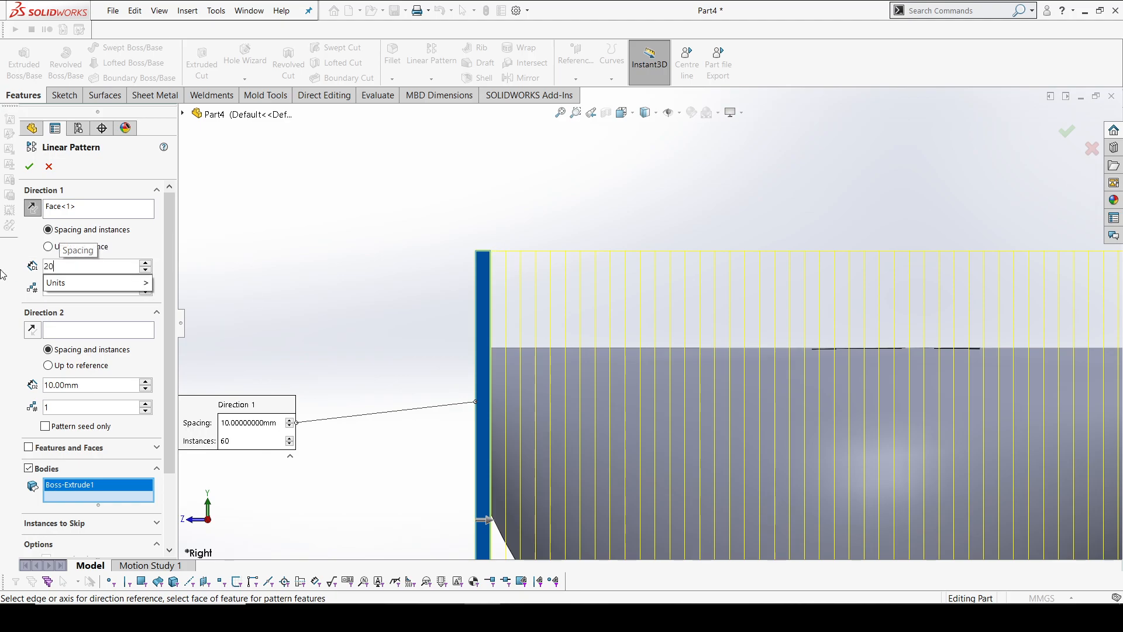
{"action": "key", "text": "Return"}
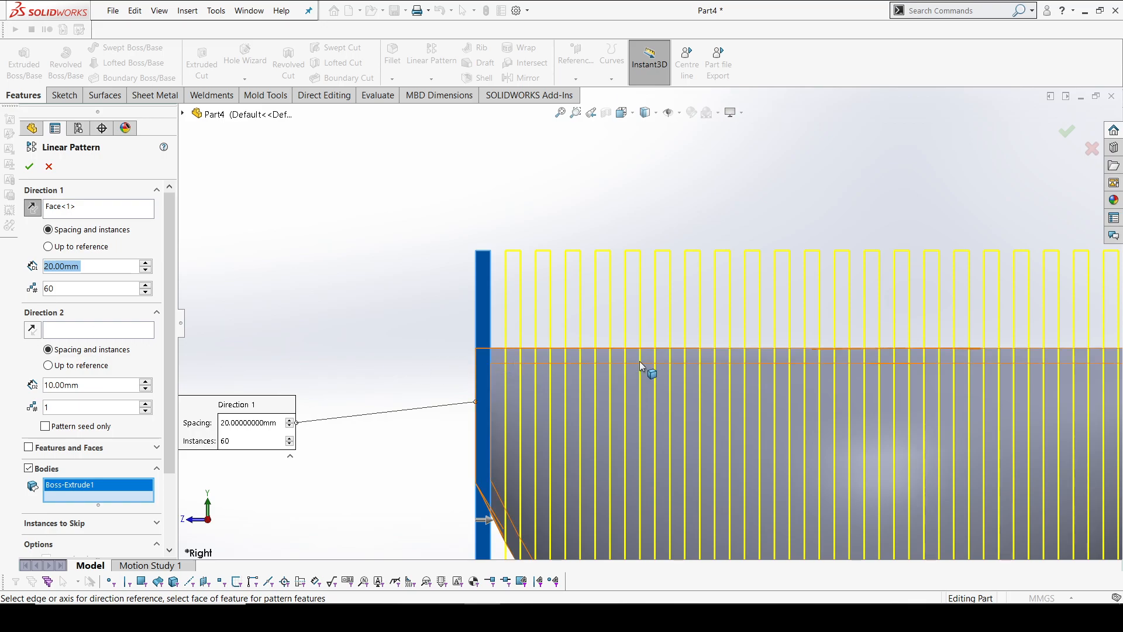
{"action": "scroll", "coordinate": [639, 362], "scroll_direction": "up", "scroll_amount": 8}
{"action": "scroll", "coordinate": [1004, 338], "scroll_direction": "down", "scroll_amount": 7}
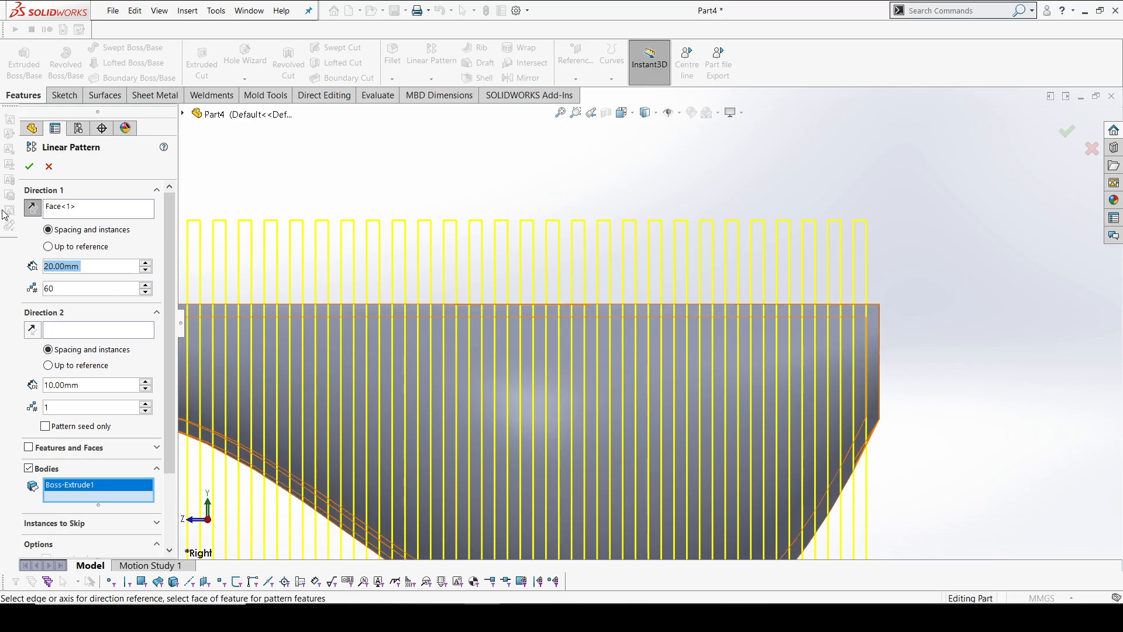
{"action": "left_click", "coordinate": [30, 168]}
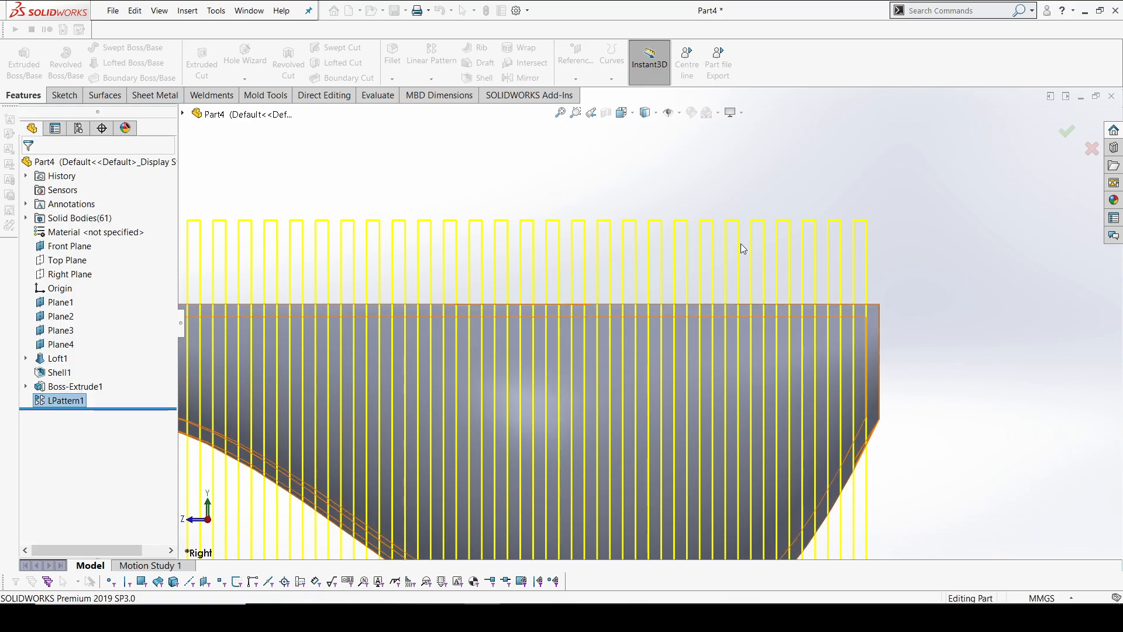
Step: Examine the patterned plates along the lofted body and how they meet its origin end
{"action": "scroll", "coordinate": [770, 327], "scroll_direction": "up", "scroll_amount": 3}
{"action": "scroll", "coordinate": [784, 343], "scroll_direction": "up", "scroll_amount": 5}
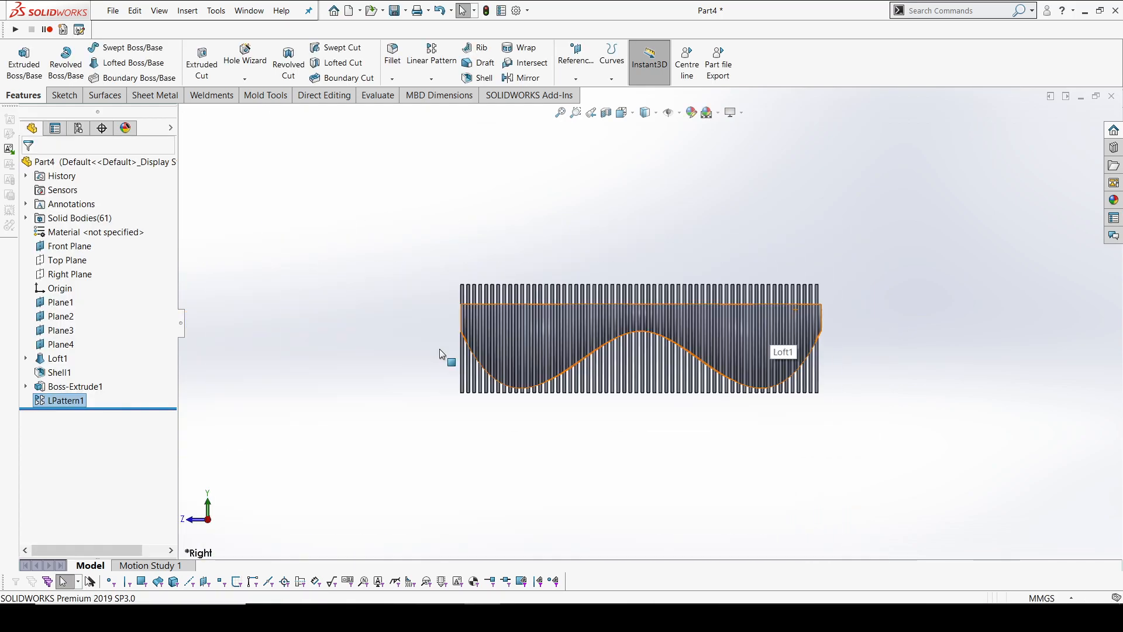
{"action": "scroll", "coordinate": [439, 345], "scroll_direction": "down", "scroll_amount": 7}
{"action": "scroll", "coordinate": [401, 287], "scroll_direction": "down", "scroll_amount": 2}
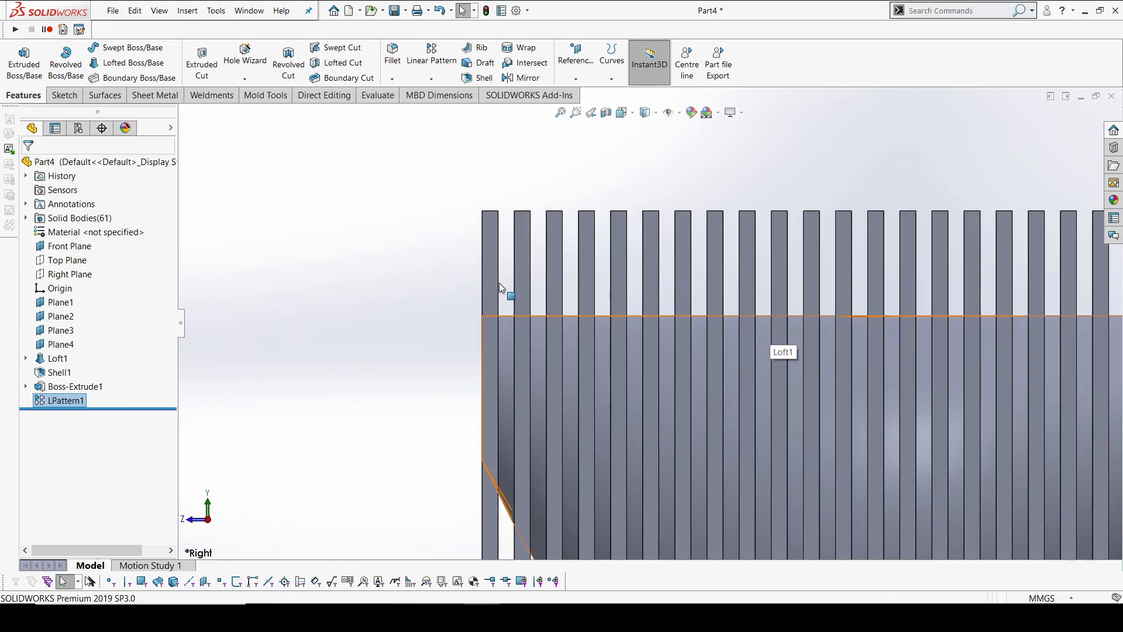
{"action": "left_click", "coordinate": [426, 277]}
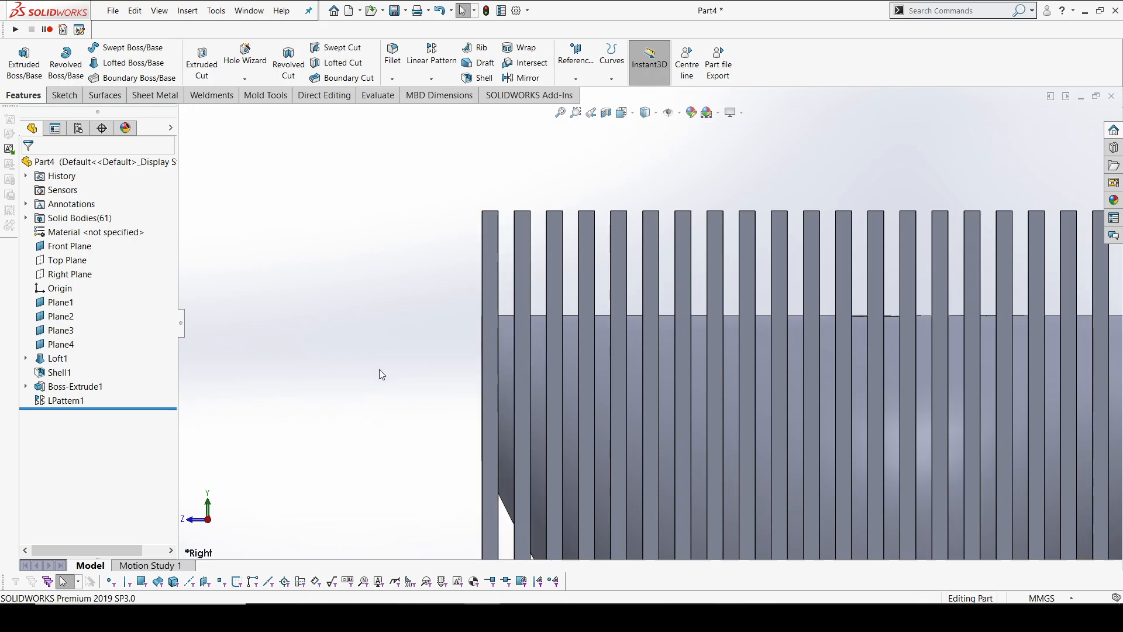
{"action": "scroll", "coordinate": [376, 371], "scroll_direction": "up", "scroll_amount": 4}
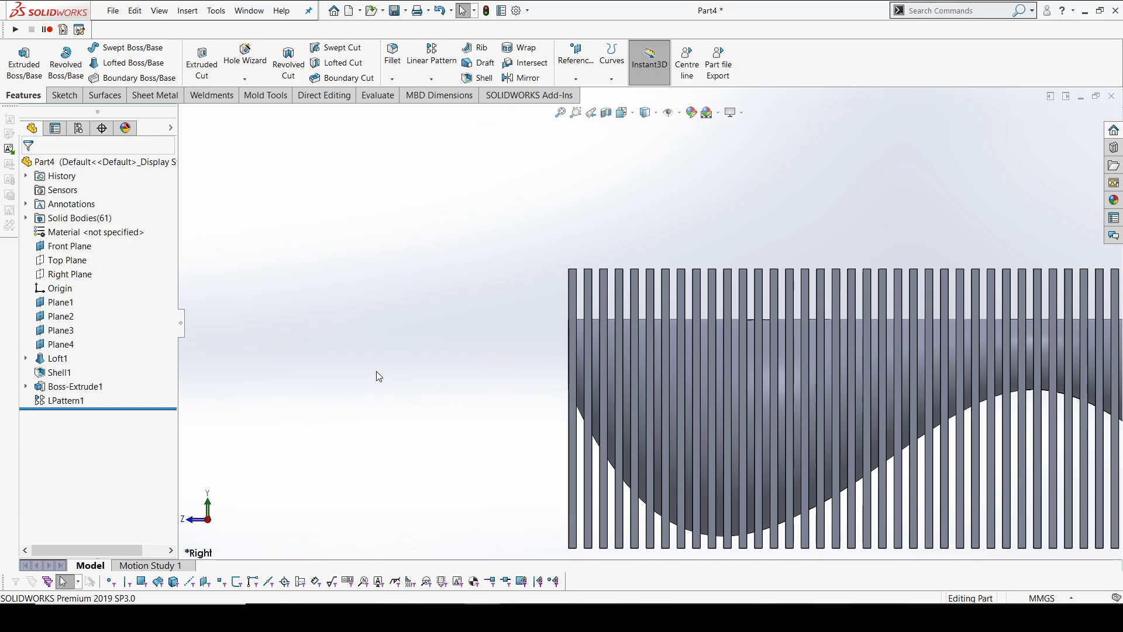
{"action": "left_click", "coordinate": [62, 401]}
{"action": "right_click", "coordinate": [63, 404]}
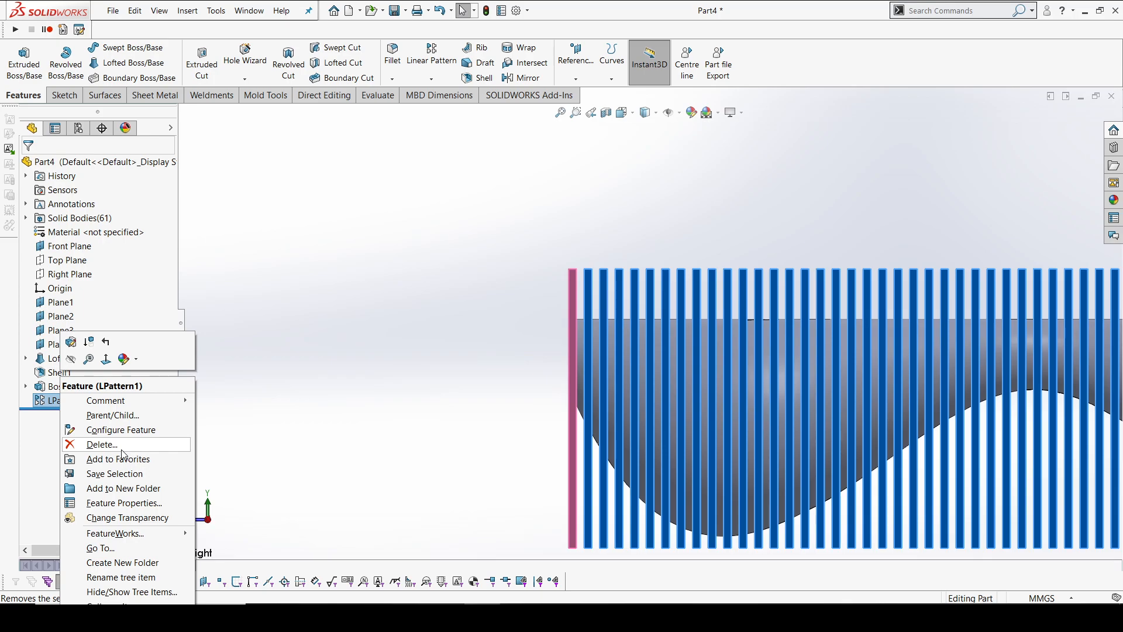
{"action": "left_click", "coordinate": [362, 400]}
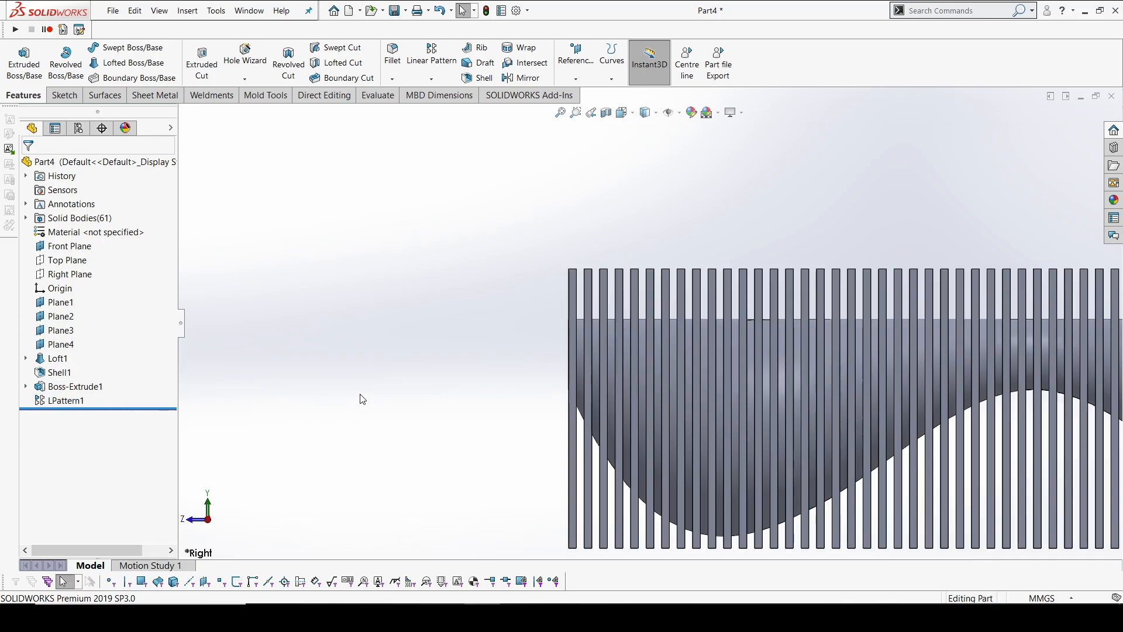
{"action": "key", "text": "super+f"}
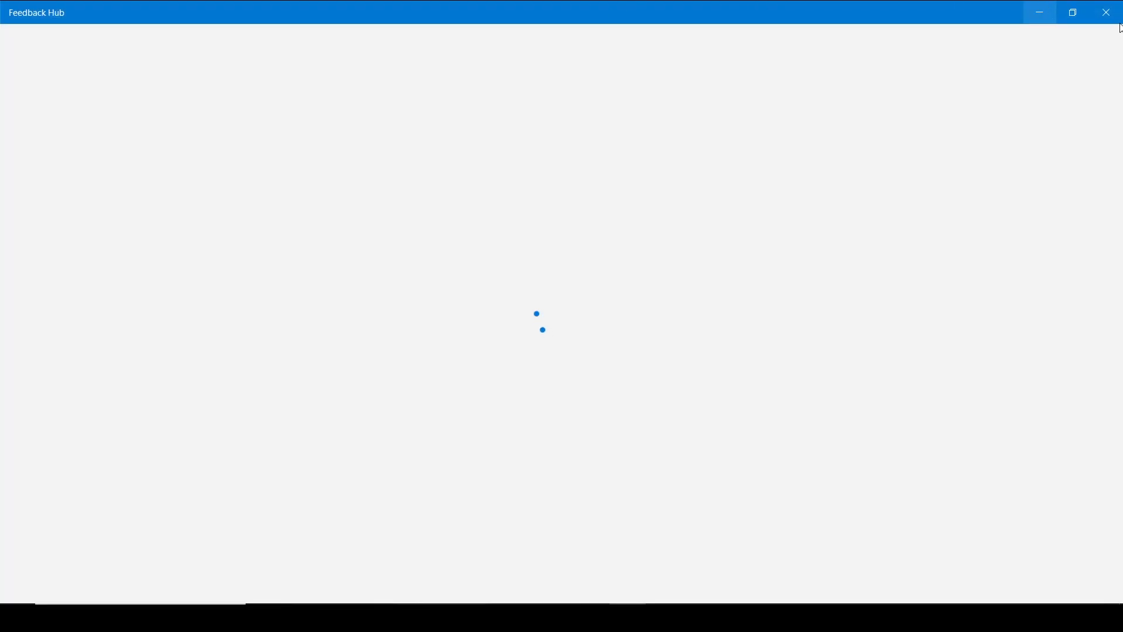
{"action": "left_click", "coordinate": [1039, 13]}
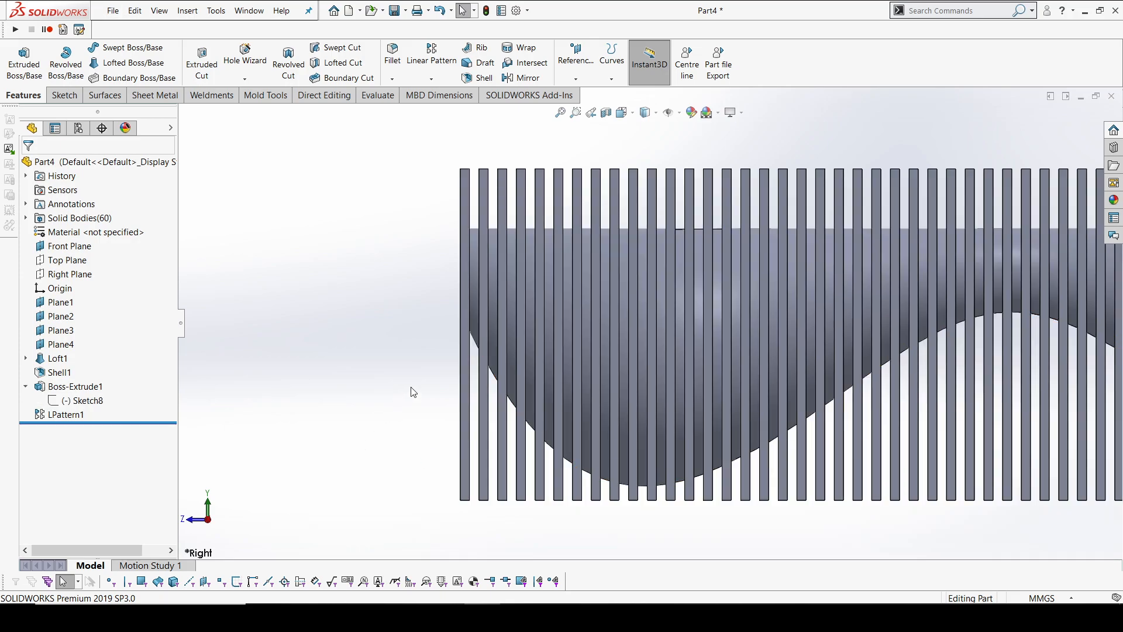
Step: Show the dimensions of the plate's sketch and set its horizontal offset from the body's origin end to 10 mm
{"action": "left_click", "coordinate": [95, 405]}
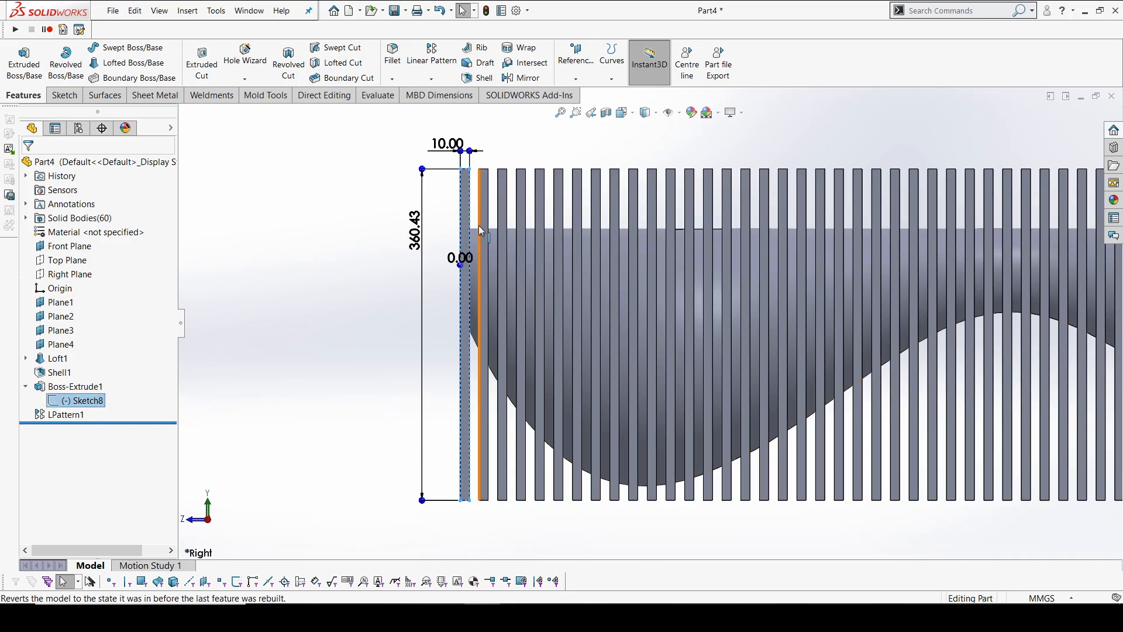
{"action": "scroll", "coordinate": [936, 304], "scroll_direction": "up", "scroll_amount": 7}
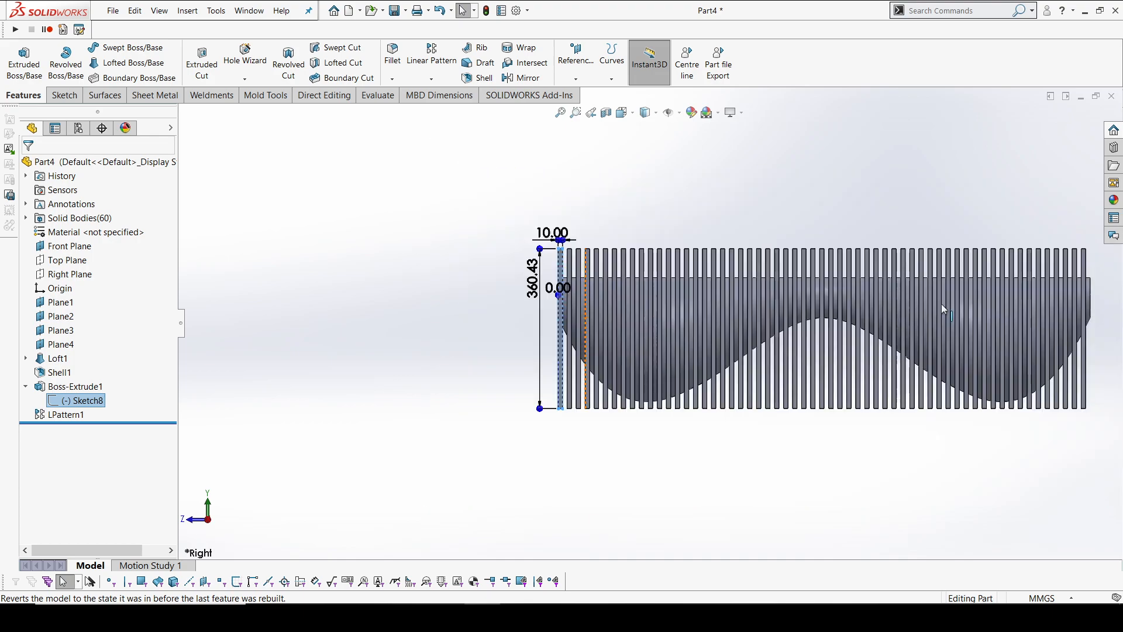
{"action": "scroll", "coordinate": [837, 297], "scroll_direction": "down", "scroll_amount": 3}
{"action": "scroll", "coordinate": [439, 351], "scroll_direction": "down", "scroll_amount": 1}
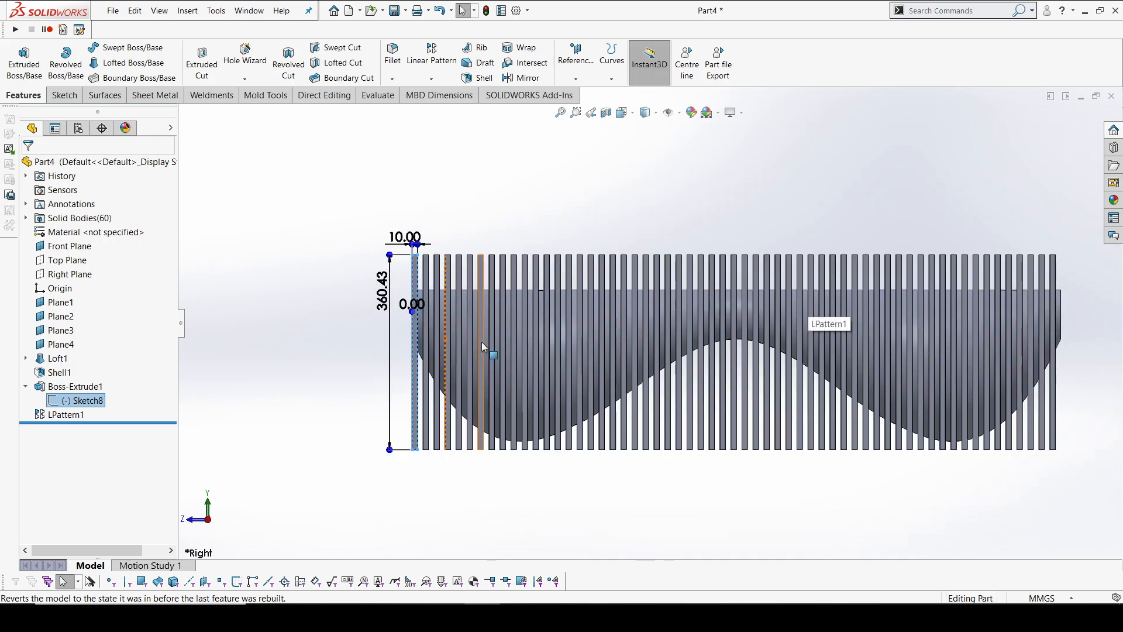
{"action": "scroll", "coordinate": [438, 311], "scroll_direction": "down", "scroll_amount": 2}
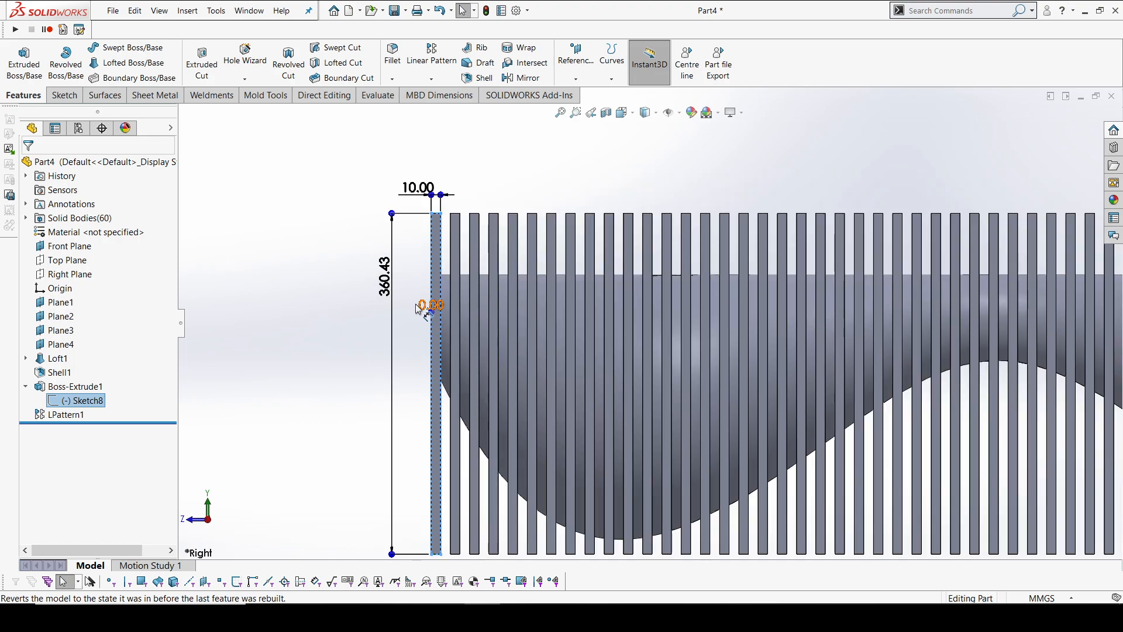
{"action": "left_click_drag", "start_coordinate": [426, 306], "coordinate": [431, 274]}
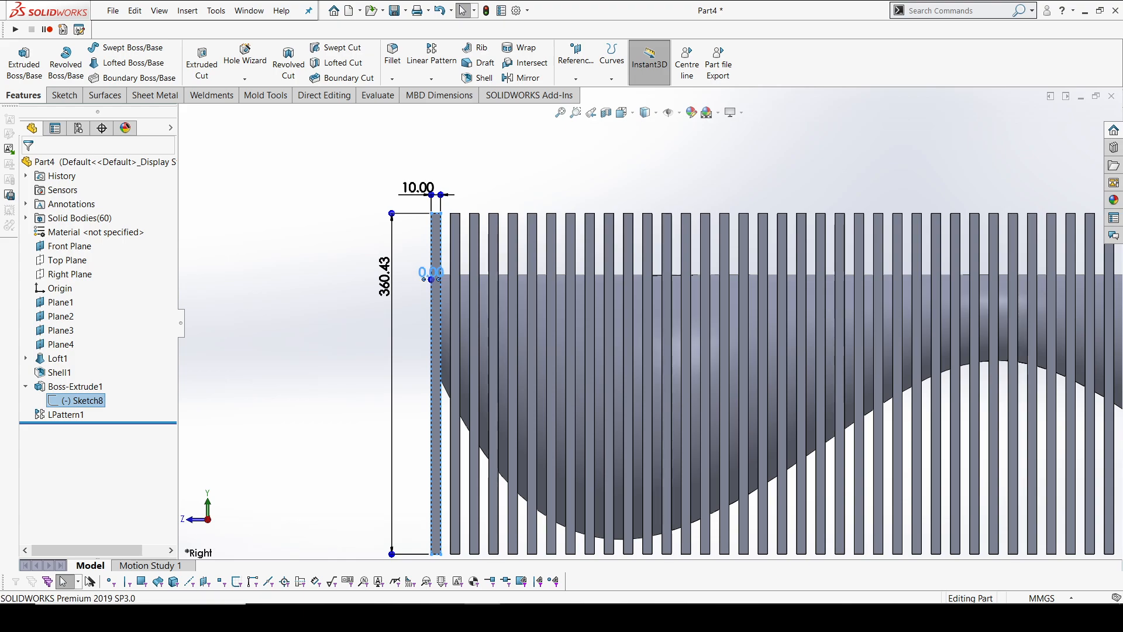
{"action": "key", "text": "Escape"}
{"action": "double_click", "coordinate": [423, 274]}
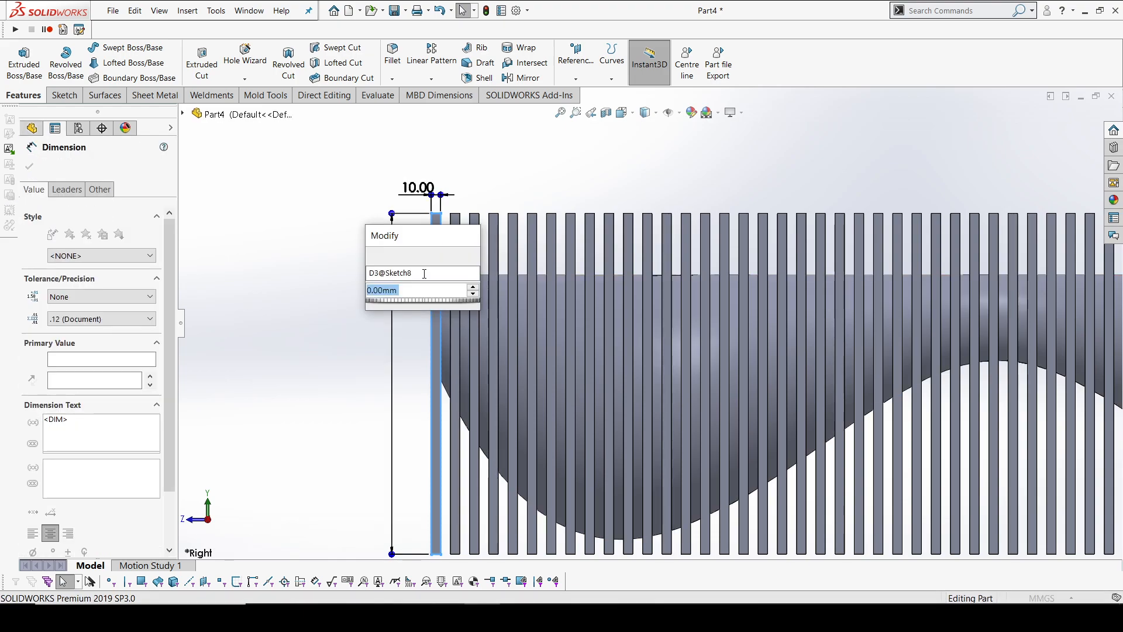
{"action": "type", "text": "10"}
{"action": "key", "text": "Return"}
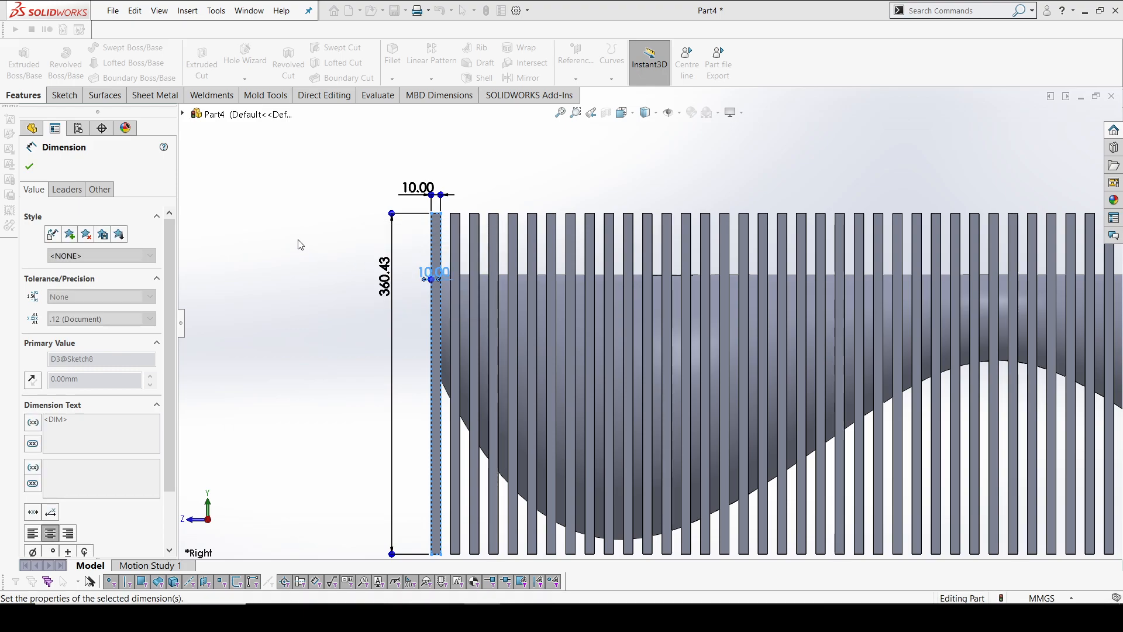
Step: Finish editing the plate's offset dimension and rebuild the part
{"action": "left_click", "coordinate": [296, 243]}
{"action": "left_click", "coordinate": [486, 11]}
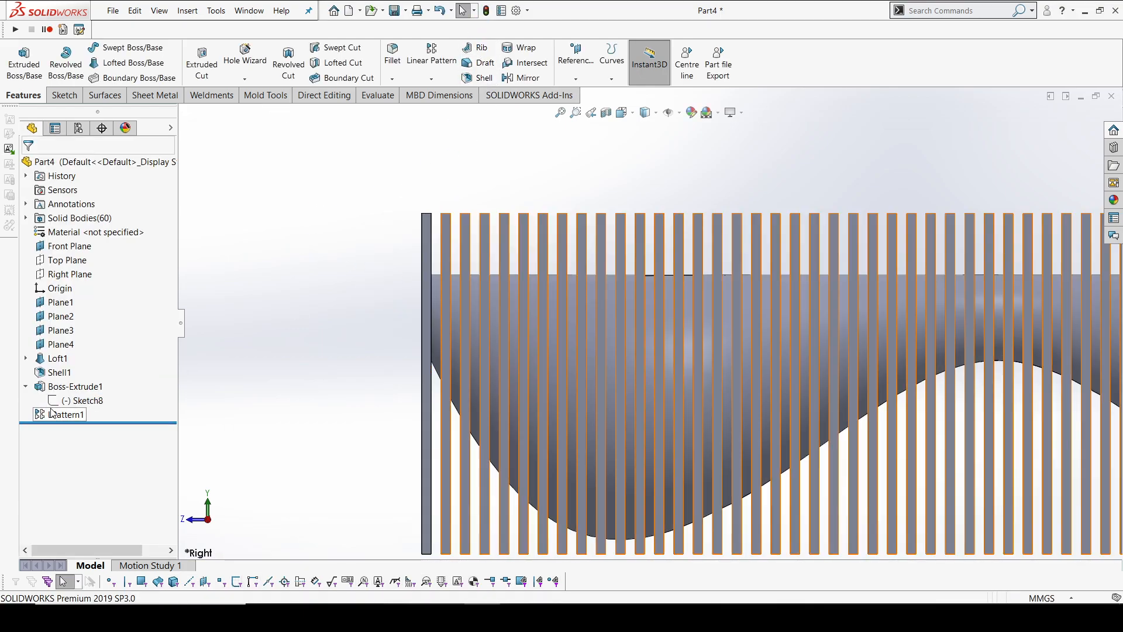
{"action": "left_click", "coordinate": [56, 387]}
{"action": "left_click", "coordinate": [70, 353]}
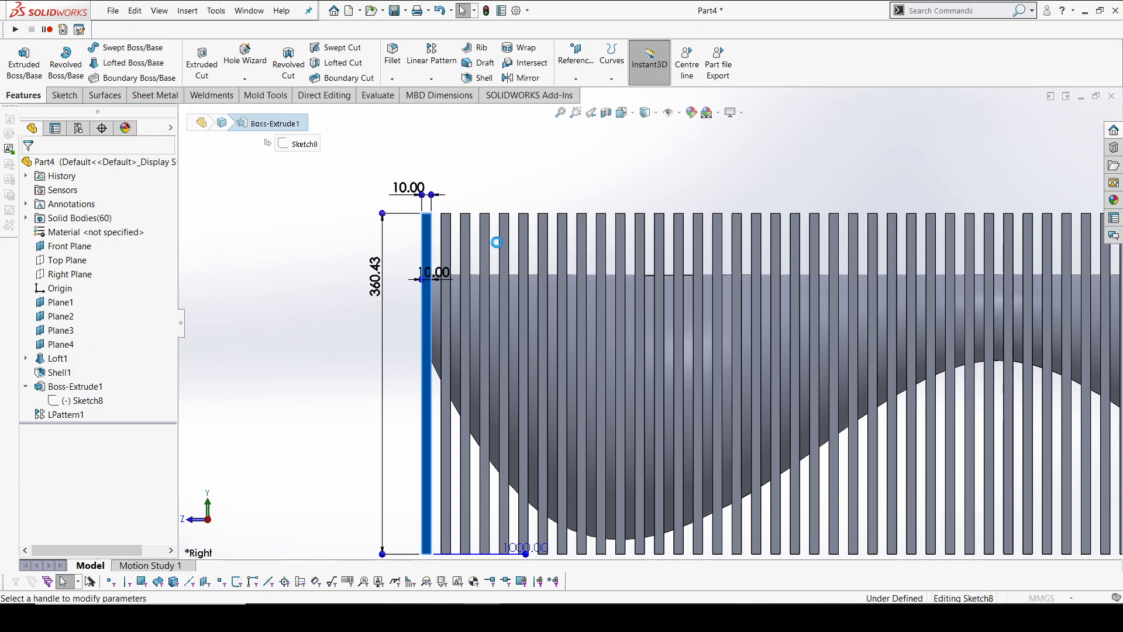
{"action": "scroll", "coordinate": [447, 270], "scroll_direction": "down", "scroll_amount": 3}
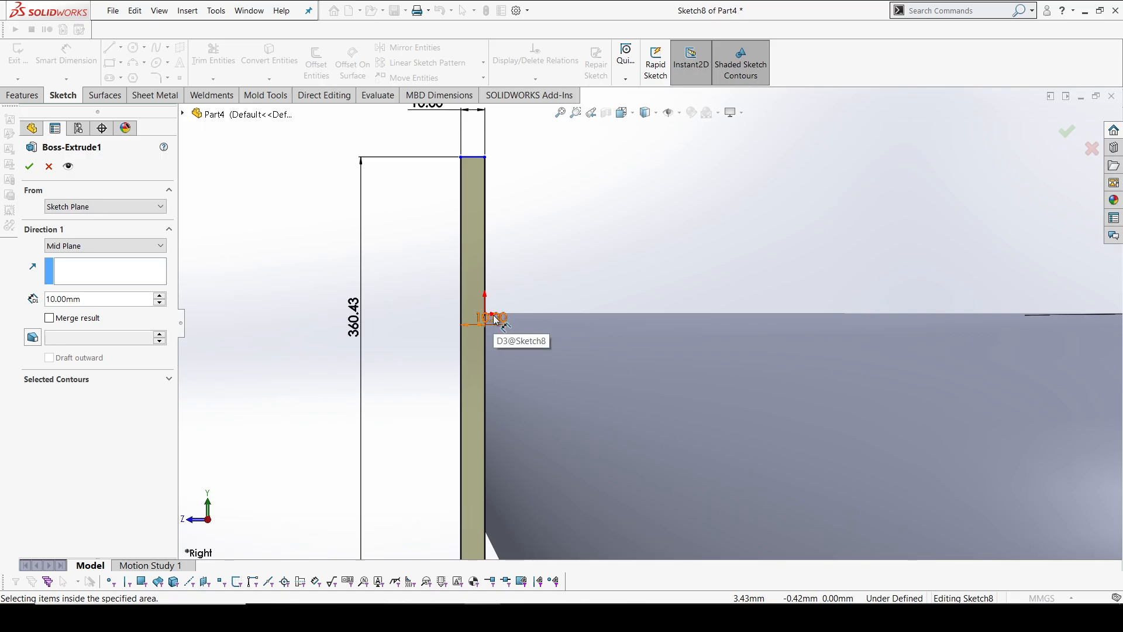
{"action": "left_click", "coordinate": [495, 318]}
{"action": "key", "text": "Escape"}
Step: Edit the plate's sketch, reverse the sense of its 10 mm offset from the origin so the plate moves inside the loft, and exit
{"action": "left_click", "coordinate": [86, 401]}
{"action": "left_click", "coordinate": [90, 364]}
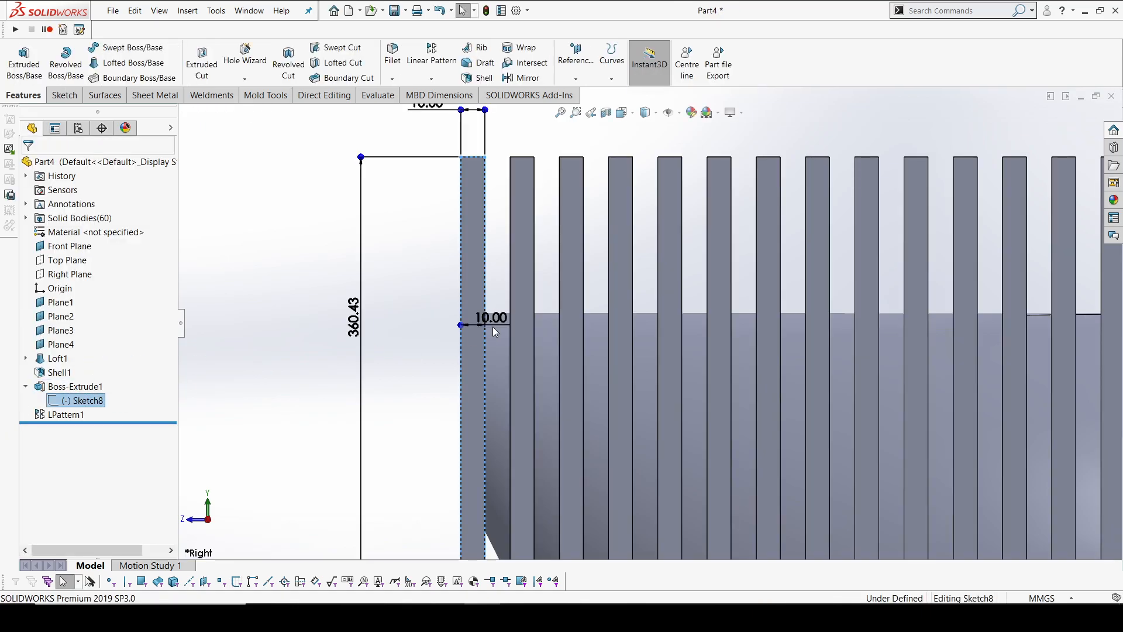
{"action": "double_click", "coordinate": [498, 320]}
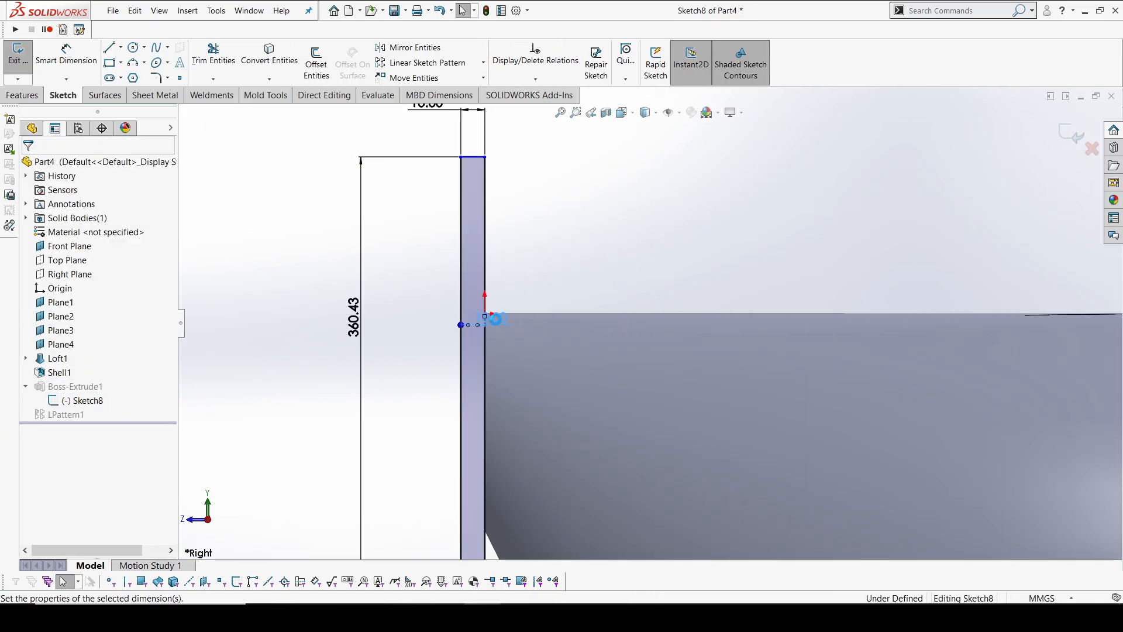
{"action": "left_click", "coordinate": [492, 301]}
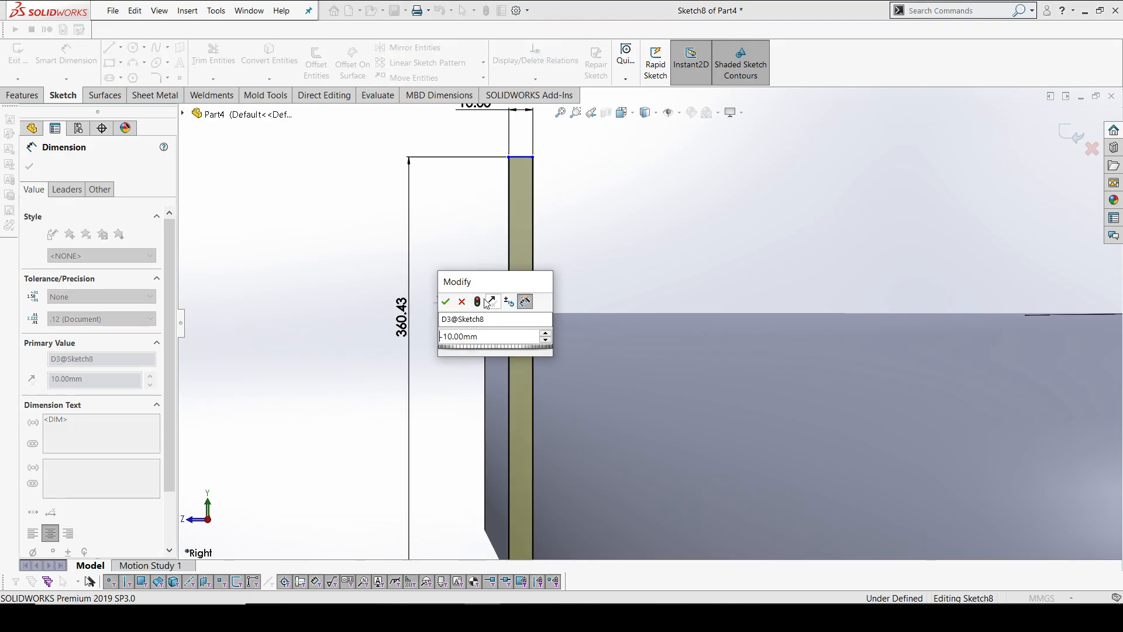
{"action": "left_click", "coordinate": [446, 302]}
{"action": "key", "text": "Escape"}
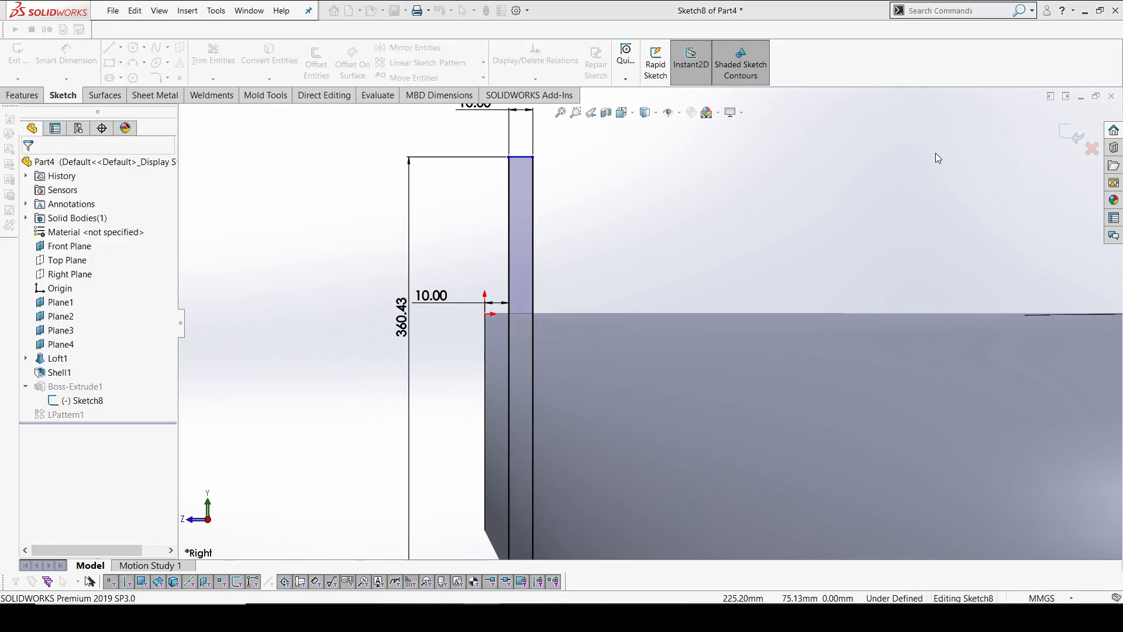
{"action": "left_click", "coordinate": [1066, 134]}
Step: Open the plates' linear pattern for editing and examine its preview at the loft's far end
{"action": "left_click", "coordinate": [76, 414]}
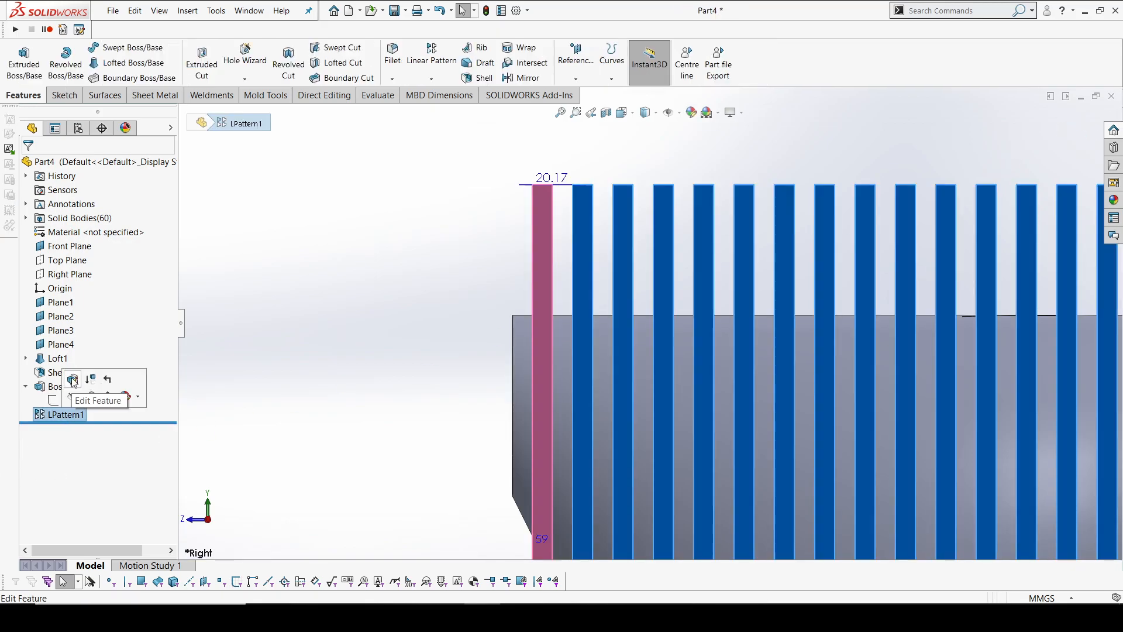
{"action": "left_click", "coordinate": [117, 365]}
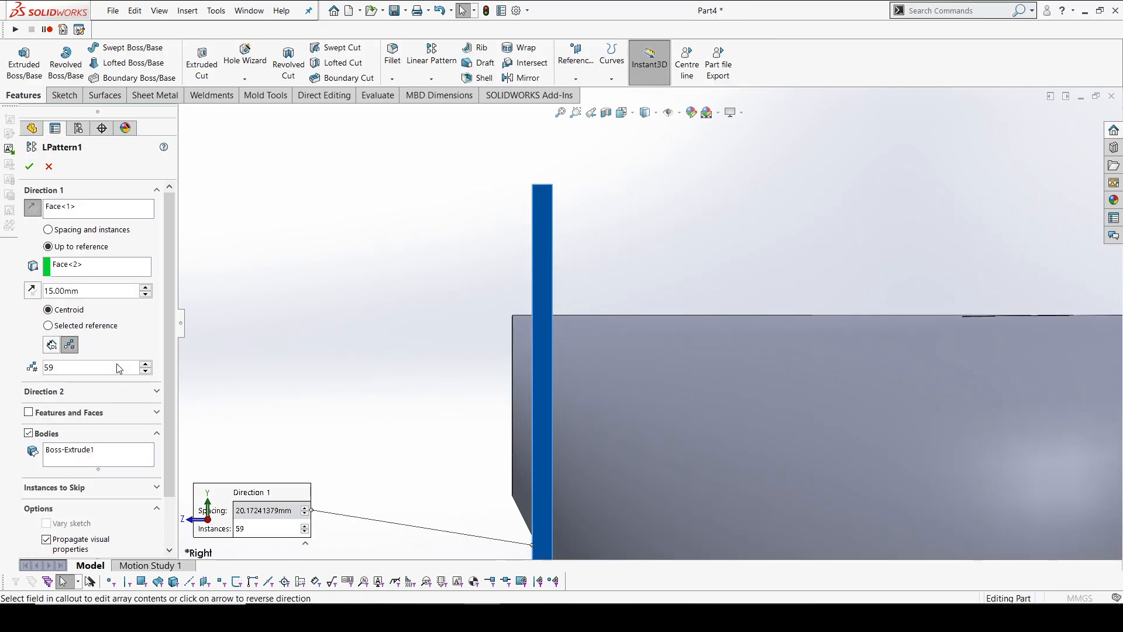
{"action": "scroll", "coordinate": [858, 305], "scroll_direction": "up", "scroll_amount": 4}
{"action": "scroll", "coordinate": [858, 305], "scroll_direction": "up", "scroll_amount": 7}
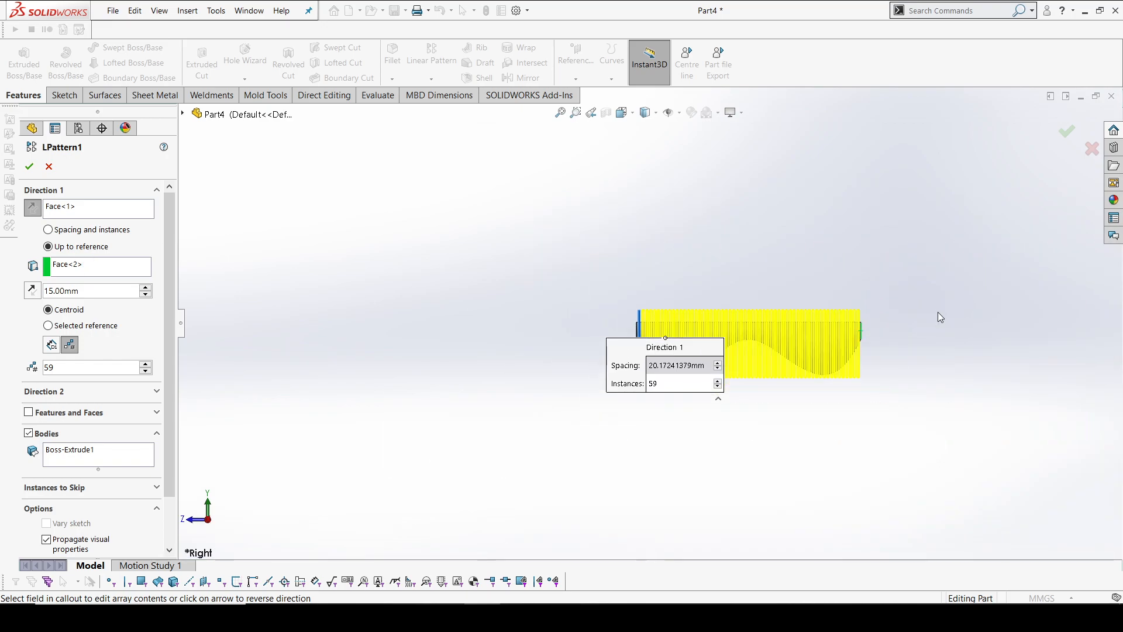
{"action": "scroll", "coordinate": [938, 312], "scroll_direction": "down", "scroll_amount": 5}
{"action": "middle_click_drag", "start_coordinate": [939, 311], "coordinate": [847, 368]}
{"action": "scroll", "coordinate": [597, 377], "scroll_direction": "down", "scroll_amount": 3}
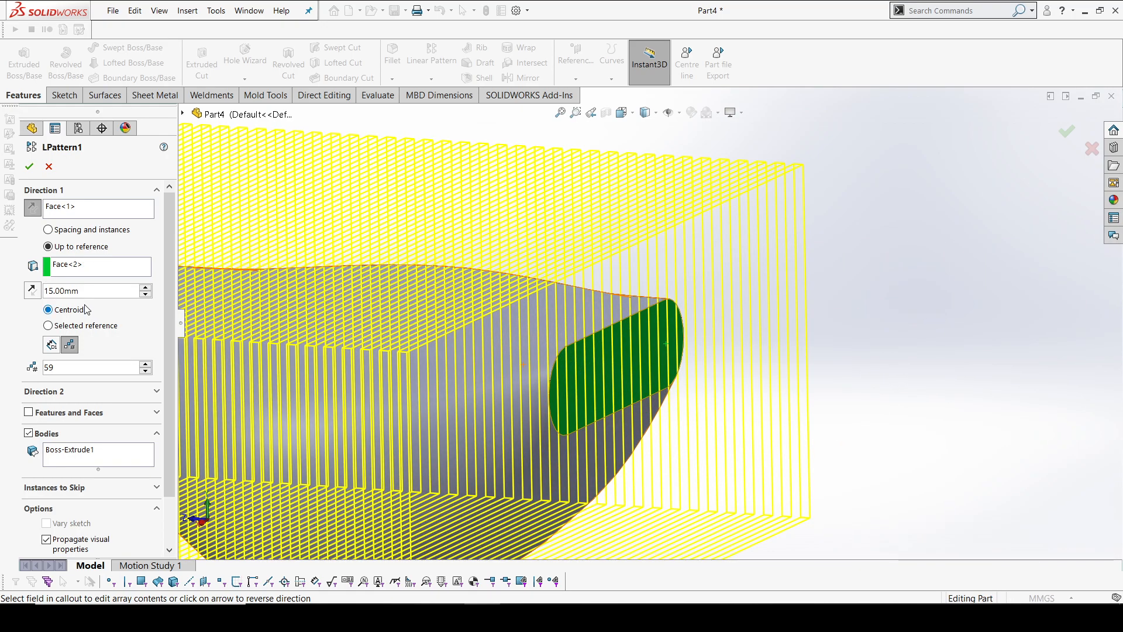
{"action": "scroll", "coordinate": [587, 353], "scroll_direction": "up", "scroll_amount": 5}
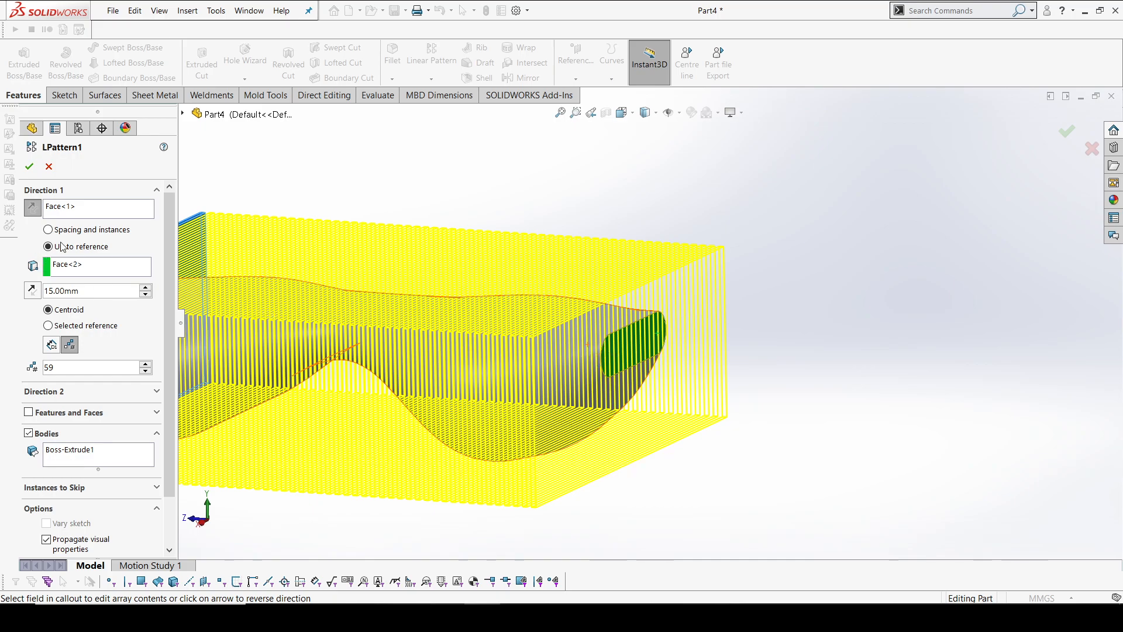
Step: Try defining the plate pattern by spacing and instances at 20 mm and check its far end in the Right view
{"action": "left_click", "coordinate": [48, 229]}
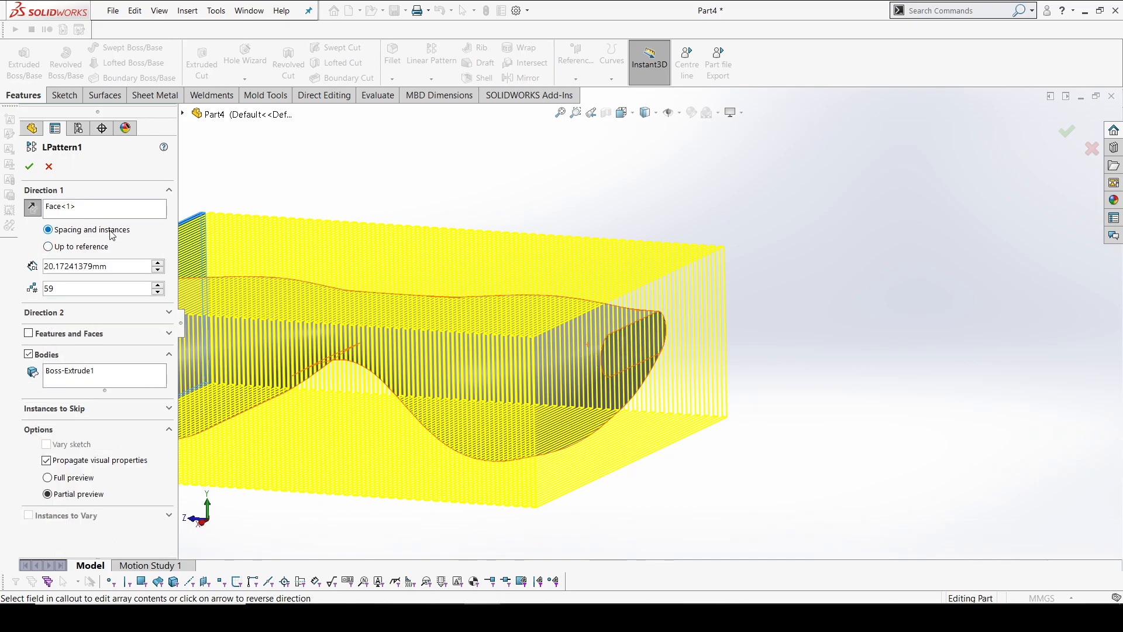
{"action": "type", "text": "20"}
{"action": "key", "text": "Return"}
{"action": "key", "text": "space"}
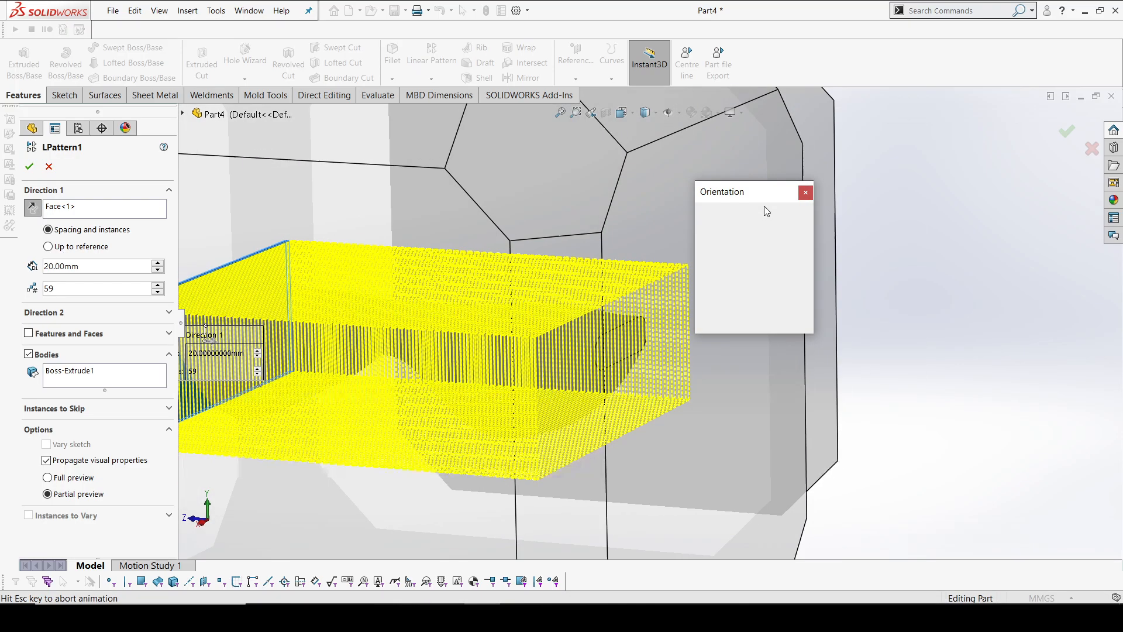
{"action": "key", "text": "Escape"}
{"action": "key", "text": "ctrl+4"}
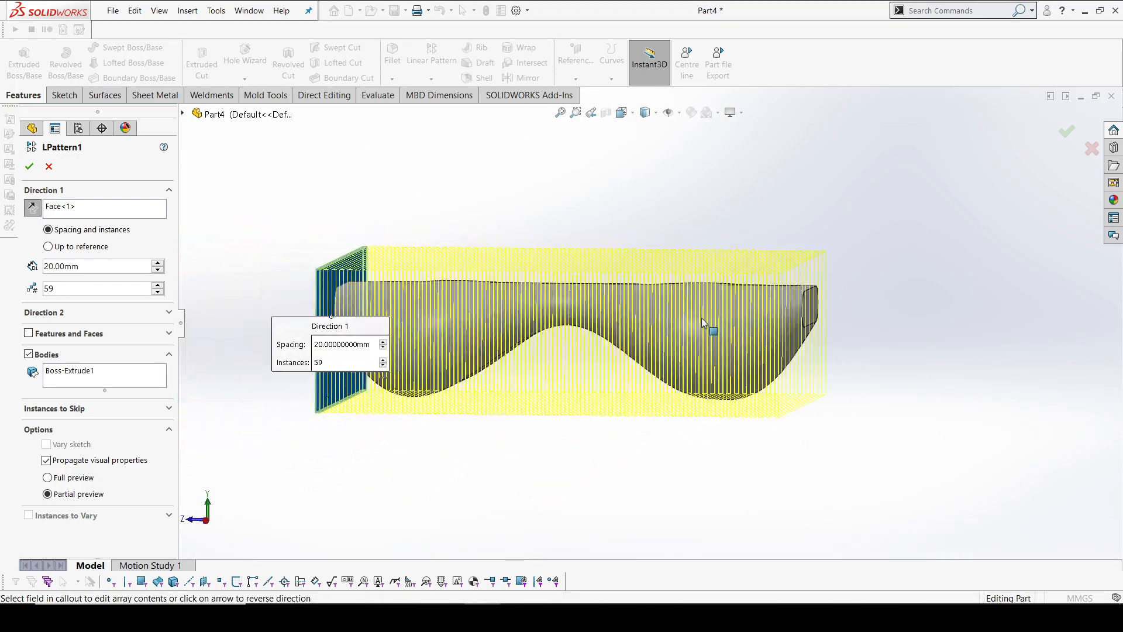
{"action": "scroll", "coordinate": [829, 313], "scroll_direction": "down", "scroll_amount": 5}
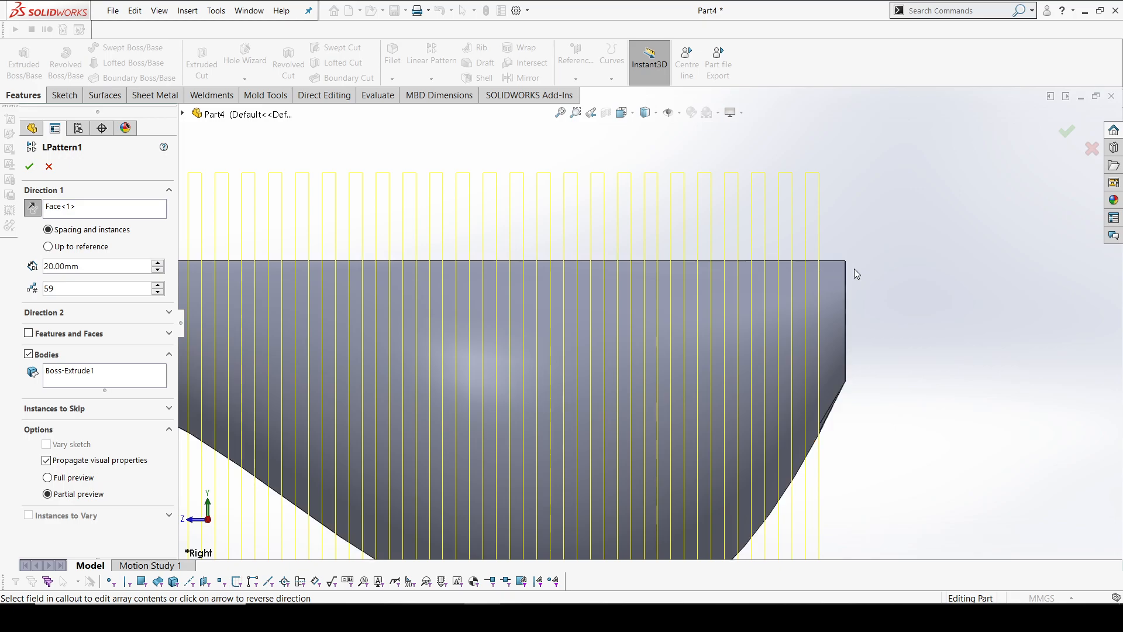
Step: Define the plate pattern up to reference using the loft's far end face, and inspect that end in the Right view
{"action": "left_click", "coordinate": [82, 248]}
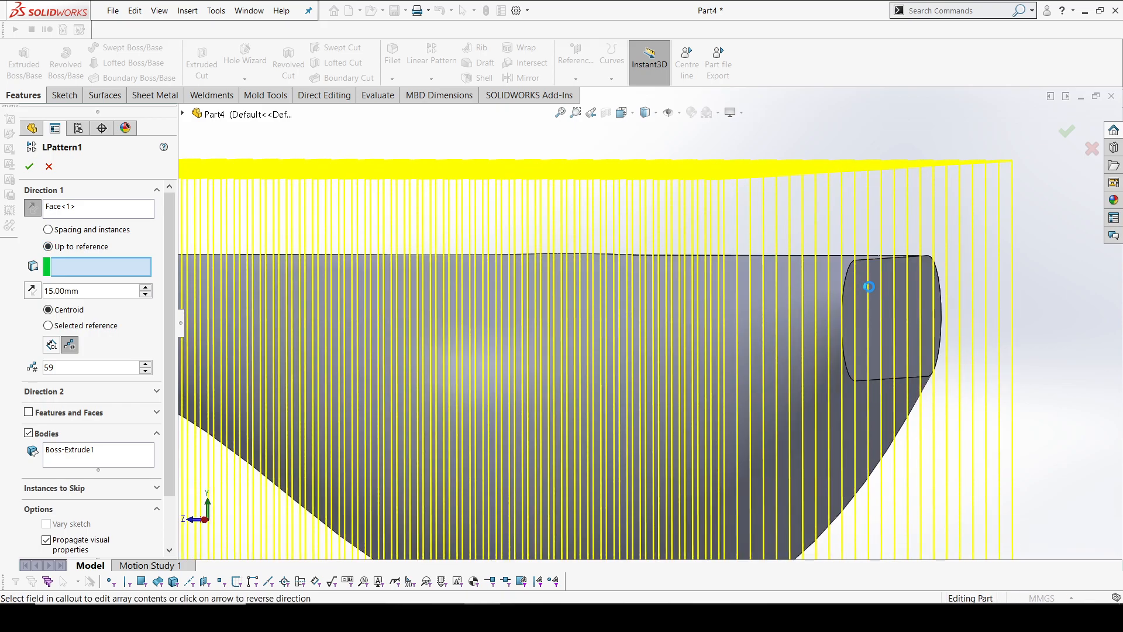
{"action": "left_click", "coordinate": [869, 287]}
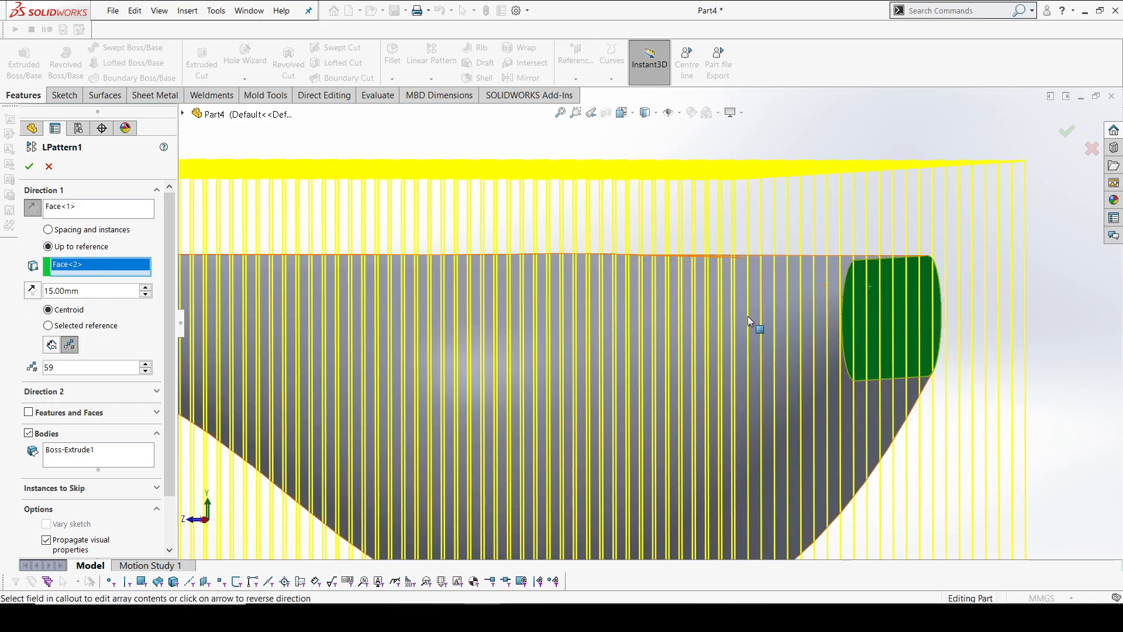
{"action": "middle_click_drag", "start_coordinate": [748, 317], "coordinate": [751, 308]}
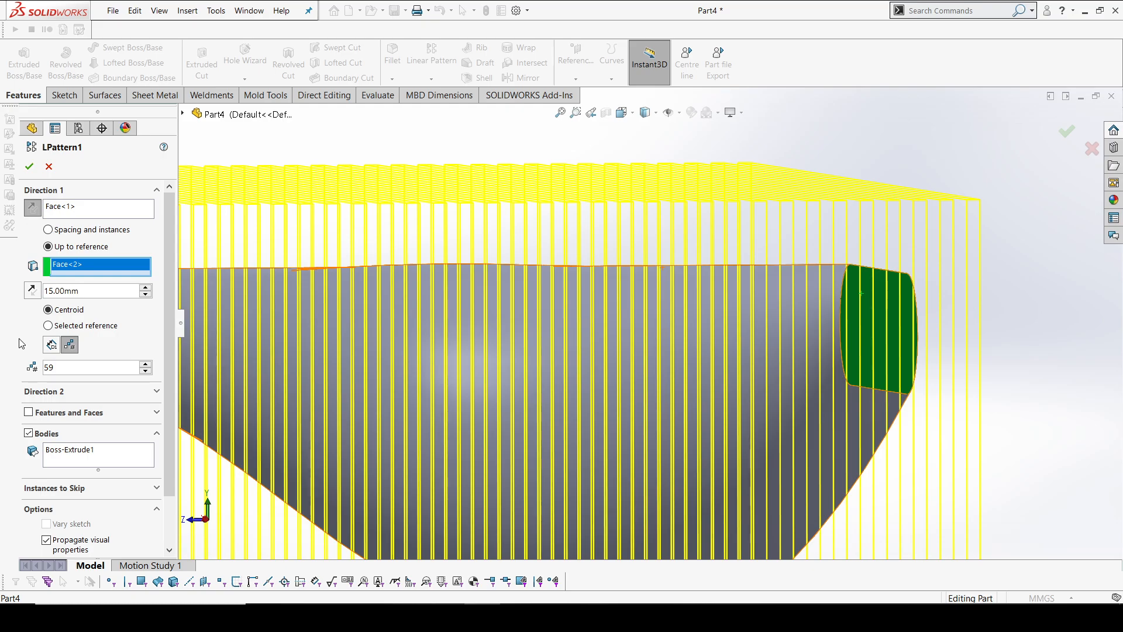
{"action": "key", "text": "space"}
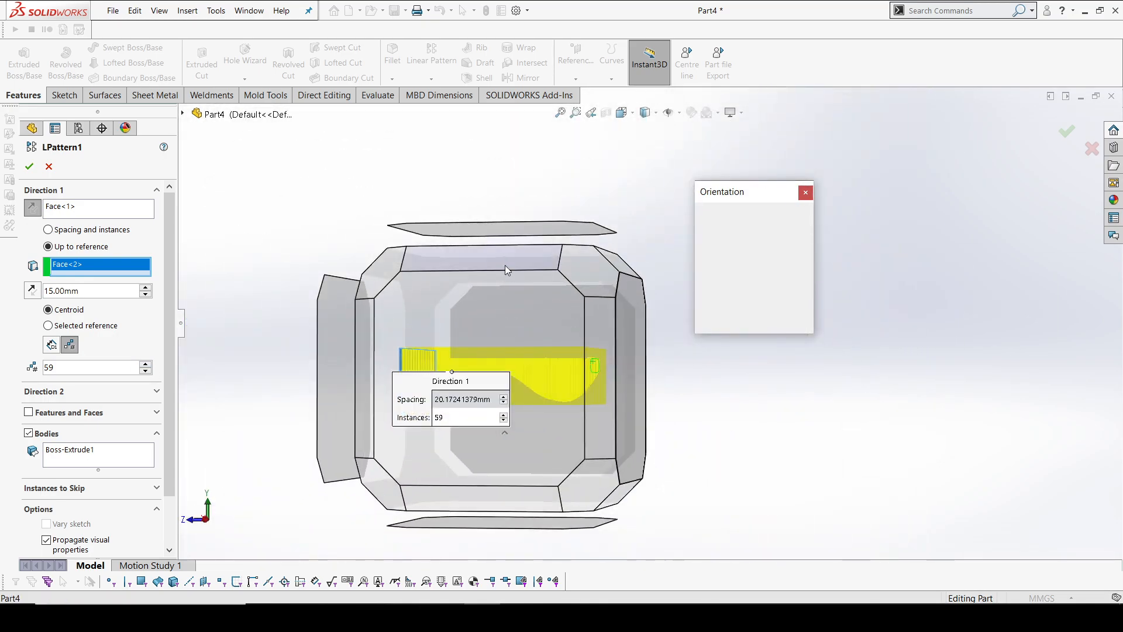
{"action": "left_click", "coordinate": [504, 265]}
{"action": "key", "text": "space"}
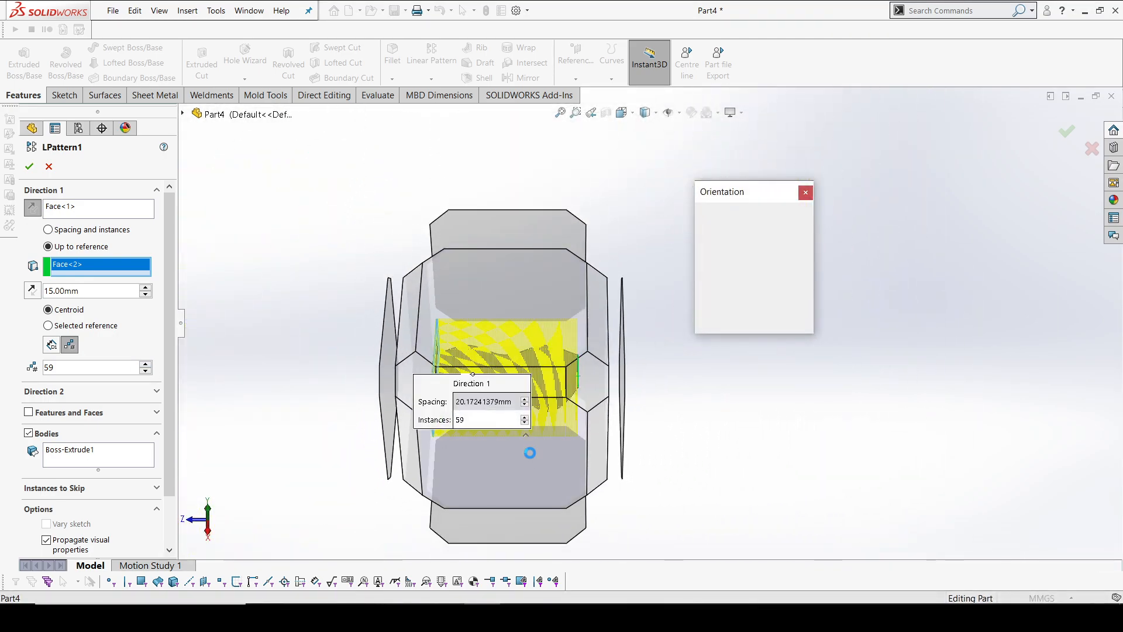
{"action": "left_click", "coordinate": [527, 452]}
{"action": "scroll", "coordinate": [837, 309], "scroll_direction": "down", "scroll_amount": 6}
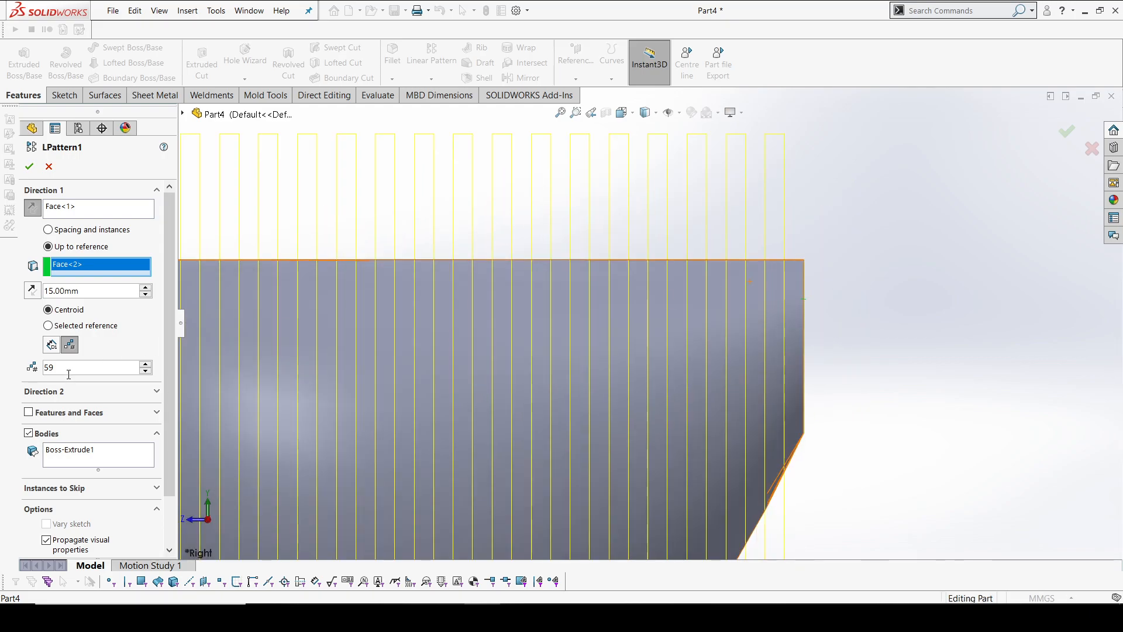
Step: Set the plate pattern to 60 instances, check the preview at the origin end and apply the pattern
{"action": "key", "text": "Return"}
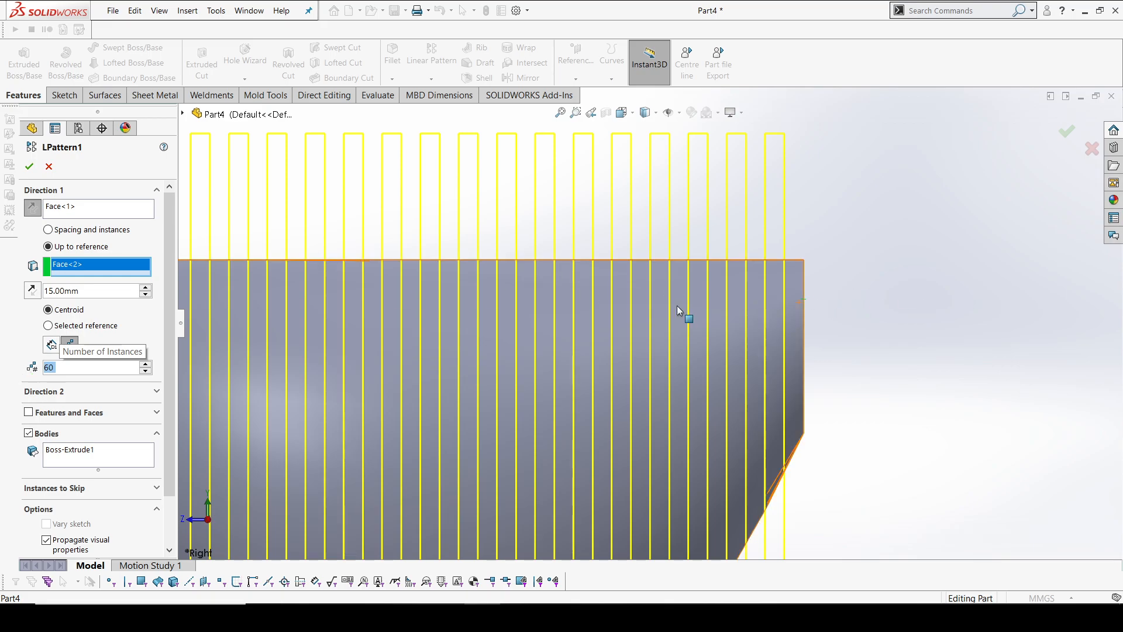
{"action": "scroll", "coordinate": [806, 339], "scroll_direction": "up", "scroll_amount": 9}
{"action": "scroll", "coordinate": [326, 310], "scroll_direction": "down", "scroll_amount": 6}
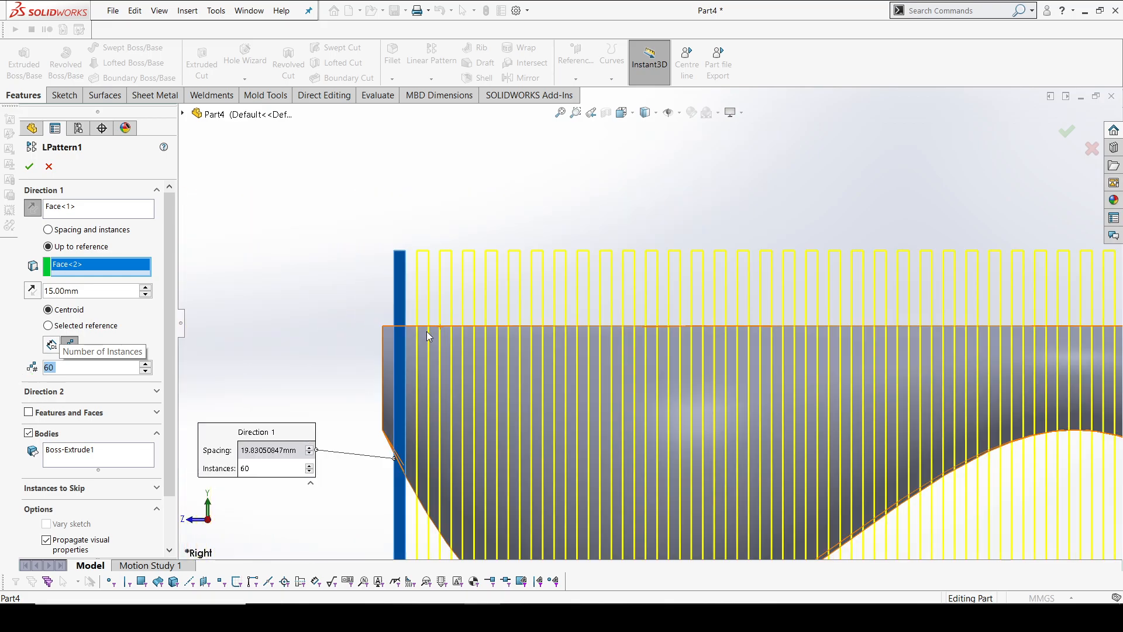
{"action": "scroll", "coordinate": [426, 331], "scroll_direction": "down", "scroll_amount": 2}
{"action": "left_click", "coordinate": [31, 168]}
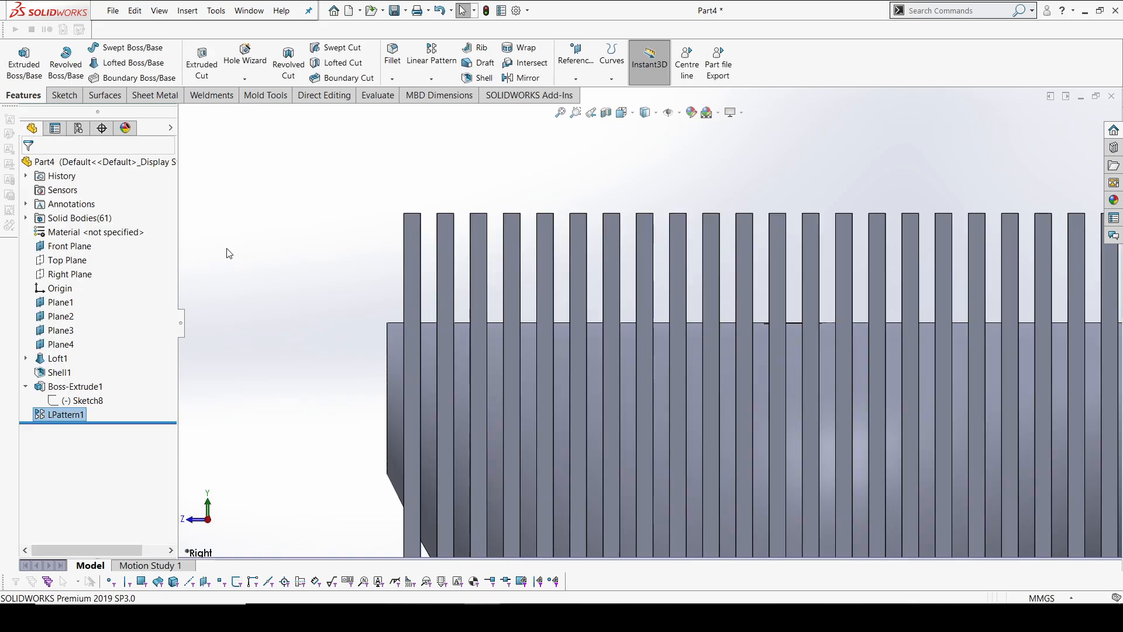
Step: Check the distance between the last plate's outer face and the loft's far end face
{"action": "scroll", "coordinate": [595, 268], "scroll_direction": "up", "scroll_amount": 5}
{"action": "scroll", "coordinate": [831, 334], "scroll_direction": "up", "scroll_amount": 2}
{"action": "scroll", "coordinate": [819, 331], "scroll_direction": "down", "scroll_amount": 4}
{"action": "middle_click_drag", "start_coordinate": [778, 318], "coordinate": [726, 318]}
{"action": "scroll", "coordinate": [696, 311], "scroll_direction": "down", "scroll_amount": 3}
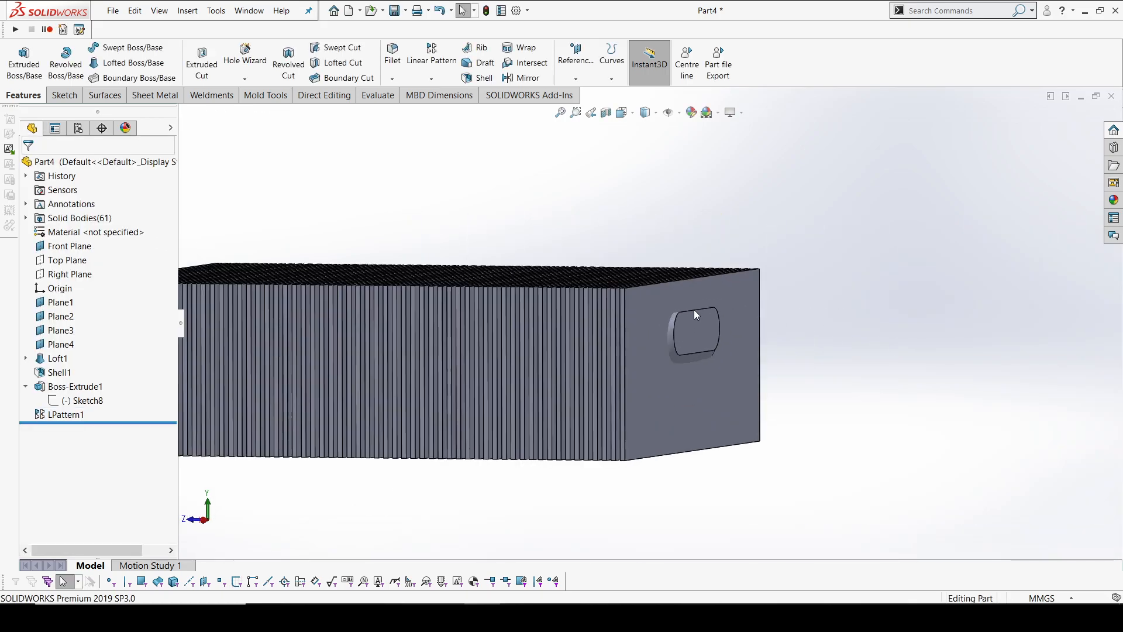
{"action": "left_click", "coordinate": [710, 288]}
{"action": "left_click", "coordinate": [679, 329], "text": "ctrl"}
{"action": "scroll", "coordinate": [679, 329], "scroll_direction": "up", "scroll_amount": 2}
{"action": "left_click", "coordinate": [838, 411]}
Step: Check the distance between the first plate's outer face and the loft's end face at the opposite end
{"action": "middle_click_drag", "start_coordinate": [819, 411], "coordinate": [526, 341]}
{"action": "scroll", "coordinate": [585, 325], "scroll_direction": "up", "scroll_amount": 1}
{"action": "scroll", "coordinate": [609, 313], "scroll_direction": "down", "scroll_amount": 3}
{"action": "left_click", "coordinate": [747, 331]}
{"action": "left_click", "coordinate": [705, 306], "text": "ctrl"}
{"action": "middle_click_drag", "start_coordinate": [702, 305], "coordinate": [562, 302]}
{"action": "scroll", "coordinate": [544, 304], "scroll_direction": "up", "scroll_amount": 2}
{"action": "left_click", "coordinate": [487, 310]}
{"action": "scroll", "coordinate": [614, 316], "scroll_direction": "up", "scroll_amount": 2}
{"action": "middle_click_drag", "start_coordinate": [749, 316], "coordinate": [627, 207]}
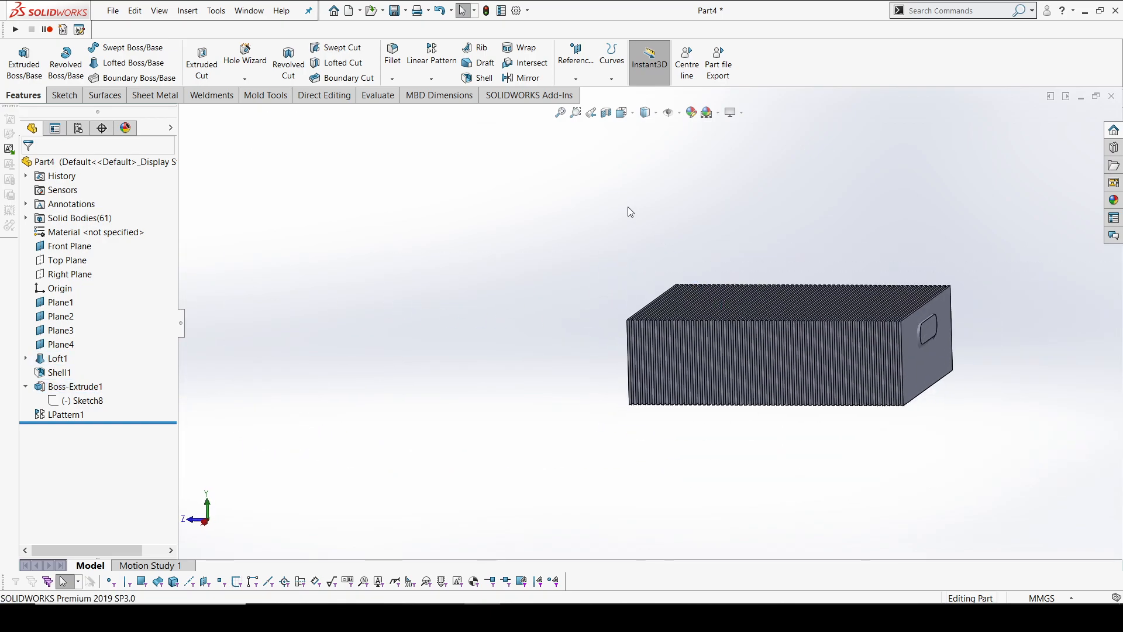
Step: Subtract all the plates from the shelled loft body with Combine and keep all bodies
{"action": "scroll", "coordinate": [630, 209], "scroll_direction": "down", "scroll_amount": 2}
{"action": "left_click", "coordinate": [324, 97]}
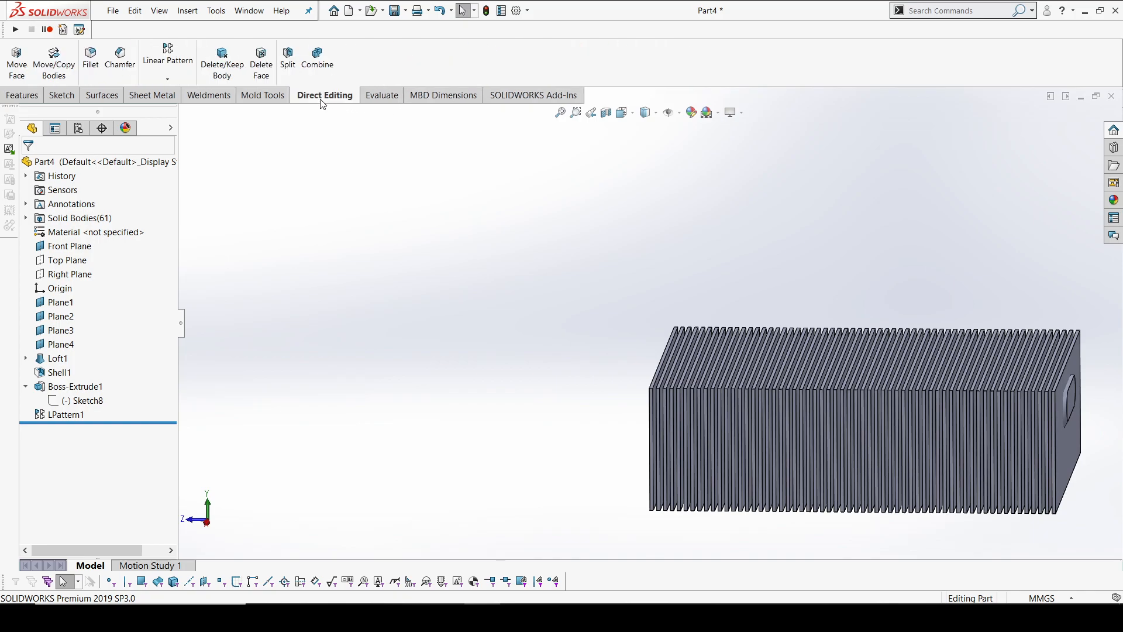
{"action": "left_click", "coordinate": [317, 59]}
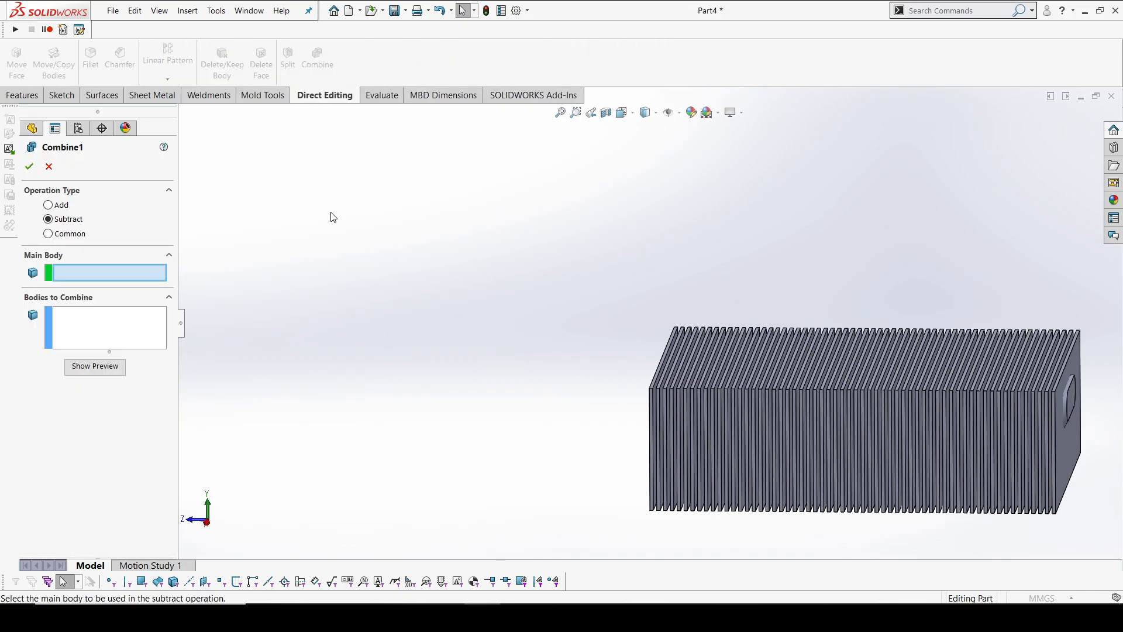
{"action": "left_click", "coordinate": [139, 325]}
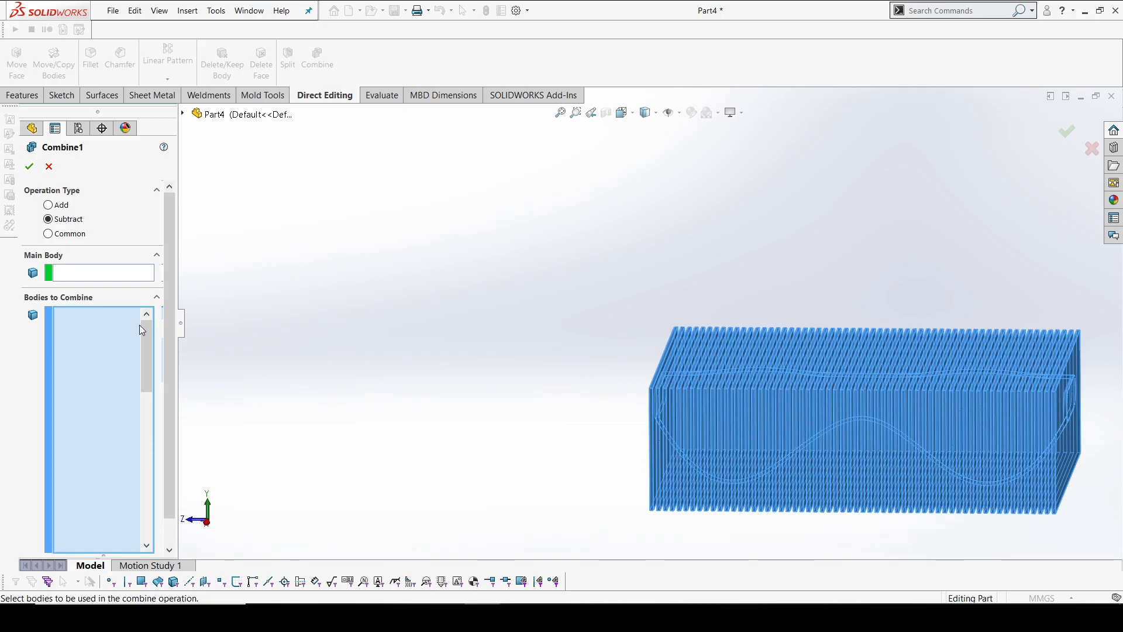
{"action": "middle_click_drag", "start_coordinate": [238, 322], "coordinate": [281, 310]}
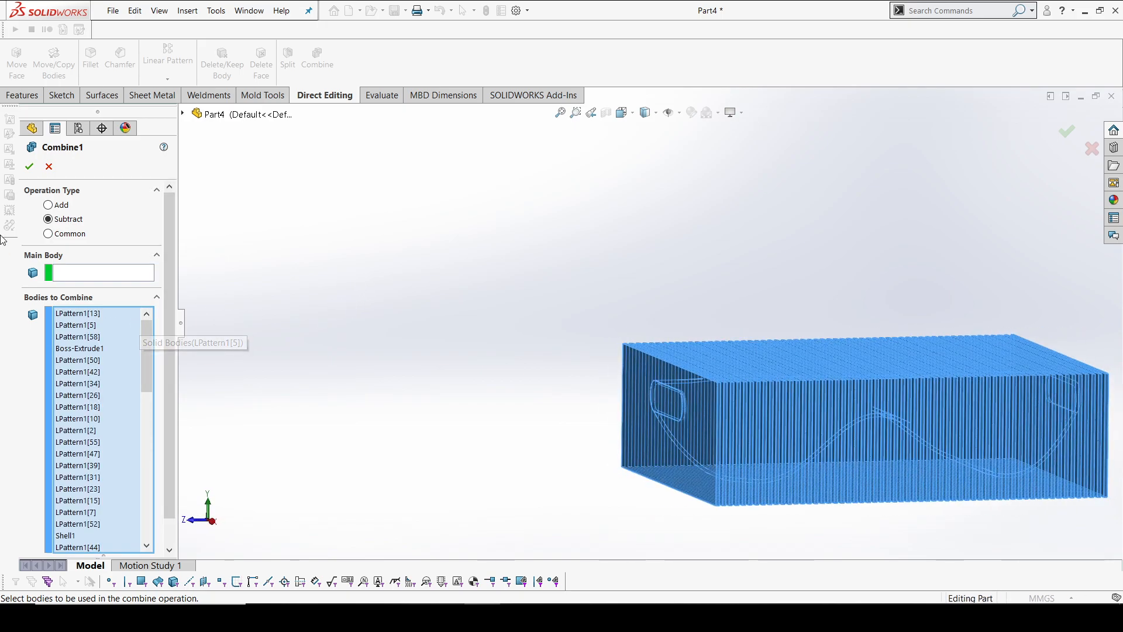
{"action": "left_click", "coordinate": [93, 272]}
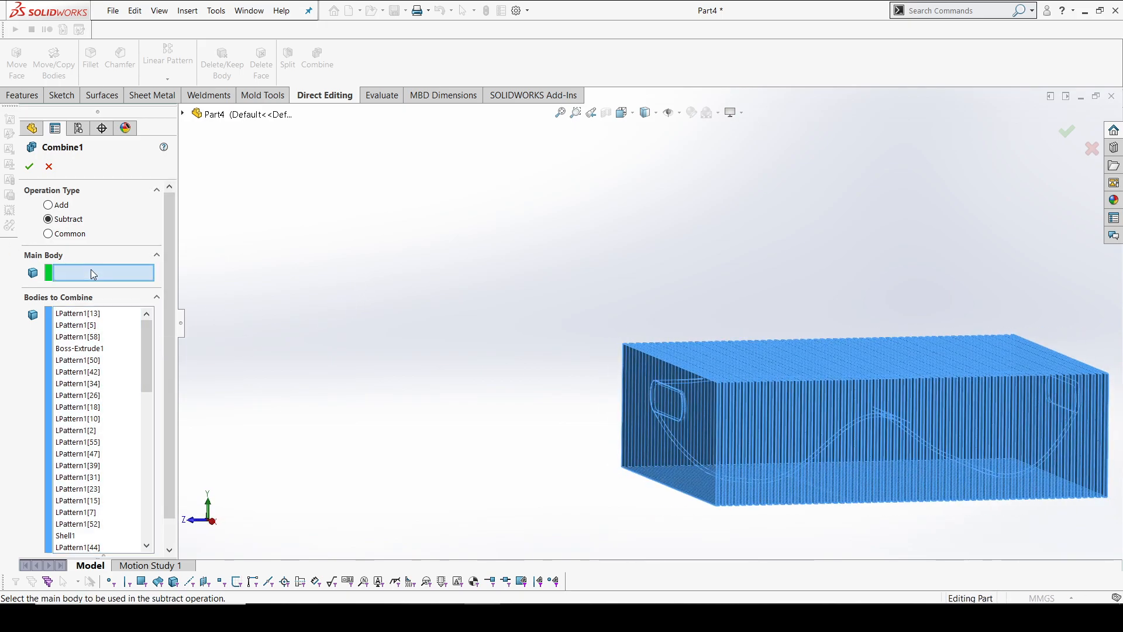
{"action": "left_click", "coordinate": [677, 402]}
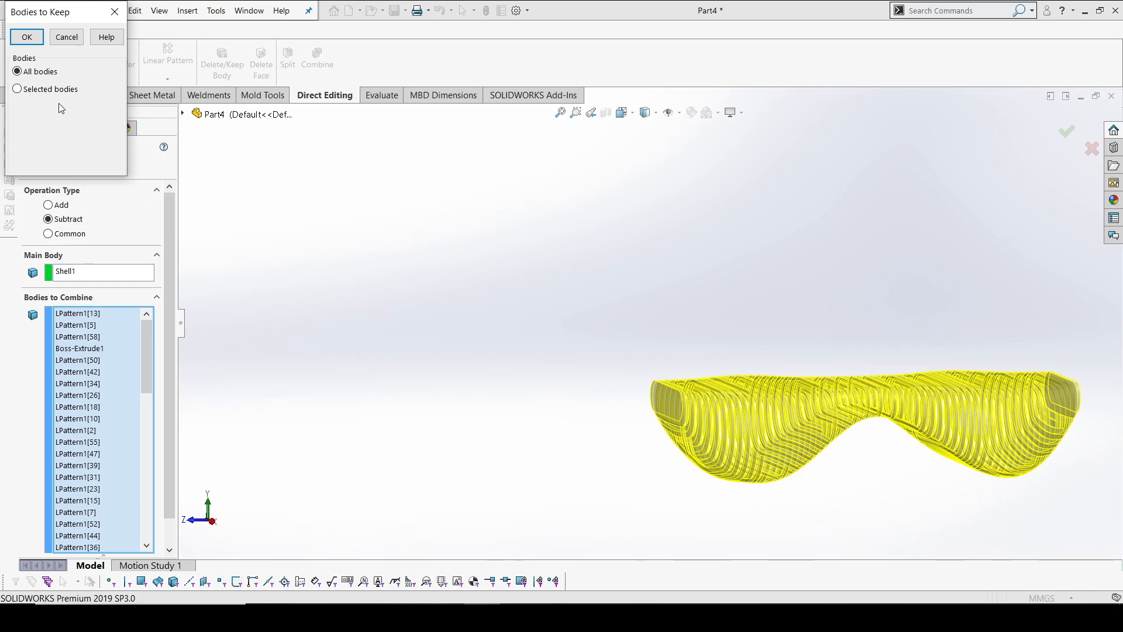
{"action": "left_click", "coordinate": [27, 36]}
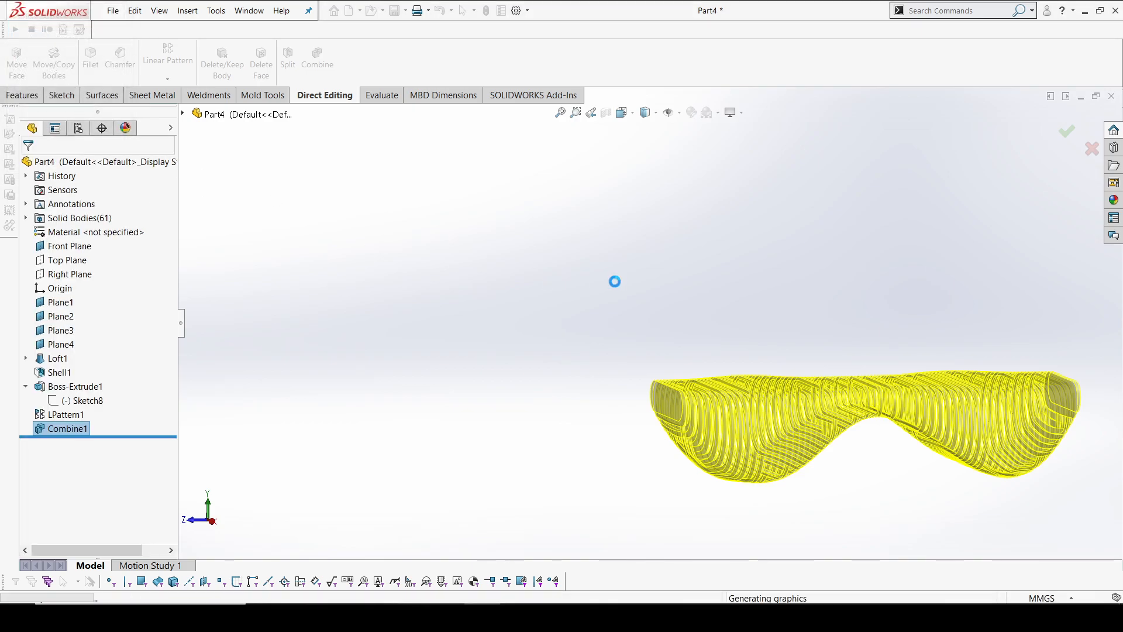
Step: Examine the sliced loft body from the side, from above and from both ends after the plate subtraction
{"action": "middle_click_drag", "start_coordinate": [914, 455], "coordinate": [895, 434]}
{"action": "key", "text": "space"}
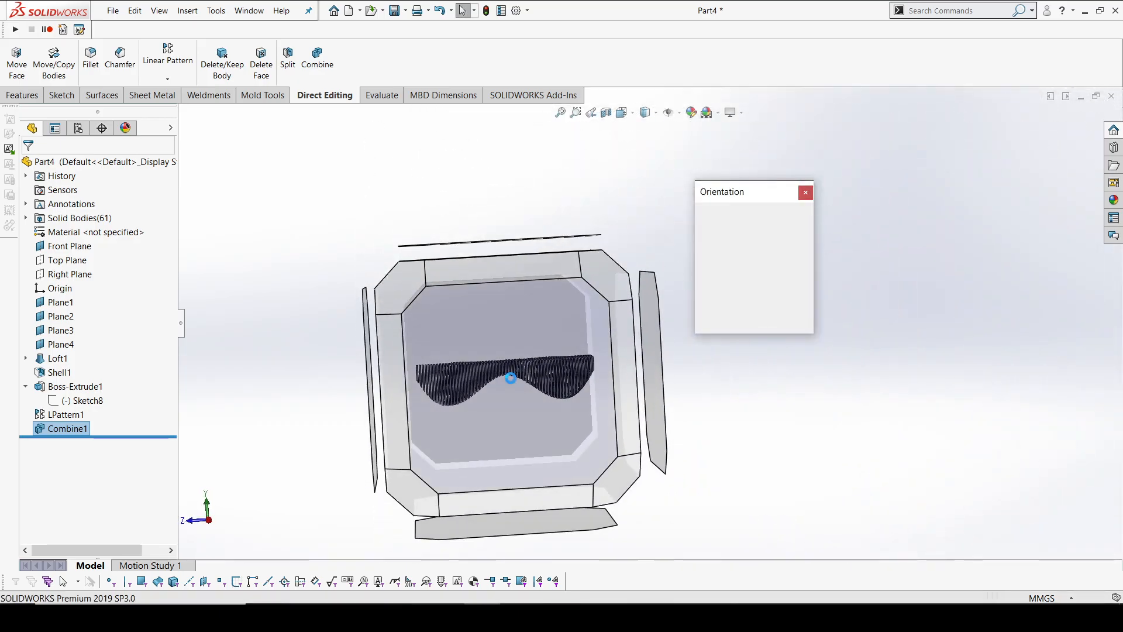
{"action": "left_click", "coordinate": [511, 378]}
{"action": "middle_click_drag", "start_coordinate": [724, 346], "coordinate": [509, 170]}
{"action": "scroll", "coordinate": [492, 173], "scroll_direction": "down", "scroll_amount": 1}
{"action": "scroll", "coordinate": [509, 228], "scroll_direction": "up", "scroll_amount": 2}
{"action": "middle_click_drag", "start_coordinate": [509, 228], "coordinate": [396, 156]}
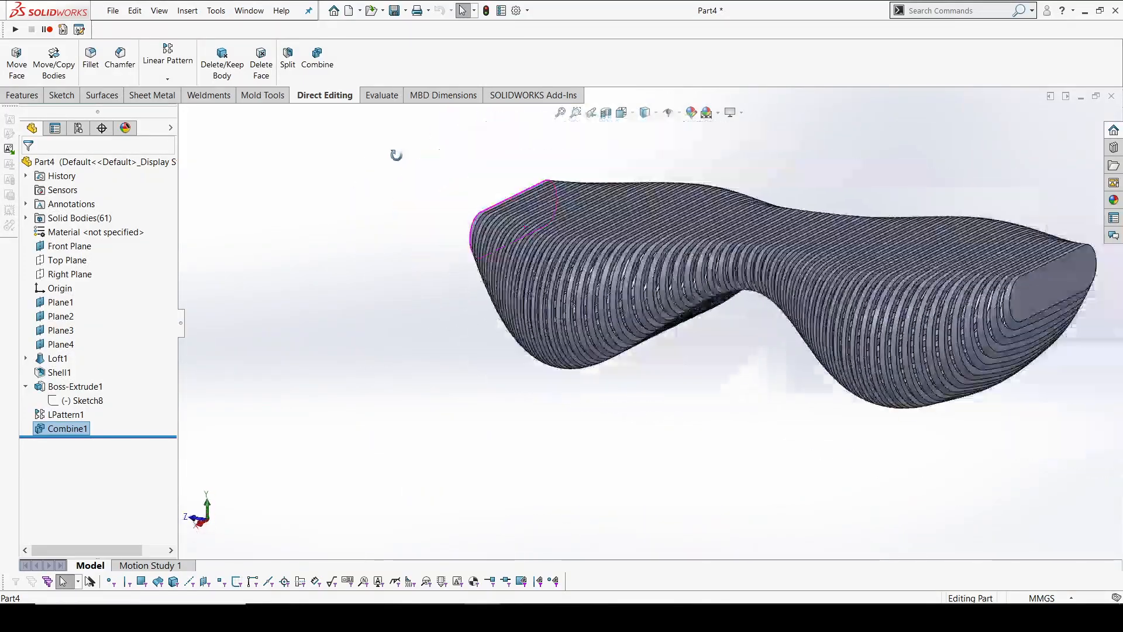
{"action": "scroll", "coordinate": [445, 234], "scroll_direction": "up", "scroll_amount": 1}
{"action": "scroll", "coordinate": [836, 282], "scroll_direction": "down", "scroll_amount": 1}
{"action": "scroll", "coordinate": [912, 290], "scroll_direction": "down", "scroll_amount": 2}
{"action": "scroll", "coordinate": [597, 275], "scroll_direction": "up", "scroll_amount": 2}
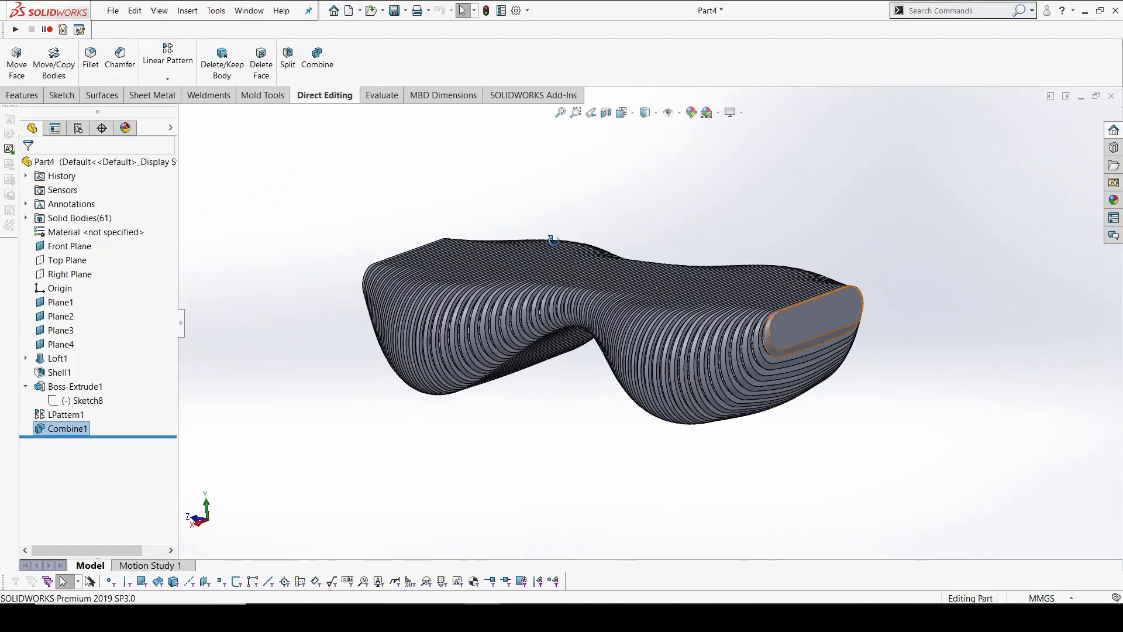
{"action": "middle_click_drag", "start_coordinate": [556, 248], "coordinate": [620, 263]}
{"action": "scroll", "coordinate": [395, 293], "scroll_direction": "down", "scroll_amount": 3}
{"action": "mouse_move", "coordinate": [568, 324]}
{"action": "middle_mouse_down"}
{"action": "mouse_move", "coordinate": [517, 289]}
{"action": "mouse_move", "coordinate": [561, 333]}
{"action": "middle_mouse_up"}
{"action": "scroll", "coordinate": [630, 383], "scroll_direction": "up", "scroll_amount": 4}
{"action": "scroll", "coordinate": [649, 387], "scroll_direction": "down", "scroll_amount": 1}
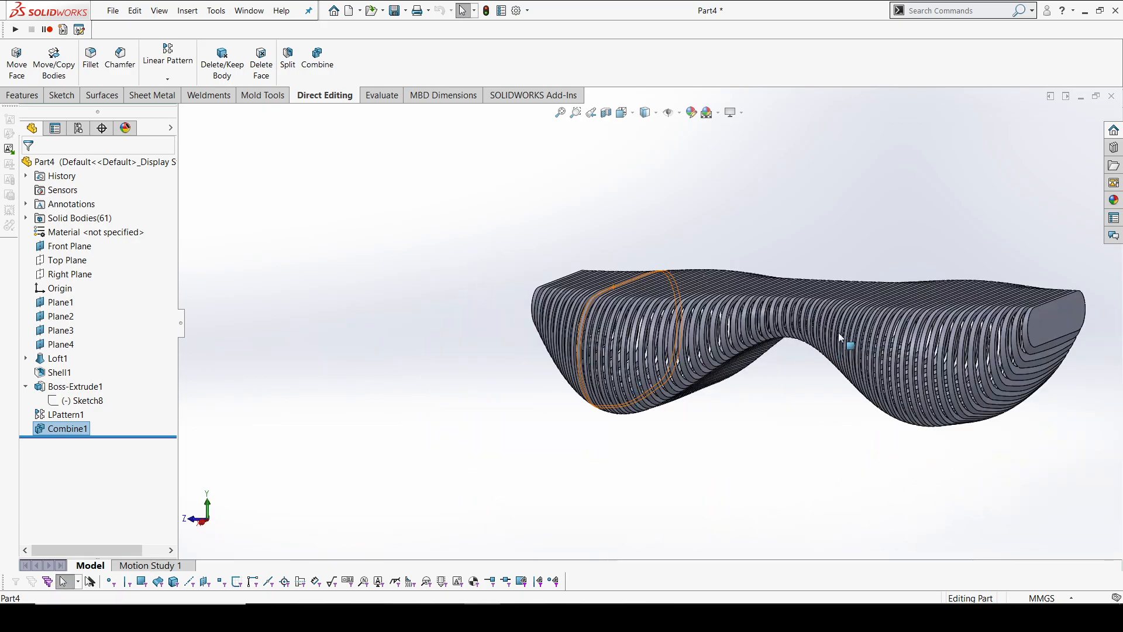
{"action": "scroll", "coordinate": [760, 350], "scroll_direction": "down", "scroll_amount": 2}
{"action": "mouse_move", "coordinate": [760, 350]}
{"action": "middle_mouse_down"}
{"action": "mouse_move", "coordinate": [791, 325]}
{"action": "mouse_move", "coordinate": [752, 335]}
{"action": "middle_mouse_up"}
{"action": "scroll", "coordinate": [662, 330], "scroll_direction": "up", "scroll_amount": 3}
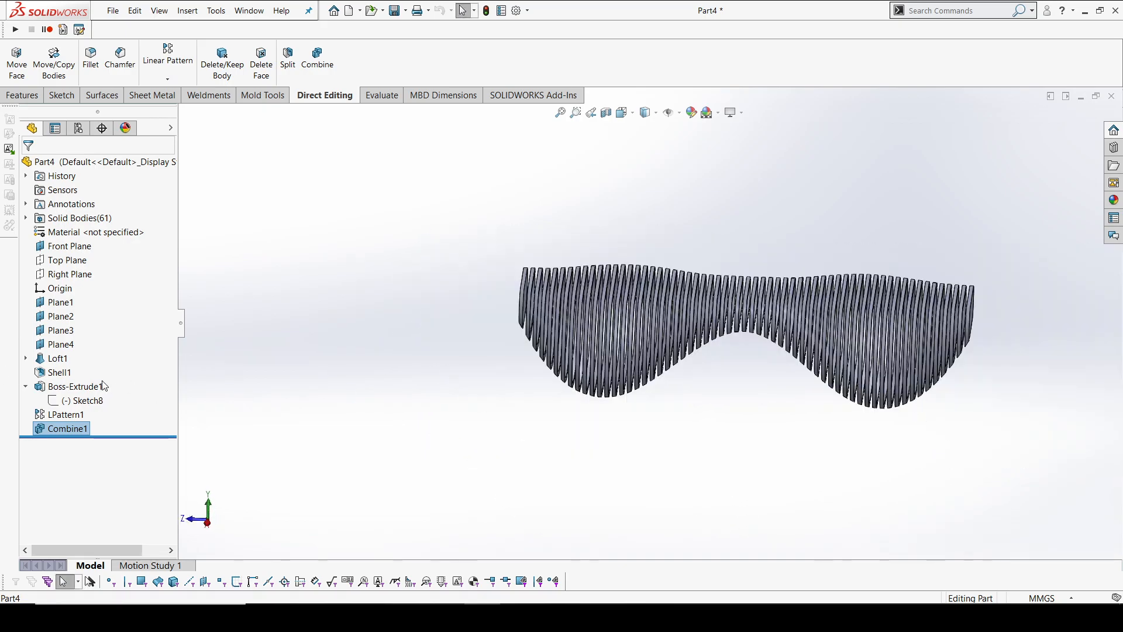
{"action": "middle_click_drag", "start_coordinate": [567, 421], "coordinate": [553, 343]}
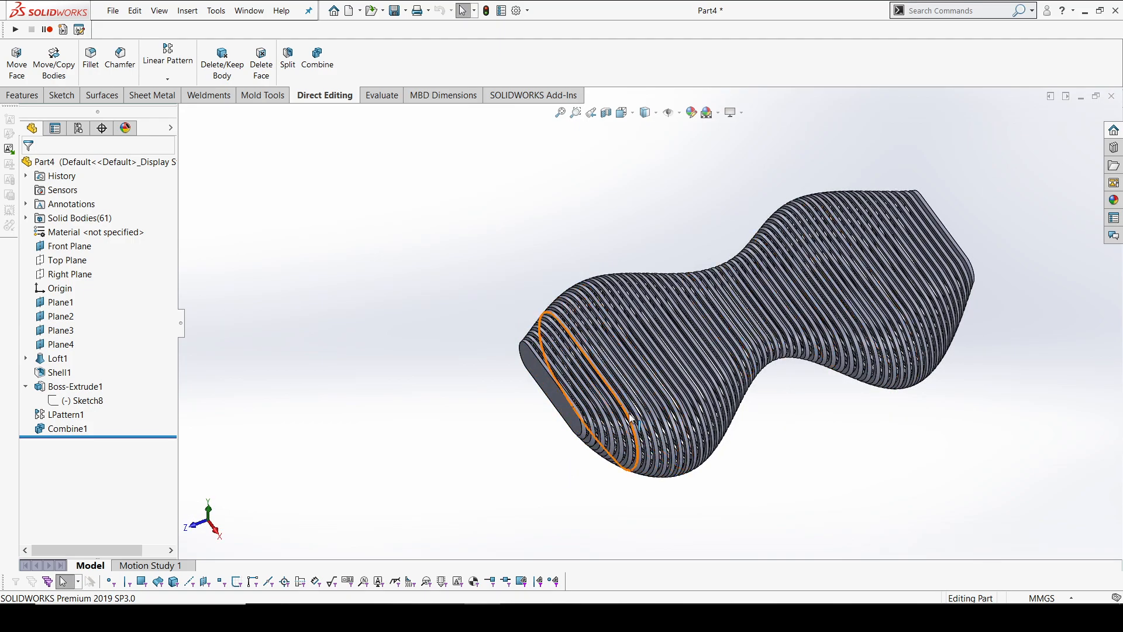
Step: Show the sliced body in front view with hidden lines visible and examine the upper wall at the end face
{"action": "scroll", "coordinate": [620, 363], "scroll_direction": "down", "scroll_amount": 3}
{"action": "key", "text": "space"}
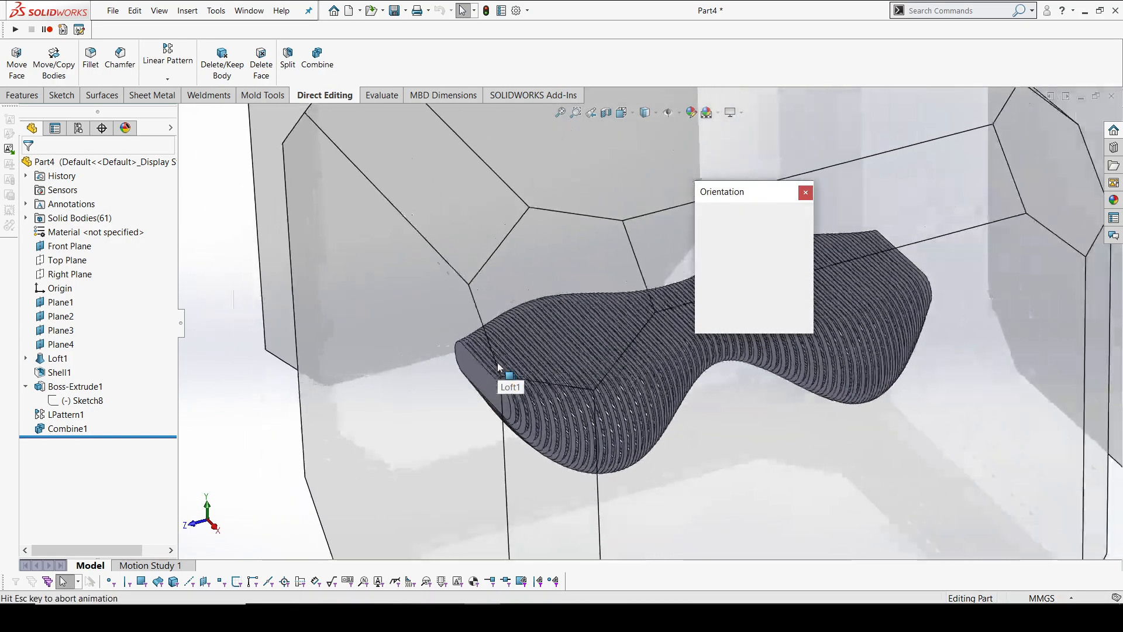
{"action": "left_click", "coordinate": [397, 367]}
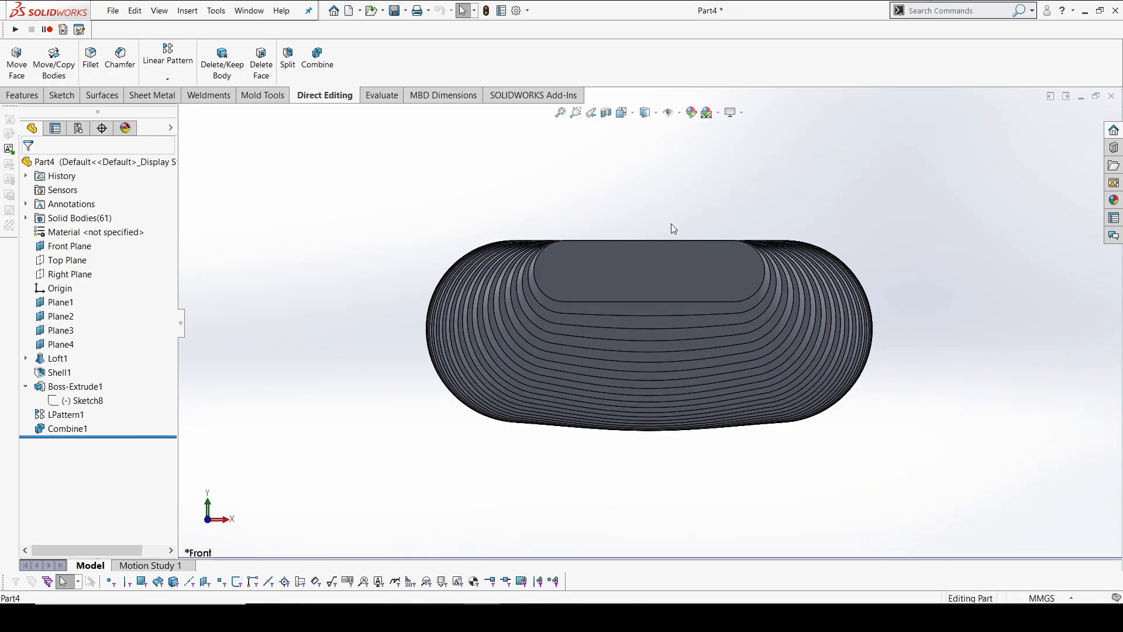
{"action": "scroll", "coordinate": [599, 294], "scroll_direction": "down", "scroll_amount": 3}
{"action": "left_click", "coordinate": [600, 288]}
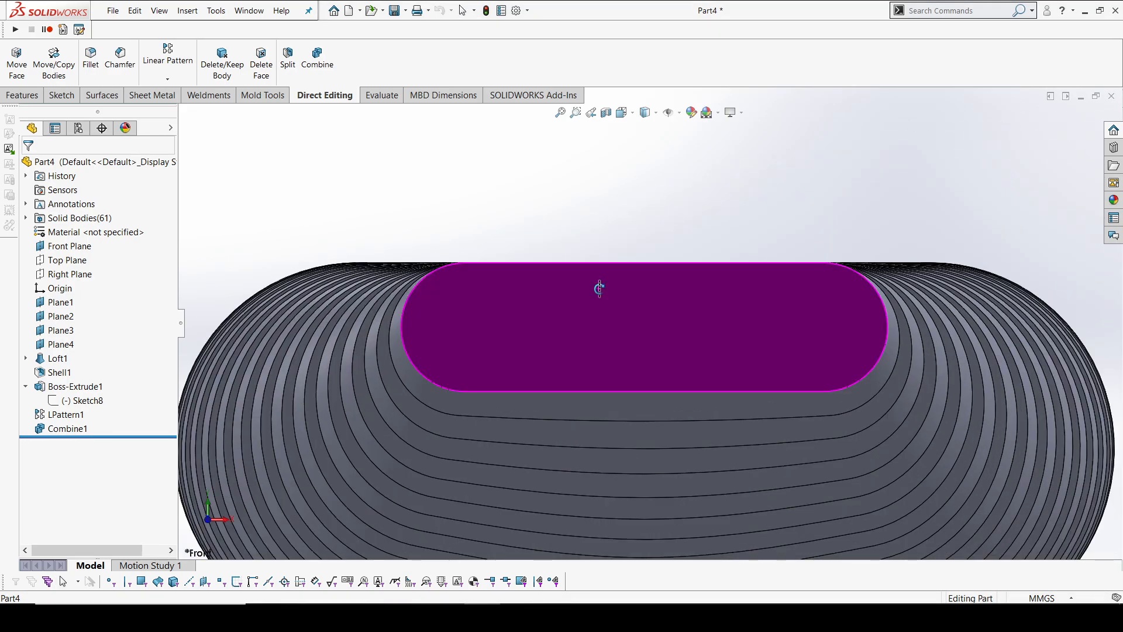
{"action": "key", "text": "Escape"}
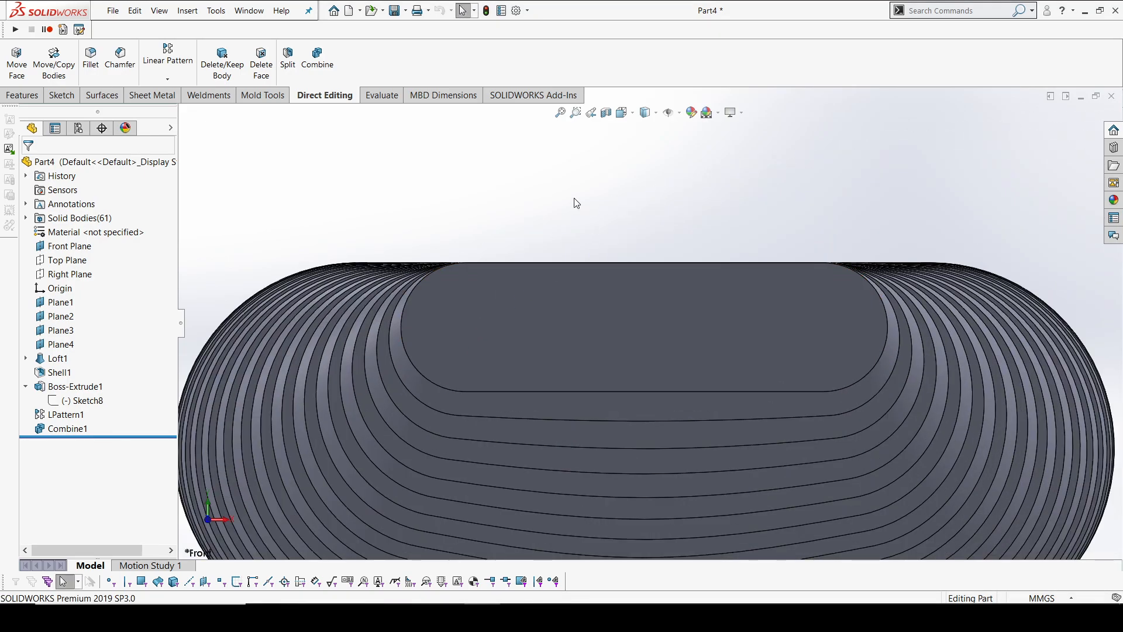
{"action": "left_click", "coordinate": [557, 303]}
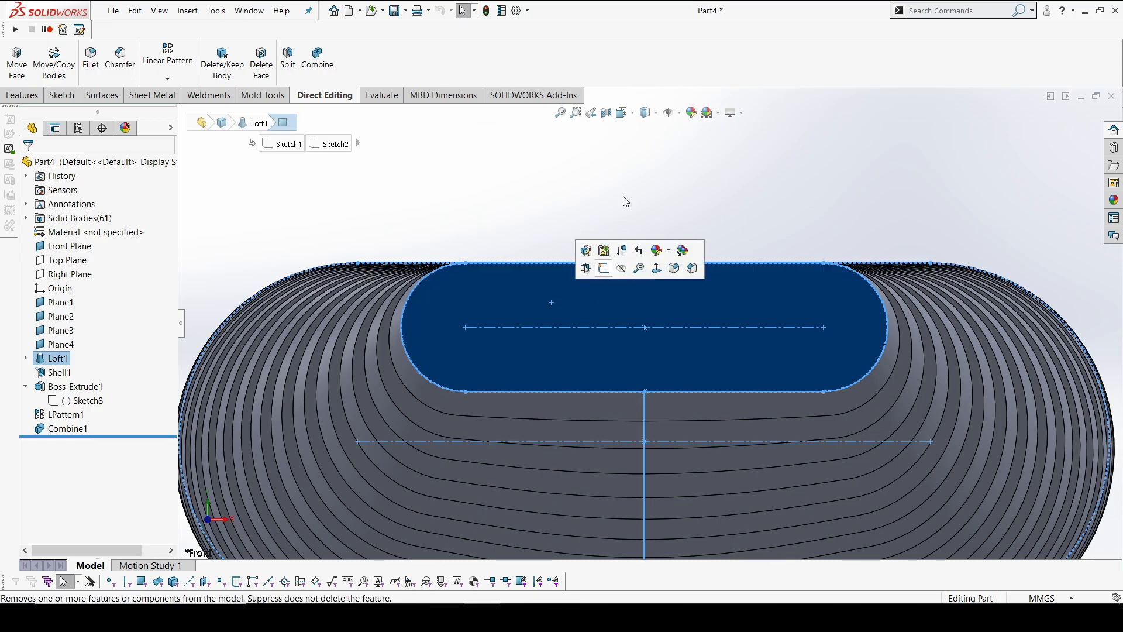
{"action": "left_click", "coordinate": [645, 113]}
{"action": "left_click", "coordinate": [650, 174]}
{"action": "left_click", "coordinate": [528, 180]}
{"action": "scroll", "coordinate": [525, 251], "scroll_direction": "down", "scroll_amount": 2}
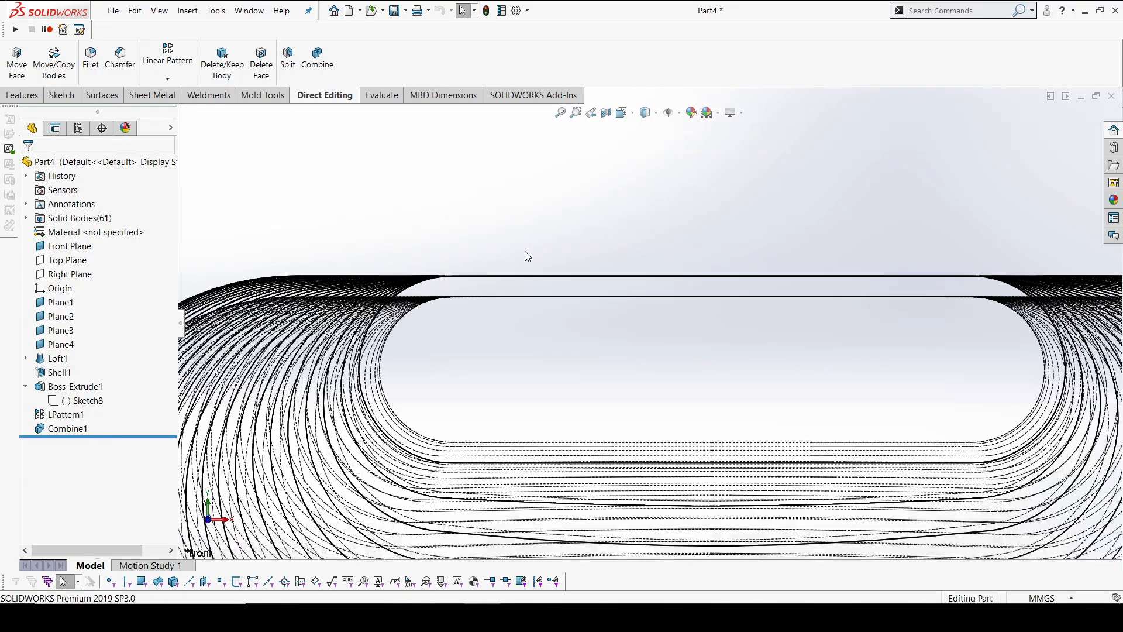
{"action": "scroll", "coordinate": [762, 292], "scroll_direction": "down", "scroll_amount": 3}
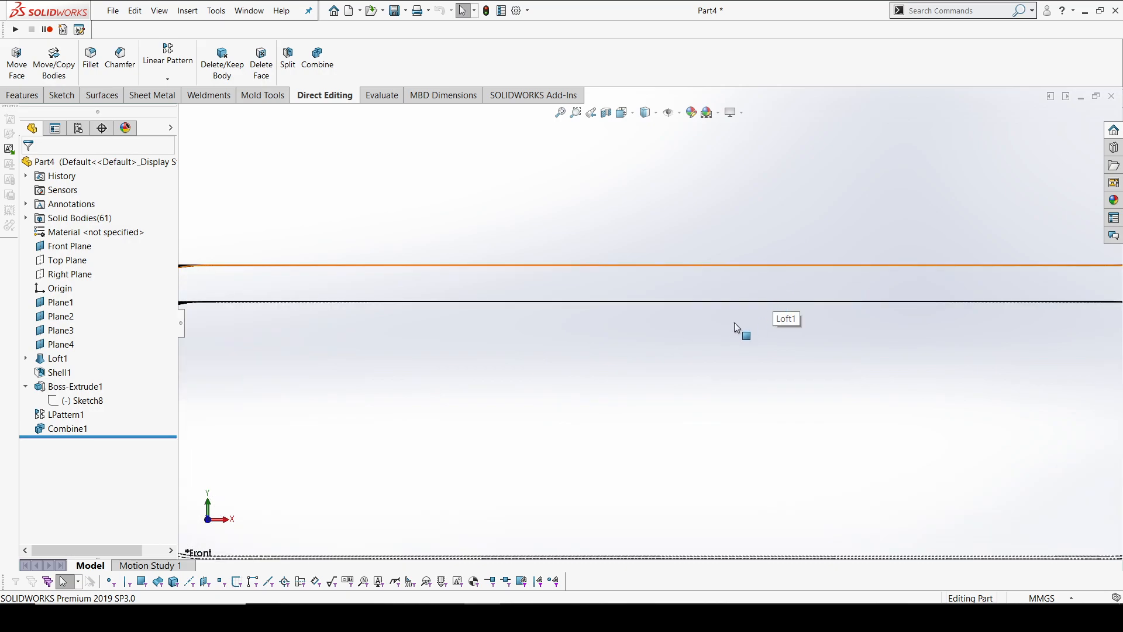
Step: Edit the loft's shell feature and apply a 15 mm wall thickness
{"action": "left_click", "coordinate": [69, 373]}
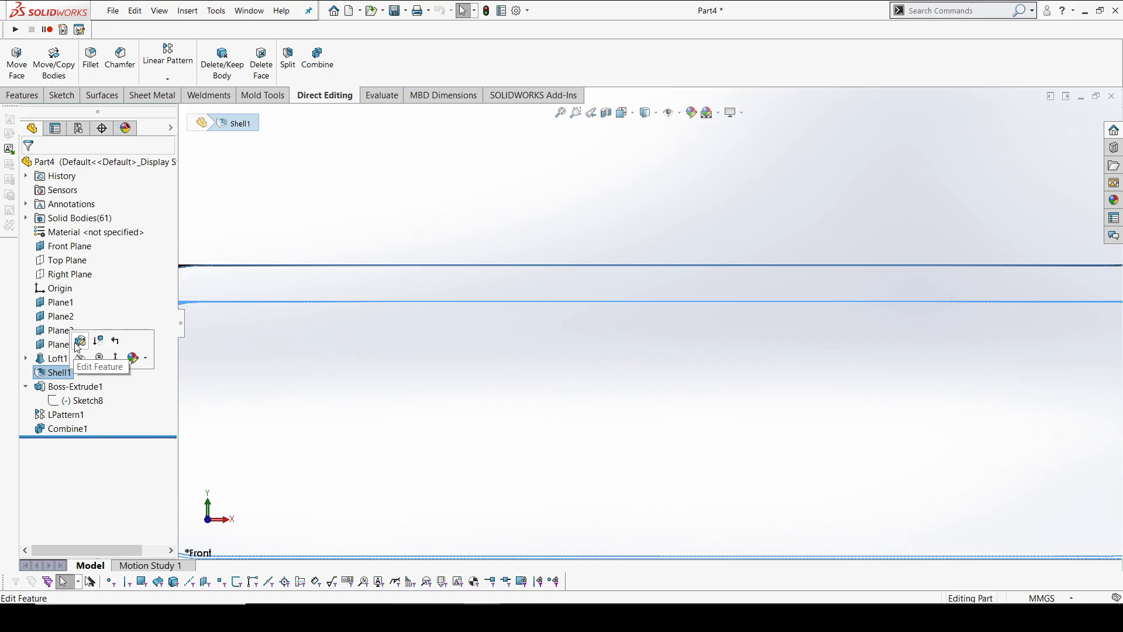
{"action": "left_click", "coordinate": [79, 342]}
{"action": "type", "text": "15"}
{"action": "key", "text": "Return"}
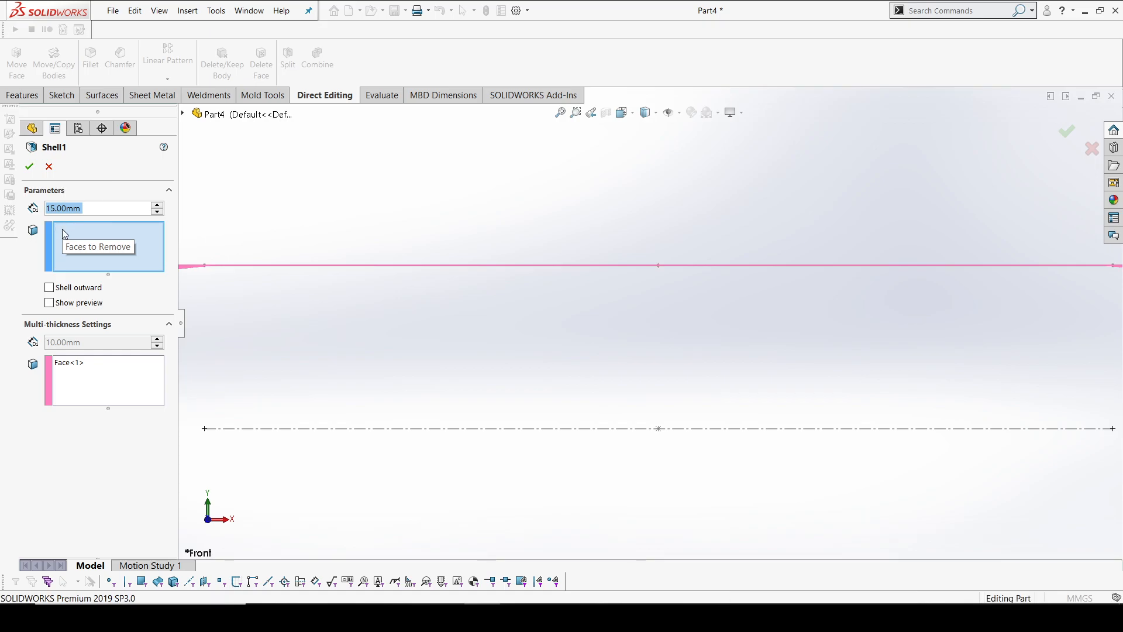
Step: Return to the front view and start a new sketch on the loft's front end face
{"action": "scroll", "coordinate": [735, 256], "scroll_direction": "up", "scroll_amount": 6}
{"action": "middle_click_drag", "start_coordinate": [735, 255], "coordinate": [381, 340]}
{"action": "scroll", "coordinate": [315, 360], "scroll_direction": "up", "scroll_amount": 4}
{"action": "scroll", "coordinate": [314, 359], "scroll_direction": "down", "scroll_amount": 4}
{"action": "key", "text": "space"}
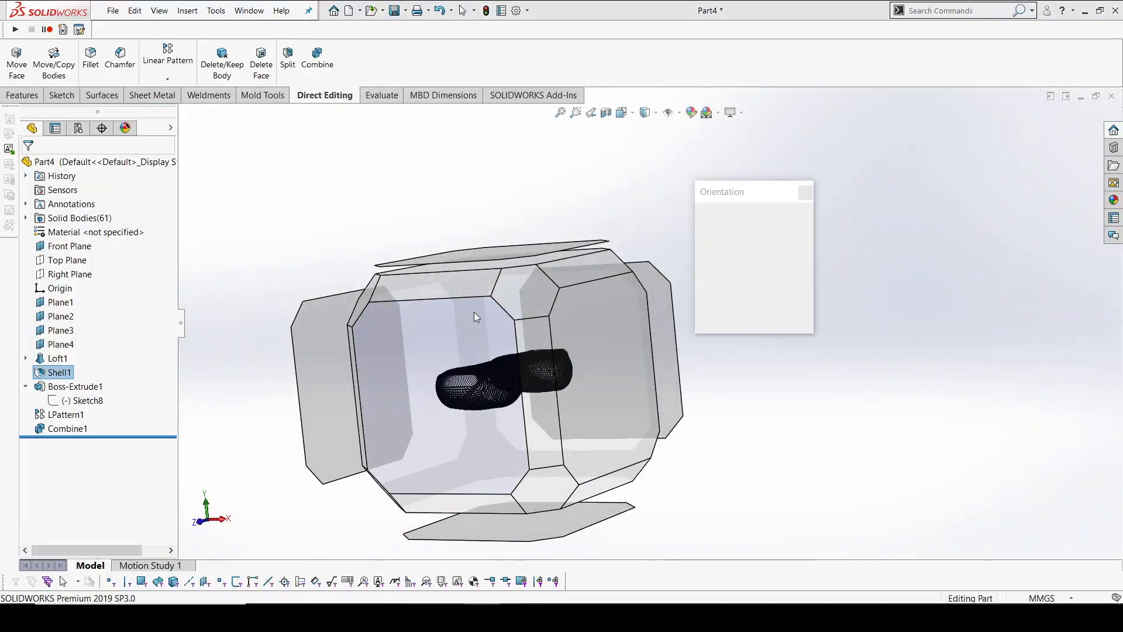
{"action": "left_click", "coordinate": [474, 313]}
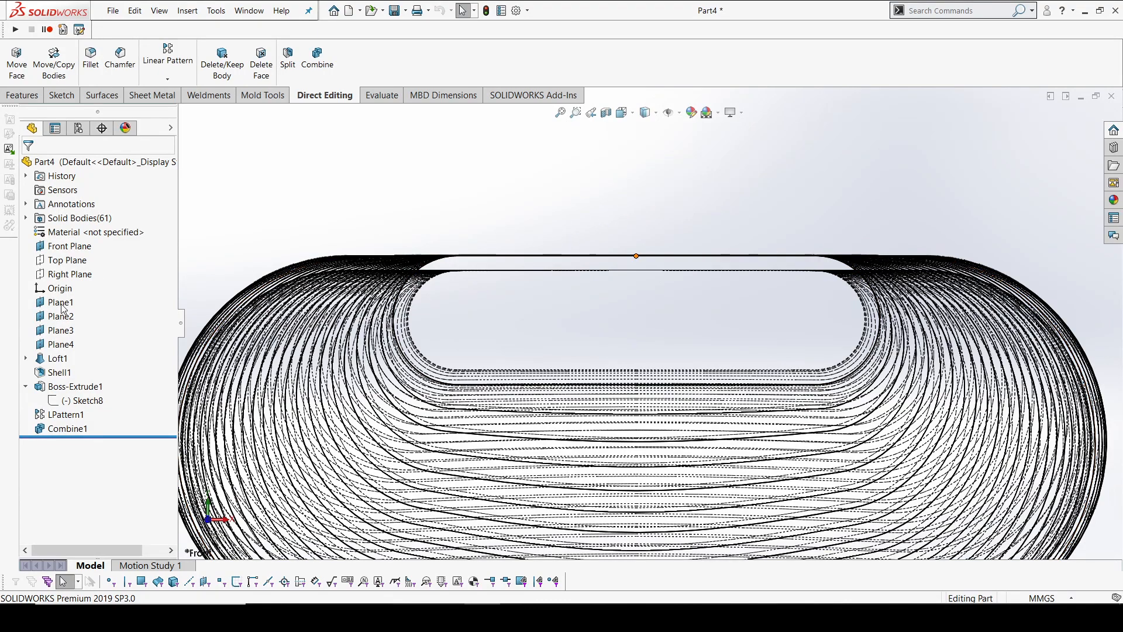
{"action": "left_click", "coordinate": [591, 321]}
{"action": "left_click", "coordinate": [641, 287]}
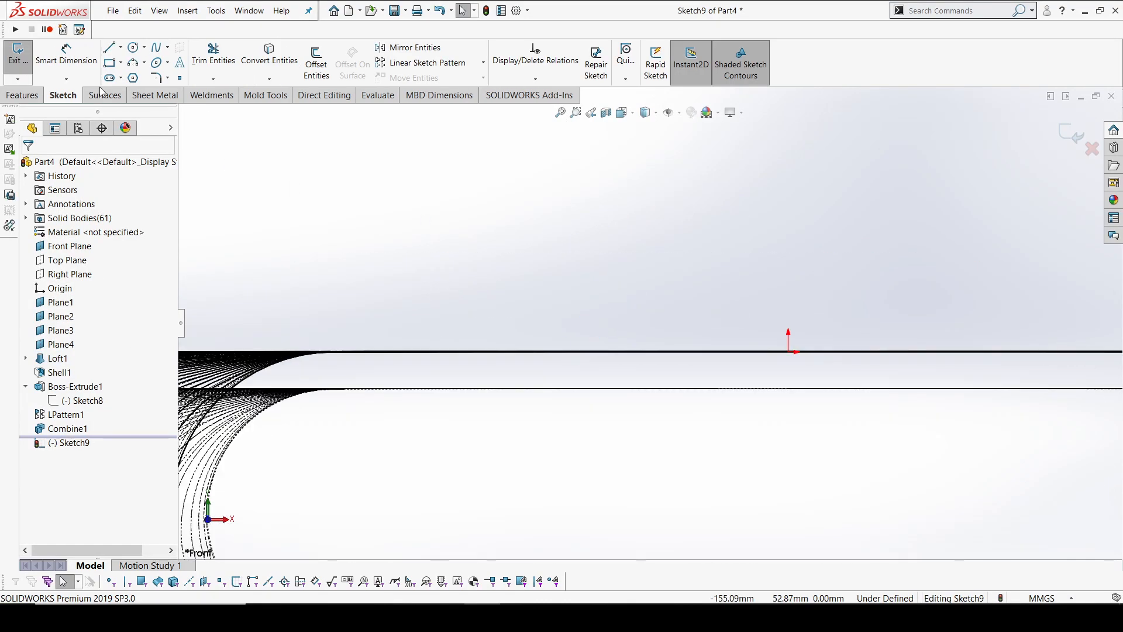
Step: Draw a vertical centerline upward from the sketch origin
{"action": "left_click", "coordinate": [122, 48]}
{"action": "left_click", "coordinate": [137, 78]}
{"action": "scroll", "coordinate": [738, 326], "scroll_direction": "up", "scroll_amount": 5}
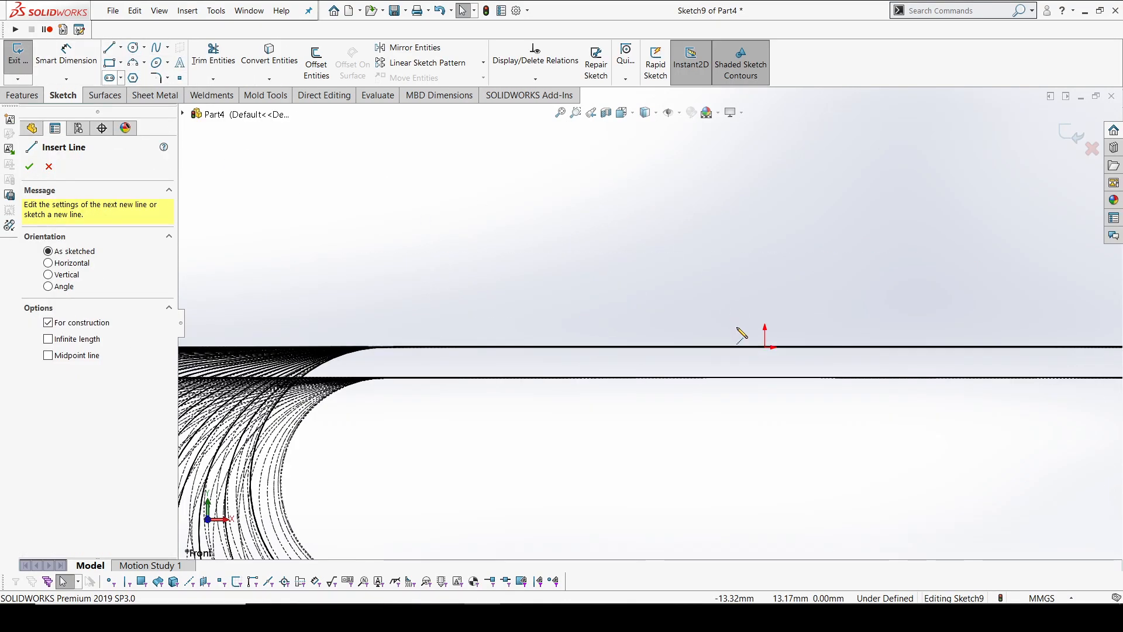
{"action": "mouse_move", "coordinate": [706, 335]}
{"action": "left_mouse_down"}
{"action": "mouse_move", "coordinate": [714, 201]}
{"action": "mouse_move", "coordinate": [706, 207]}
{"action": "left_mouse_up"}
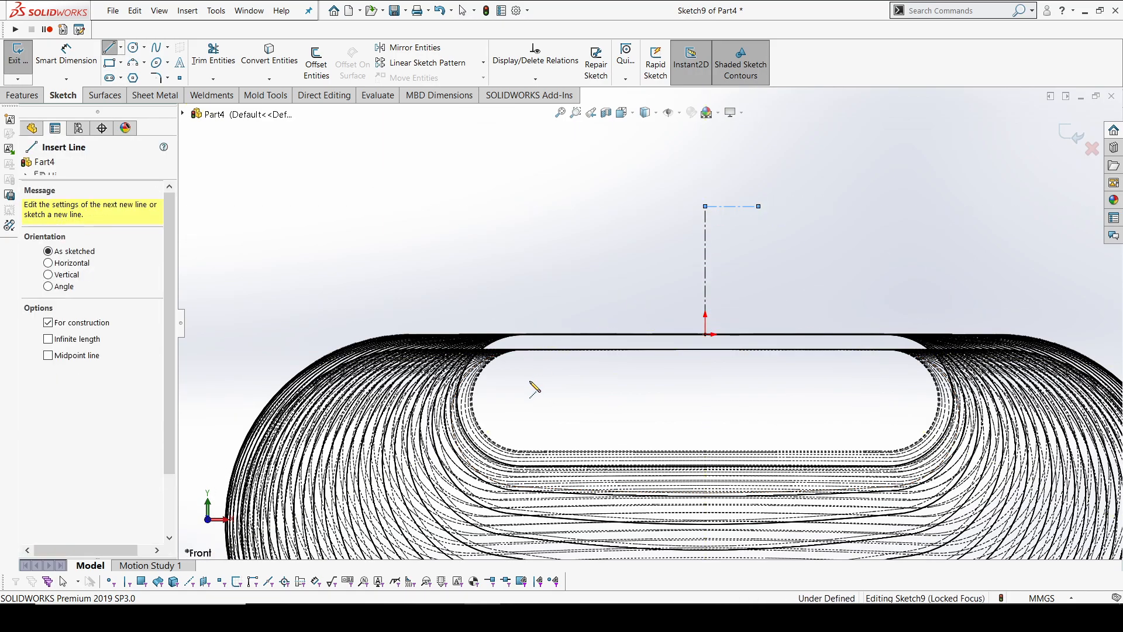
{"action": "scroll", "coordinate": [596, 338], "scroll_direction": "down", "scroll_amount": 3}
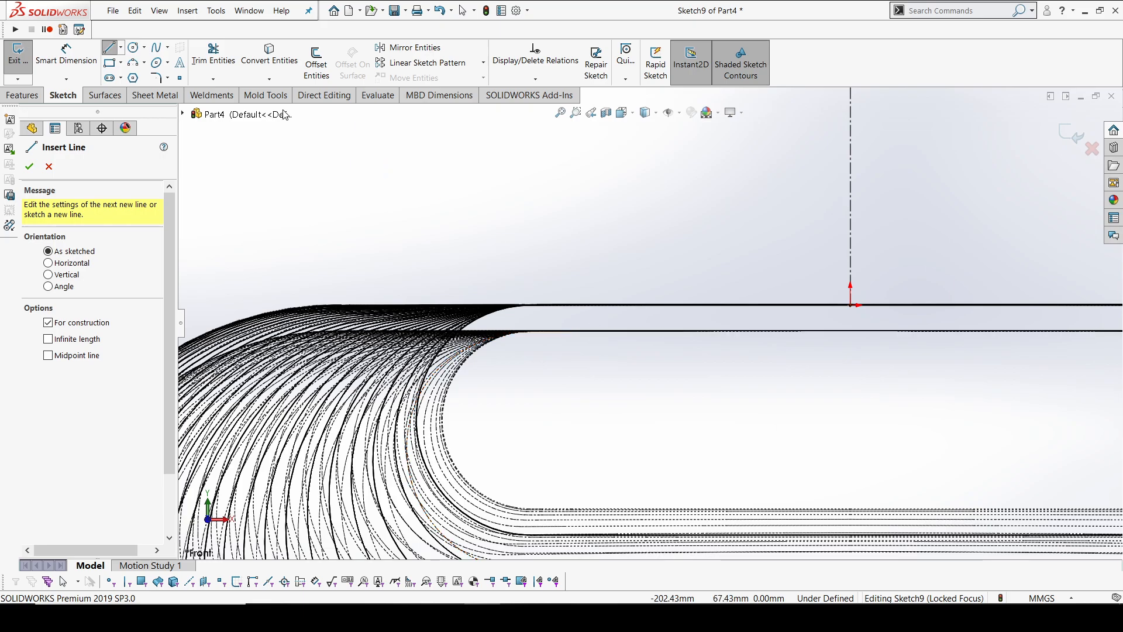
Step: Draw two circles in the upper wall: radius about 3.2 mm near X -100.6 mm and about 3.4 mm directly below the origin
{"action": "left_click", "coordinate": [137, 51]}
{"action": "scroll", "coordinate": [574, 319], "scroll_direction": "down", "scroll_amount": 1}
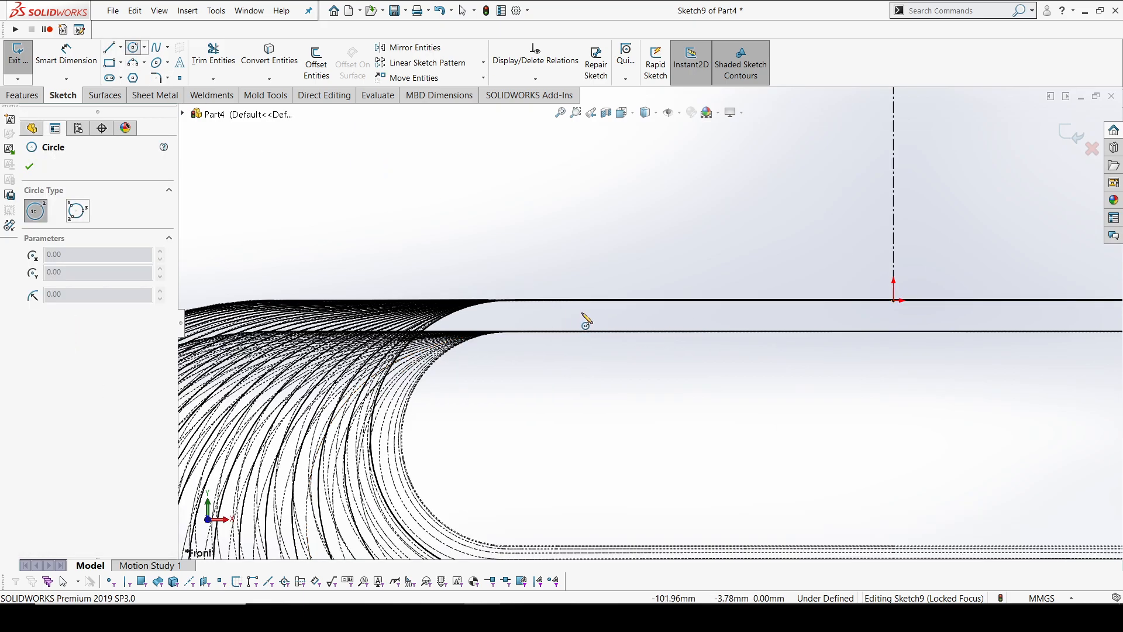
{"action": "left_click", "coordinate": [584, 313]}
{"action": "left_click", "coordinate": [596, 318]}
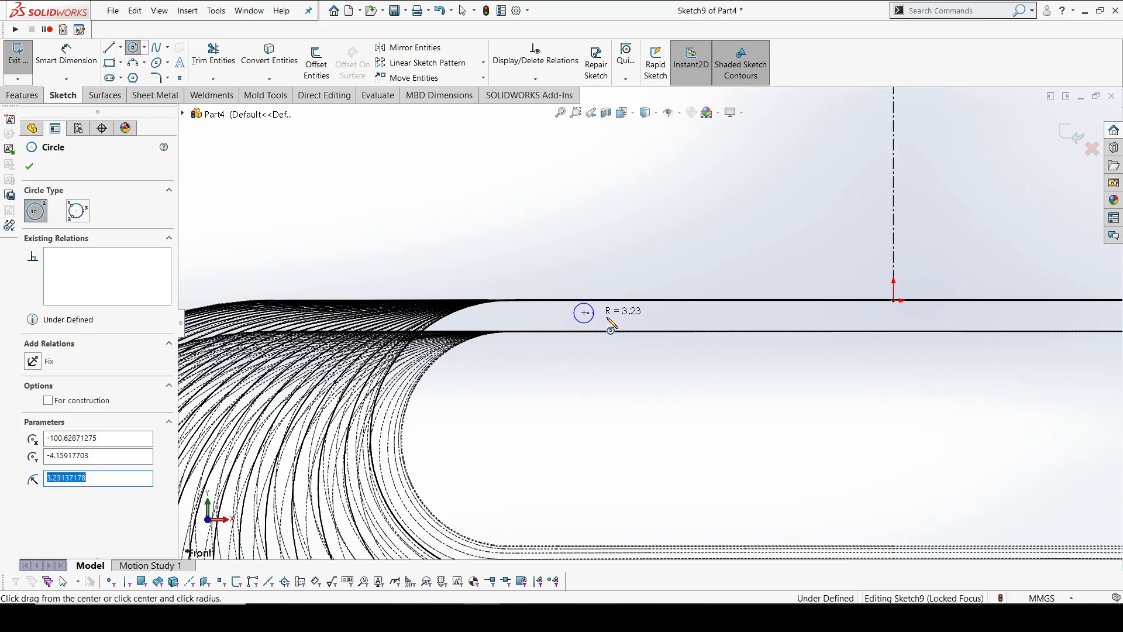
{"action": "left_click", "coordinate": [894, 314]}
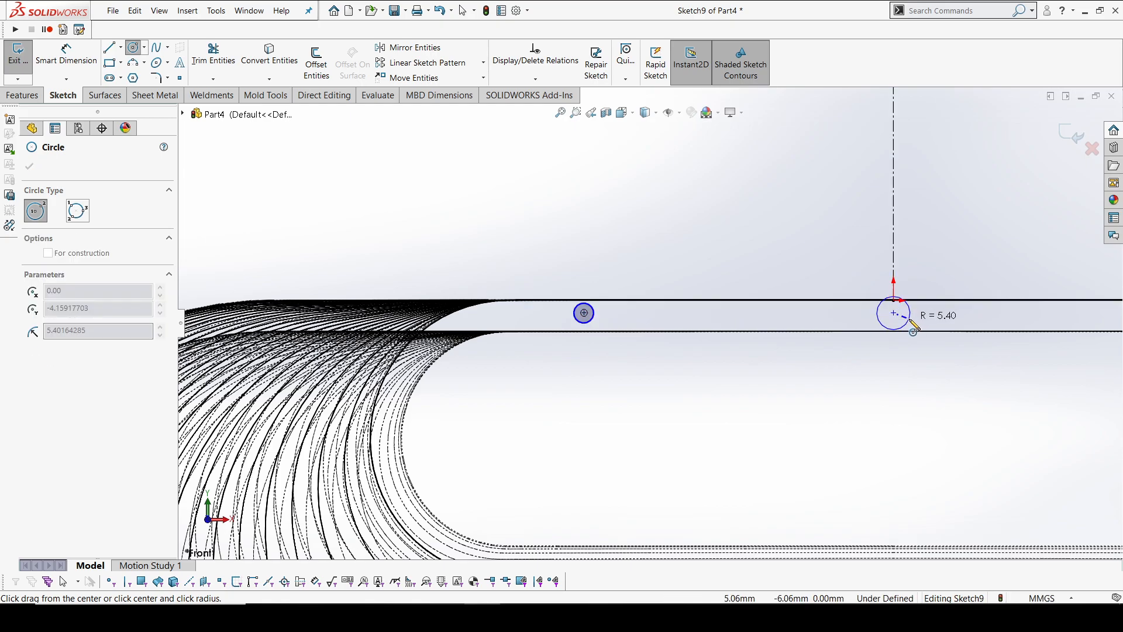
{"action": "left_click", "coordinate": [903, 317]}
{"action": "scroll", "coordinate": [918, 315], "scroll_direction": "up", "scroll_amount": 3}
{"action": "scroll", "coordinate": [948, 312], "scroll_direction": "down", "scroll_amount": 5}
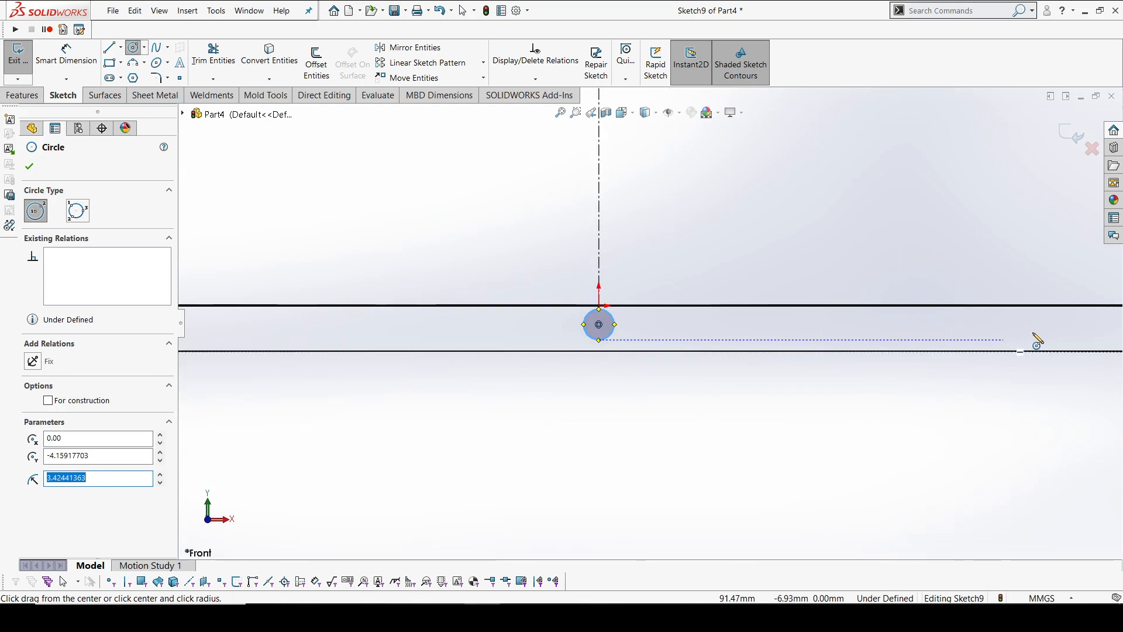
{"action": "scroll", "coordinate": [1021, 335], "scroll_direction": "up", "scroll_amount": 3}
{"action": "left_click", "coordinate": [888, 324]}
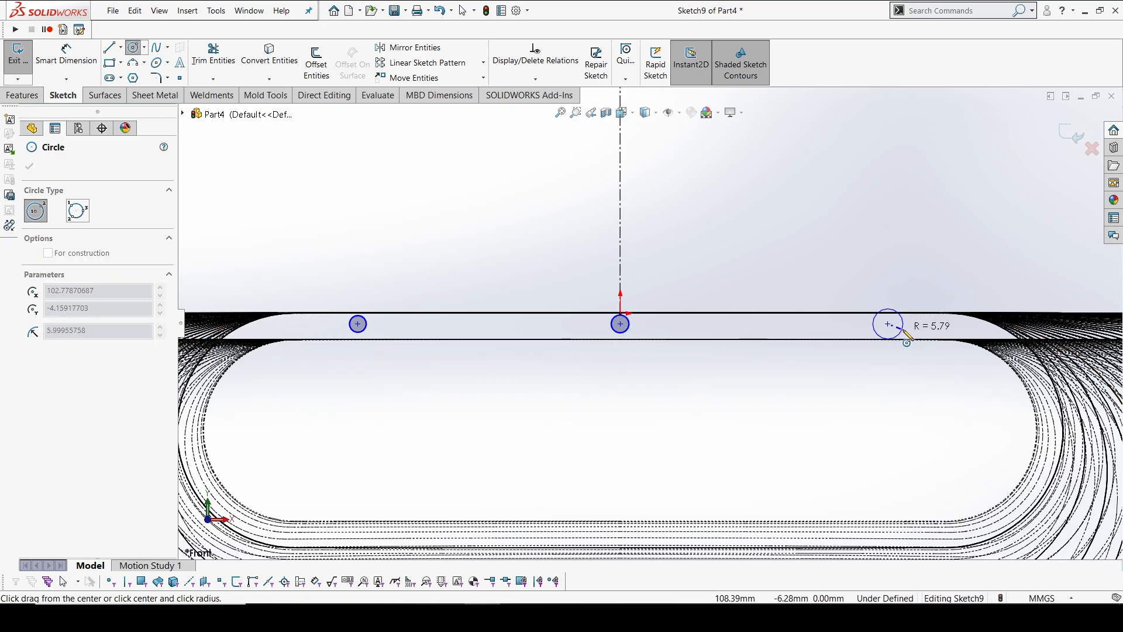
{"action": "key", "text": "Escape"}
Step: Draw a vertical centerline through the outer circle's center, from the wall's inner edge up to its outer edge
{"action": "scroll", "coordinate": [467, 326], "scroll_direction": "down", "scroll_amount": 2}
{"action": "left_click", "coordinate": [121, 47]}
{"action": "left_click", "coordinate": [129, 62]}
{"action": "scroll", "coordinate": [383, 351], "scroll_direction": "down", "scroll_amount": 2}
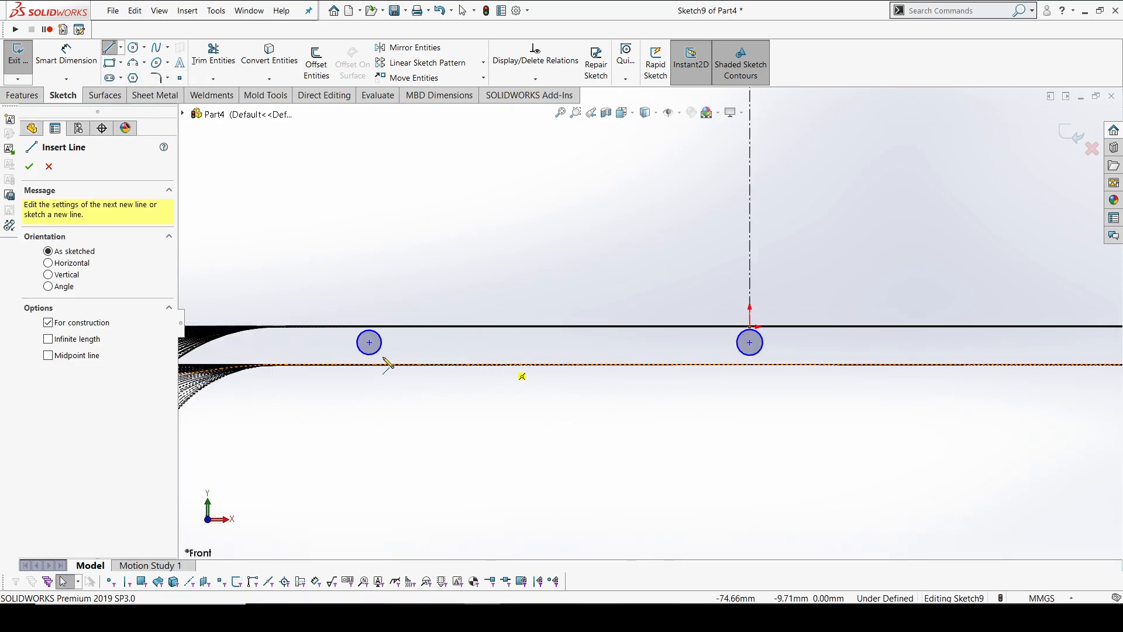
{"action": "left_click", "coordinate": [370, 366]}
{"action": "scroll", "coordinate": [383, 311], "scroll_direction": "down", "scroll_amount": 1}
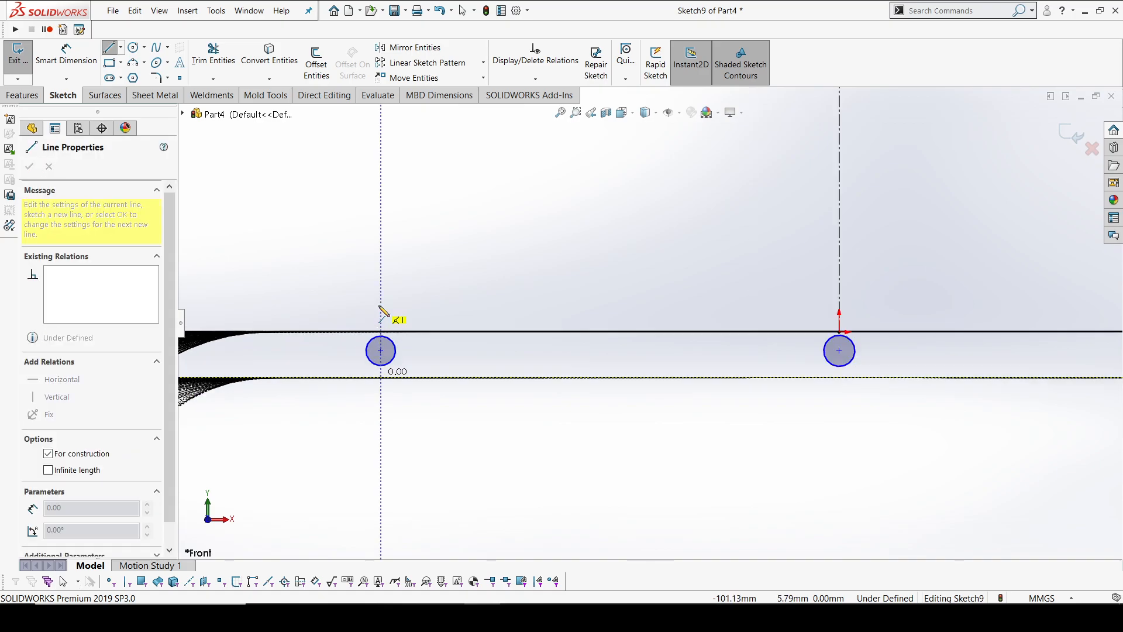
{"action": "left_click", "coordinate": [382, 330]}
{"action": "key", "text": "Escape"}
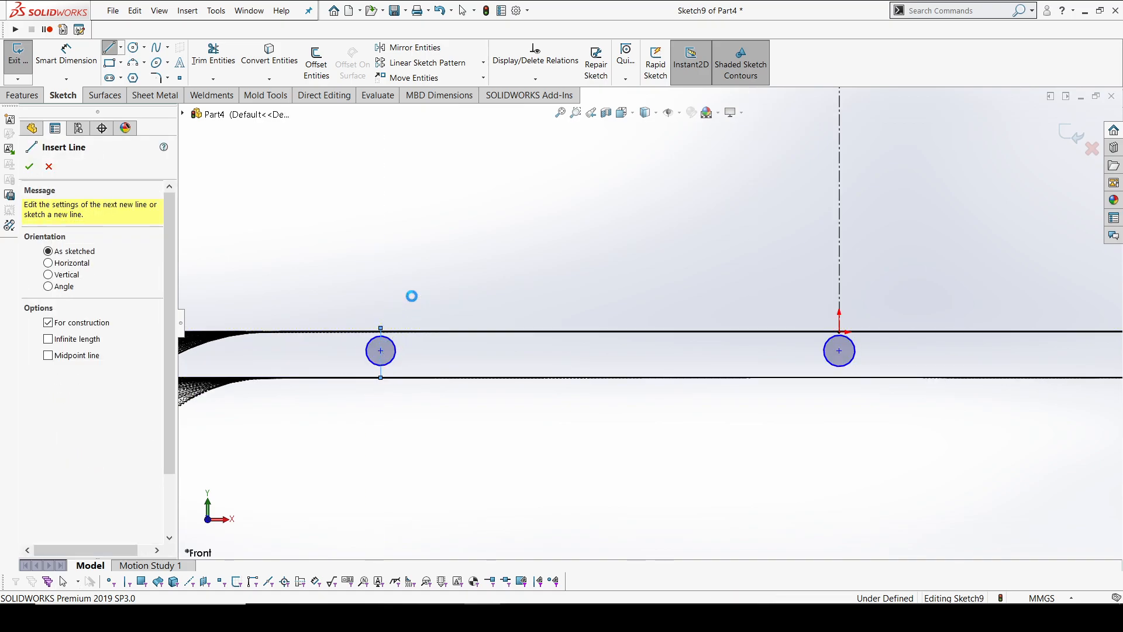
{"action": "key", "text": "Escape"}
Step: Move the upper endpoint of the short centerline onto the wall's outer edge
{"action": "scroll", "coordinate": [426, 350], "scroll_direction": "down", "scroll_amount": 3}
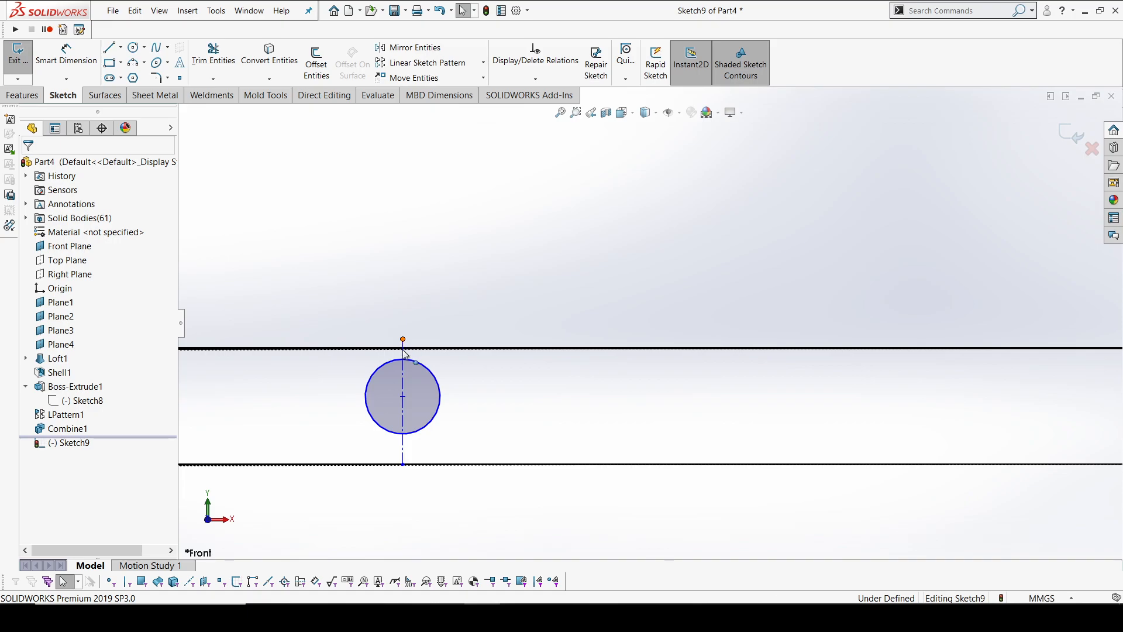
{"action": "left_click", "coordinate": [406, 354]}
{"action": "left_click_drag", "start_coordinate": [403, 351], "coordinate": [403, 350]}
{"action": "left_click", "coordinate": [382, 294]}
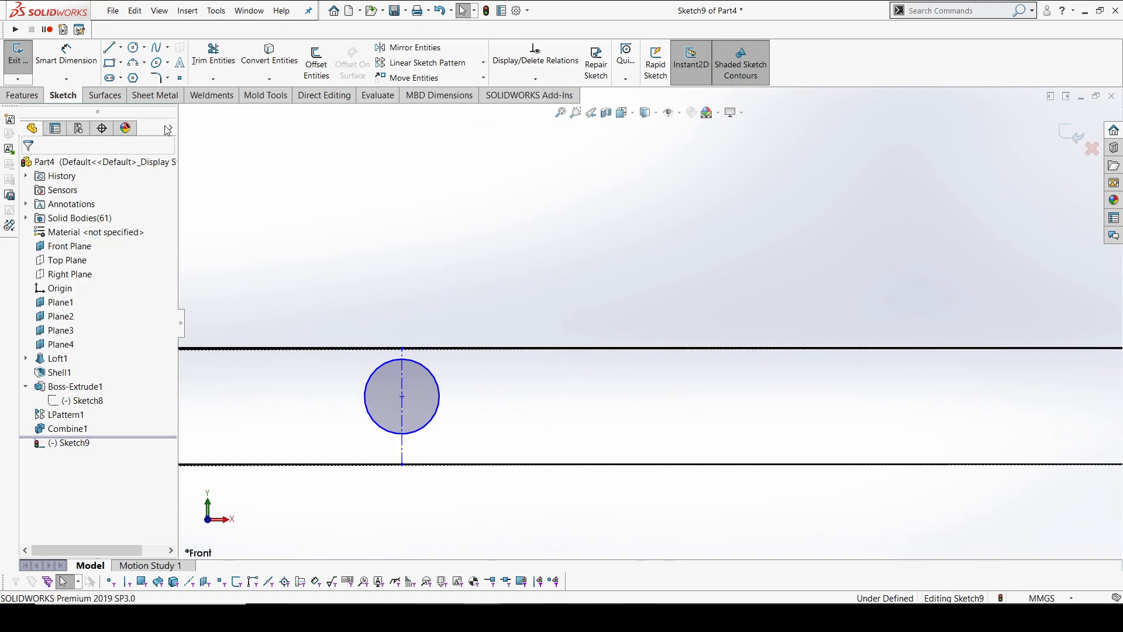
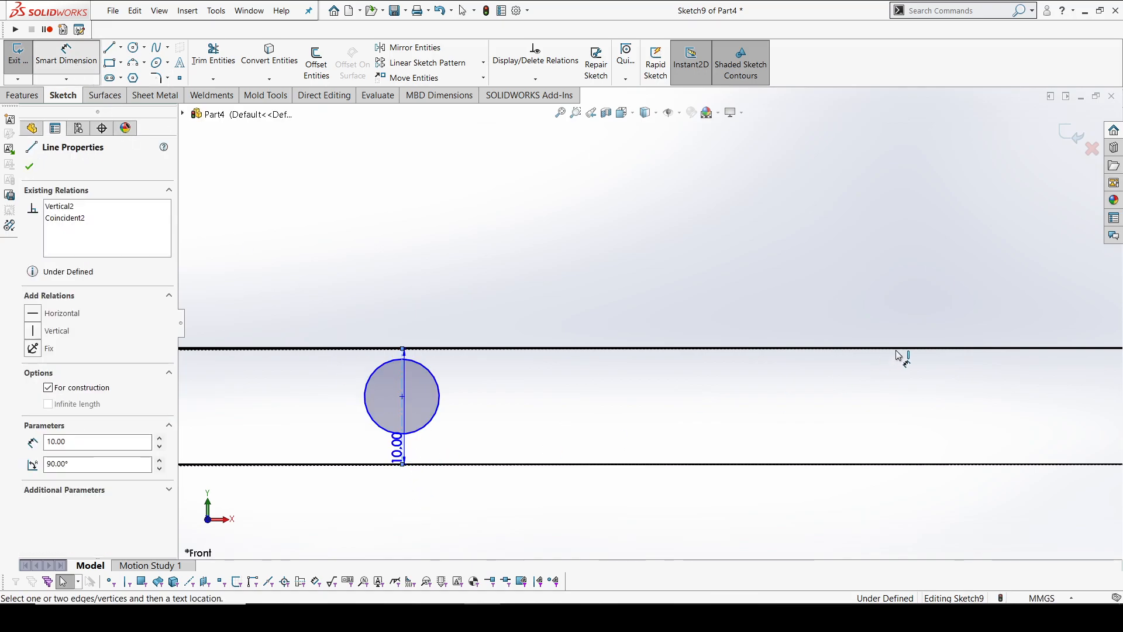
Step: Dimension the horizontal distance from the short centerline's upper endpoint to the central centerline as 100 mm
{"action": "scroll", "coordinate": [930, 345], "scroll_direction": "up", "scroll_amount": 8}
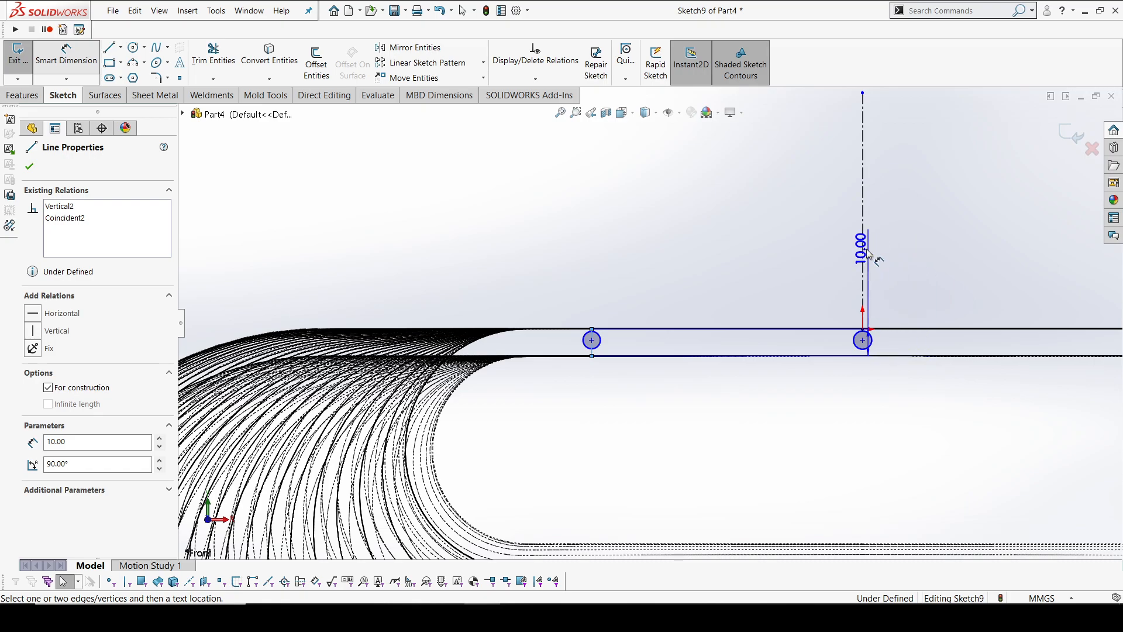
{"action": "left_click", "coordinate": [592, 329]}
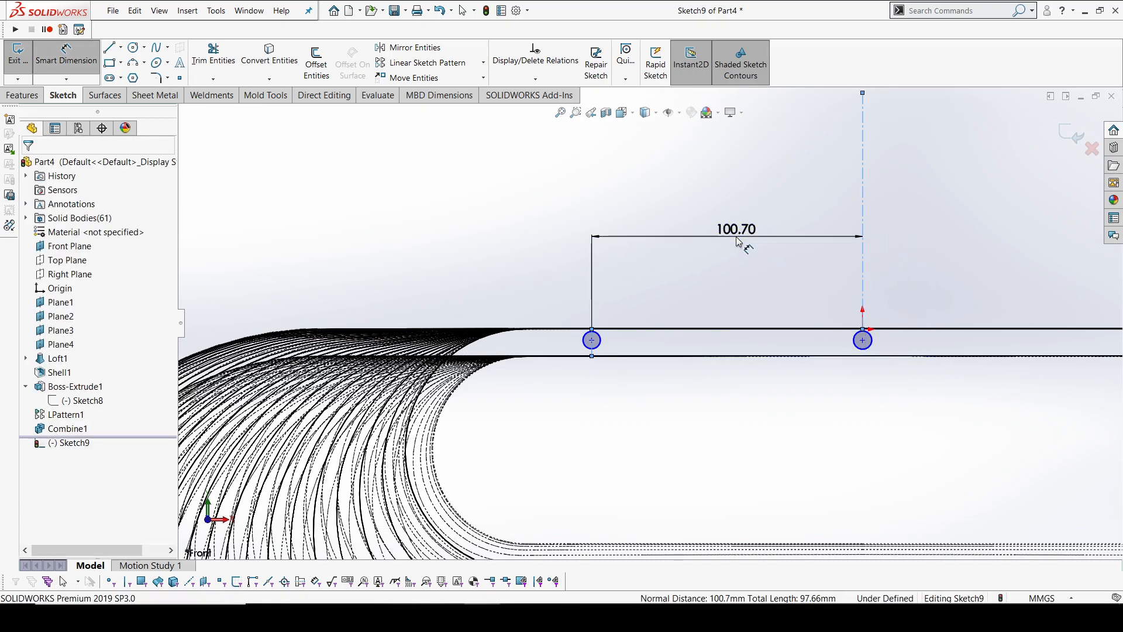
{"action": "left_click", "coordinate": [736, 236]}
{"action": "type", "text": "100"}
{"action": "key", "text": "Return"}
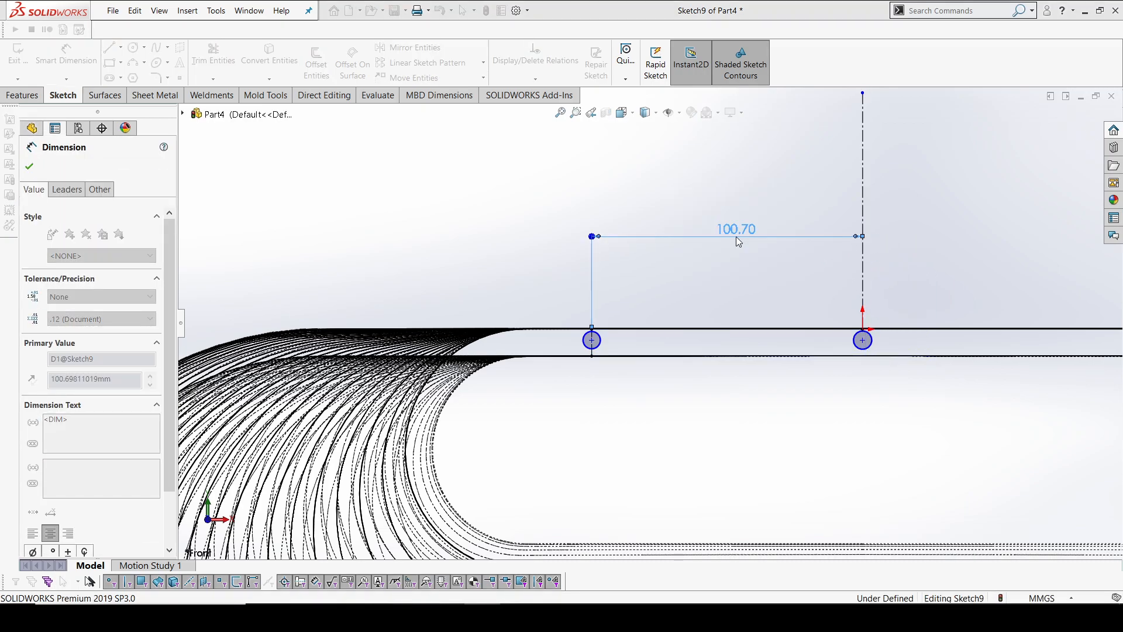
{"action": "left_click", "coordinate": [682, 285]}
{"action": "scroll", "coordinate": [575, 316], "scroll_direction": "down", "scroll_amount": 1}
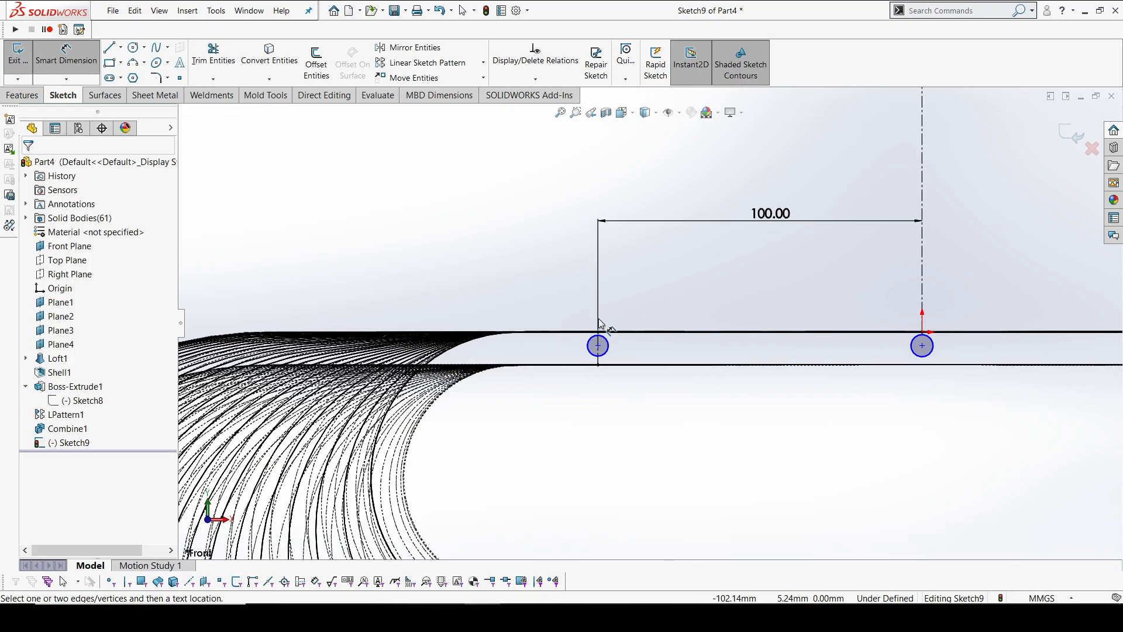
{"action": "left_click", "coordinate": [599, 346]}
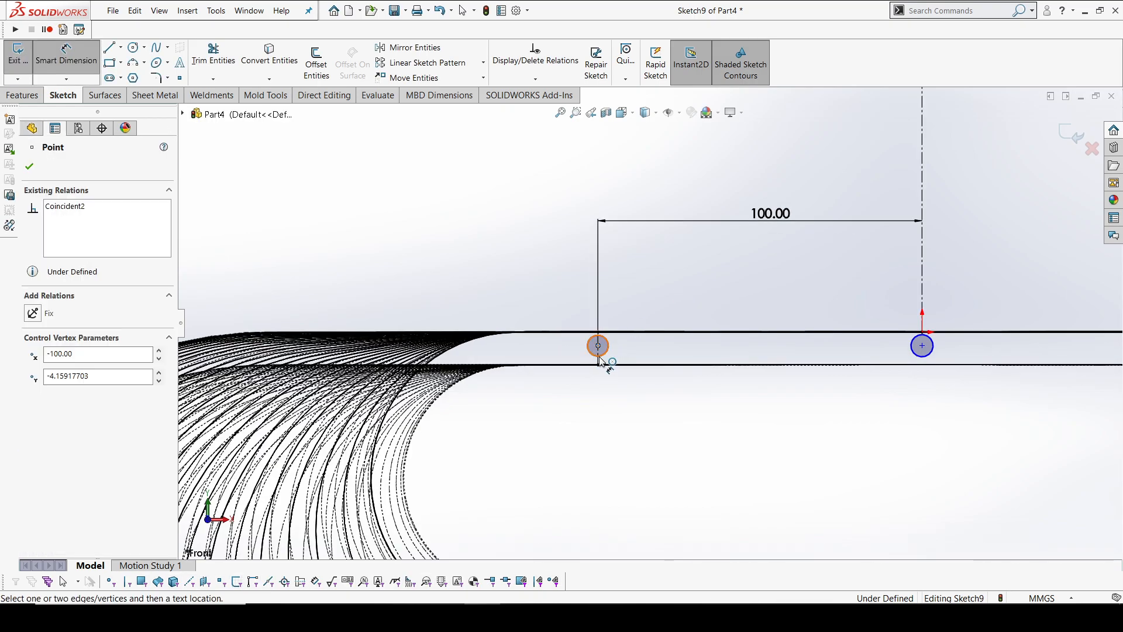
{"action": "left_click", "coordinate": [599, 365]}
{"action": "key", "text": "Escape"}
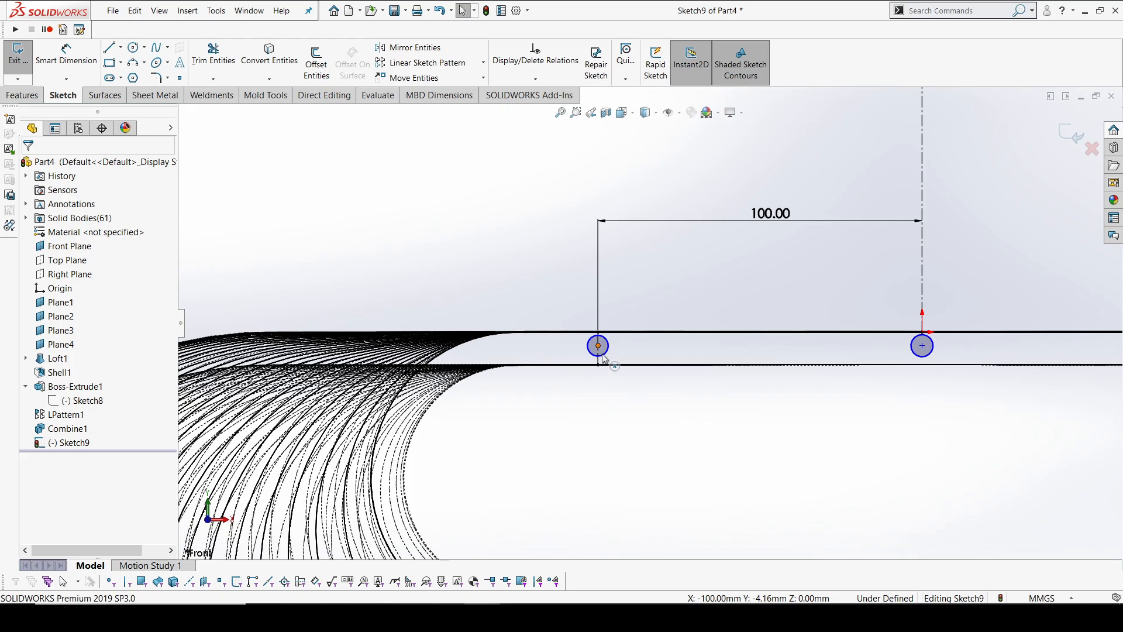
{"action": "left_click", "coordinate": [599, 347]}
{"action": "left_click", "coordinate": [599, 364]}
{"action": "left_click", "coordinate": [598, 346], "text": "ctrl"}
{"action": "scroll", "coordinate": [549, 364], "scroll_direction": "down", "scroll_amount": 9}
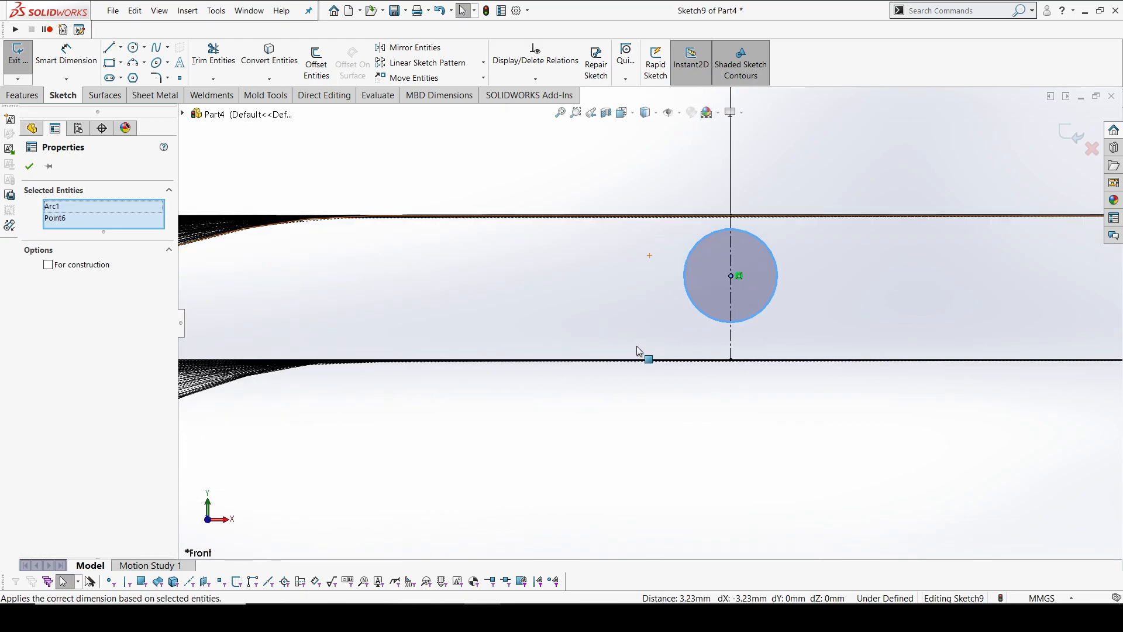
{"action": "left_click", "coordinate": [615, 390]}
Step: Constrain the outer circle's center to the midpoint of the short vertical centerline across the wall
{"action": "left_click", "coordinate": [751, 261]}
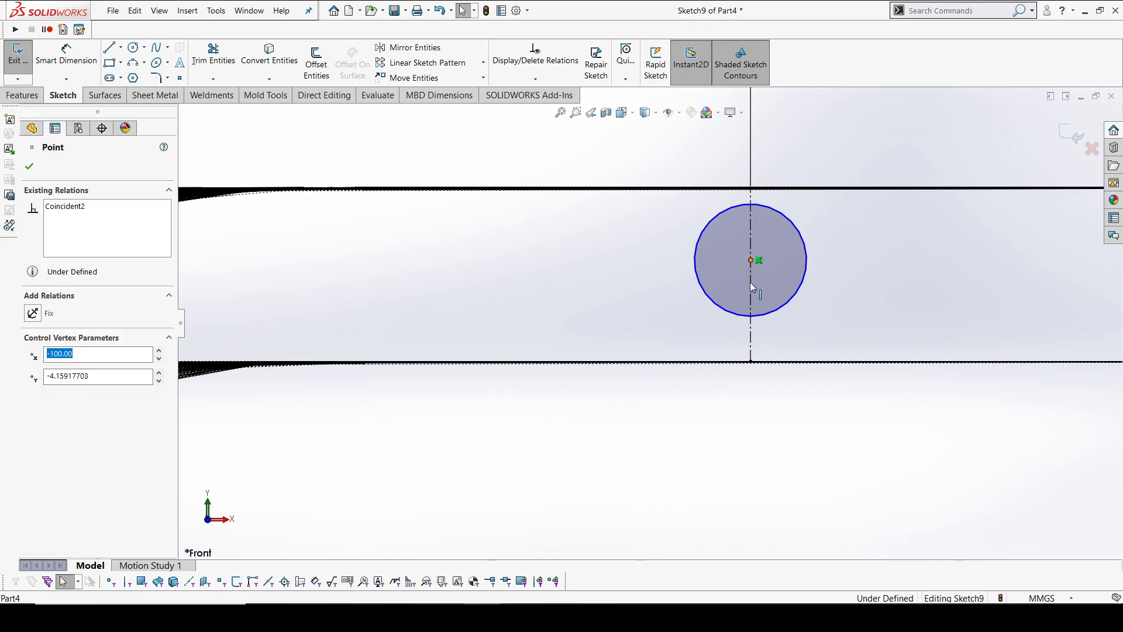
{"action": "left_click", "coordinate": [752, 289], "text": "ctrl"}
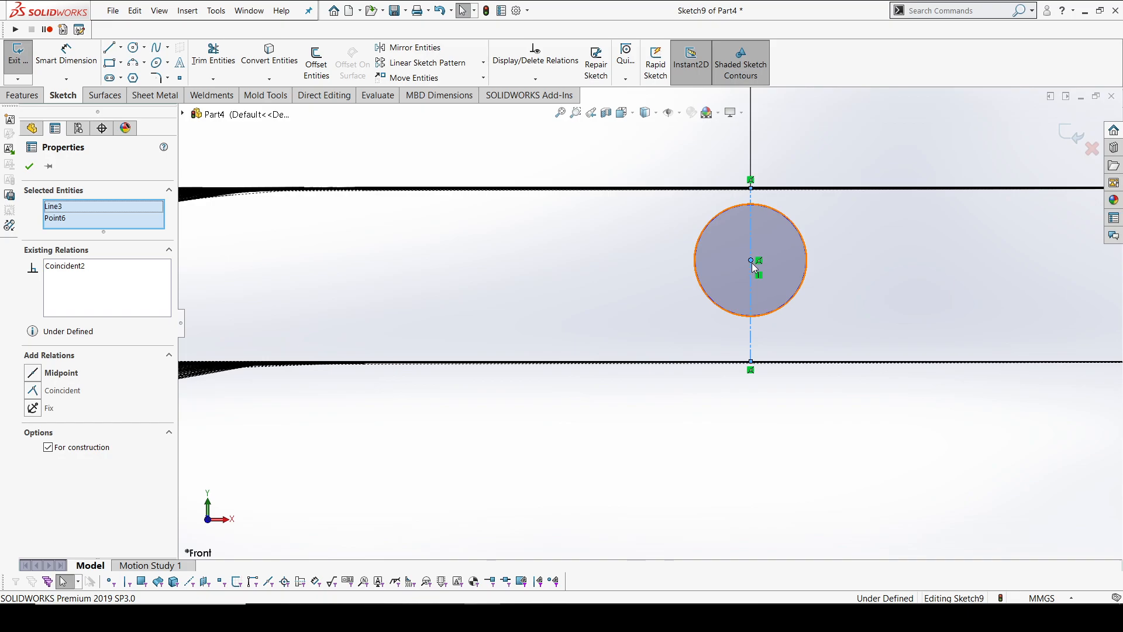
{"action": "left_click", "coordinate": [38, 379]}
{"action": "left_click", "coordinate": [417, 332]}
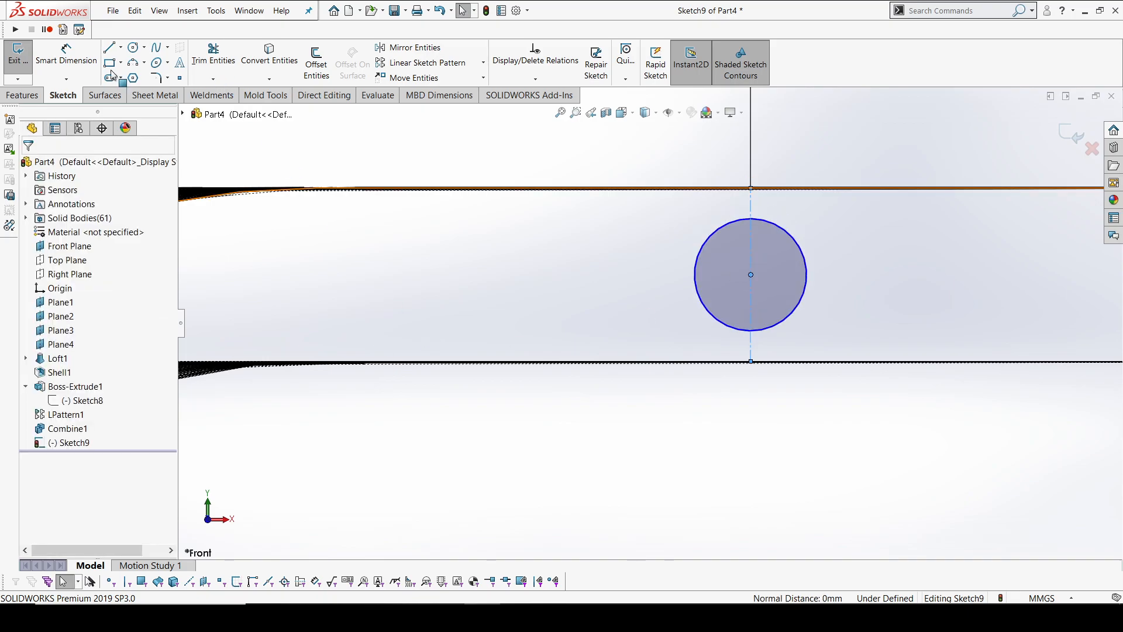
Step: Dimension the outer circle's diameter as 6.5 mm
{"action": "left_click", "coordinate": [73, 59]}
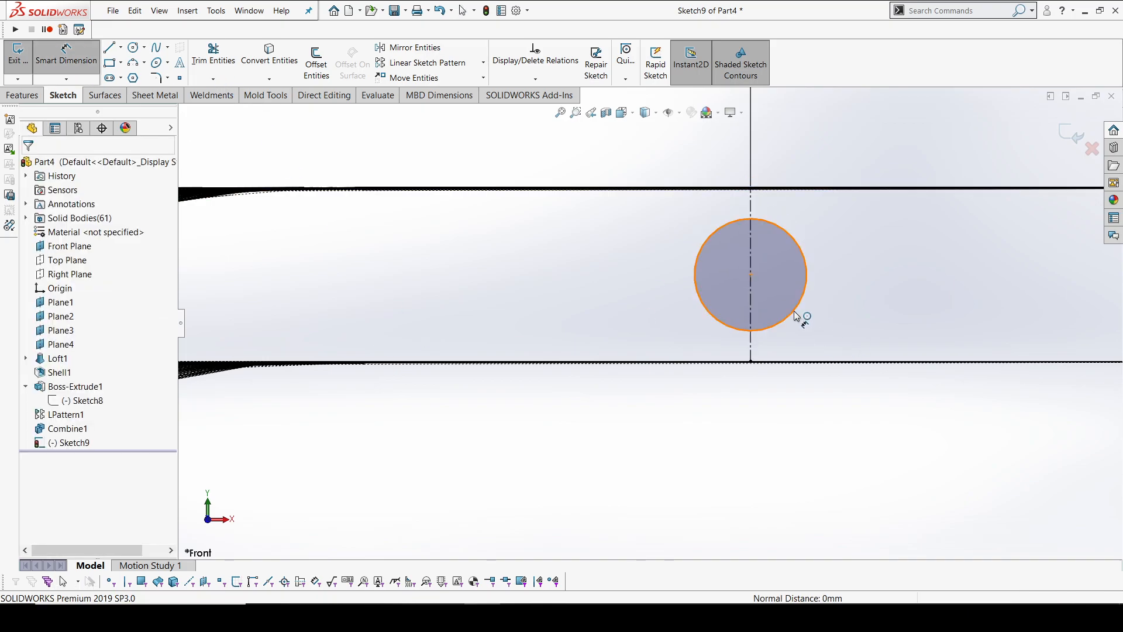
{"action": "left_click", "coordinate": [796, 316]}
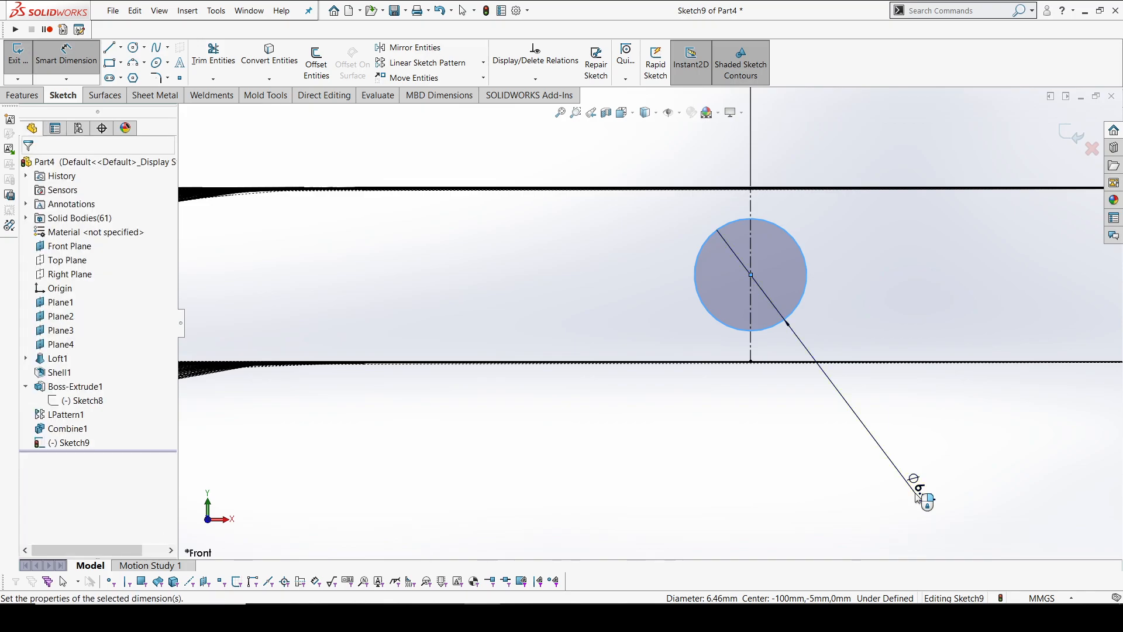
{"action": "left_click", "coordinate": [918, 497]}
{"action": "type", "text": "6.5"}
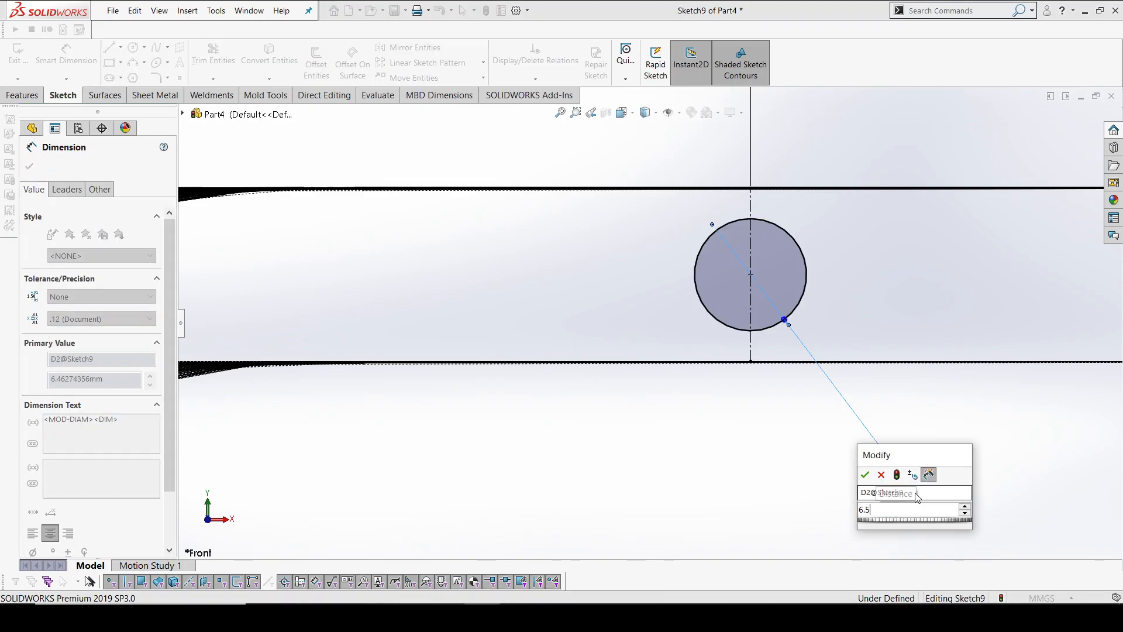
{"action": "key", "text": "Return"}
{"action": "scroll", "coordinate": [708, 382], "scroll_direction": "down", "scroll_amount": 8}
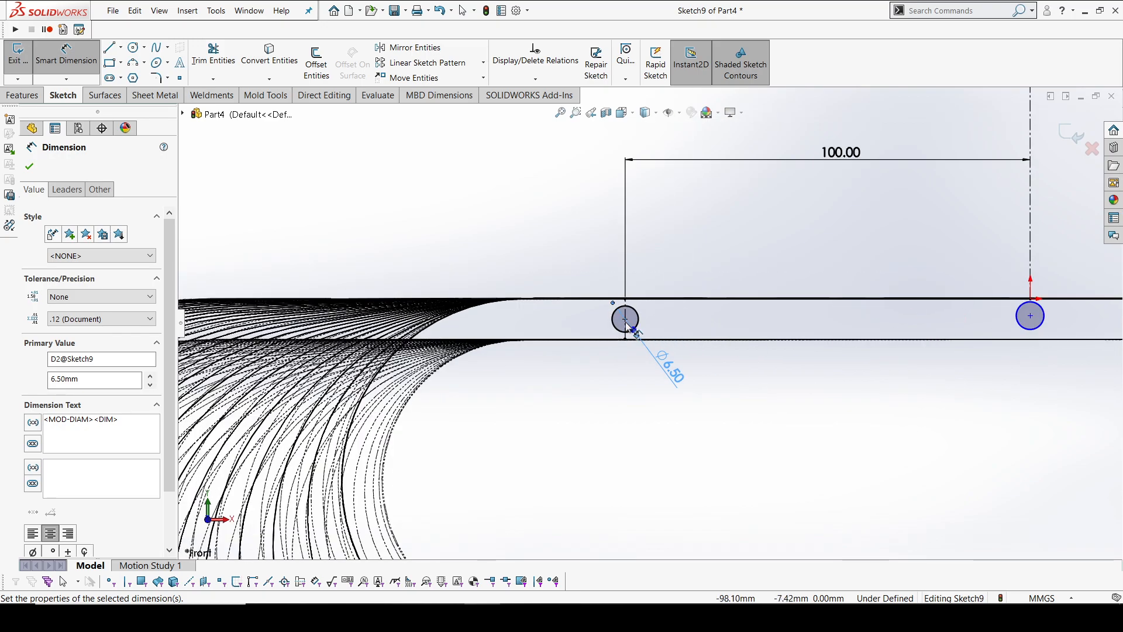
{"action": "key", "text": "Escape"}
Step: Add a horizontal relation between the center of the 6.5 mm circle and the center of the circle below the origin
{"action": "left_click", "coordinate": [625, 320]}
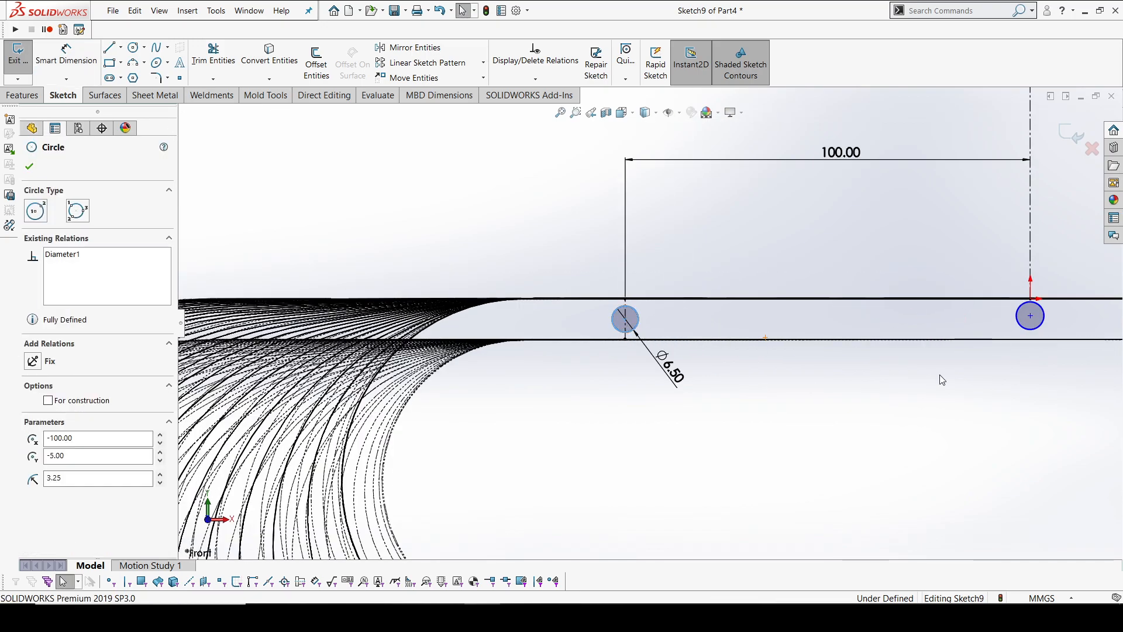
{"action": "key", "text": "Escape"}
{"action": "scroll", "coordinate": [714, 355], "scroll_direction": "up", "scroll_amount": 2}
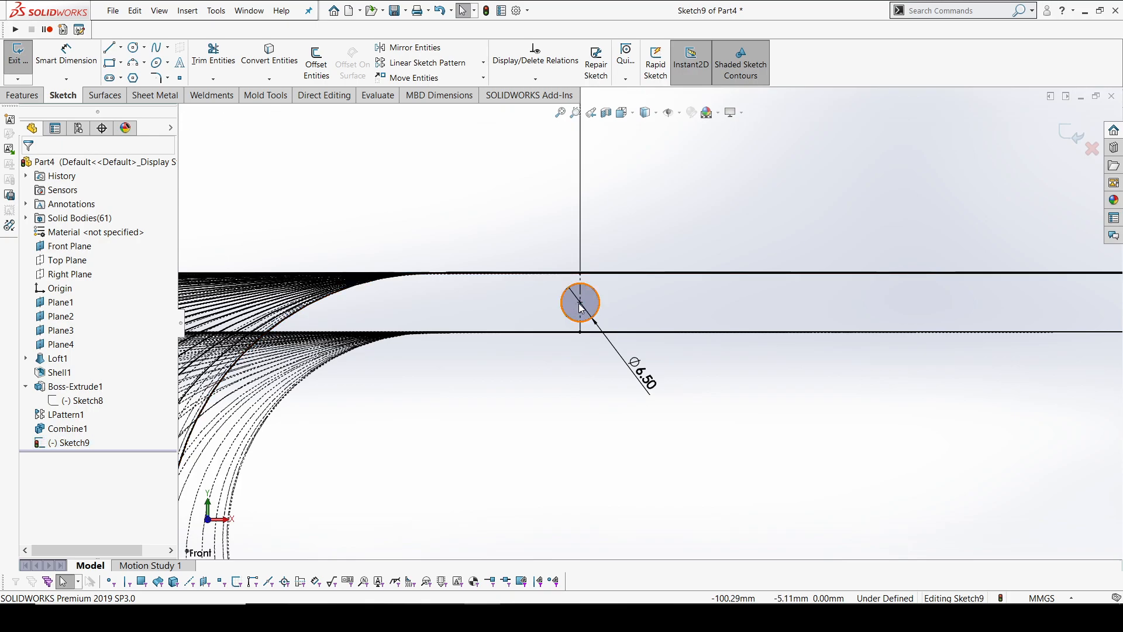
{"action": "left_click", "coordinate": [580, 304]}
{"action": "scroll", "coordinate": [816, 398], "scroll_direction": "down", "scroll_amount": 2}
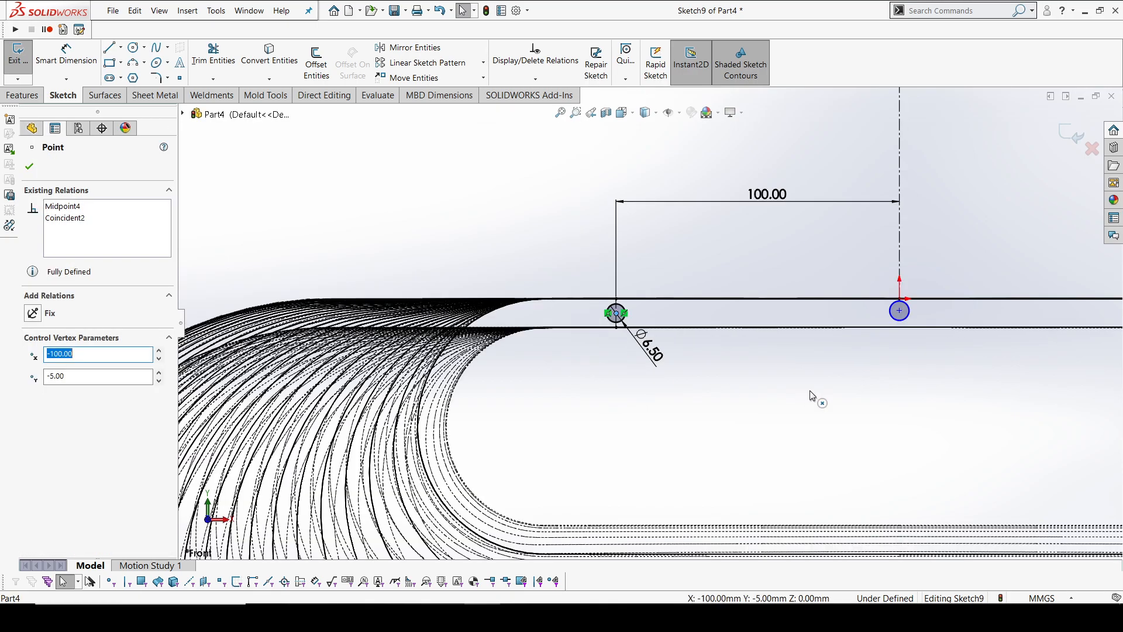
{"action": "left_click", "coordinate": [899, 312], "text": "ctrl"}
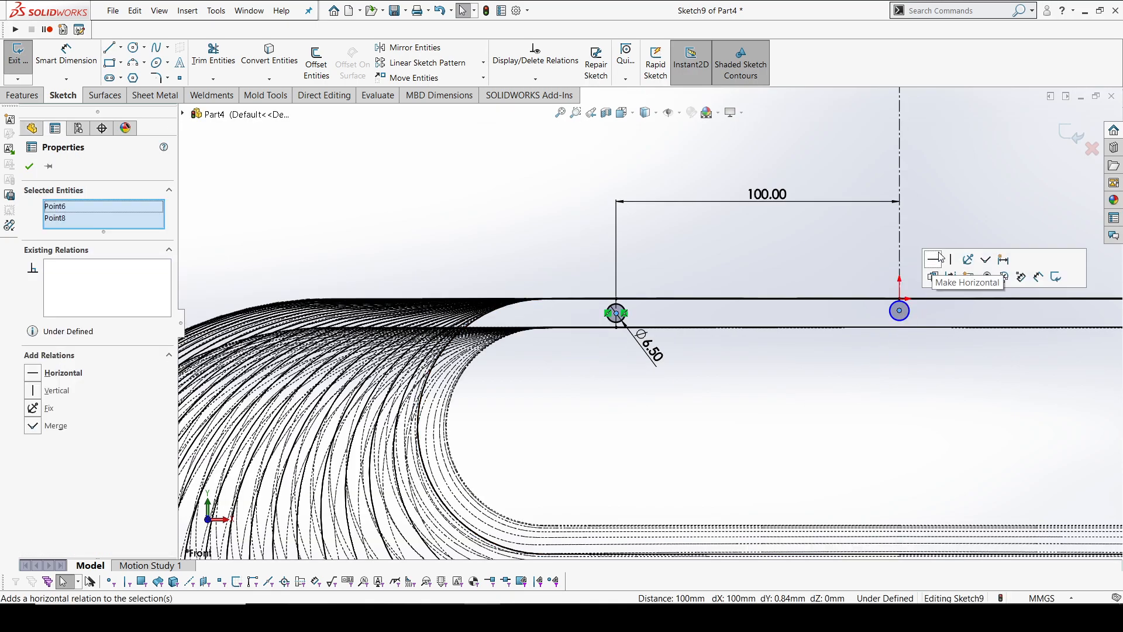
{"action": "left_click", "coordinate": [931, 267]}
{"action": "left_click", "coordinate": [817, 251]}
Step: Add an equal relation between the outer circle and the circle below the origin
{"action": "scroll", "coordinate": [812, 324], "scroll_direction": "up", "scroll_amount": 1}
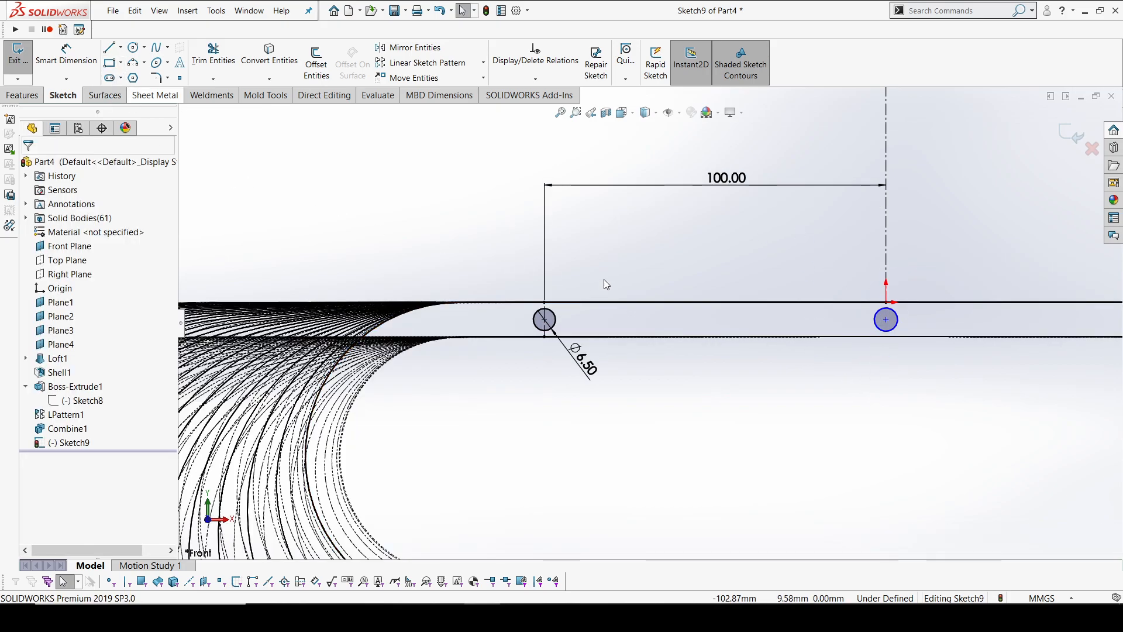
{"action": "left_click", "coordinate": [551, 311], "text": "ctrl"}
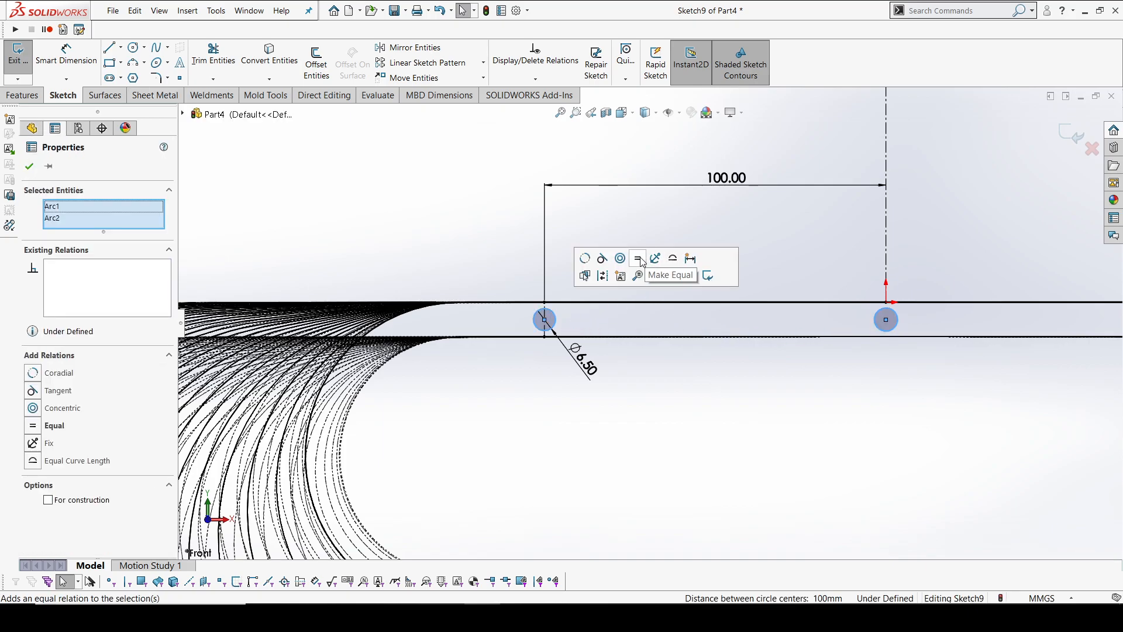
{"action": "left_click", "coordinate": [656, 258]}
{"action": "left_click", "coordinate": [662, 229]}
Step: Mirror the outer circle and its short centerline about the central vertical centerline, keeping the originals
{"action": "left_click", "coordinate": [420, 48]}
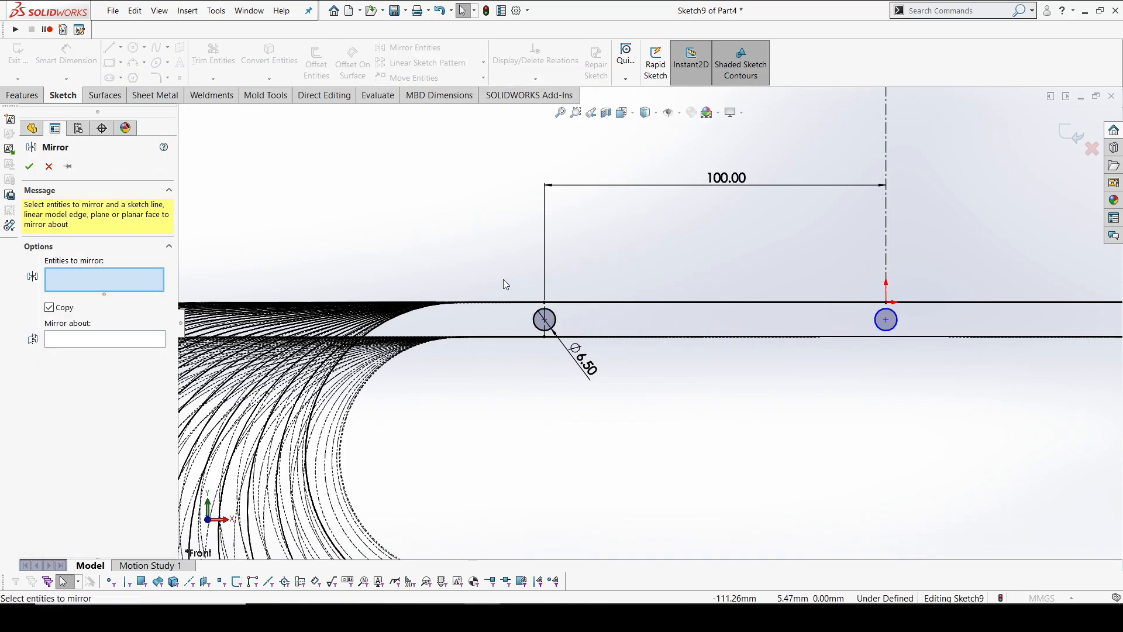
{"action": "left_click_drag", "start_coordinate": [512, 272], "coordinate": [597, 377]}
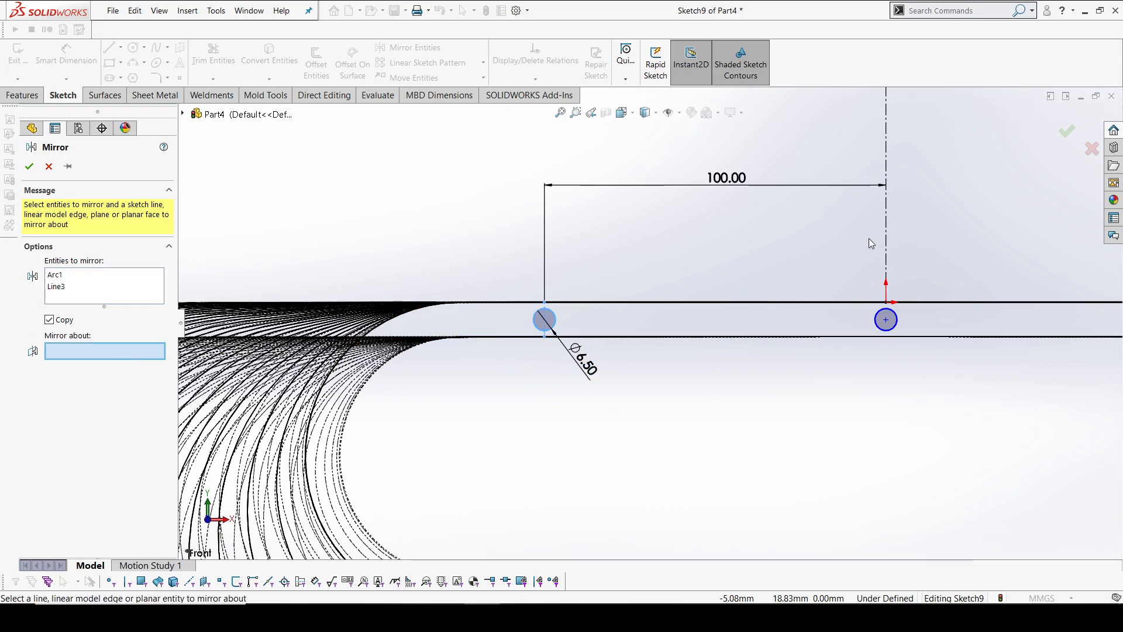
{"action": "left_click", "coordinate": [886, 241]}
{"action": "left_click", "coordinate": [29, 168]}
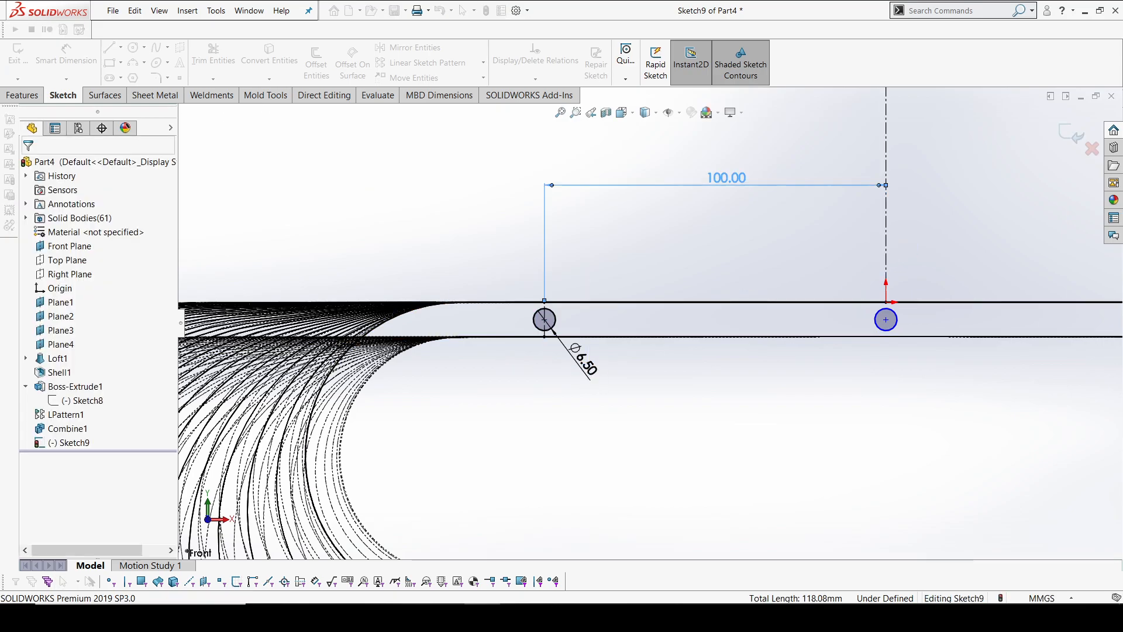
Step: Make the middle circle's center coincident with the central vertical centerline
{"action": "left_click", "coordinate": [887, 323]}
{"action": "left_click", "coordinate": [890, 322]}
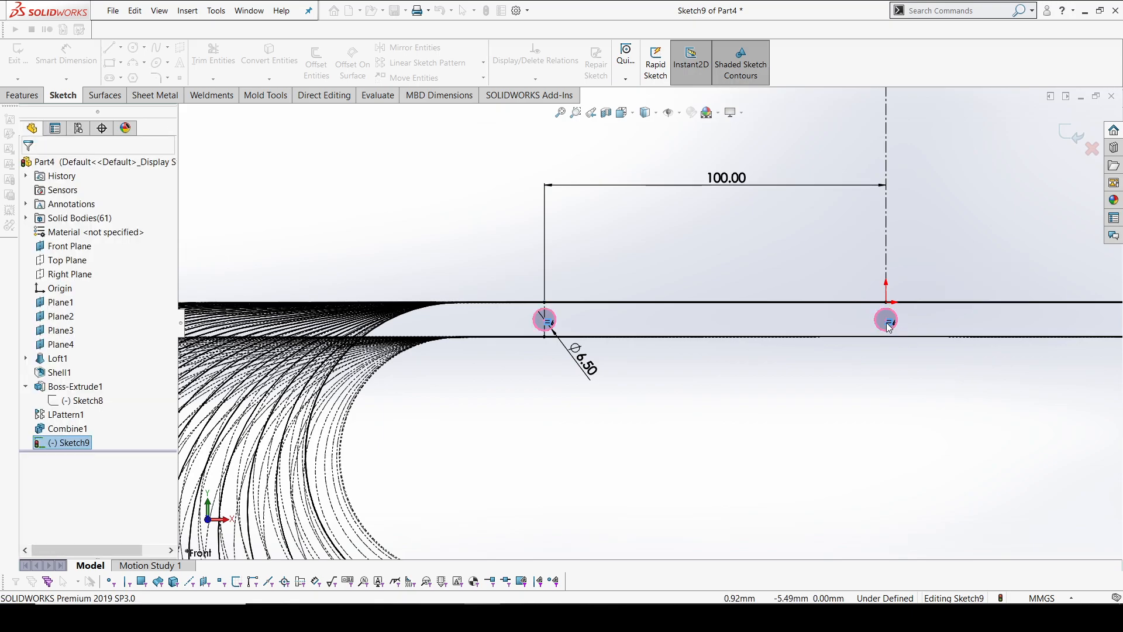
{"action": "left_click", "coordinate": [907, 311]}
{"action": "scroll", "coordinate": [907, 311], "scroll_direction": "down", "scroll_amount": 2}
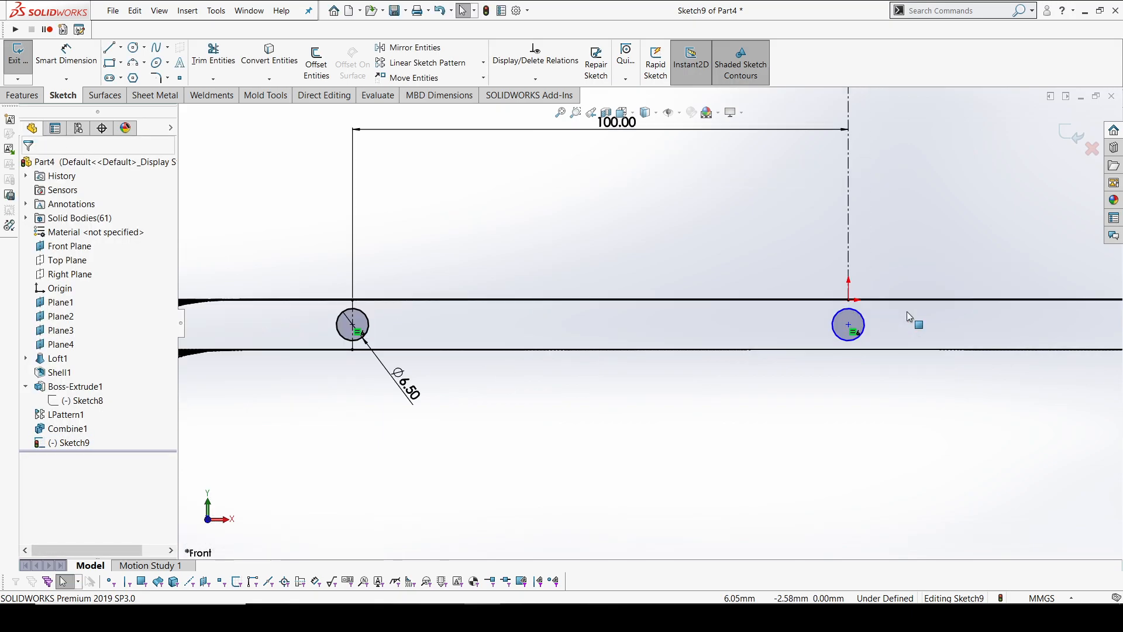
{"action": "left_click", "coordinate": [848, 324]}
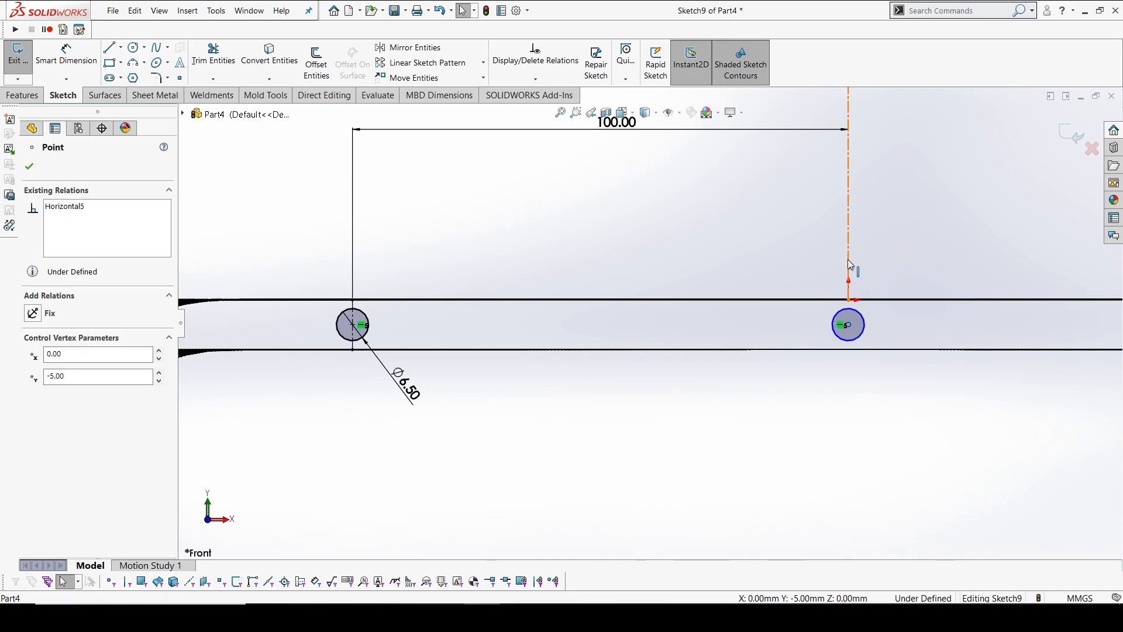
{"action": "left_click", "coordinate": [849, 265]}
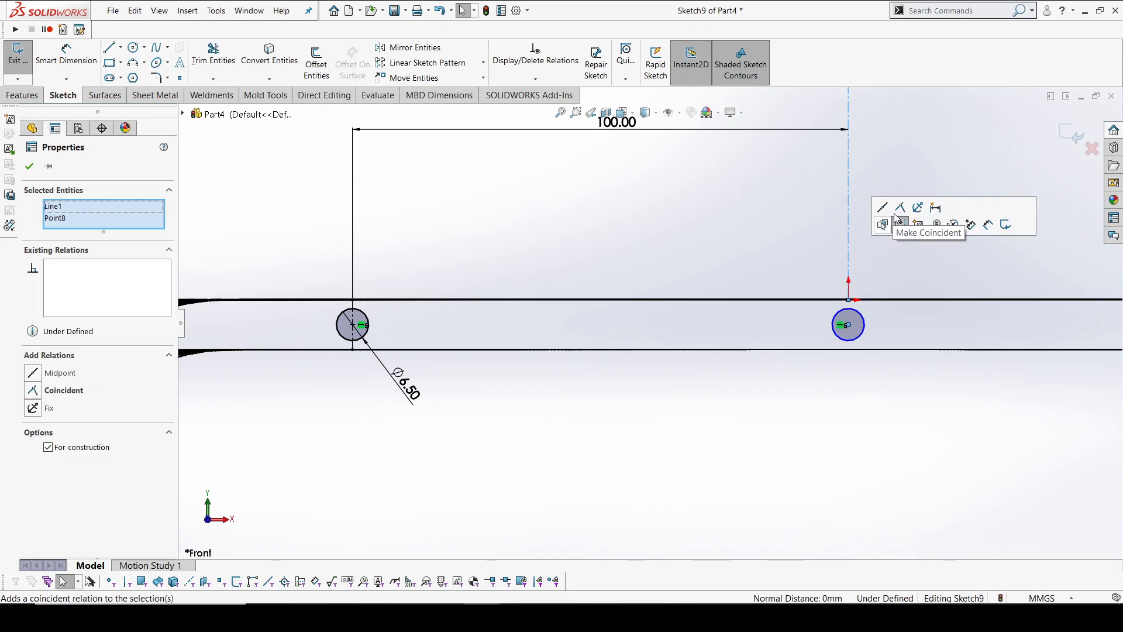
{"action": "left_click", "coordinate": [901, 214]}
{"action": "left_click", "coordinate": [900, 282]}
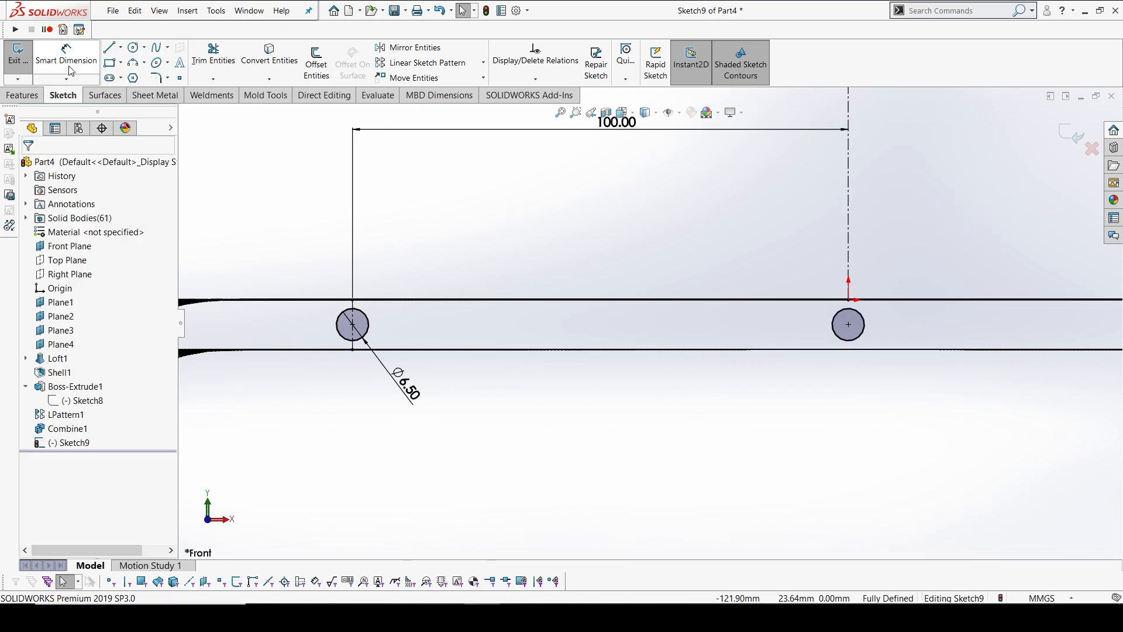
Step: Extrude-cut the three circles through the slices with a blind depth of 1321 mm, applied to all bodies
{"action": "left_click", "coordinate": [21, 95]}
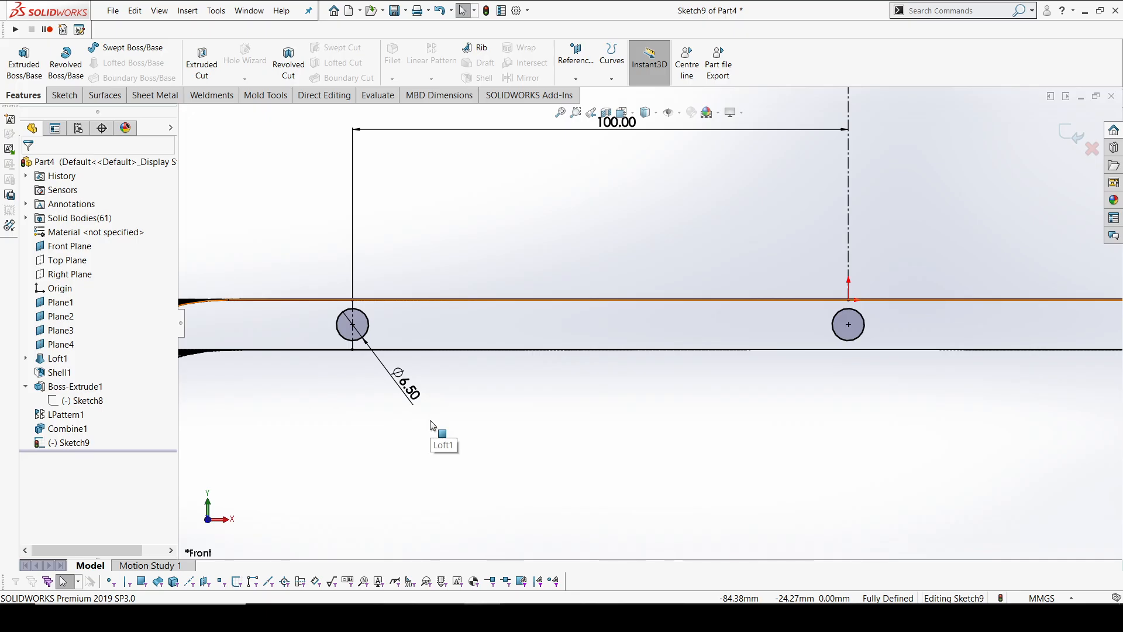
{"action": "scroll", "coordinate": [602, 308], "scroll_direction": "up", "scroll_amount": 5}
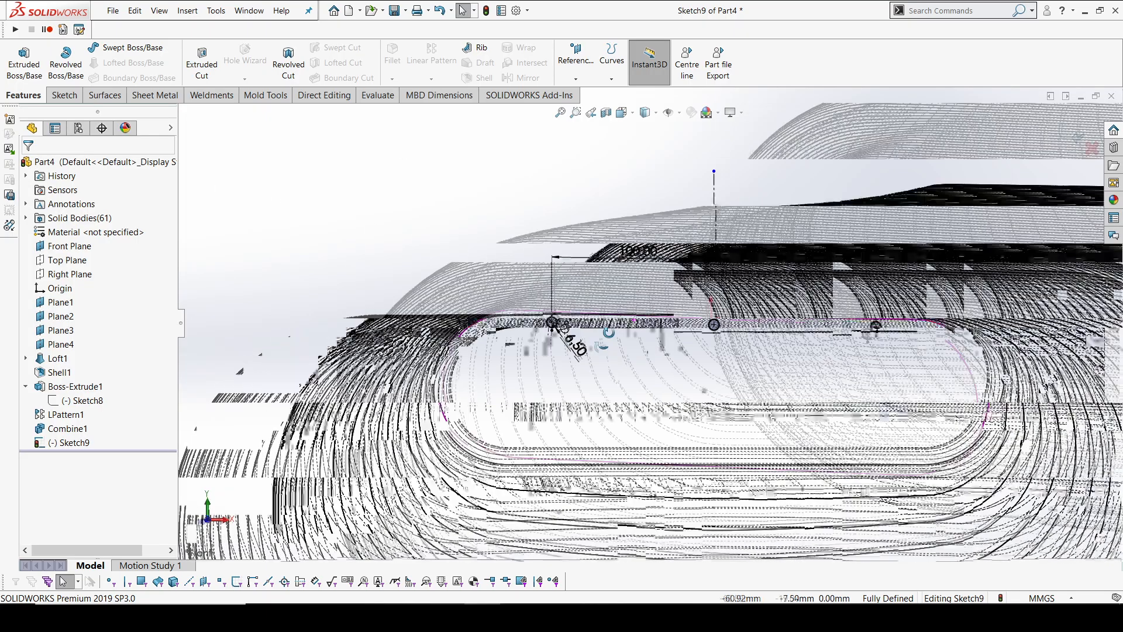
{"action": "middle_click_drag", "start_coordinate": [609, 332], "coordinate": [576, 348]}
{"action": "scroll", "coordinate": [603, 339], "scroll_direction": "up", "scroll_amount": 3}
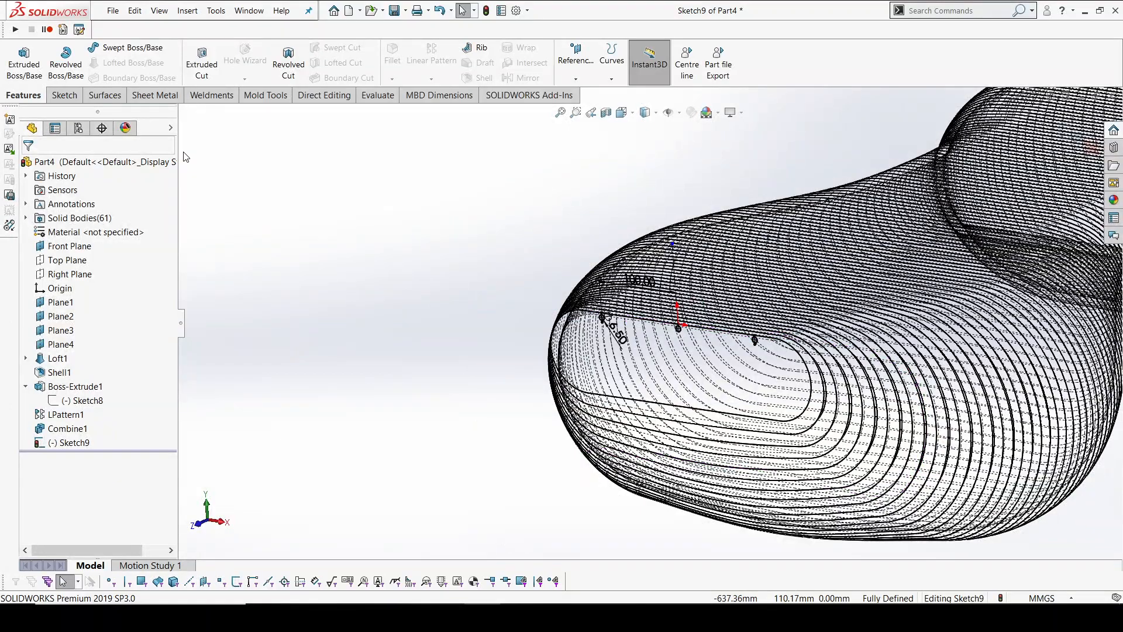
{"action": "left_click", "coordinate": [189, 64]}
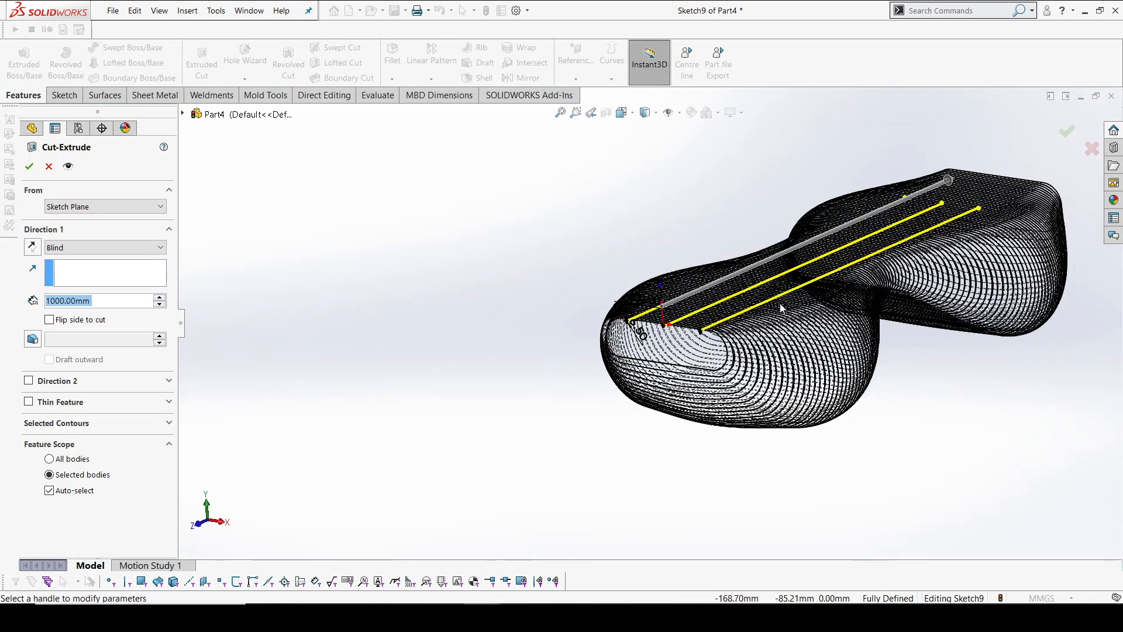
{"action": "left_click_drag", "start_coordinate": [736, 250], "coordinate": [817, 221]}
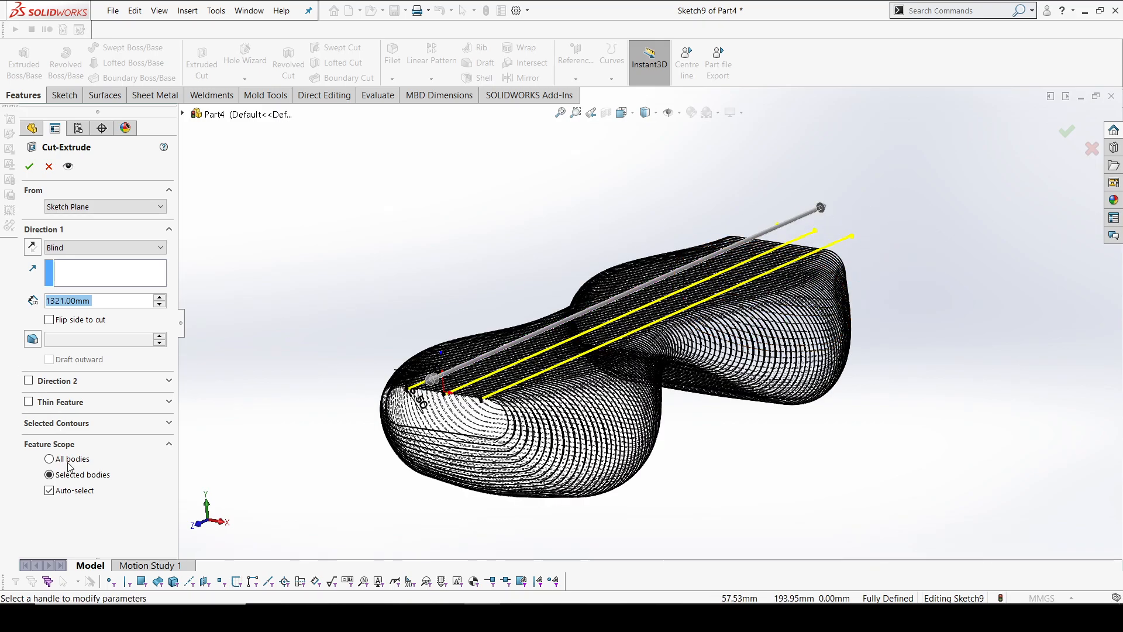
{"action": "left_click", "coordinate": [49, 459]}
{"action": "left_click", "coordinate": [28, 167]}
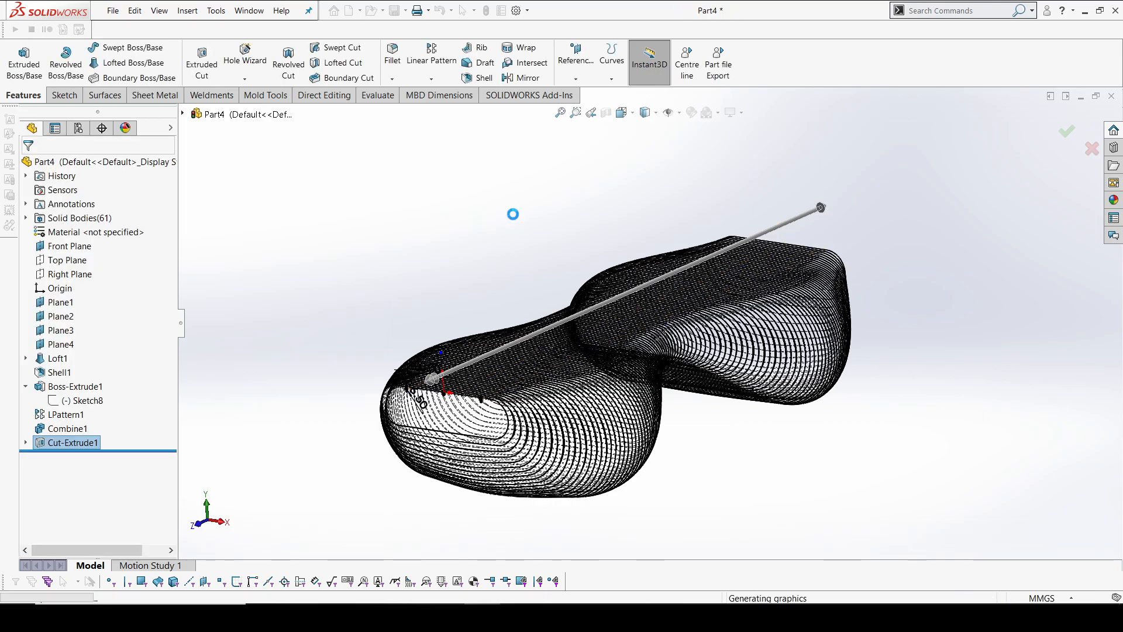
Step: Switch the model display to shaded with edges
{"action": "left_click", "coordinate": [483, 235]}
{"action": "left_click", "coordinate": [656, 114]}
{"action": "left_click", "coordinate": [646, 138]}
Step: Examine the three rows of holes through the slices from the front and at close range from an angle
{"action": "mouse_move", "coordinate": [576, 230]}
{"action": "middle_mouse_down"}
{"action": "mouse_move", "coordinate": [554, 263]}
{"action": "mouse_move", "coordinate": [549, 249]}
{"action": "middle_mouse_up"}
{"action": "scroll", "coordinate": [384, 370], "scroll_direction": "down", "scroll_amount": 7}
{"action": "middle_click_drag", "start_coordinate": [494, 289], "coordinate": [527, 292]}
{"action": "key", "text": "space"}
{"action": "left_click", "coordinate": [479, 331]}
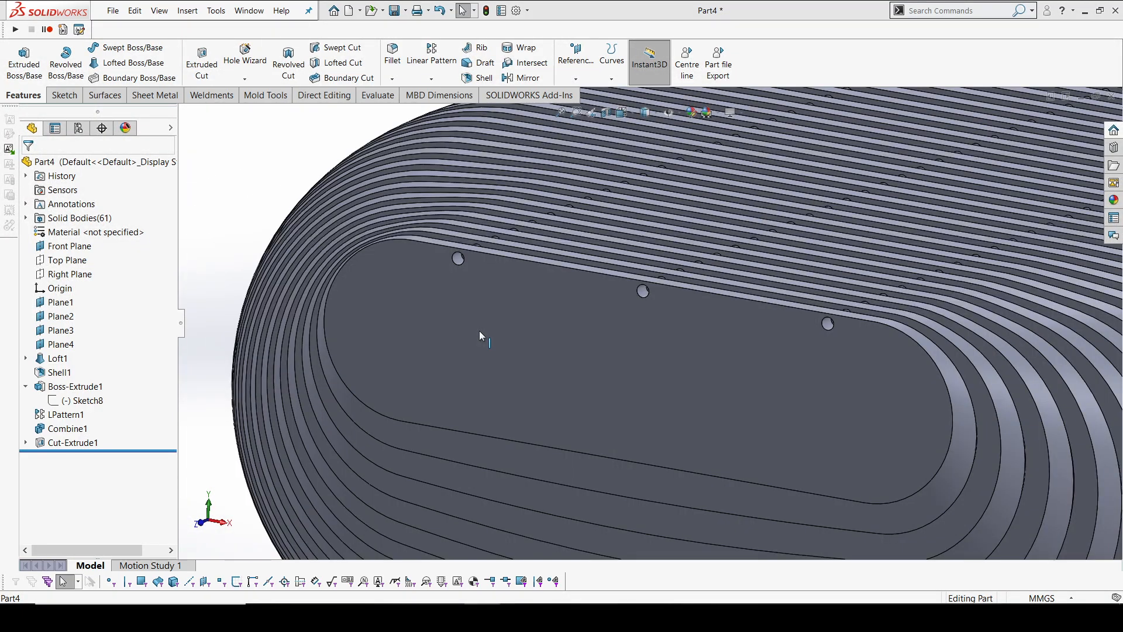
{"action": "scroll", "coordinate": [605, 328], "scroll_direction": "down", "scroll_amount": 4}
{"action": "scroll", "coordinate": [650, 231], "scroll_direction": "down", "scroll_amount": 5}
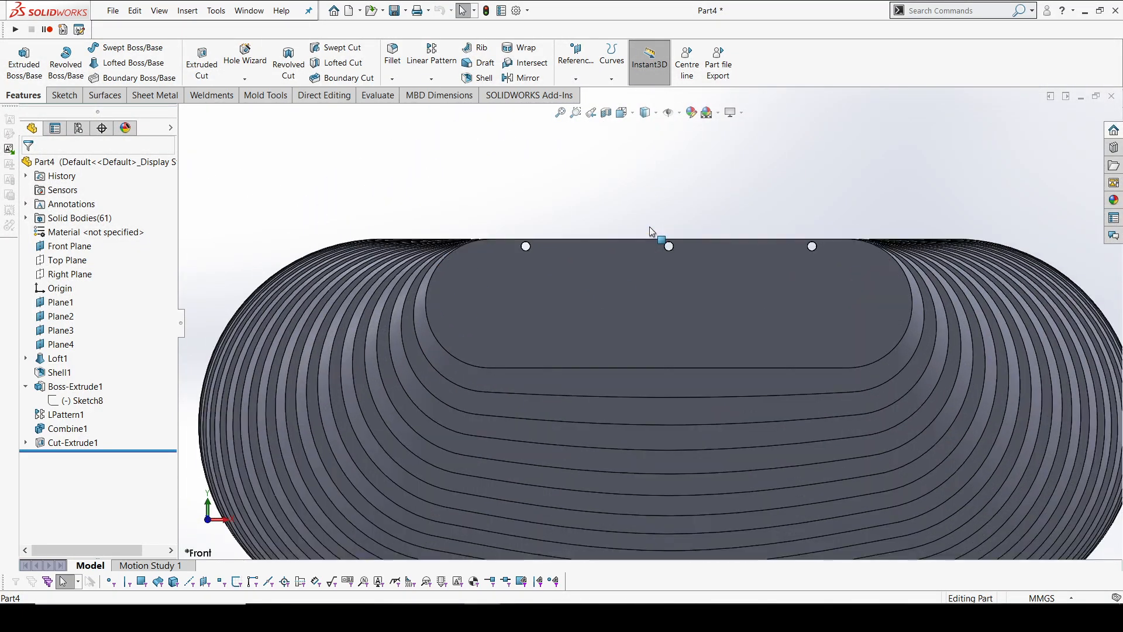
{"action": "middle_click_drag", "start_coordinate": [650, 227], "coordinate": [626, 232]}
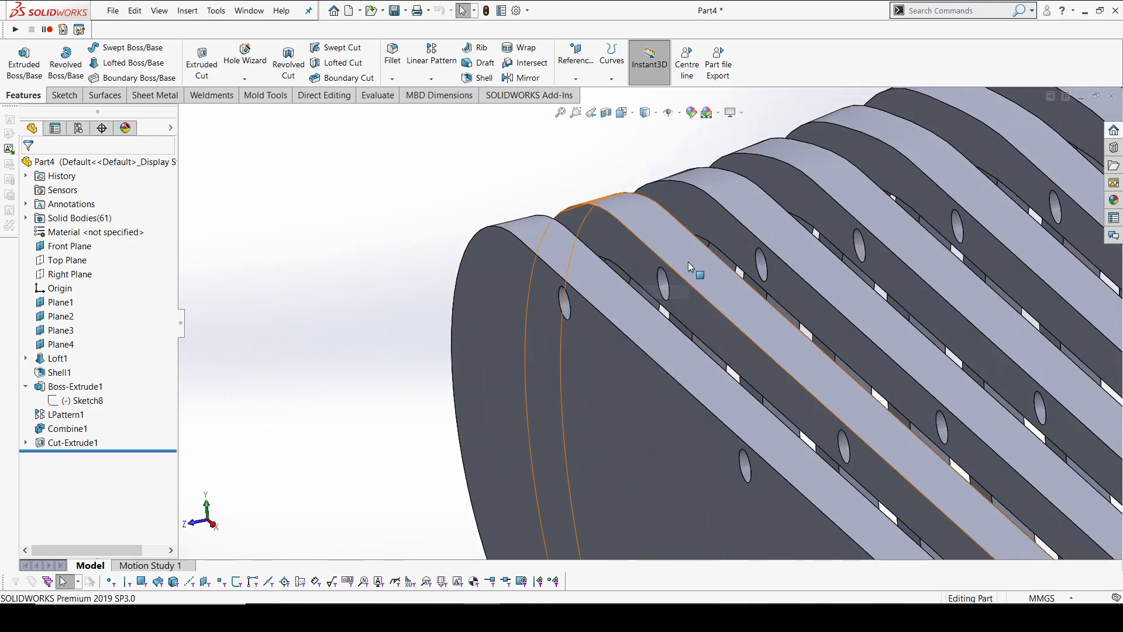
{"action": "scroll", "coordinate": [661, 292], "scroll_direction": "up", "scroll_amount": 5}
{"action": "scroll", "coordinate": [620, 313], "scroll_direction": "down", "scroll_amount": 5}
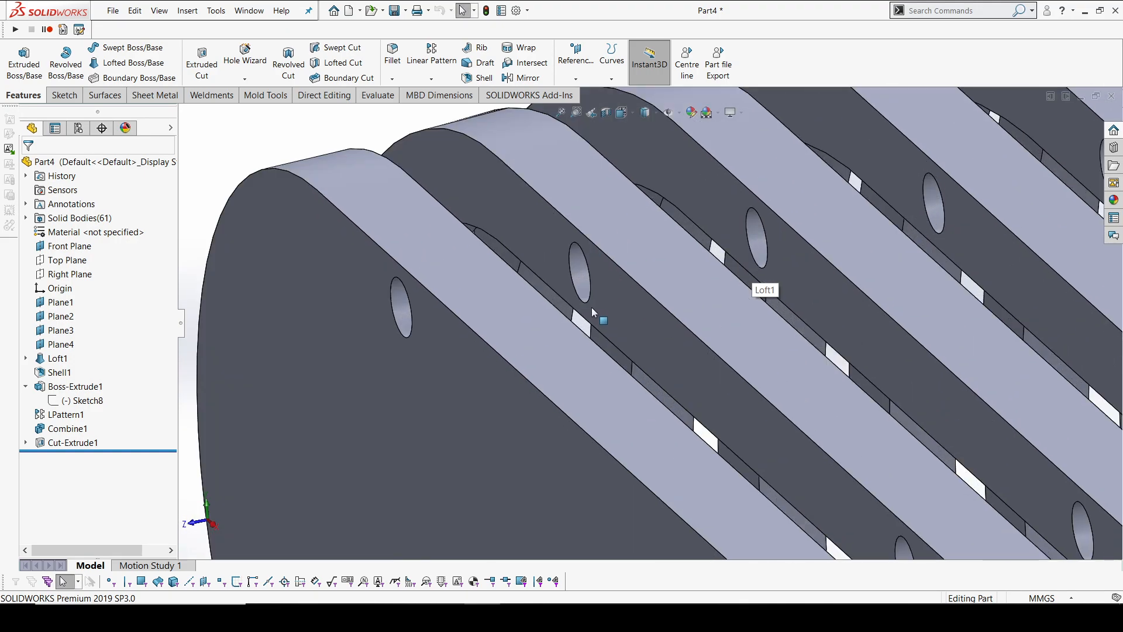
Step: Start a sketch on the second slice's front face and trace the edge of the upper hole as a circle
{"action": "left_click", "coordinate": [609, 296]}
{"action": "left_click", "coordinate": [660, 262]}
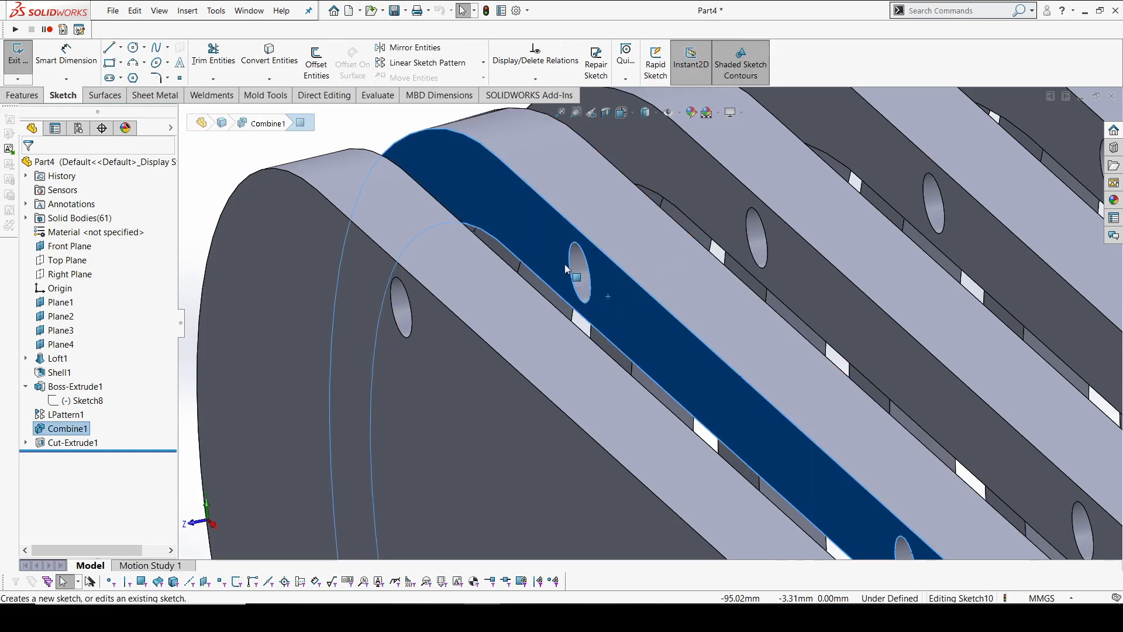
{"action": "left_click", "coordinate": [269, 55]}
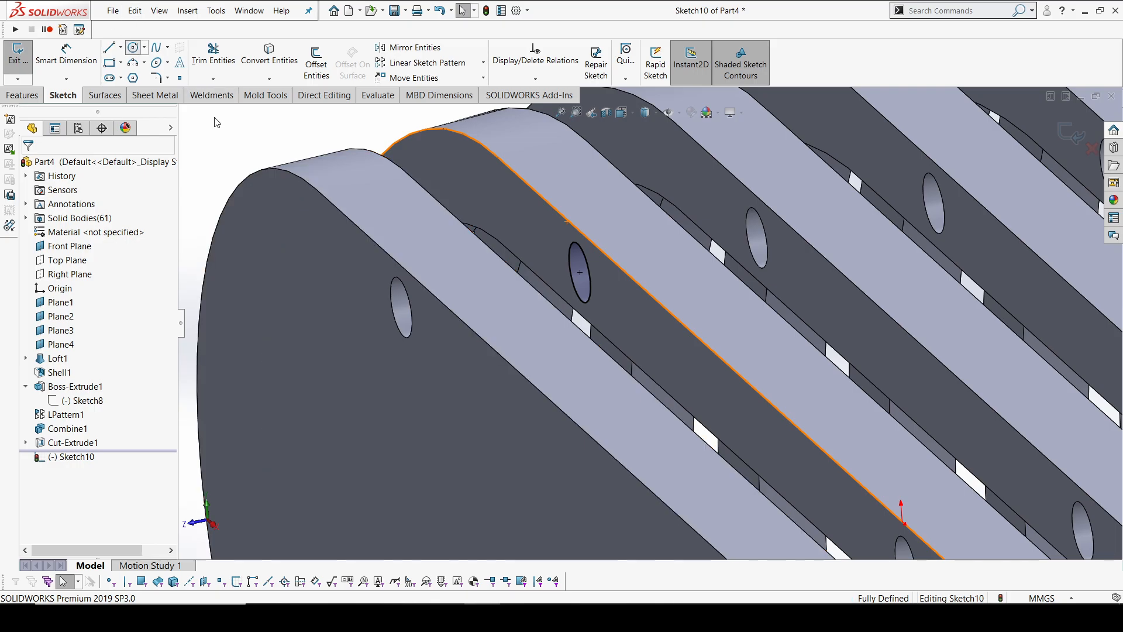
{"action": "left_click", "coordinate": [581, 274]}
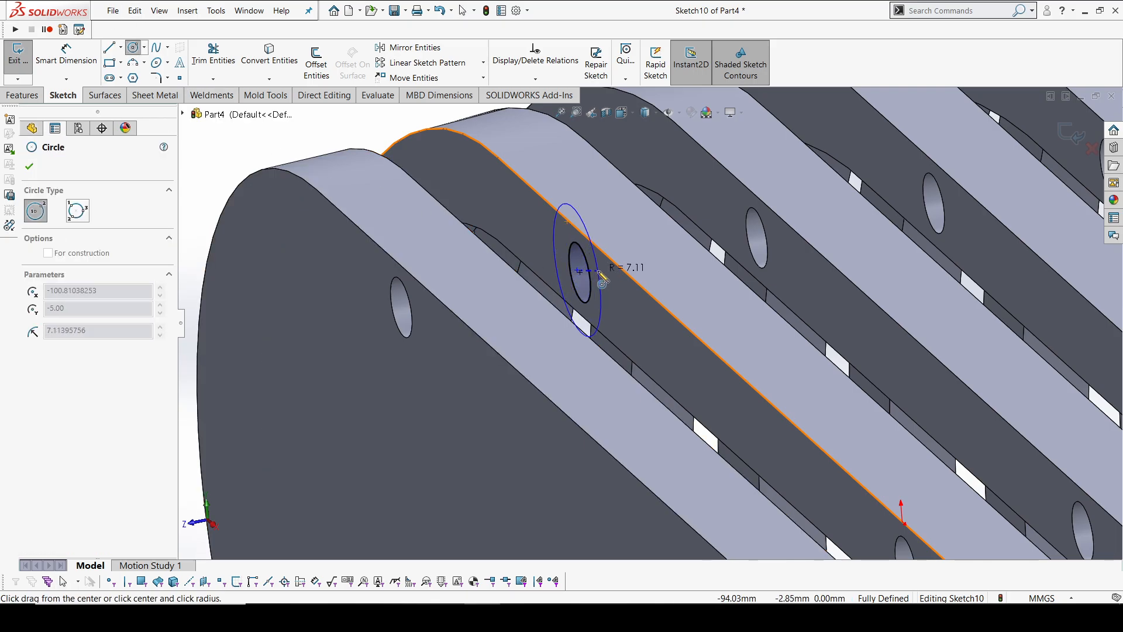
{"action": "scroll", "coordinate": [588, 269], "scroll_direction": "down", "scroll_amount": 3}
{"action": "key", "text": "Escape"}
Step: Draw a larger circle around the upper hole on the second slice
{"action": "left_click", "coordinate": [135, 46]}
{"action": "left_click", "coordinate": [576, 311]}
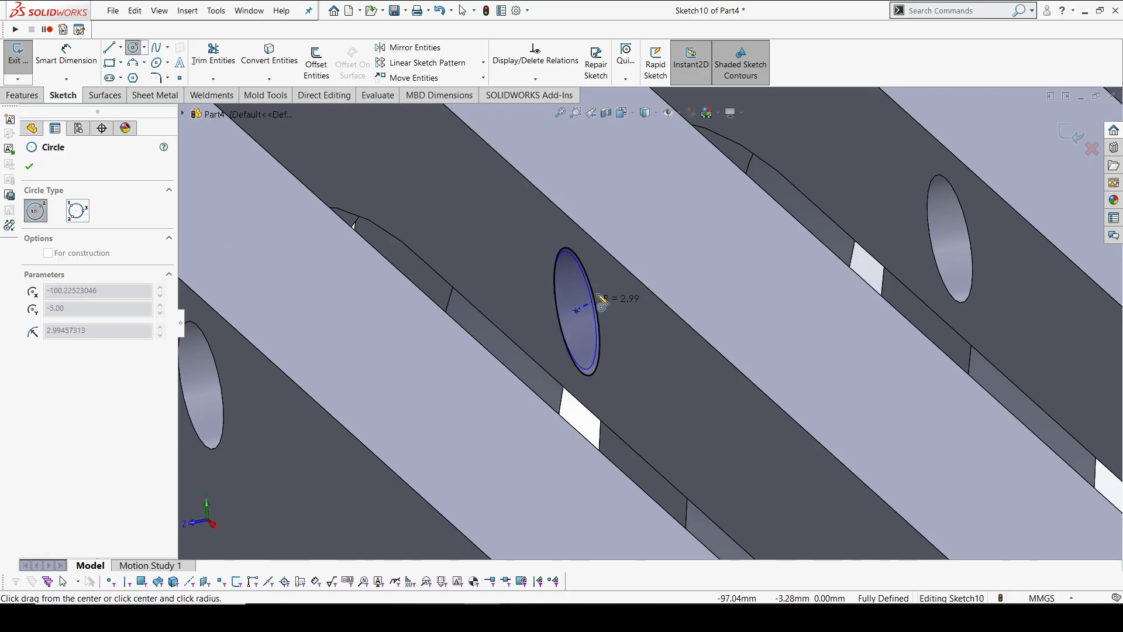
{"action": "left_click", "coordinate": [610, 266]}
{"action": "key", "text": "Escape"}
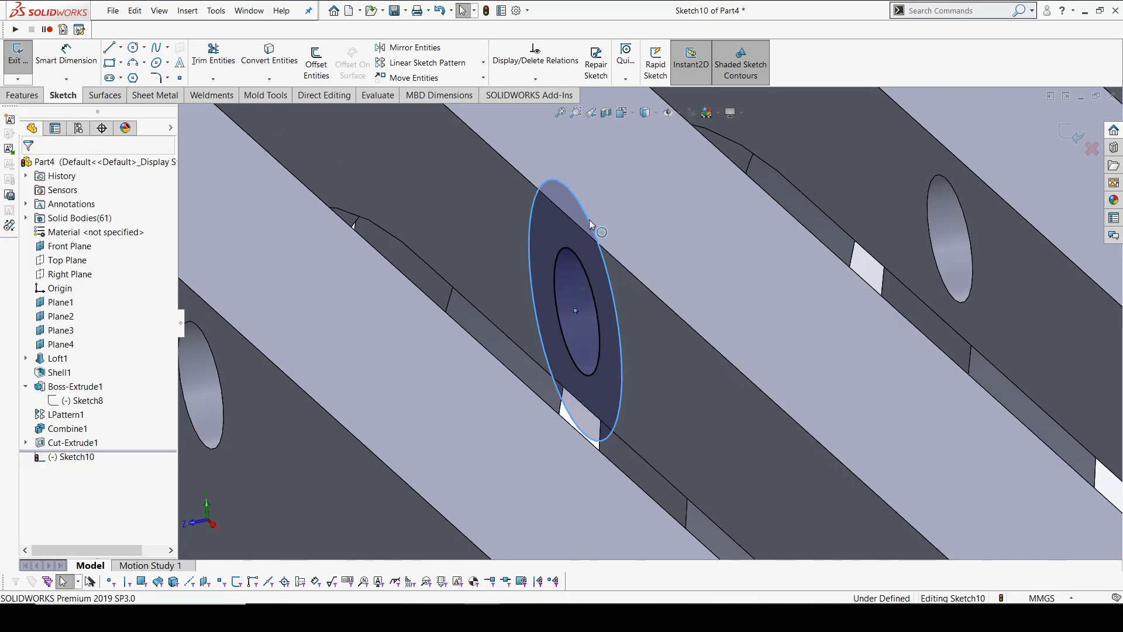
{"action": "key", "text": "Escape"}
Step: Make the larger circle tangent to the slice's upper edge and merge its center with the center of the upper hole's circle
{"action": "left_click", "coordinate": [638, 252], "text": "ctrl"}
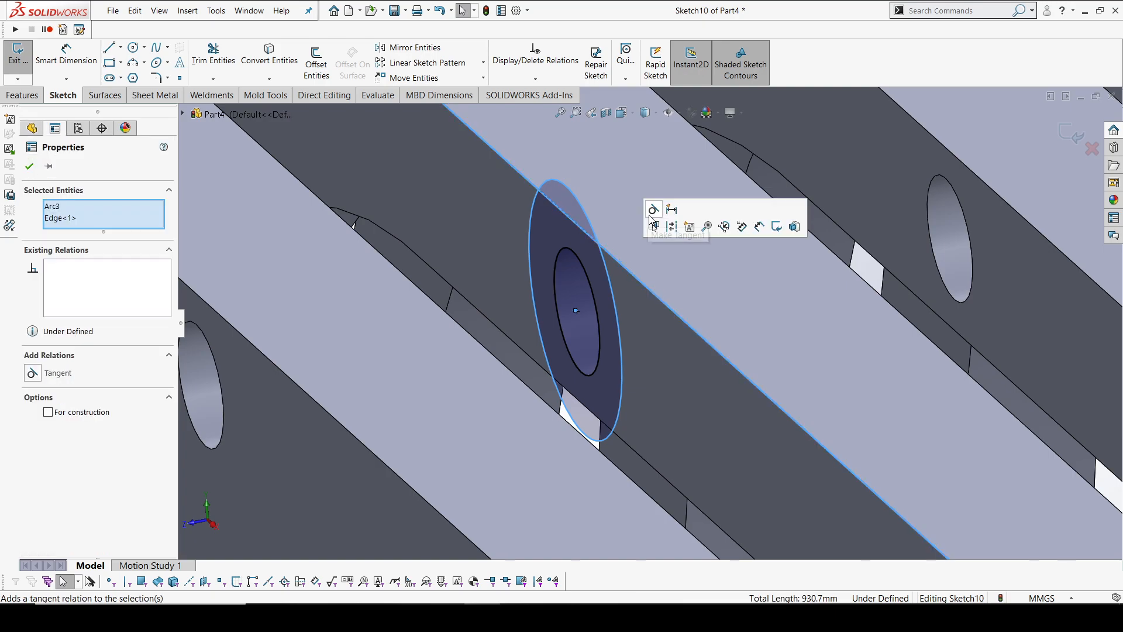
{"action": "left_click", "coordinate": [652, 222]}
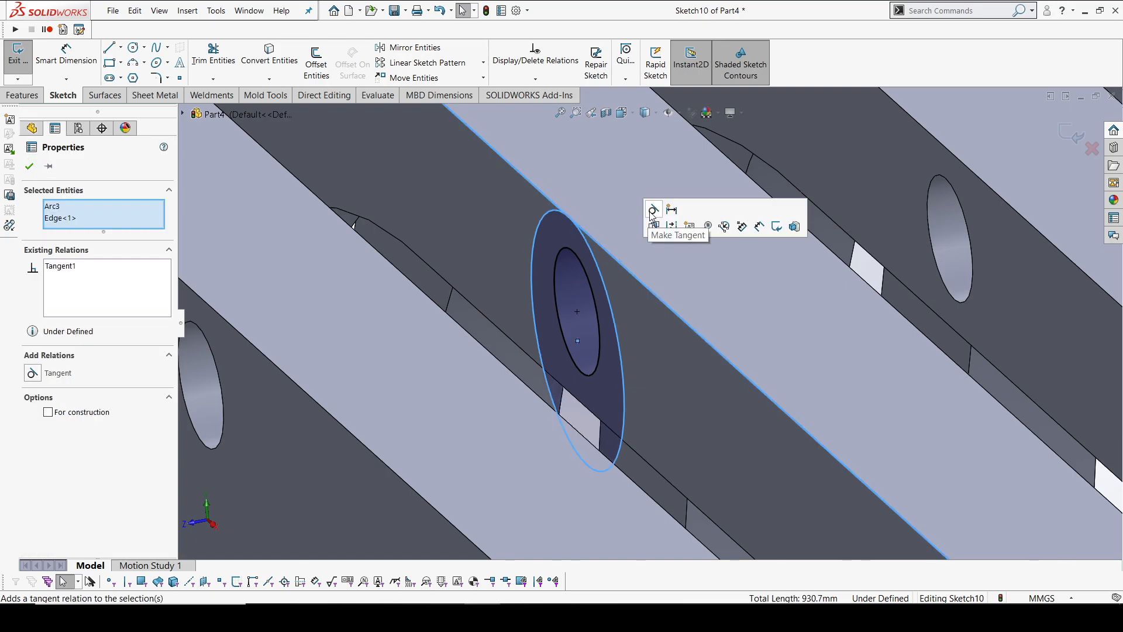
{"action": "left_click", "coordinate": [578, 341]}
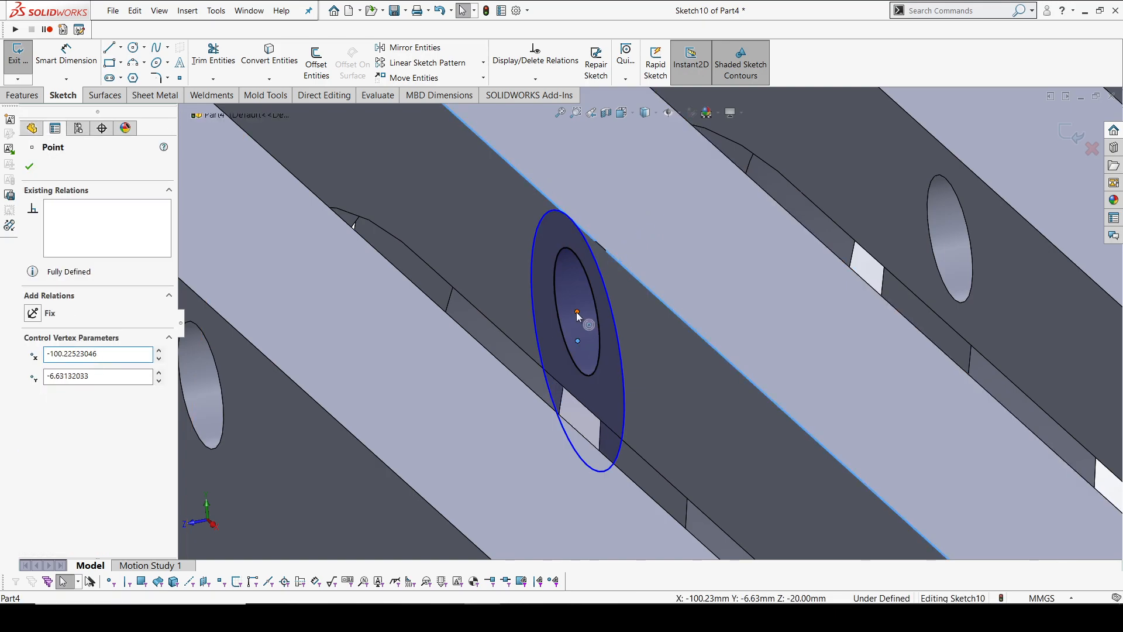
{"action": "left_click", "coordinate": [577, 312], "text": "ctrl"}
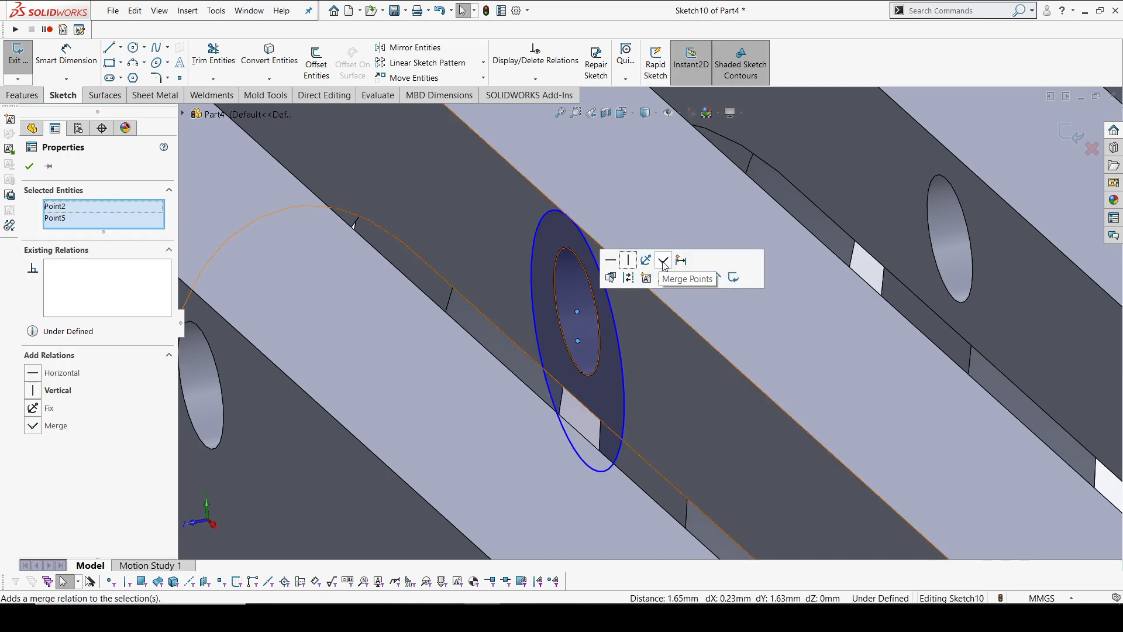
{"action": "left_click", "coordinate": [664, 264]}
Step: Draw a circle of about 7.1 mm radius around the middle hole on the second slice
{"action": "scroll", "coordinate": [708, 321], "scroll_direction": "up", "scroll_amount": 10}
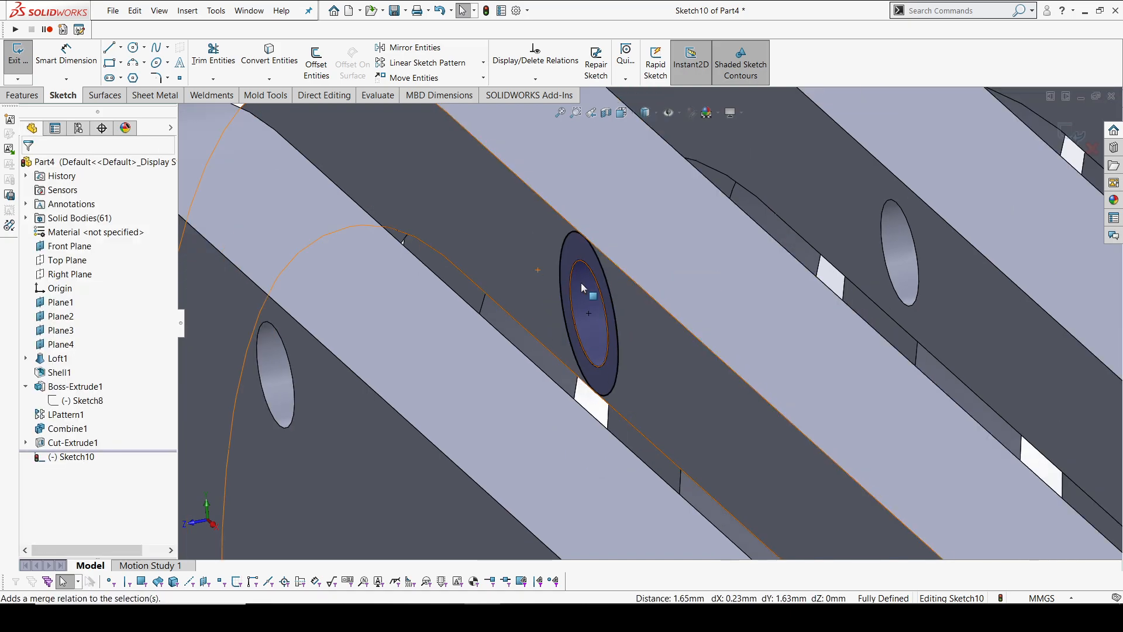
{"action": "scroll", "coordinate": [797, 410], "scroll_direction": "up", "scroll_amount": 2}
{"action": "scroll", "coordinate": [798, 409], "scroll_direction": "down", "scroll_amount": 10}
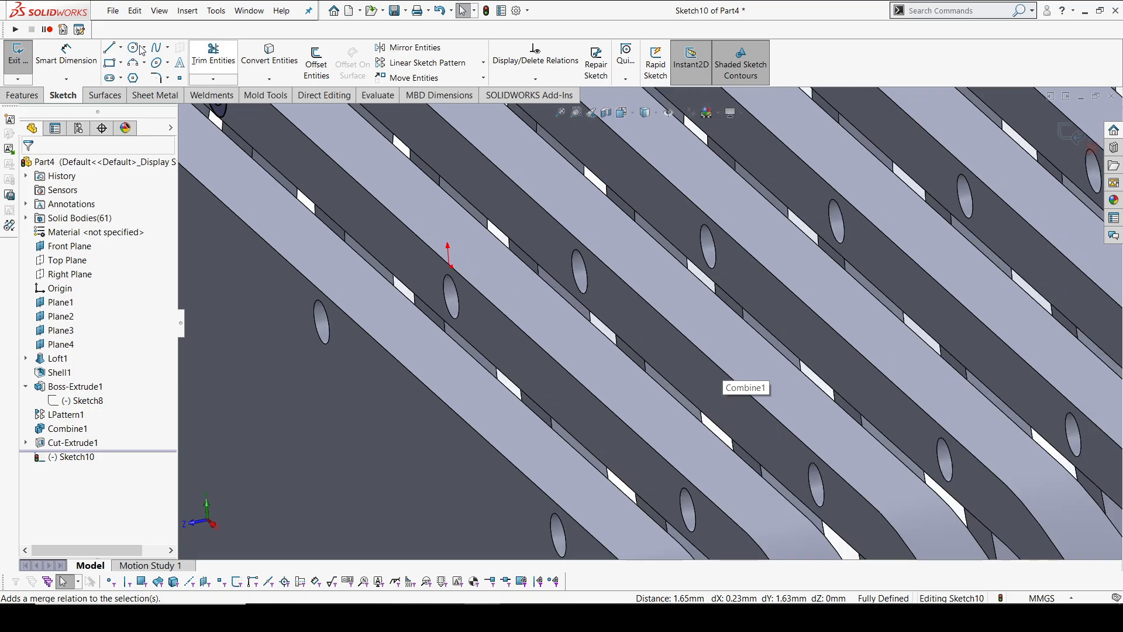
{"action": "left_click", "coordinate": [138, 51]}
{"action": "scroll", "coordinate": [442, 269], "scroll_direction": "down", "scroll_amount": 3}
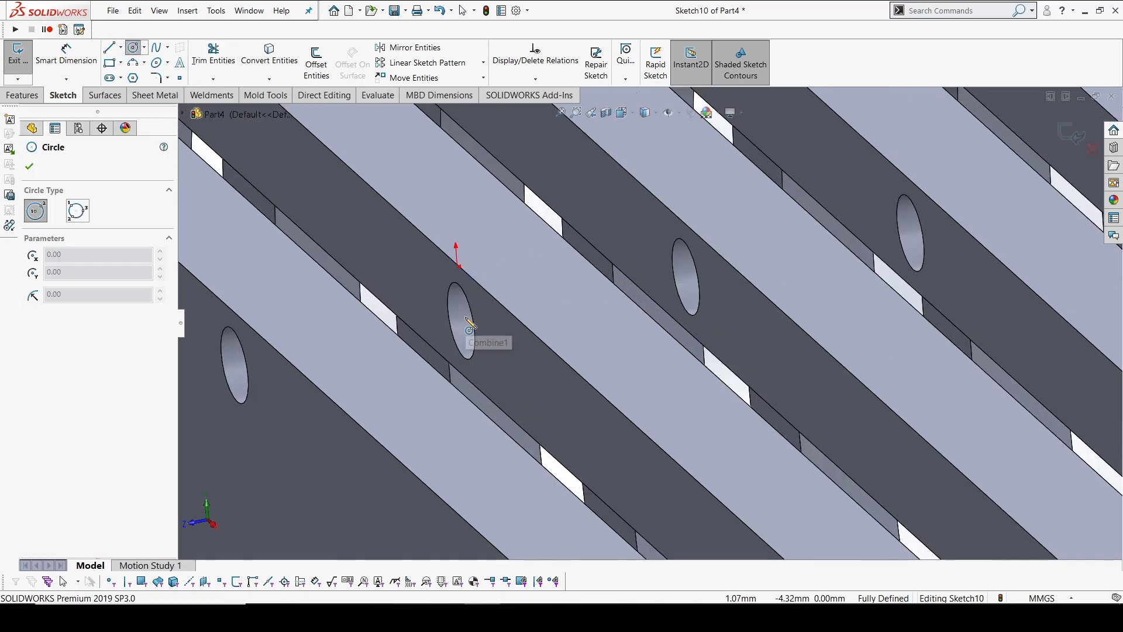
{"action": "left_click", "coordinate": [465, 324]}
{"action": "left_click", "coordinate": [492, 336]}
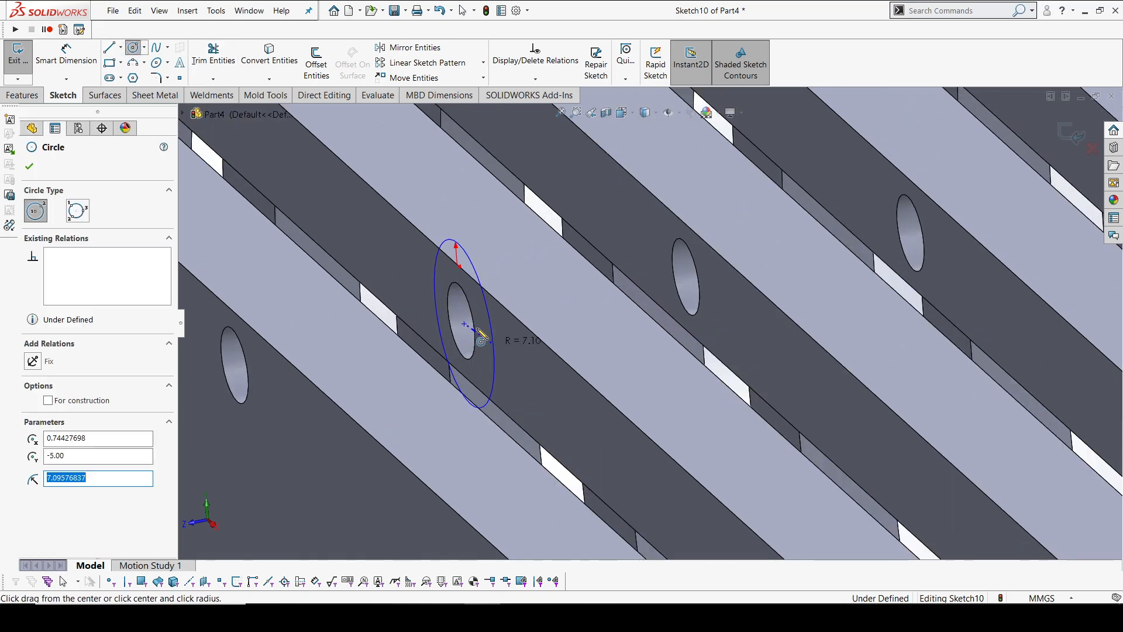
Step: Draw a smaller circle inside it and make it coradial with the middle hole's edge
{"action": "left_click", "coordinate": [465, 323]}
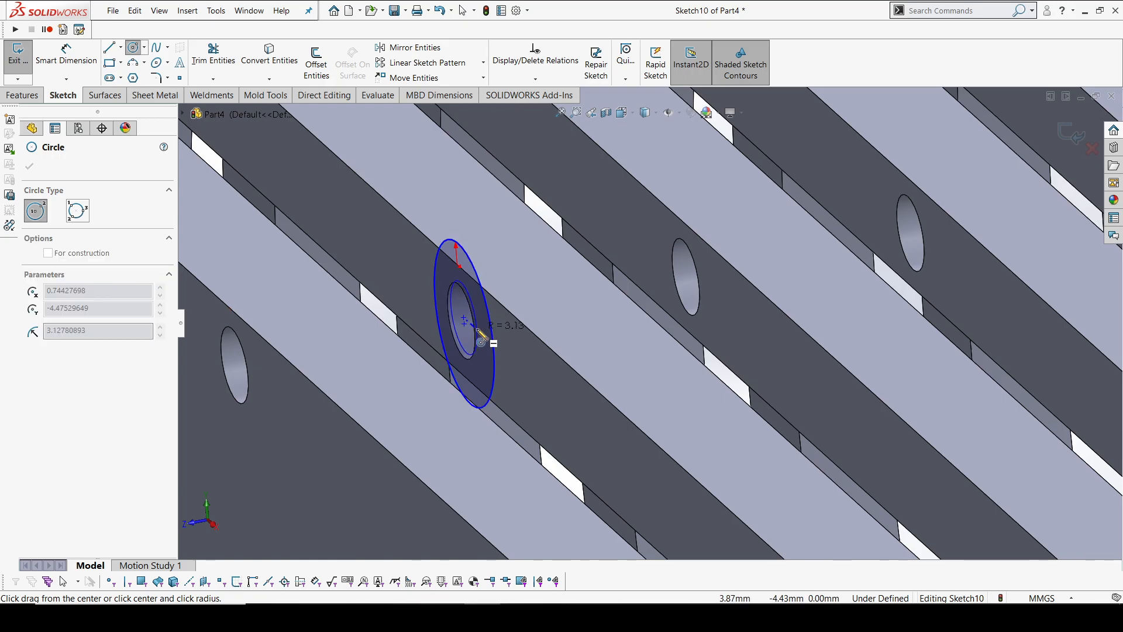
{"action": "key", "text": "Escape"}
{"action": "left_click", "coordinate": [461, 249]}
{"action": "left_click", "coordinate": [460, 288]}
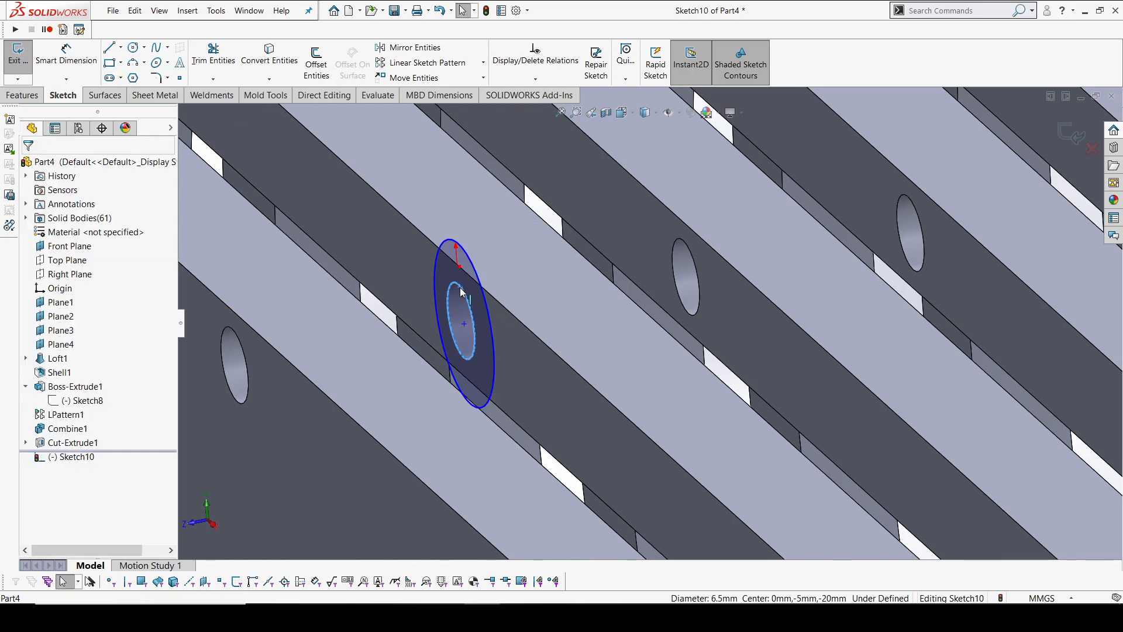
{"action": "scroll", "coordinate": [484, 246], "scroll_direction": "down", "scroll_amount": 3}
Step: Make the larger circle at the middle hole concentric with the inner circle and tangent to the slice's upper edge
{"action": "left_click", "coordinate": [483, 247]}
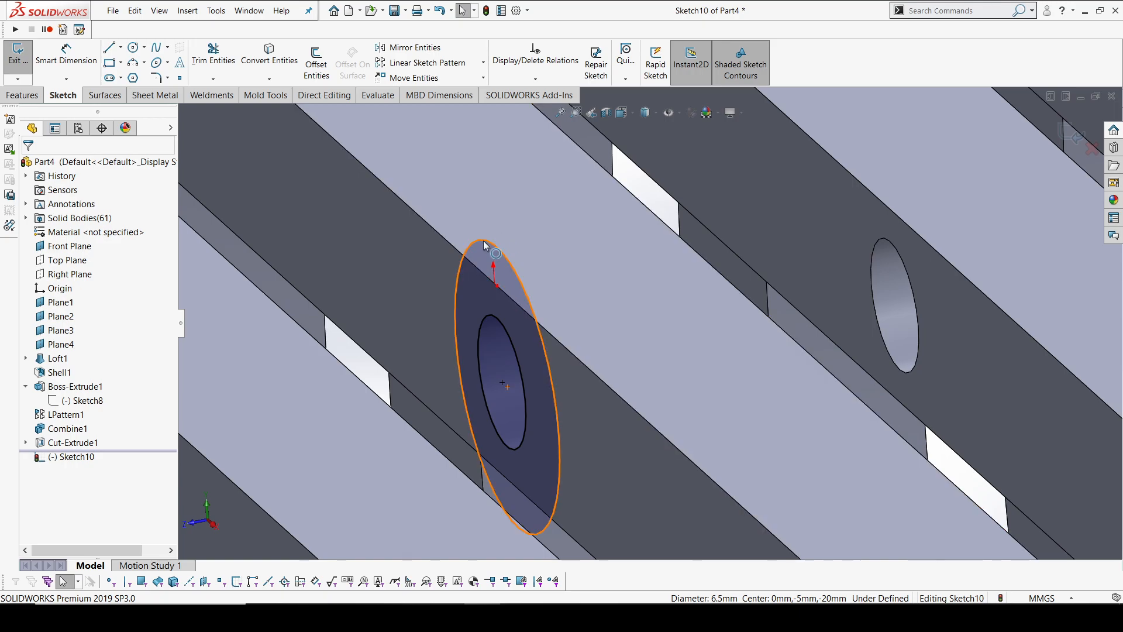
{"action": "left_click", "coordinate": [493, 319], "text": "ctrl"}
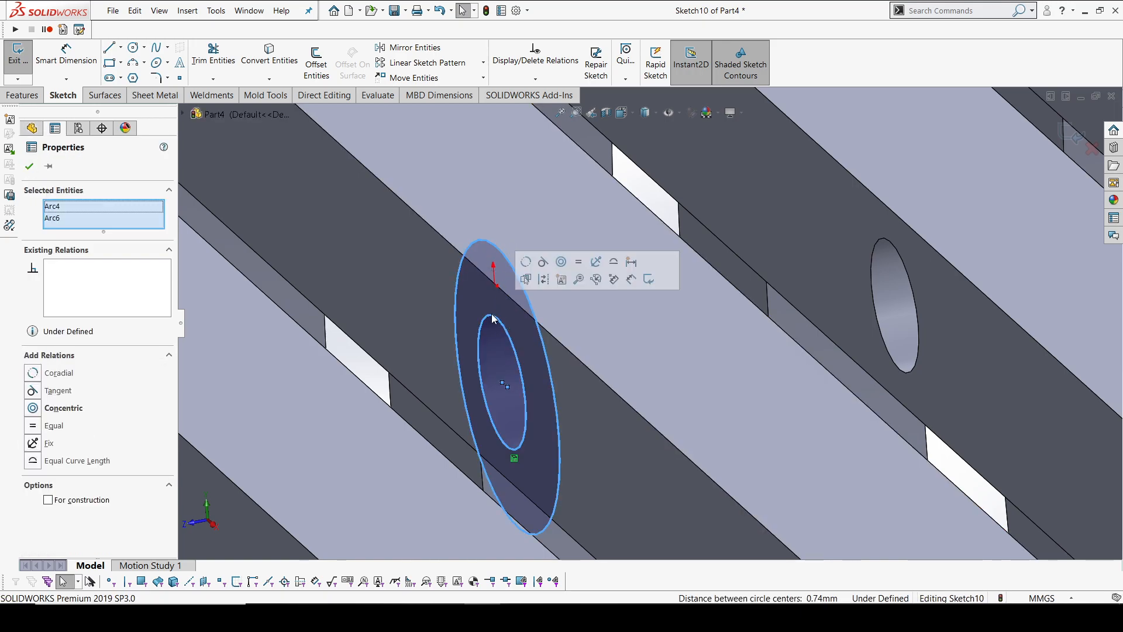
{"action": "left_click", "coordinate": [561, 263]}
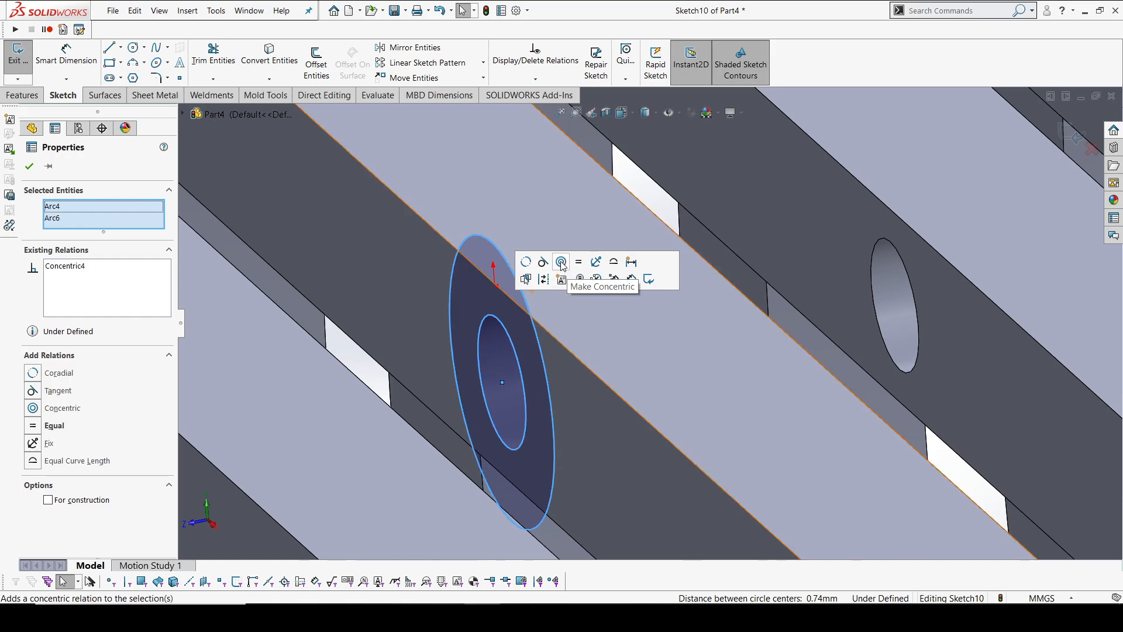
{"action": "key", "text": "Escape"}
{"action": "left_click", "coordinate": [543, 330]}
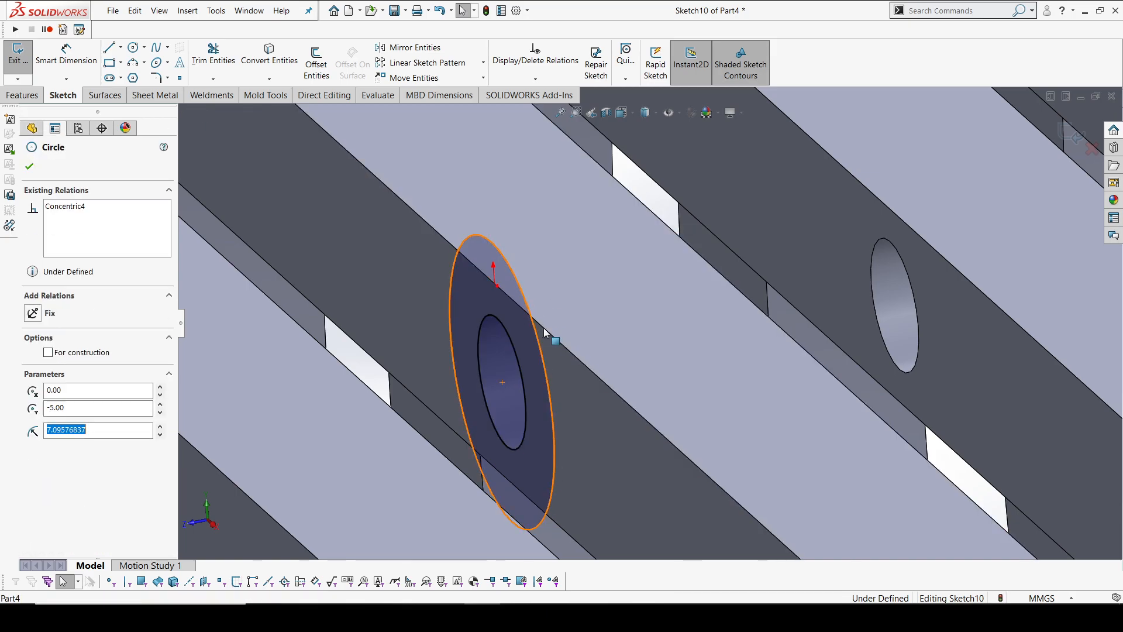
{"action": "left_click", "coordinate": [544, 327], "text": "ctrl"}
{"action": "left_click", "coordinate": [573, 278]}
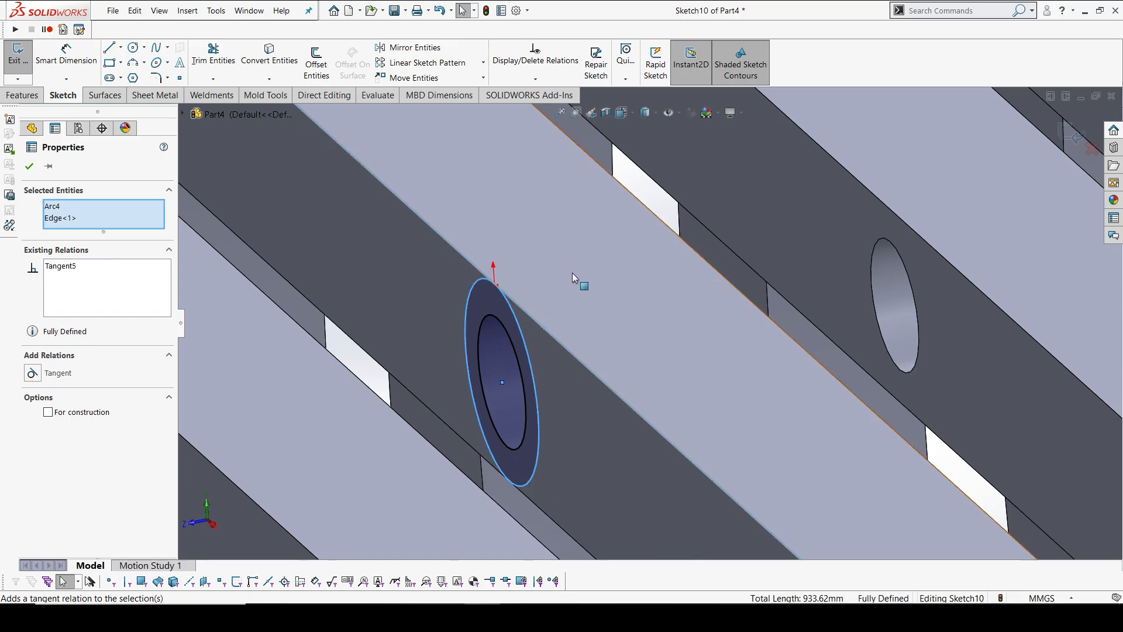
{"action": "key", "text": "Escape"}
Step: Draw a circle of about 7.23 mm radius around the lower hole on the second slice
{"action": "scroll", "coordinate": [513, 327], "scroll_direction": "up", "scroll_amount": 11}
{"action": "scroll", "coordinate": [738, 409], "scroll_direction": "down", "scroll_amount": 9}
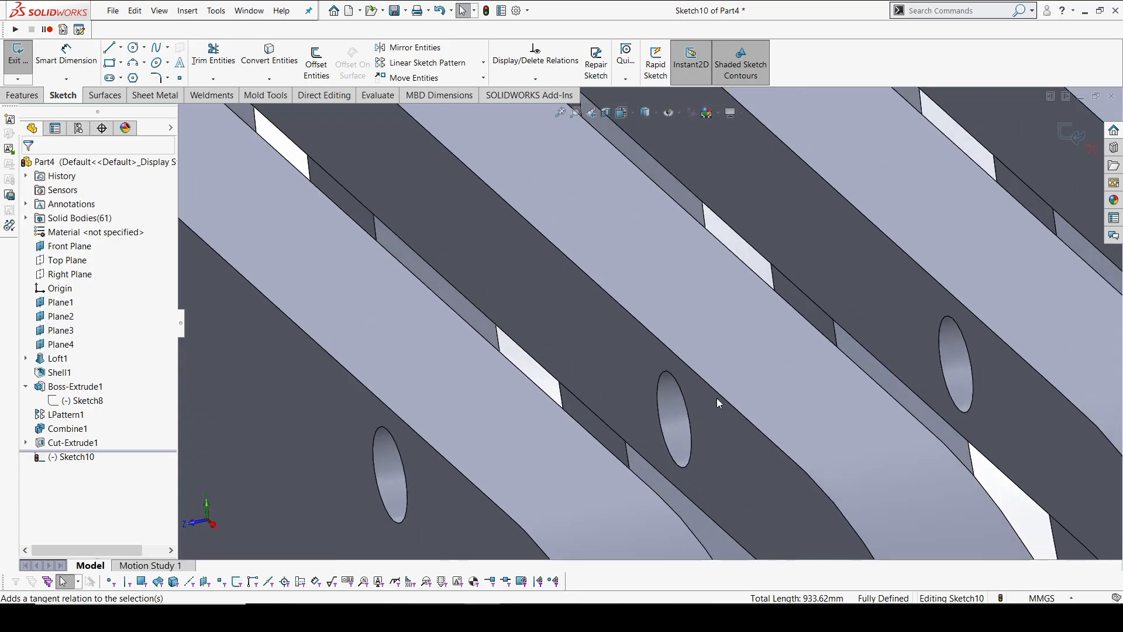
{"action": "scroll", "coordinate": [718, 403], "scroll_direction": "down", "scroll_amount": 3}
{"action": "left_click", "coordinate": [134, 47]}
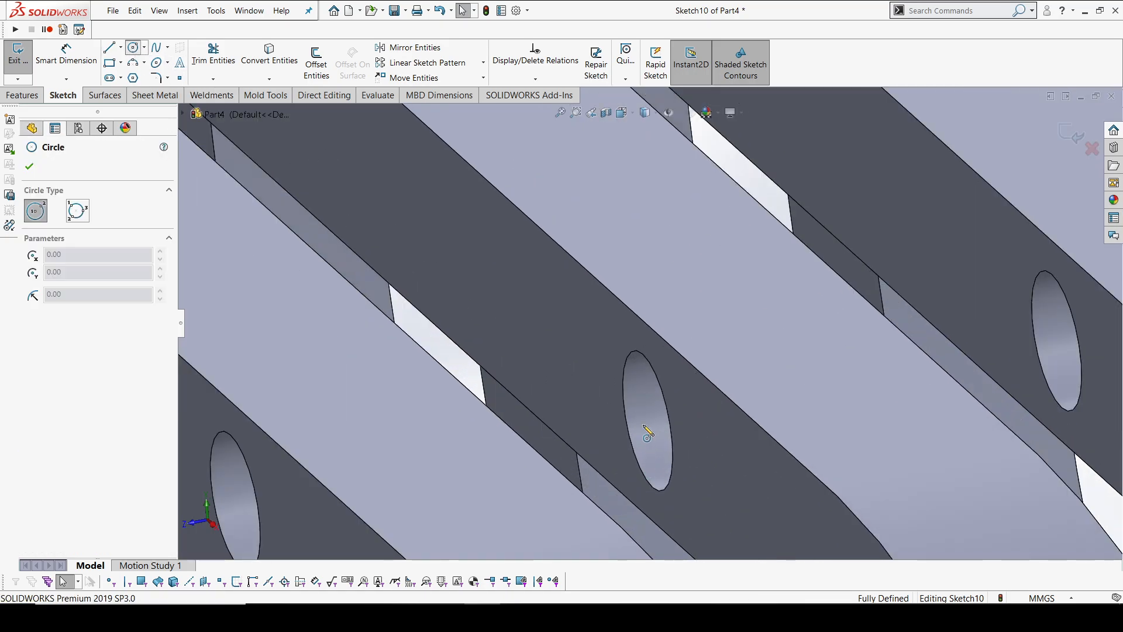
{"action": "left_click", "coordinate": [648, 421]}
{"action": "left_click", "coordinate": [707, 485]}
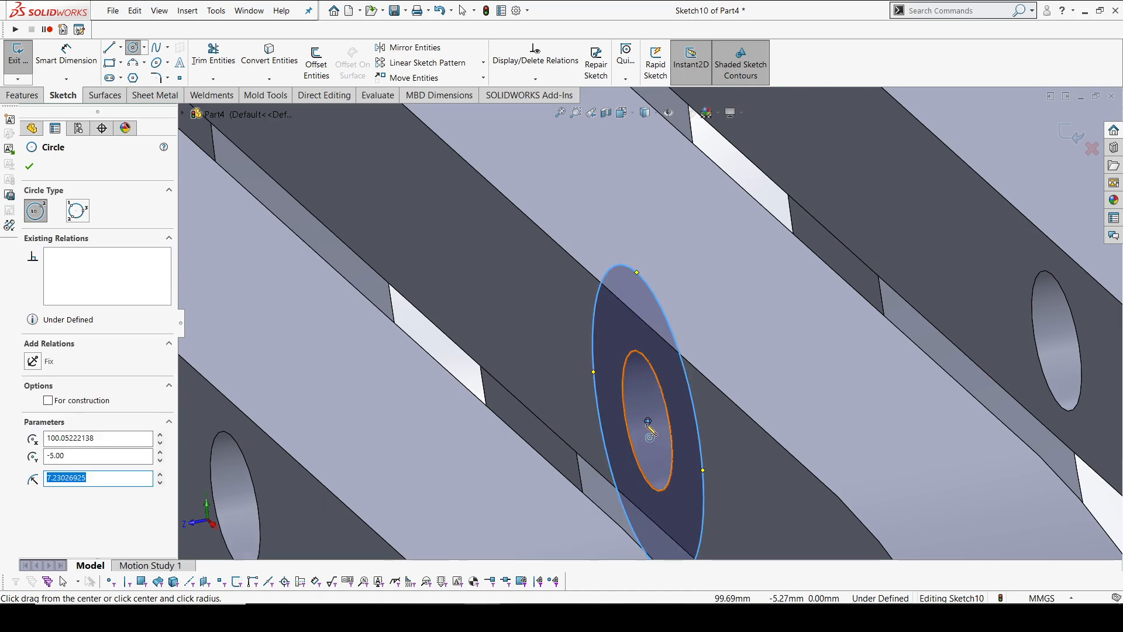
Step: Add a smaller circle at the lower hole and make it coradial with the hole's edge
{"action": "left_click", "coordinate": [648, 421]}
{"action": "left_click", "coordinate": [682, 462]}
{"action": "key", "text": "Escape"}
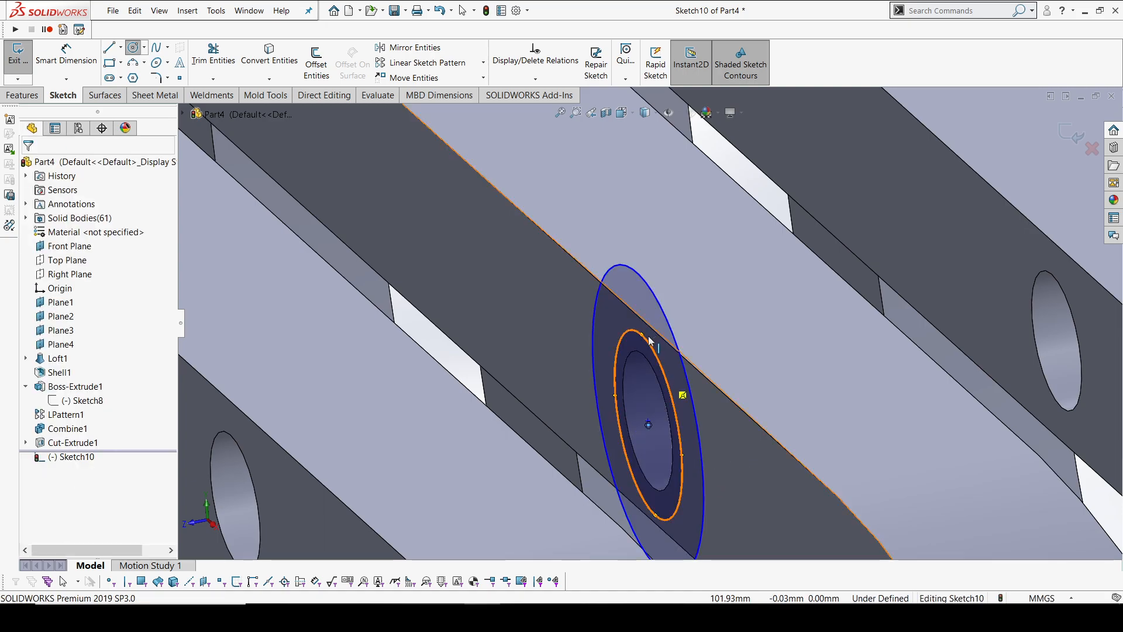
{"action": "left_click", "coordinate": [651, 344]}
{"action": "left_click", "coordinate": [638, 352], "text": "ctrl"}
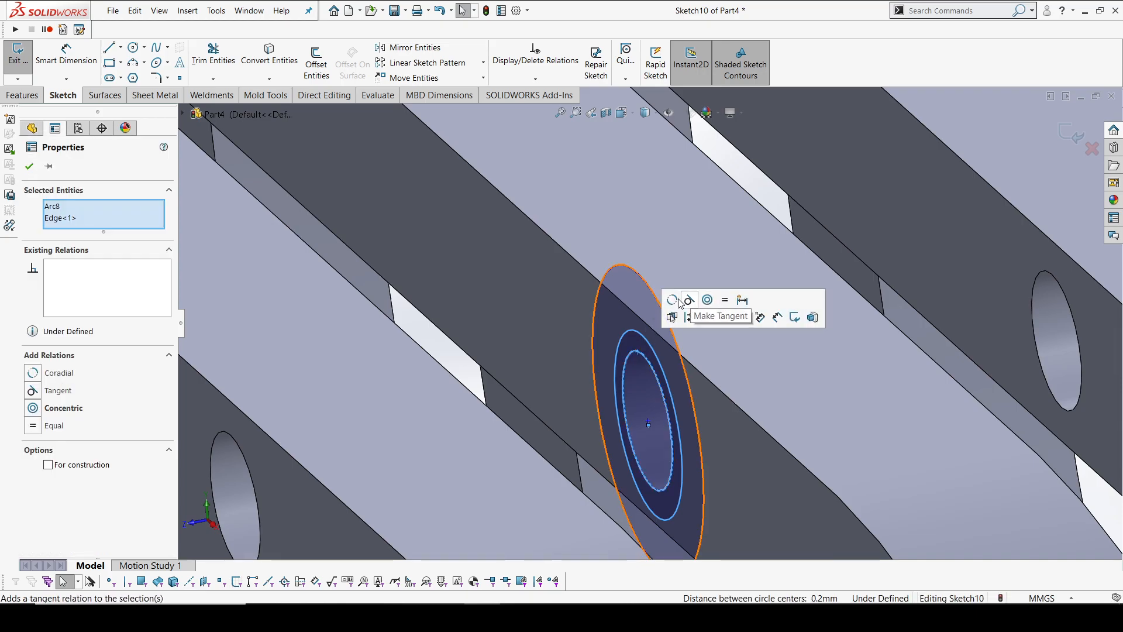
{"action": "left_click", "coordinate": [685, 301]}
Step: Make the larger circle at the lower hole concentric with its inner circle and tangent to the slice's upper edge
{"action": "left_click", "coordinate": [647, 289]}
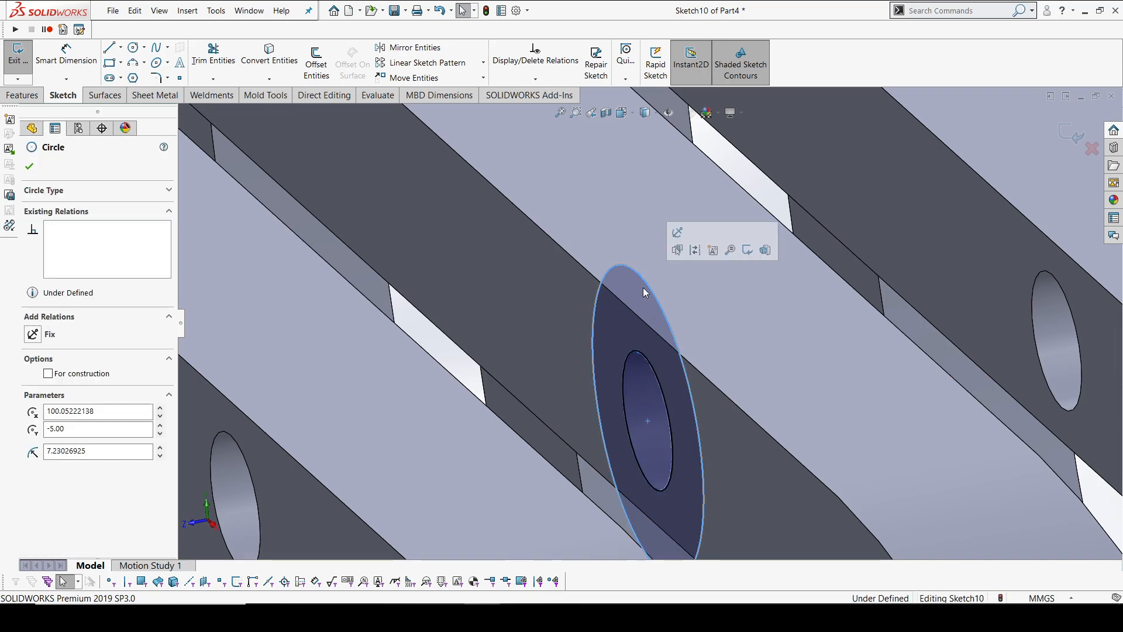
{"action": "left_click", "coordinate": [650, 364], "text": "ctrl"}
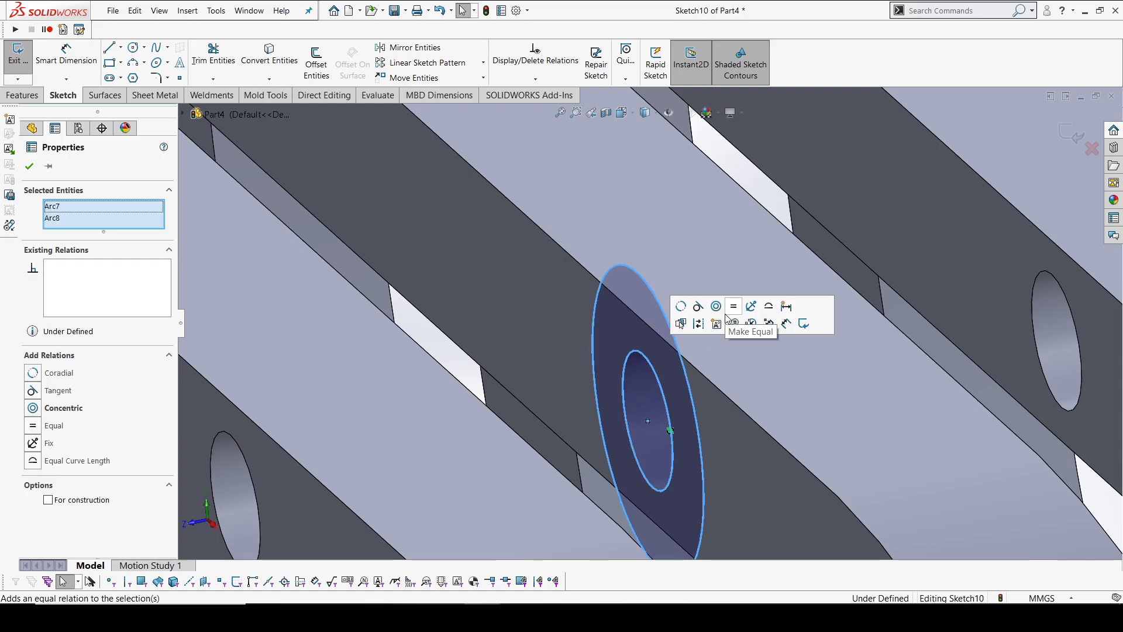
{"action": "left_click", "coordinate": [717, 310]}
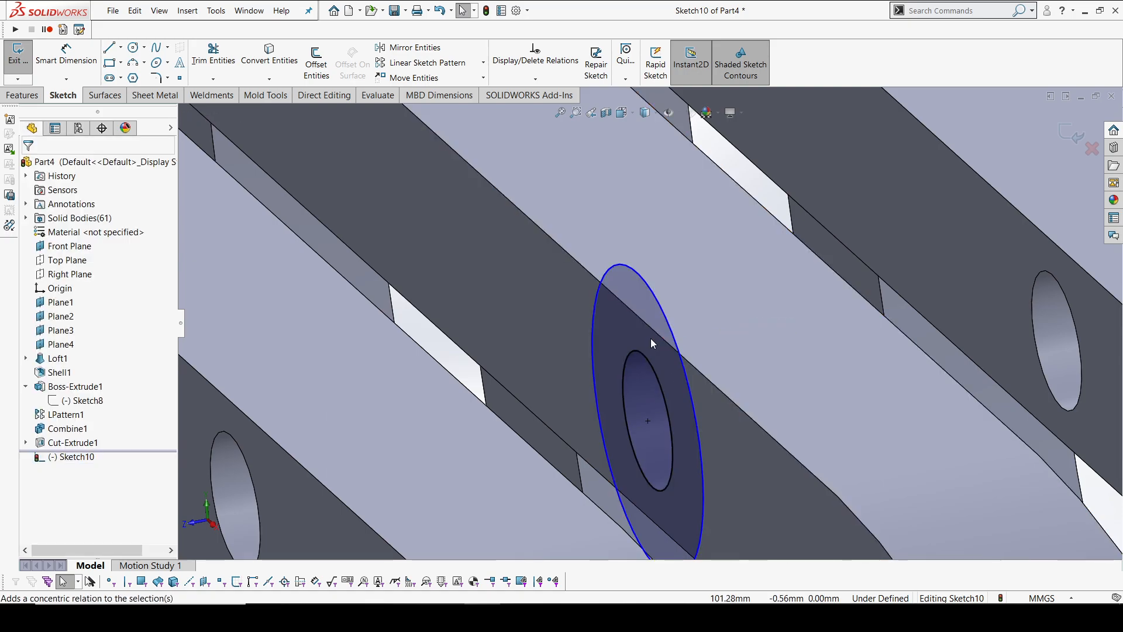
{"action": "left_click", "coordinate": [688, 377]}
{"action": "left_click", "coordinate": [697, 370], "text": "ctrl"}
{"action": "left_click", "coordinate": [731, 315]}
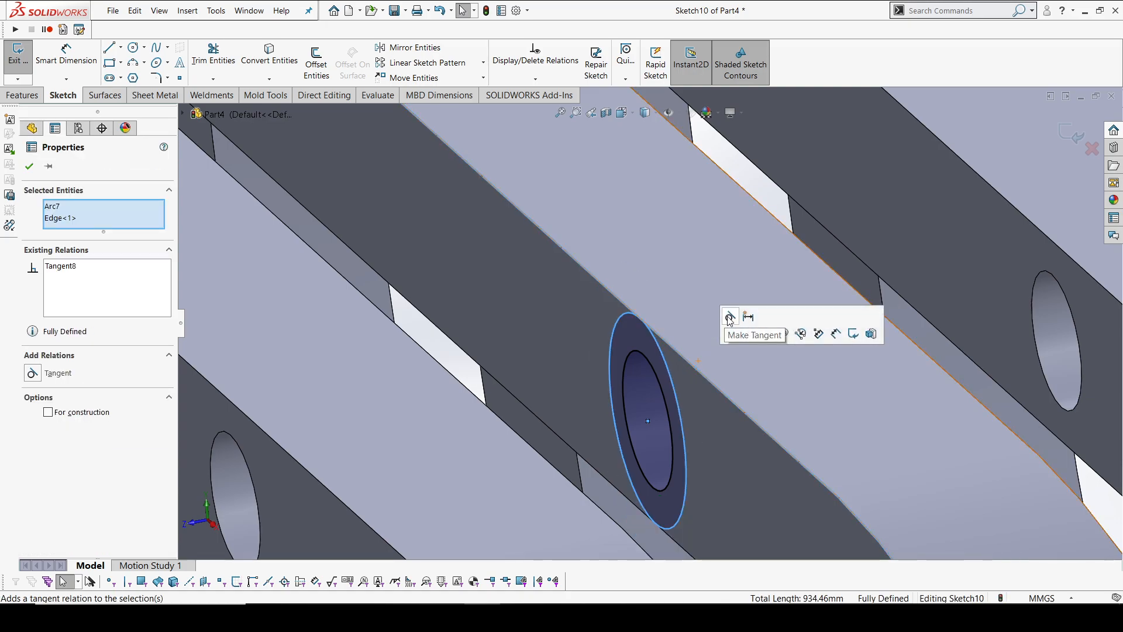
Step: Extrude the three ring profiles as a boss up to the facing surface of the end slice, without merging the result
{"action": "left_click", "coordinate": [28, 95]}
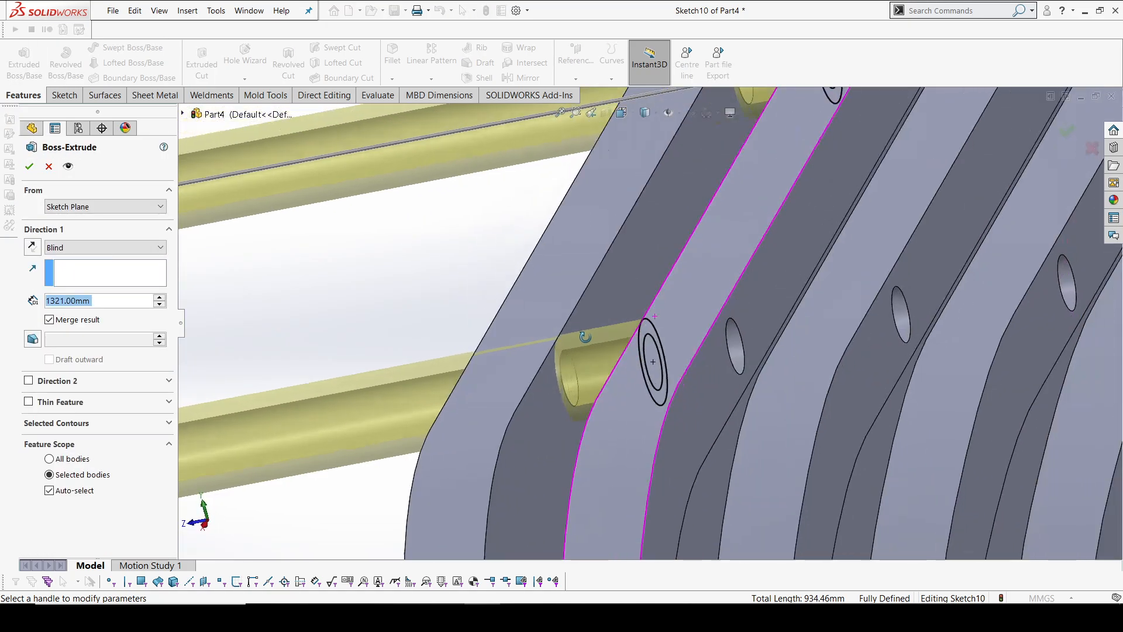
{"action": "left_click", "coordinate": [611, 300]}
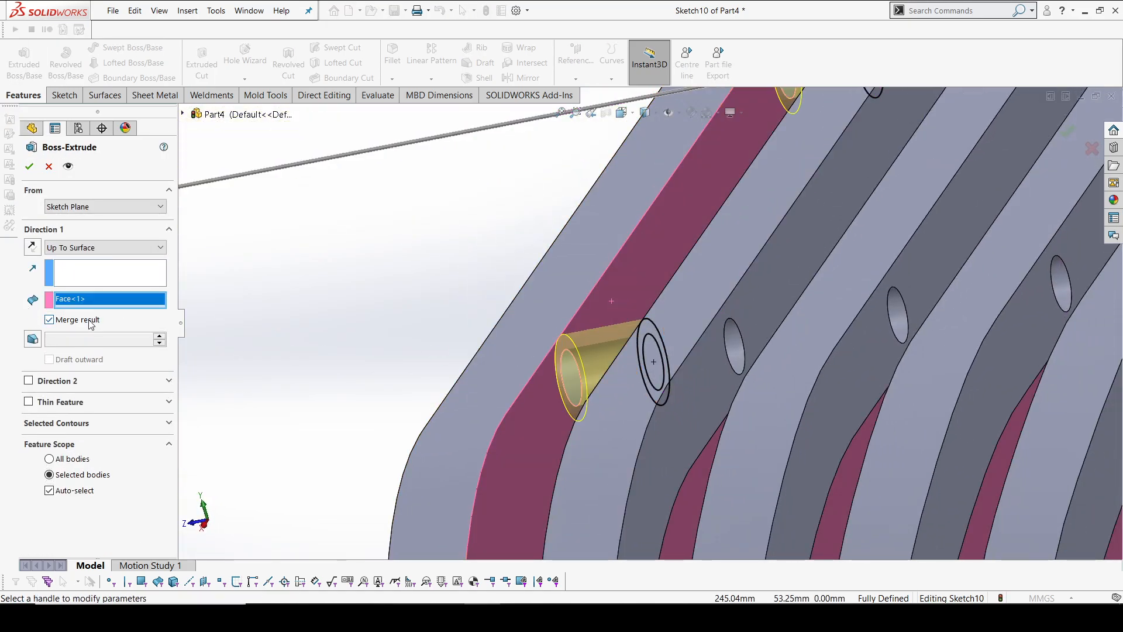
{"action": "left_click", "coordinate": [49, 319]}
{"action": "left_click", "coordinate": [28, 167]}
Step: Start a linear pattern of bodies and select the three ring spacers between the first two slices as the bodies to repeat
{"action": "middle_click_drag", "start_coordinate": [497, 287], "coordinate": [697, 223]}
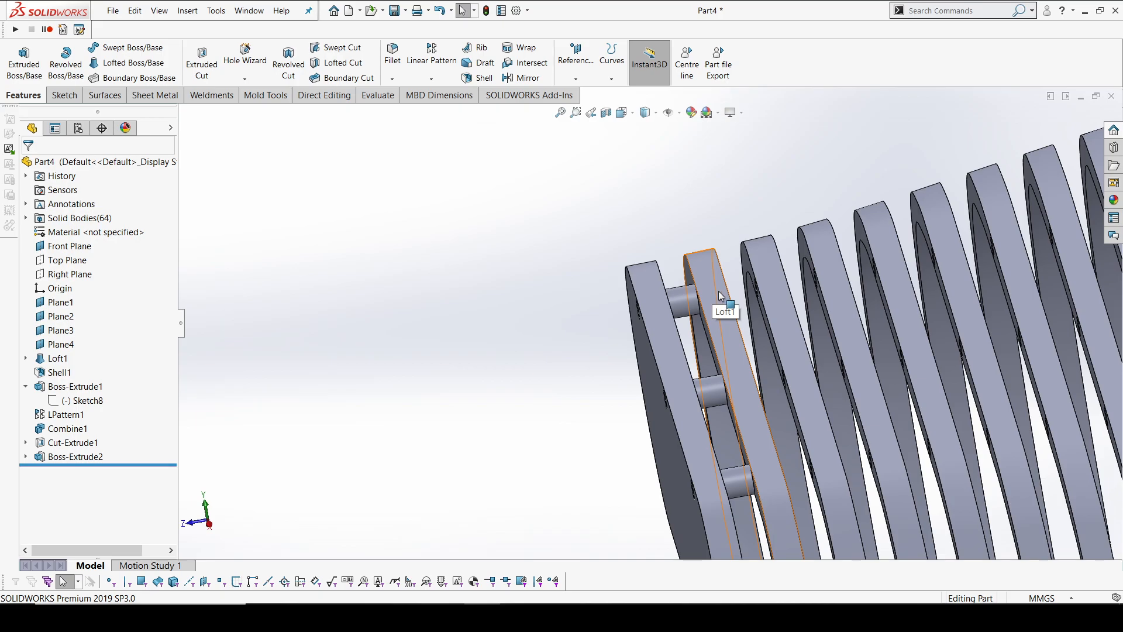
{"action": "scroll", "coordinate": [623, 294], "scroll_direction": "up", "scroll_amount": 5}
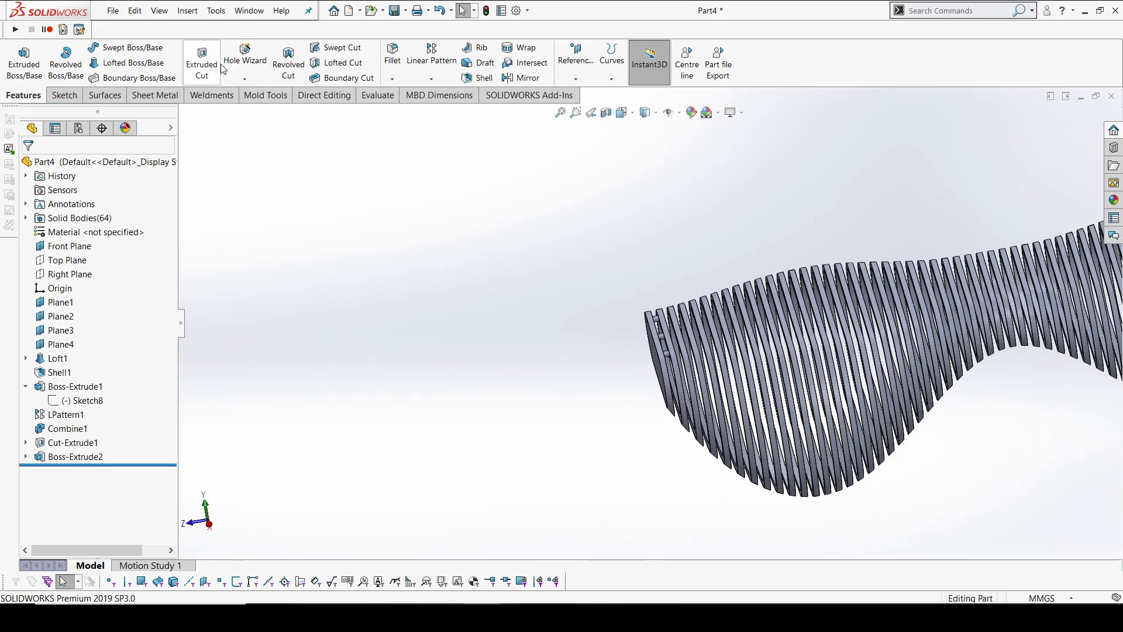
{"action": "left_click", "coordinate": [432, 59]}
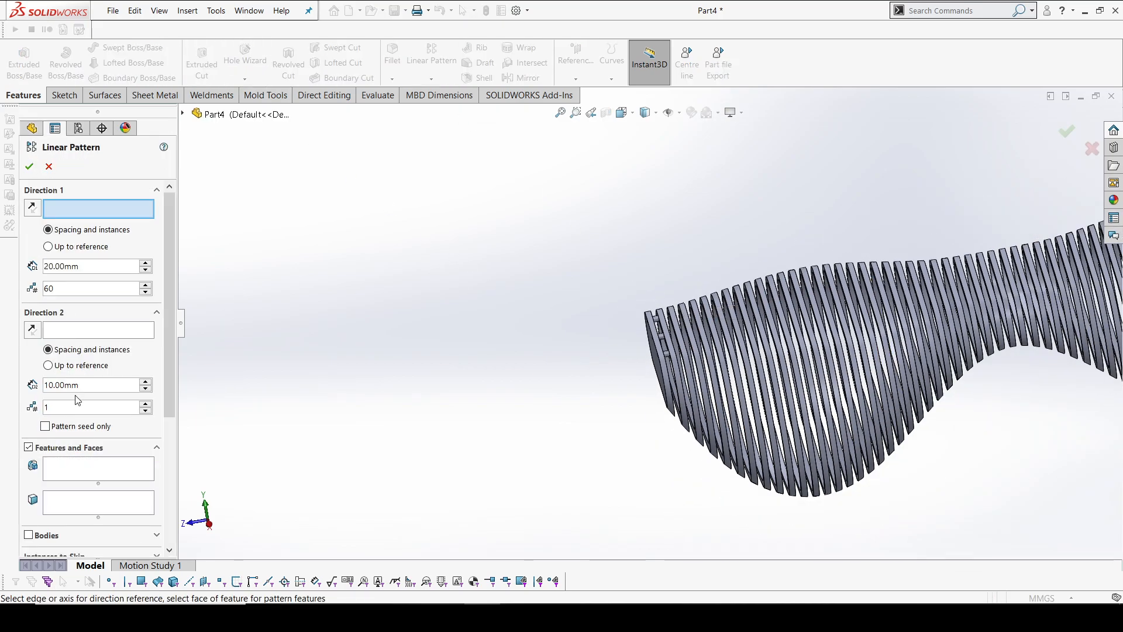
{"action": "left_click_drag", "start_coordinate": [167, 348], "coordinate": [166, 457]}
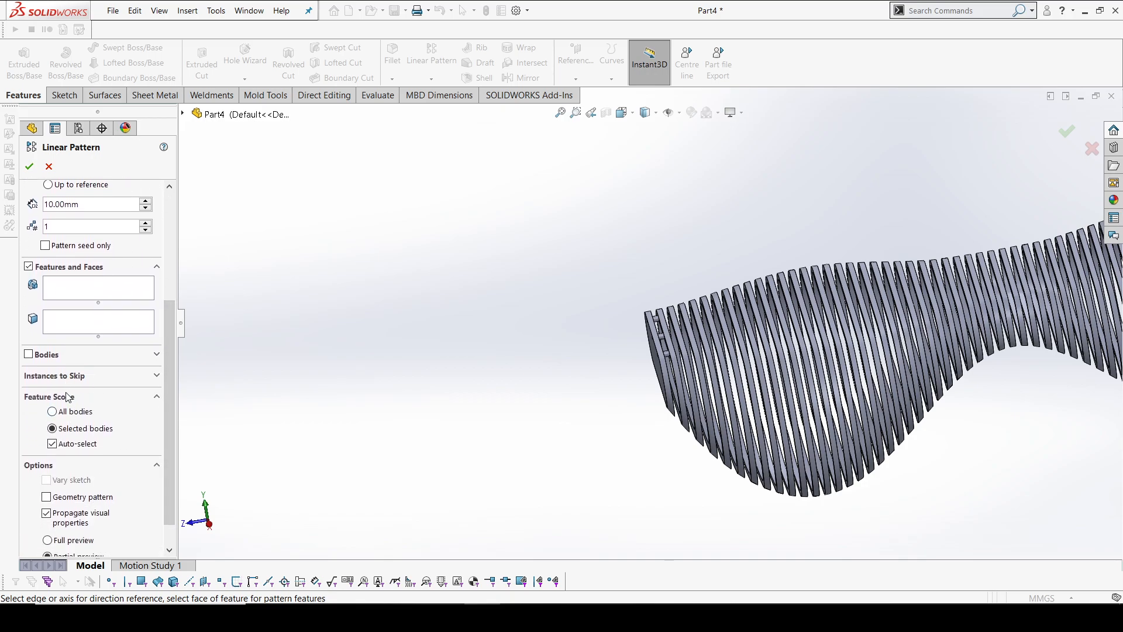
{"action": "left_click", "coordinate": [50, 356]}
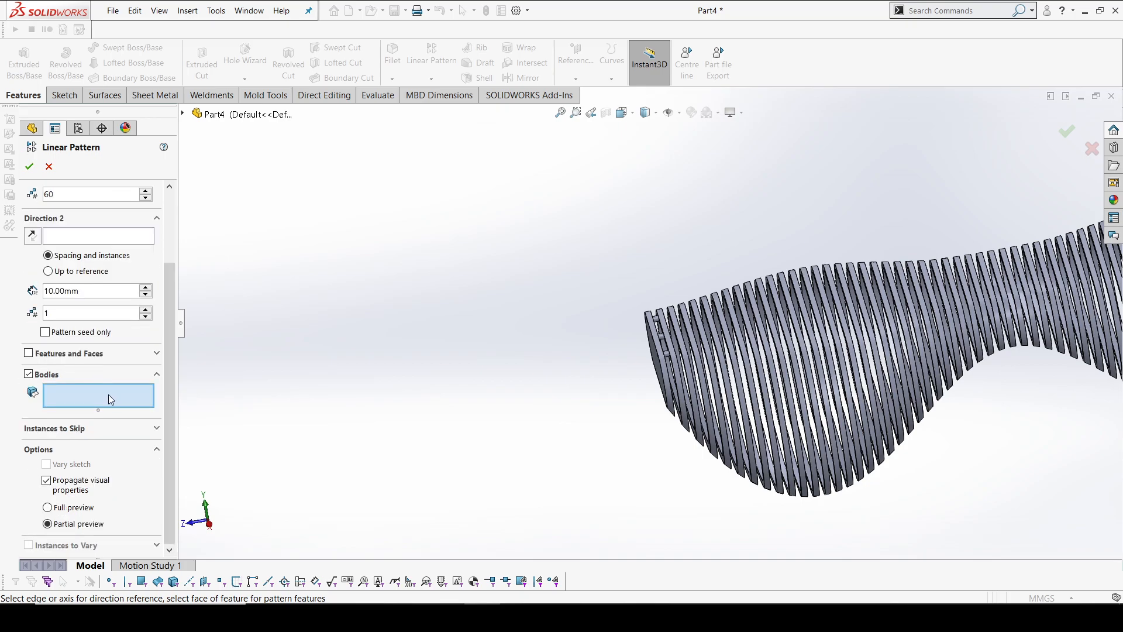
{"action": "scroll", "coordinate": [672, 342], "scroll_direction": "down", "scroll_amount": 6}
{"action": "left_click", "coordinate": [568, 276]}
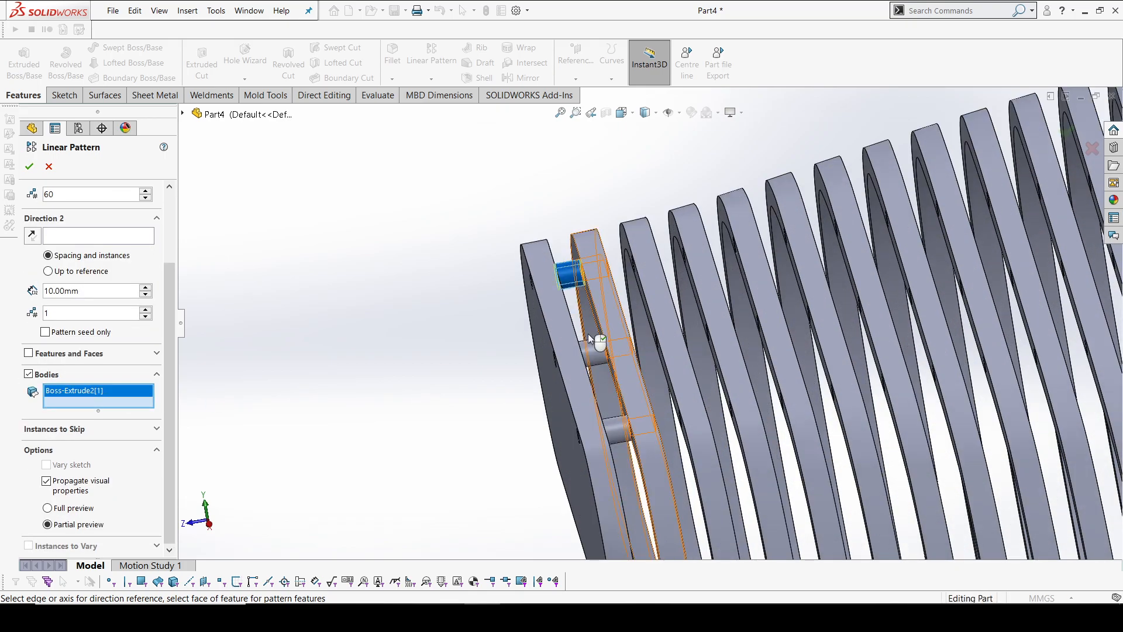
{"action": "left_click", "coordinate": [594, 353]}
{"action": "left_click", "coordinate": [616, 430]}
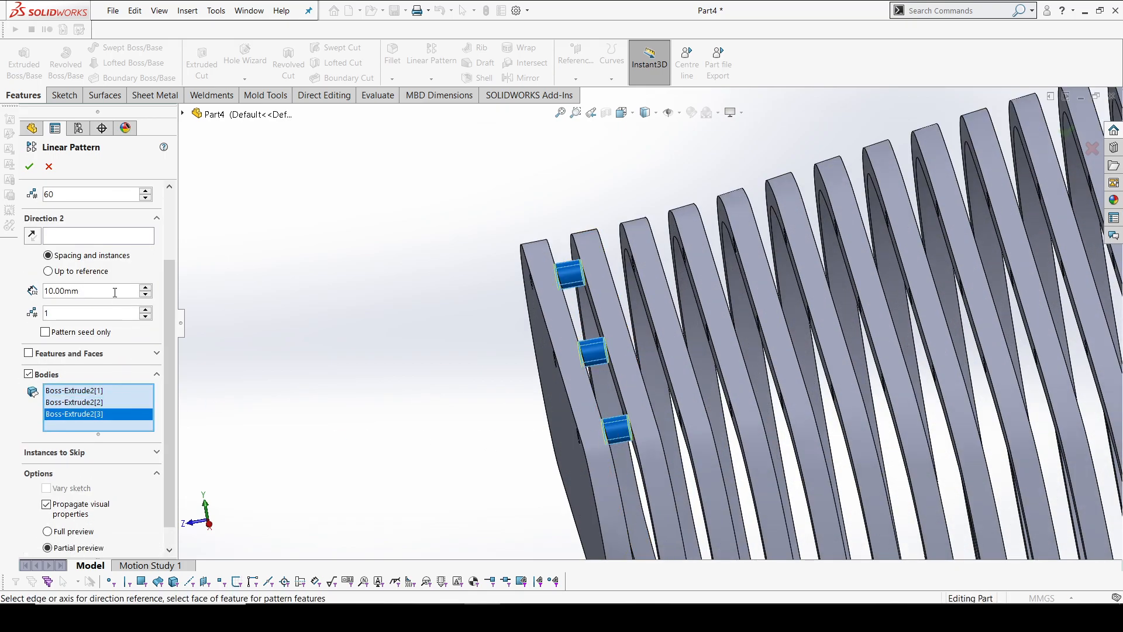
Step: Use the end slice's outer face as the pattern direction and reverse it so the spacers run through the slices
{"action": "left_click_drag", "start_coordinate": [167, 294], "coordinate": [164, 188]}
{"action": "left_click", "coordinate": [88, 212]}
{"action": "middle_click_drag", "start_coordinate": [585, 372], "coordinate": [608, 371]}
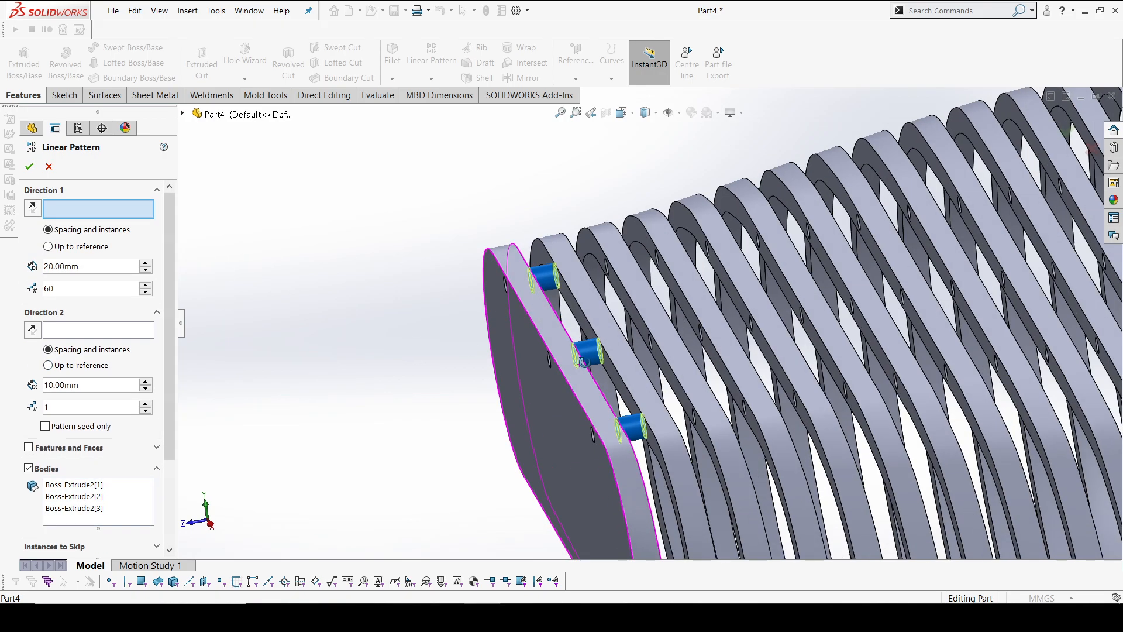
{"action": "left_click", "coordinate": [538, 349]}
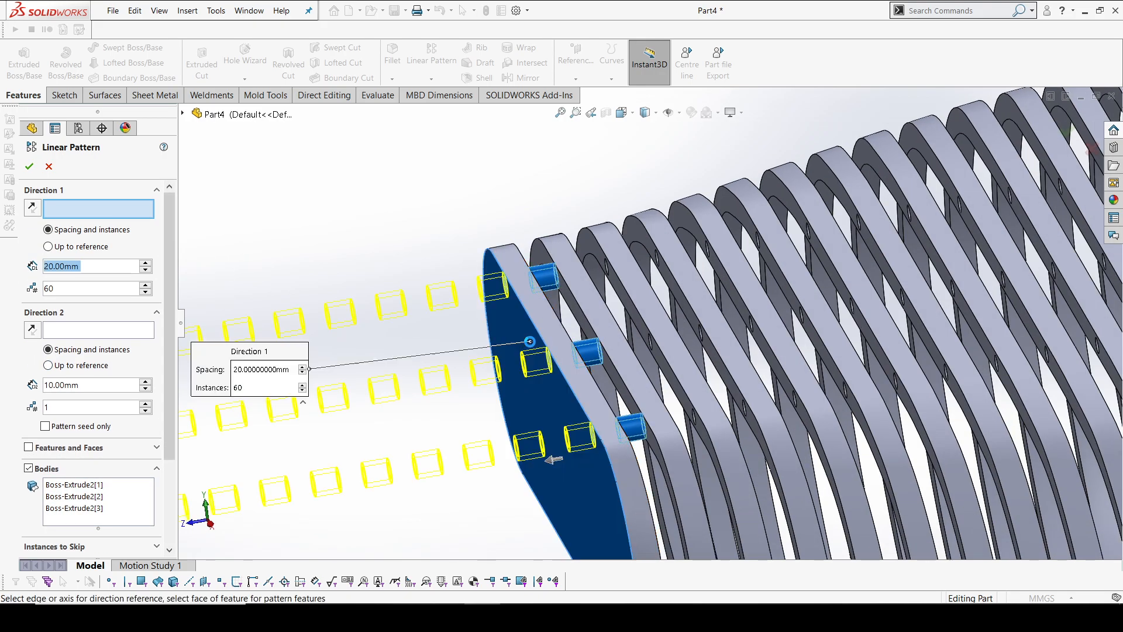
{"action": "left_click", "coordinate": [27, 209]}
{"action": "scroll", "coordinate": [694, 292], "scroll_direction": "up", "scroll_amount": 10}
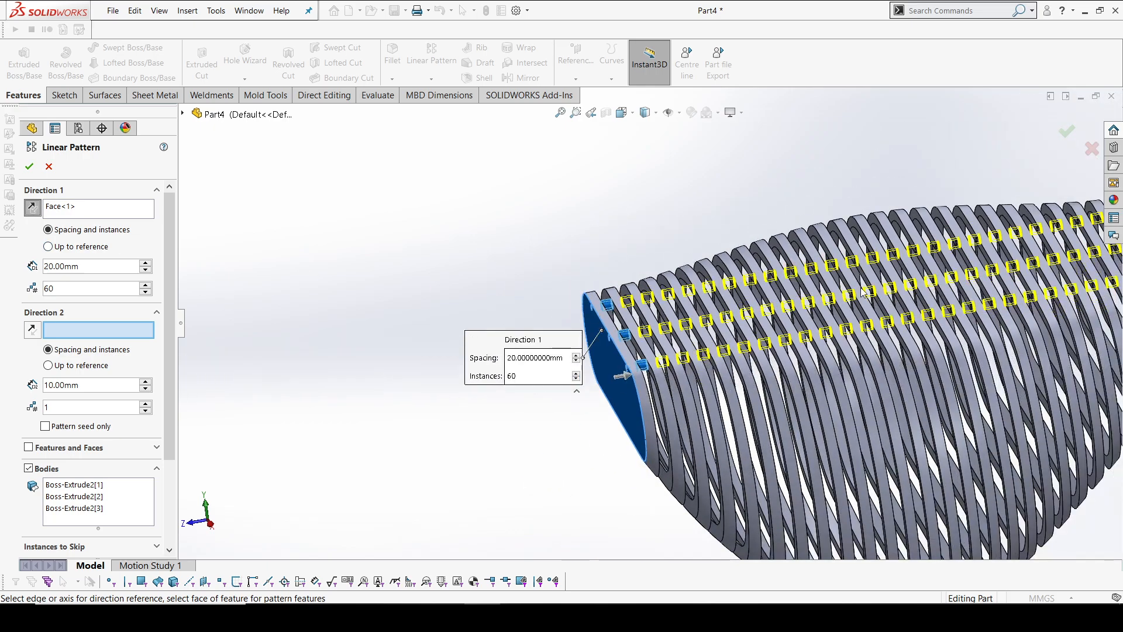
{"action": "scroll", "coordinate": [1013, 251], "scroll_direction": "down", "scroll_amount": 4}
{"action": "scroll", "coordinate": [1013, 250], "scroll_direction": "down", "scroll_amount": 6}
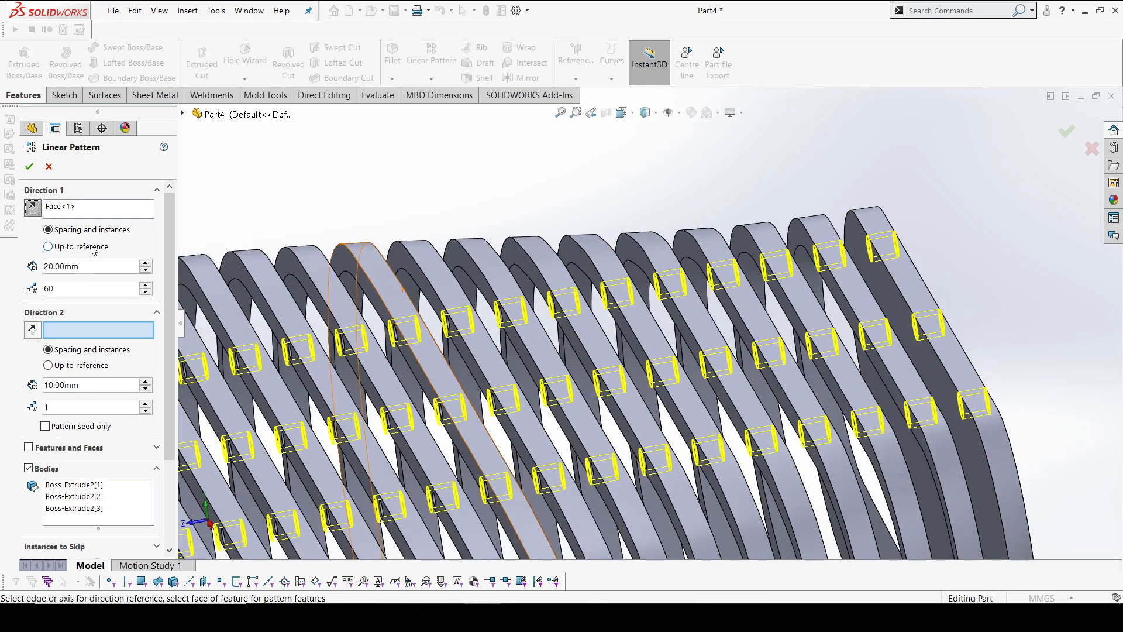
Step: Make the spacer pattern run up to the outer face of the opposite end slice with a 15 mm offset
{"action": "left_click", "coordinate": [91, 247]}
{"action": "middle_click_drag", "start_coordinate": [907, 283], "coordinate": [849, 276]}
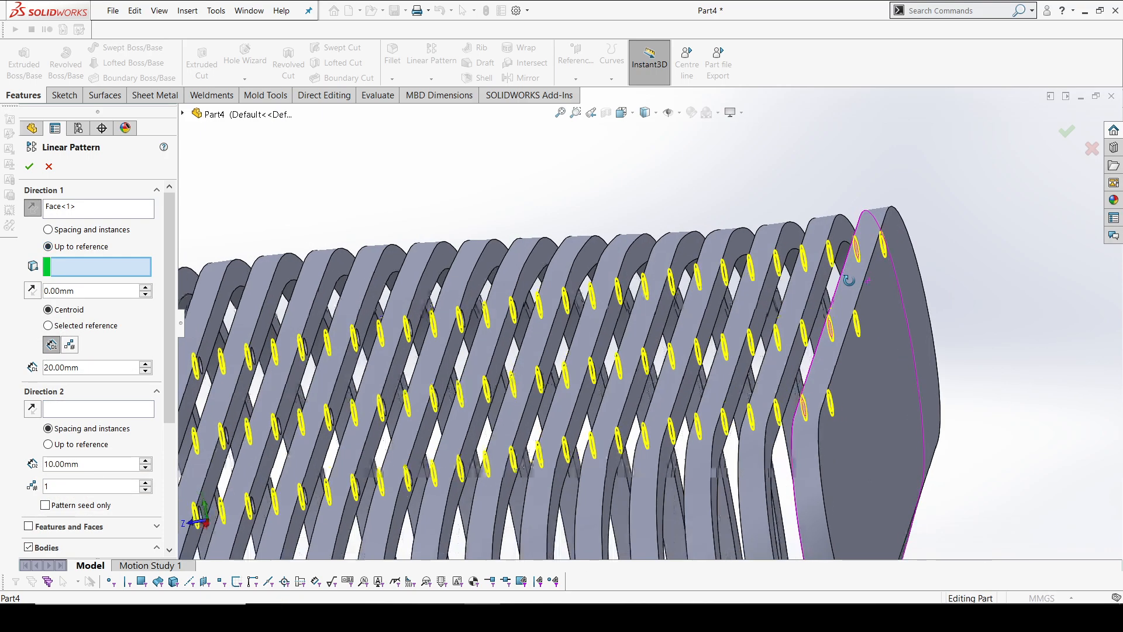
{"action": "left_click", "coordinate": [888, 281]}
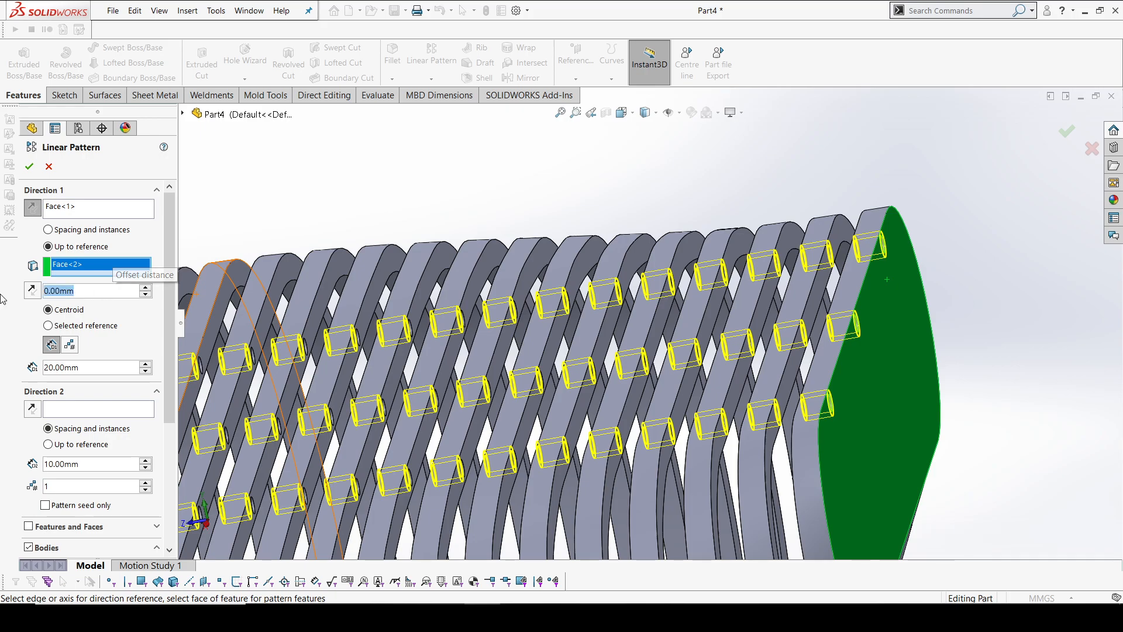
{"action": "type", "text": "15"}
{"action": "key", "text": "Return"}
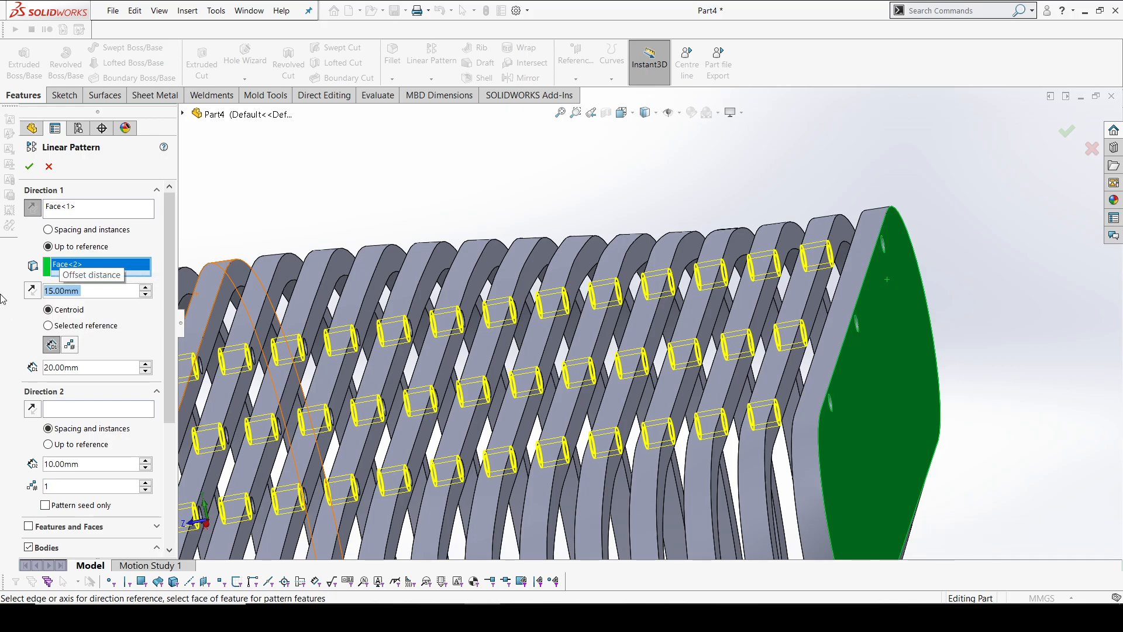
Step: Set the spacer pattern's spacing to 10 mm and create the pattern
{"action": "left_click", "coordinate": [147, 372]}
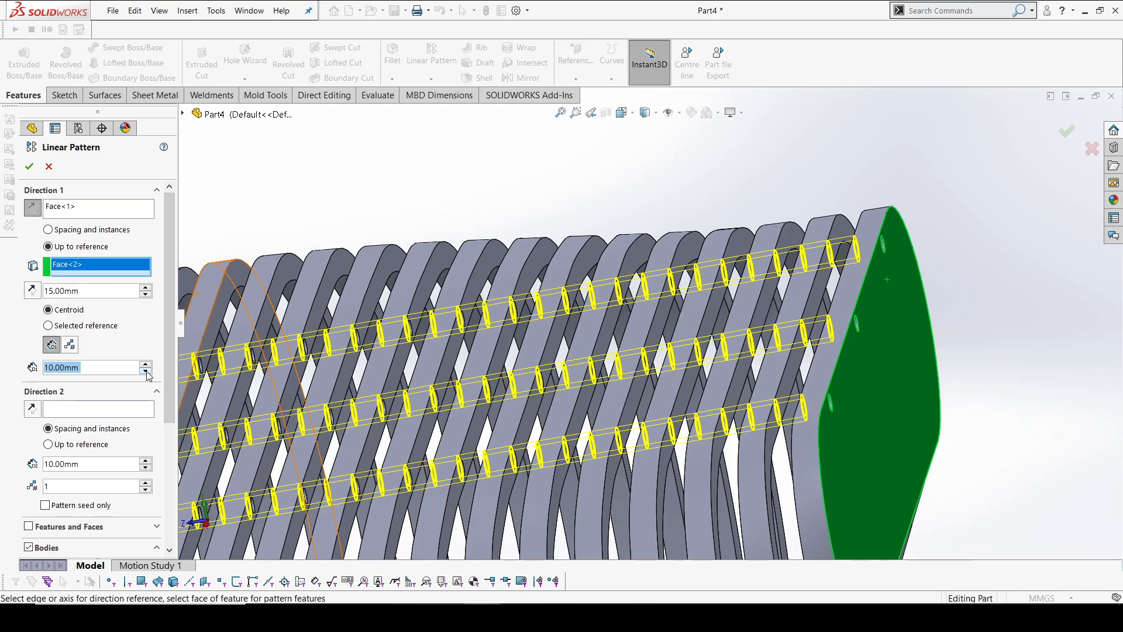
{"action": "scroll", "coordinate": [645, 342], "scroll_direction": "up", "scroll_amount": 3}
{"action": "middle_click_drag", "start_coordinate": [645, 342], "coordinate": [660, 334]}
{"action": "scroll", "coordinate": [661, 337], "scroll_direction": "up", "scroll_amount": 5}
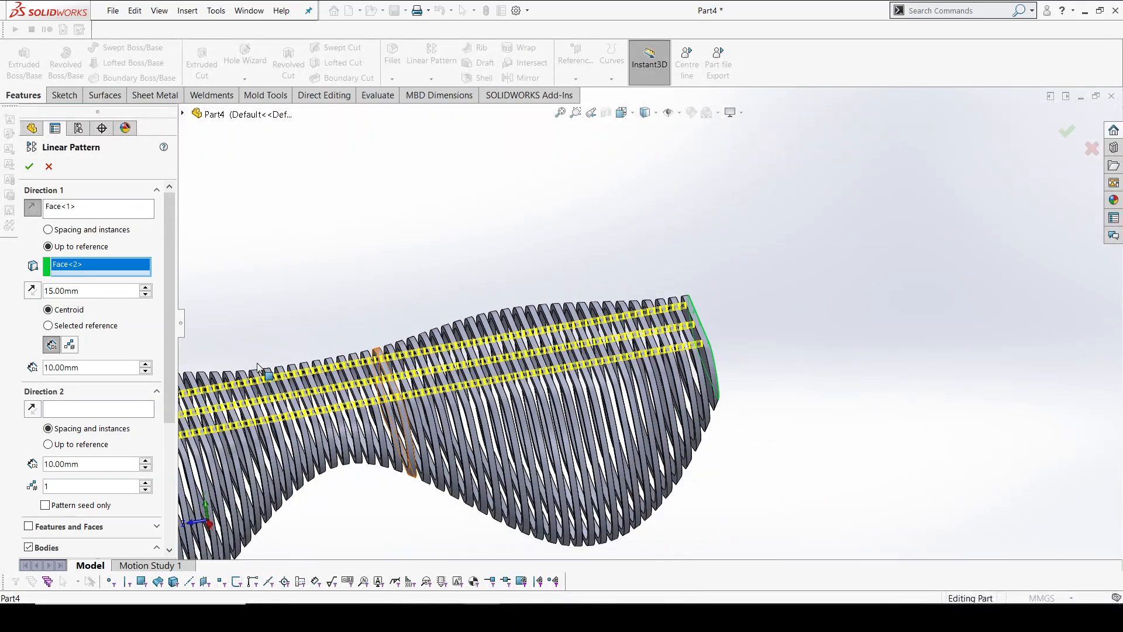
{"action": "scroll", "coordinate": [278, 378], "scroll_direction": "down", "scroll_amount": 5}
{"action": "middle_click_drag", "start_coordinate": [270, 388], "coordinate": [625, 387], "text": "ctrl"}
{"action": "scroll", "coordinate": [491, 372], "scroll_direction": "down", "scroll_amount": 4}
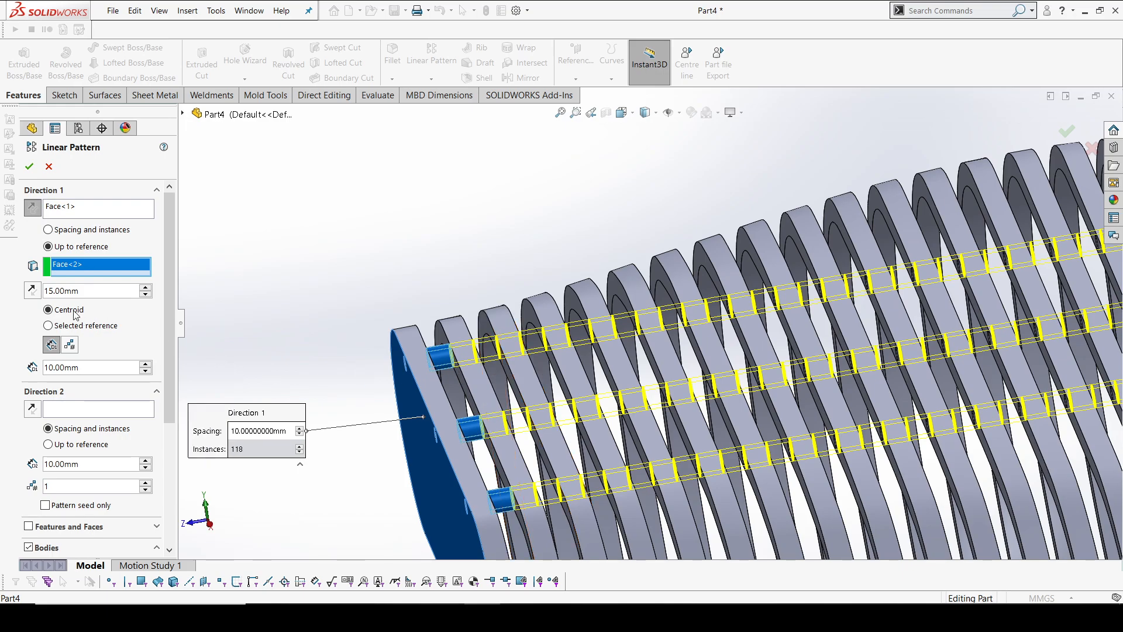
{"action": "left_click", "coordinate": [28, 168]}
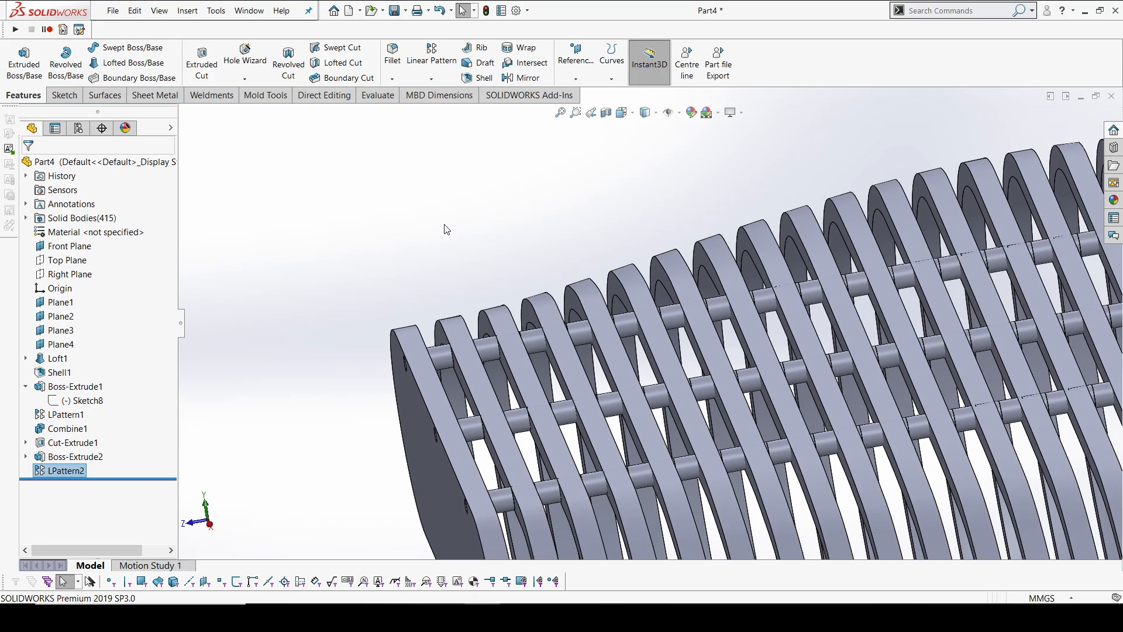
Step: Examine the patterned spacers along the model and the three through holes from the front view
{"action": "scroll", "coordinate": [444, 230], "scroll_direction": "up", "scroll_amount": 5}
{"action": "middle_click_drag", "start_coordinate": [452, 235], "coordinate": [493, 267]}
{"action": "scroll", "coordinate": [494, 267], "scroll_direction": "up", "scroll_amount": 6}
{"action": "scroll", "coordinate": [725, 354], "scroll_direction": "down", "scroll_amount": 4}
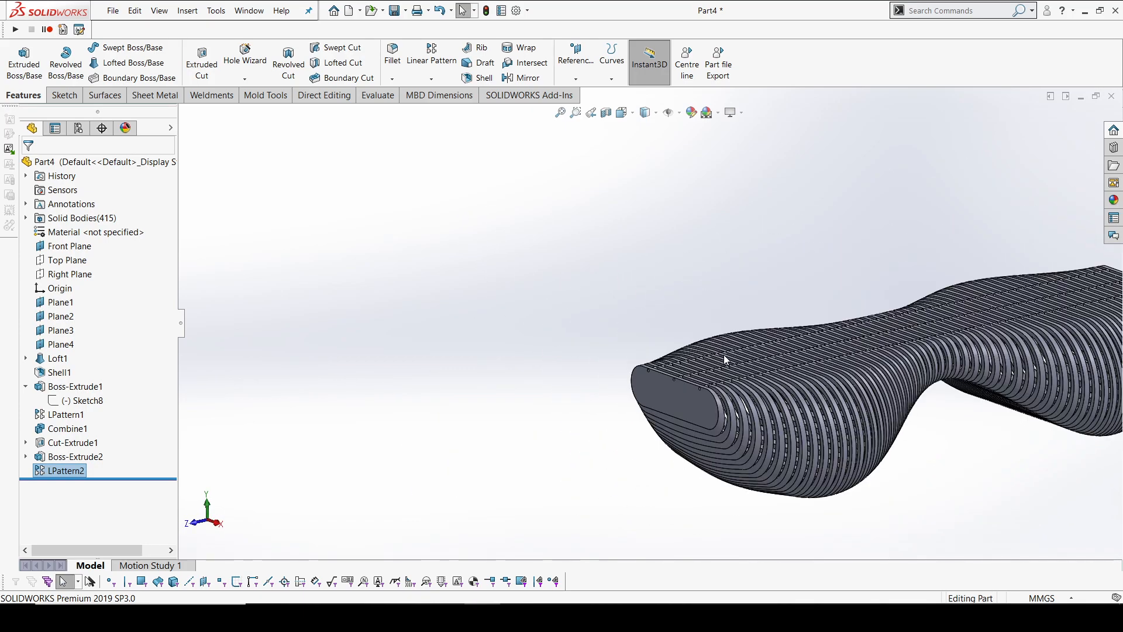
{"action": "key", "text": "space"}
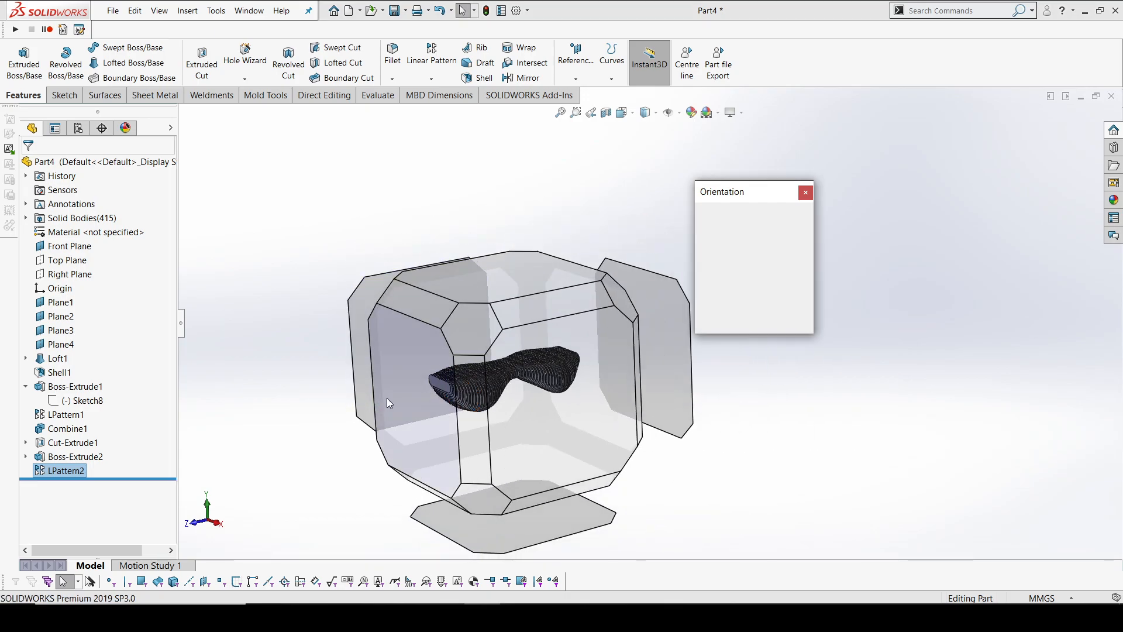
{"action": "left_click", "coordinate": [387, 399]}
{"action": "scroll", "coordinate": [648, 248], "scroll_direction": "down", "scroll_amount": 5}
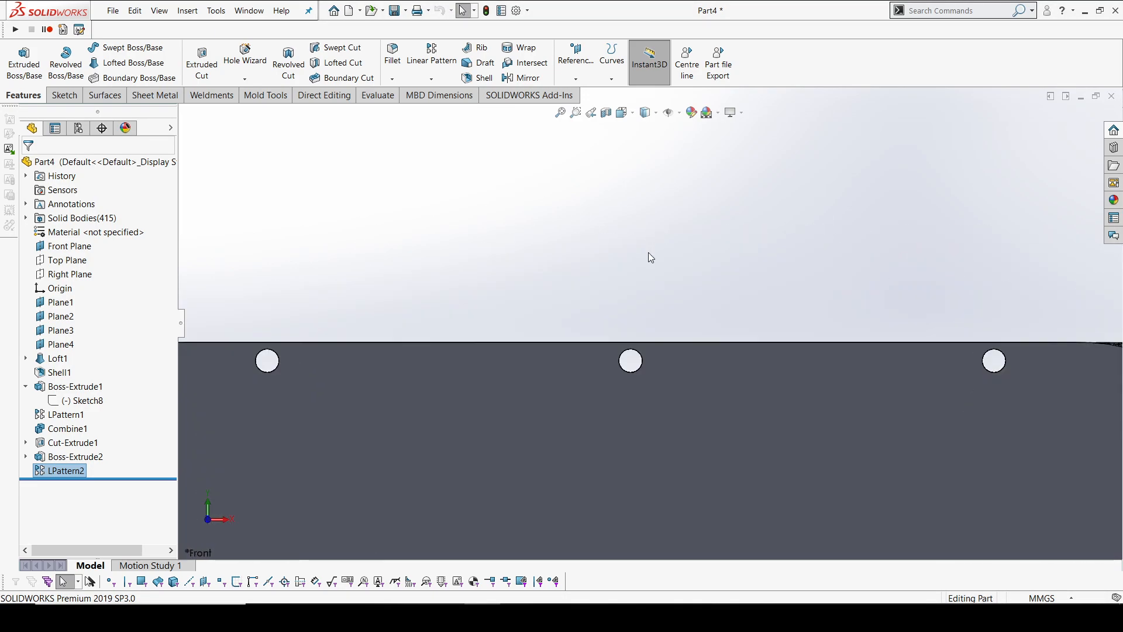
{"action": "scroll", "coordinate": [881, 387], "scroll_direction": "up", "scroll_amount": 3}
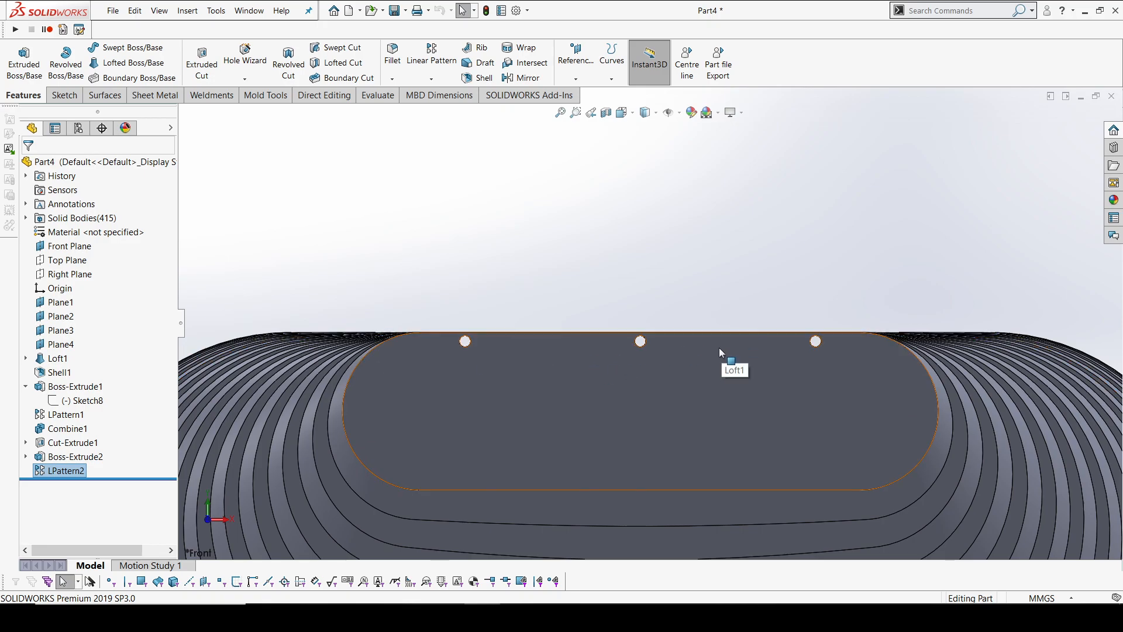
Step: Sketch on the end slice's outer face and convert the three hole edges into sketch circles
{"action": "left_click", "coordinate": [623, 379]}
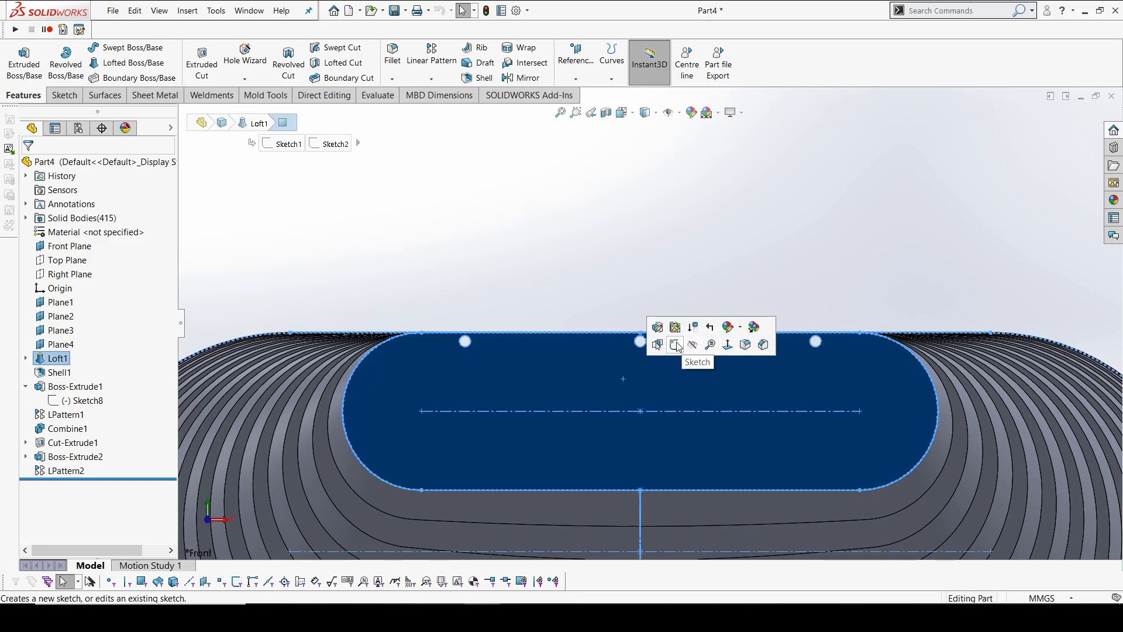
{"action": "left_click", "coordinate": [675, 345]}
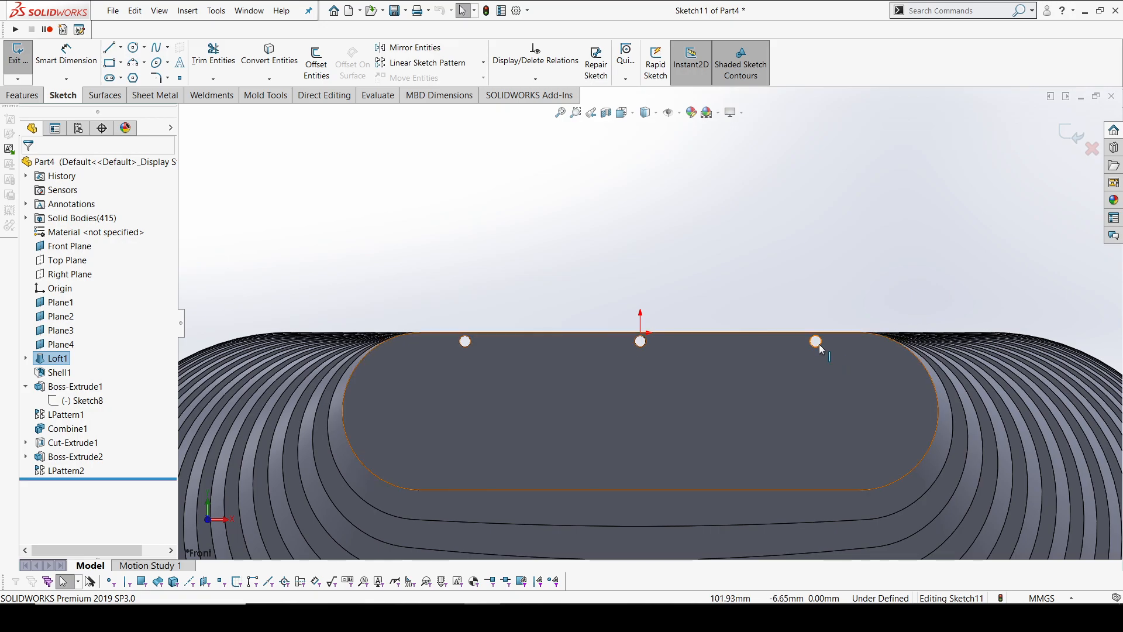
{"action": "left_click", "coordinate": [819, 344]}
{"action": "left_click", "coordinate": [641, 342], "text": "ctrl"}
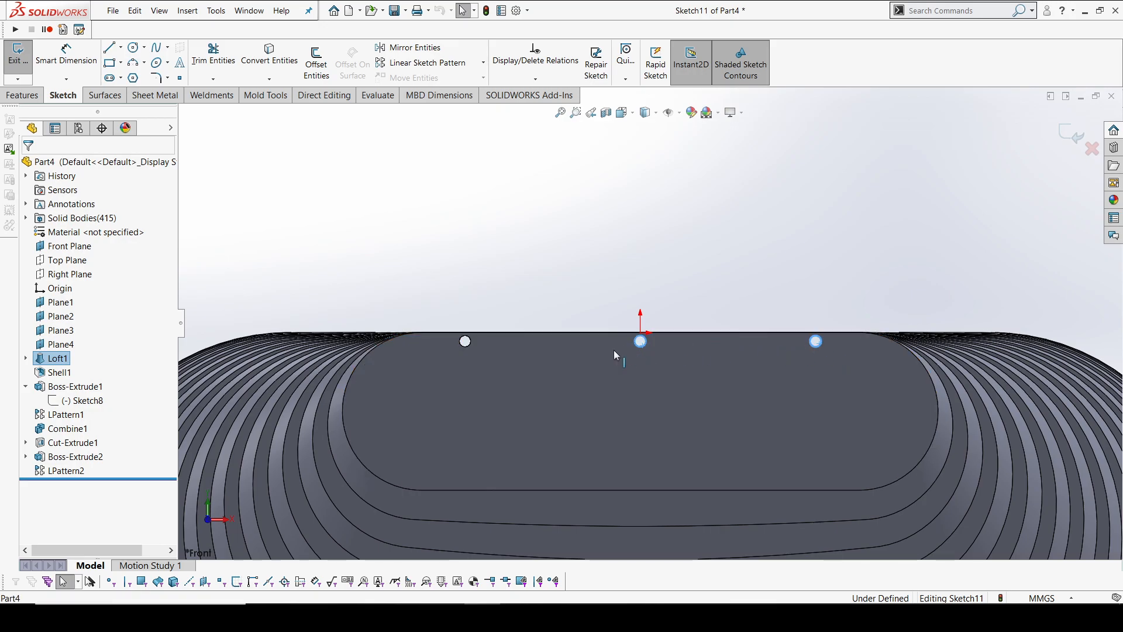
{"action": "left_click", "coordinate": [465, 342], "text": "ctrl"}
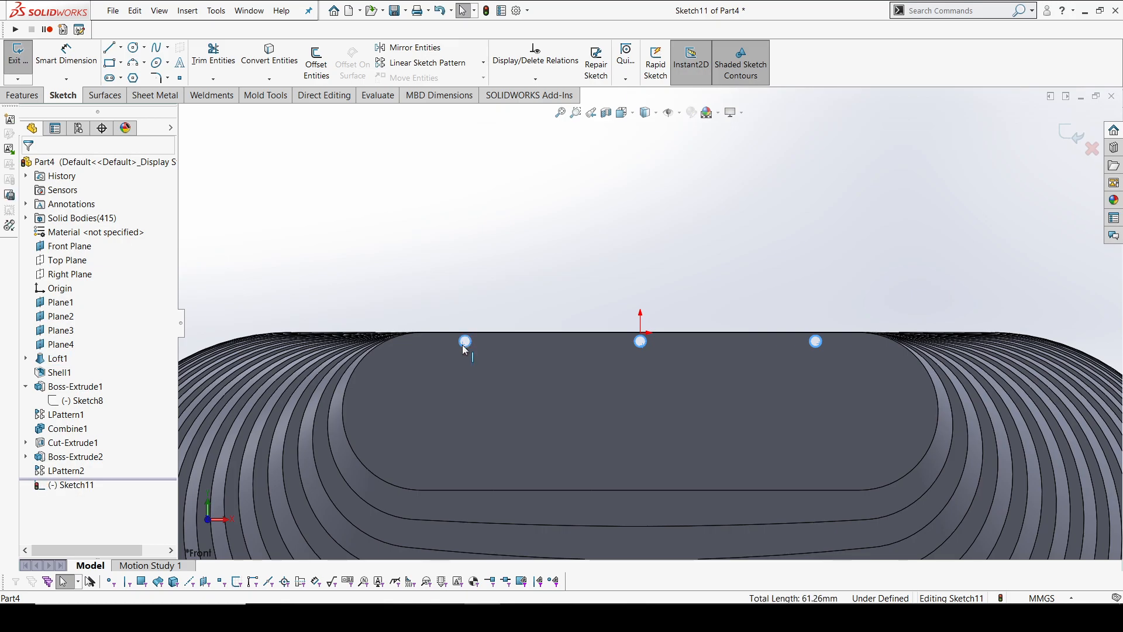
{"action": "left_click", "coordinate": [266, 64]}
Step: Extrude the three circles through the model as a boss up to the opposite end slice's outer face, without merging the result
{"action": "scroll", "coordinate": [684, 271], "scroll_direction": "up", "scroll_amount": 3}
{"action": "middle_click_drag", "start_coordinate": [683, 272], "coordinate": [659, 315]}
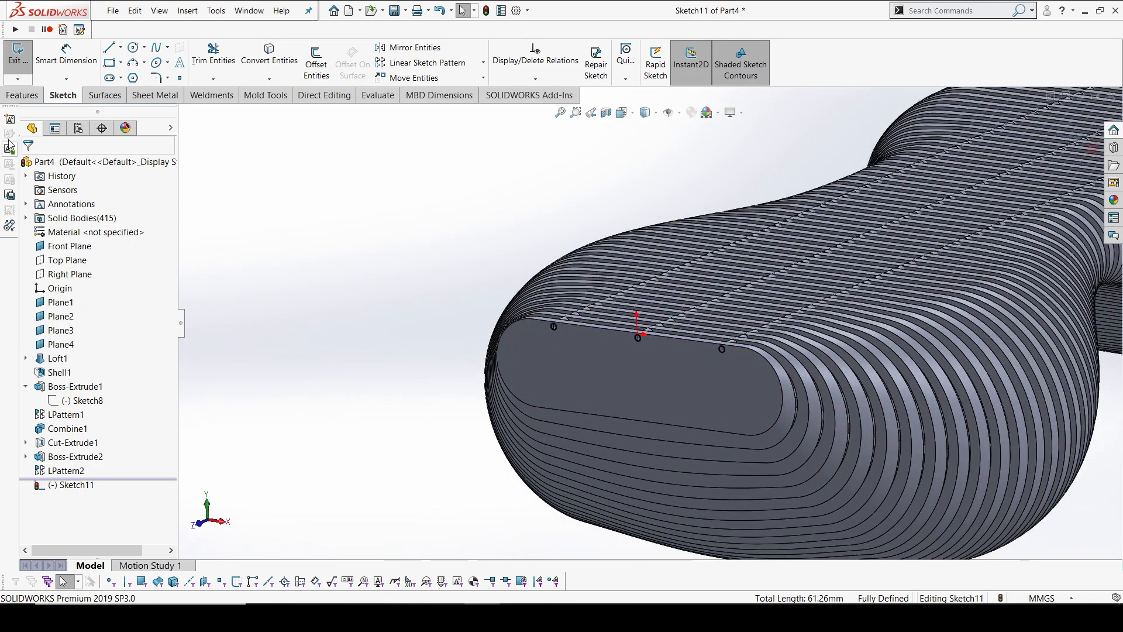
{"action": "left_click", "coordinate": [25, 97]}
{"action": "left_click", "coordinate": [21, 54]}
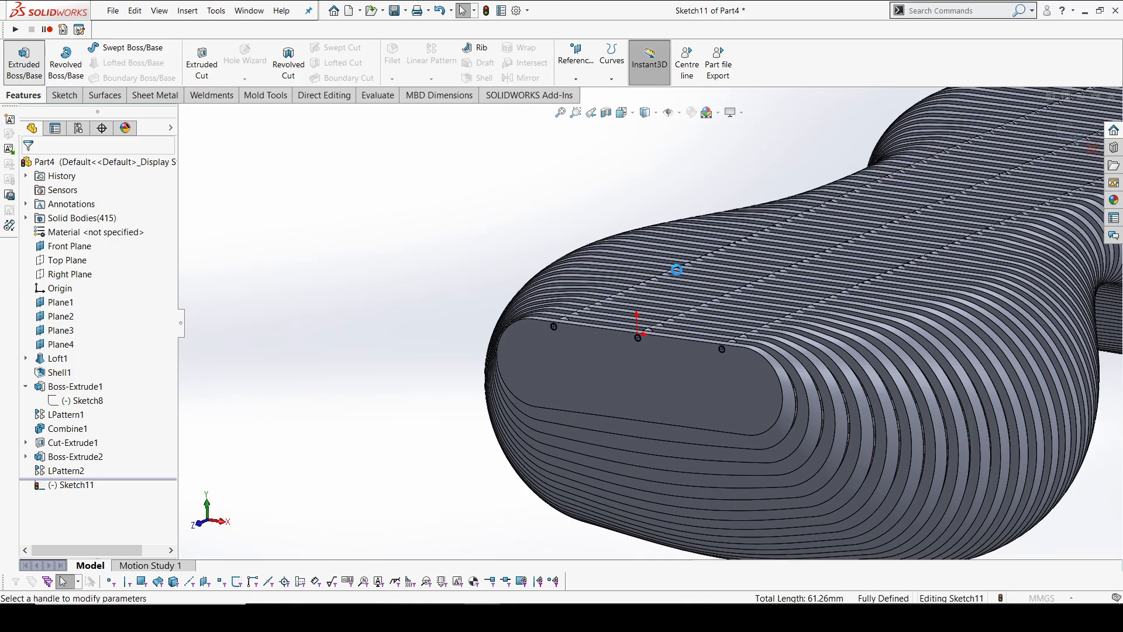
{"action": "scroll", "coordinate": [830, 272], "scroll_direction": "up", "scroll_amount": 5}
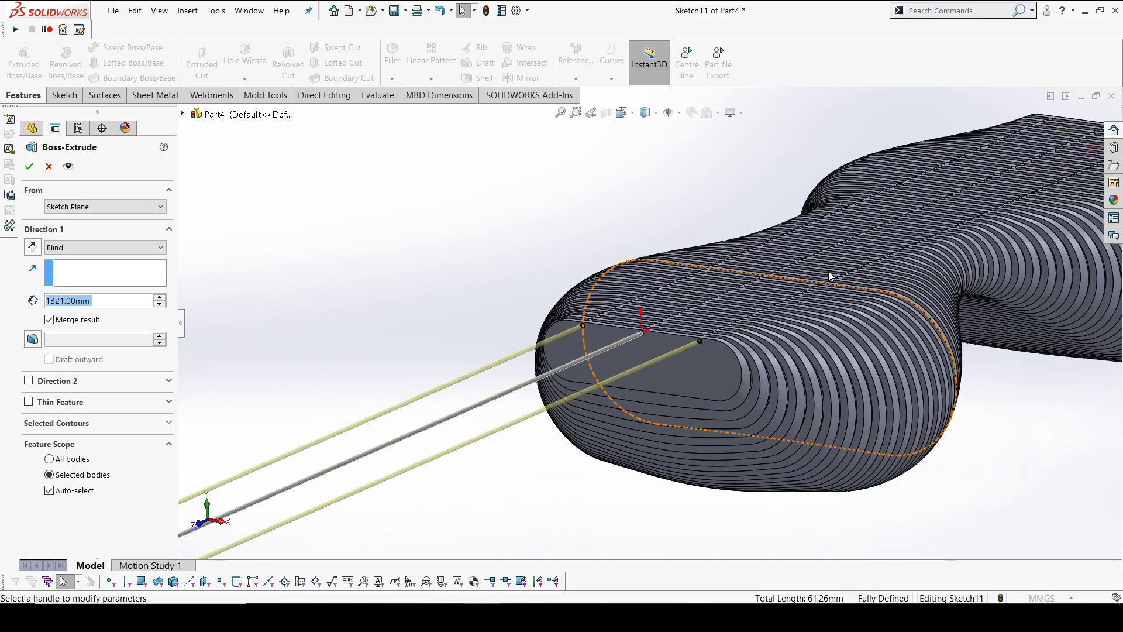
{"action": "middle_click_drag", "start_coordinate": [988, 263], "coordinate": [898, 280]}
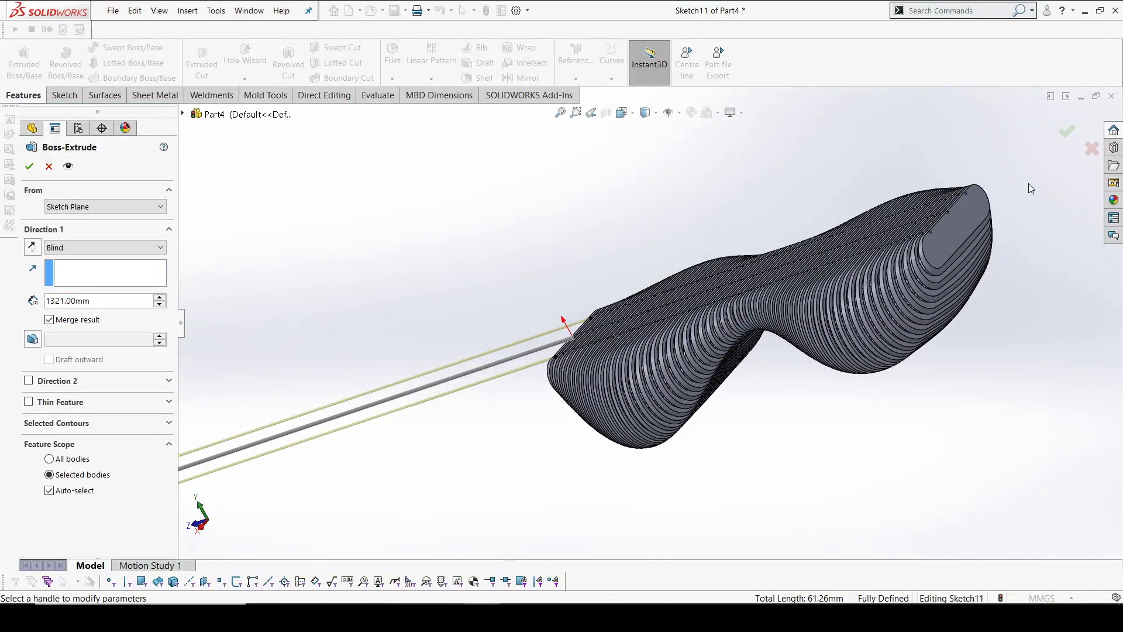
{"action": "left_click", "coordinate": [977, 212]}
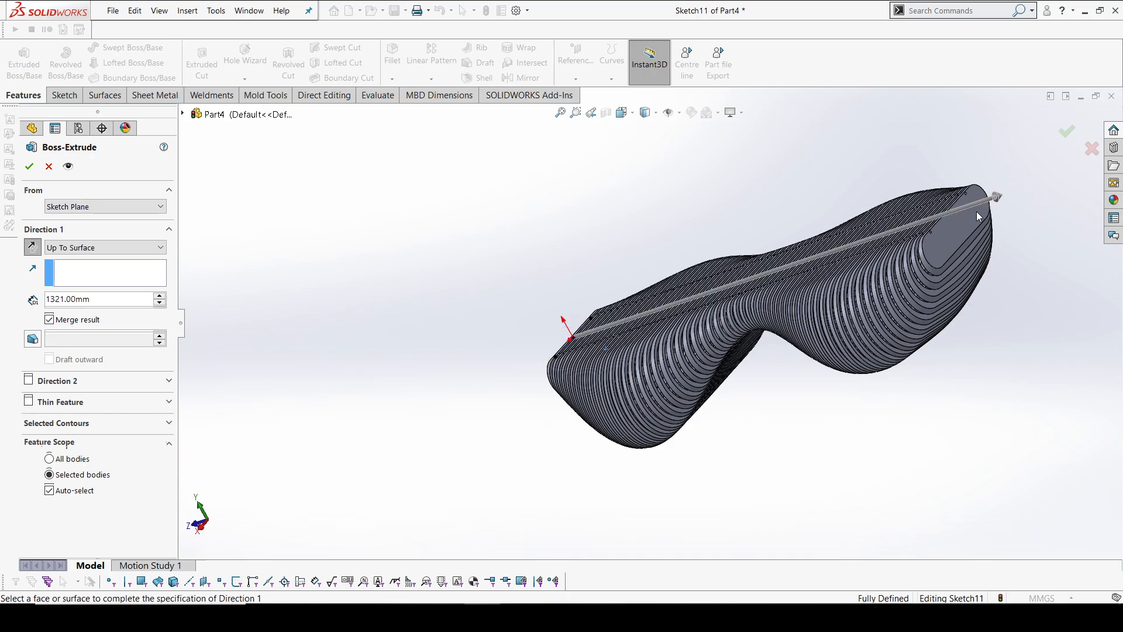
{"action": "left_click", "coordinate": [977, 212]}
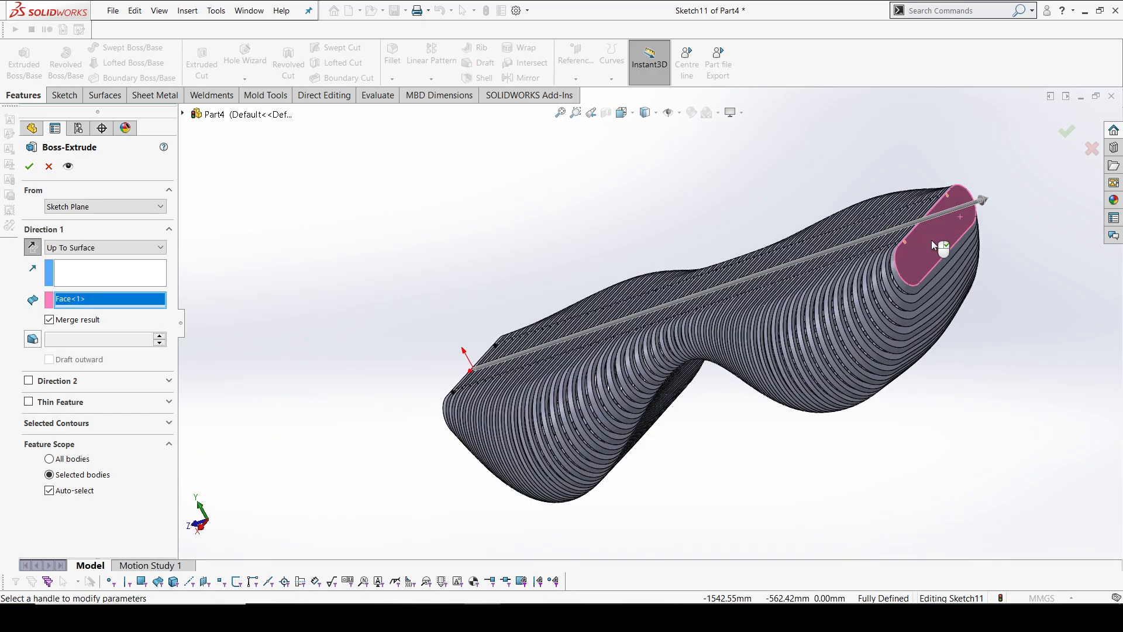
{"action": "left_click", "coordinate": [49, 320]}
{"action": "left_click", "coordinate": [31, 167]}
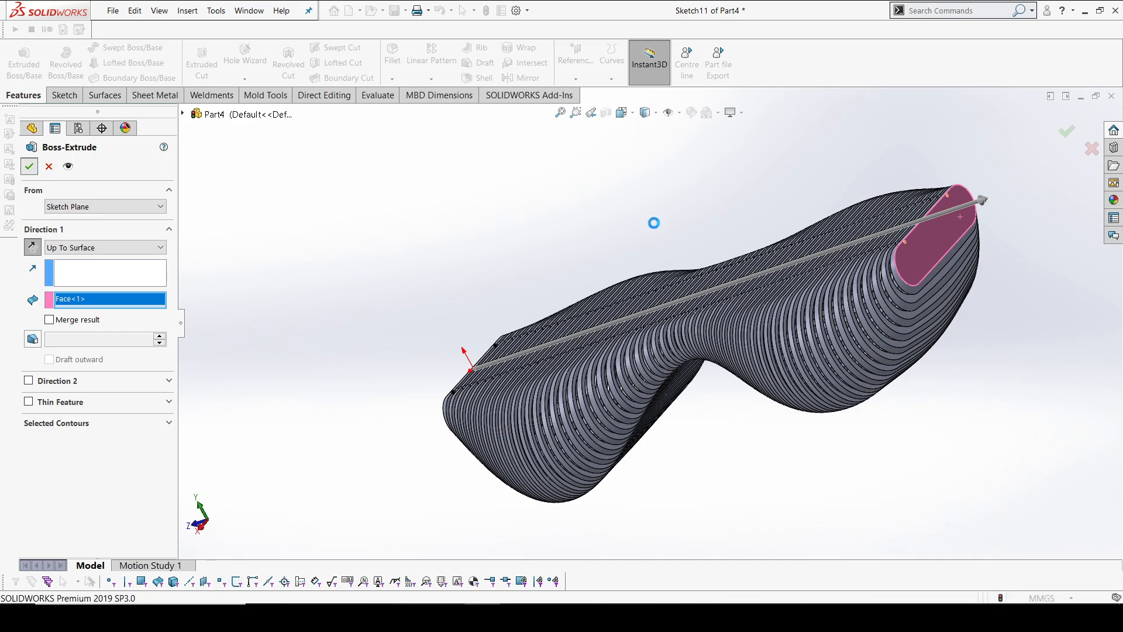
{"action": "middle_click_drag", "start_coordinate": [541, 249], "coordinate": [456, 286]}
{"action": "scroll", "coordinate": [563, 361], "scroll_direction": "down", "scroll_amount": 5}
{"action": "scroll", "coordinate": [503, 255], "scroll_direction": "down", "scroll_amount": 2}
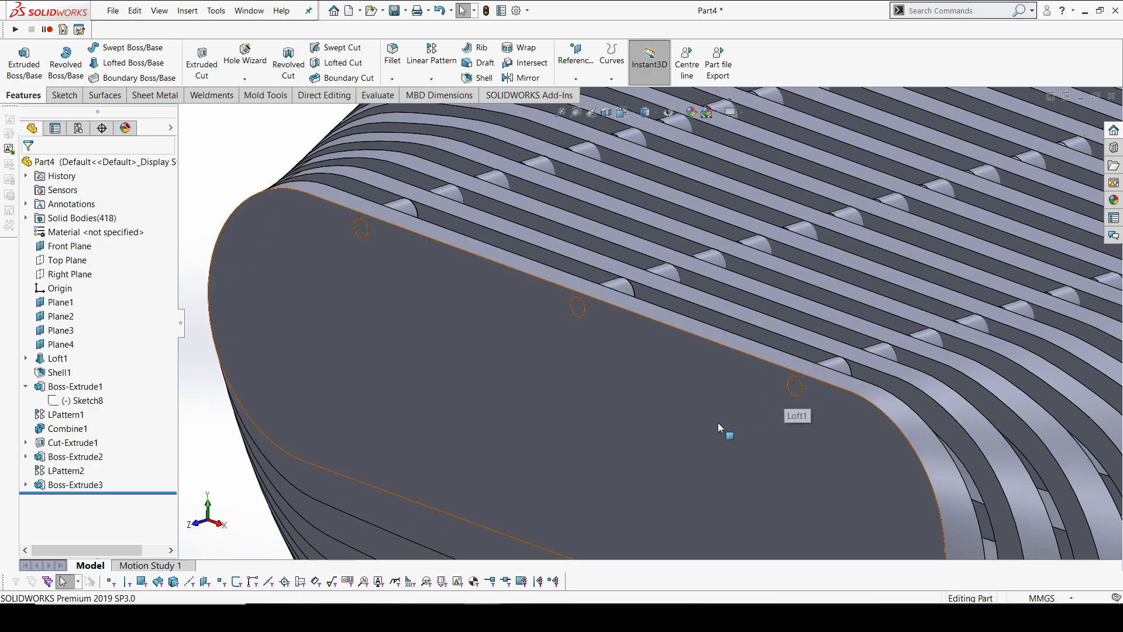
{"action": "scroll", "coordinate": [786, 386], "scroll_direction": "up", "scroll_amount": 10}
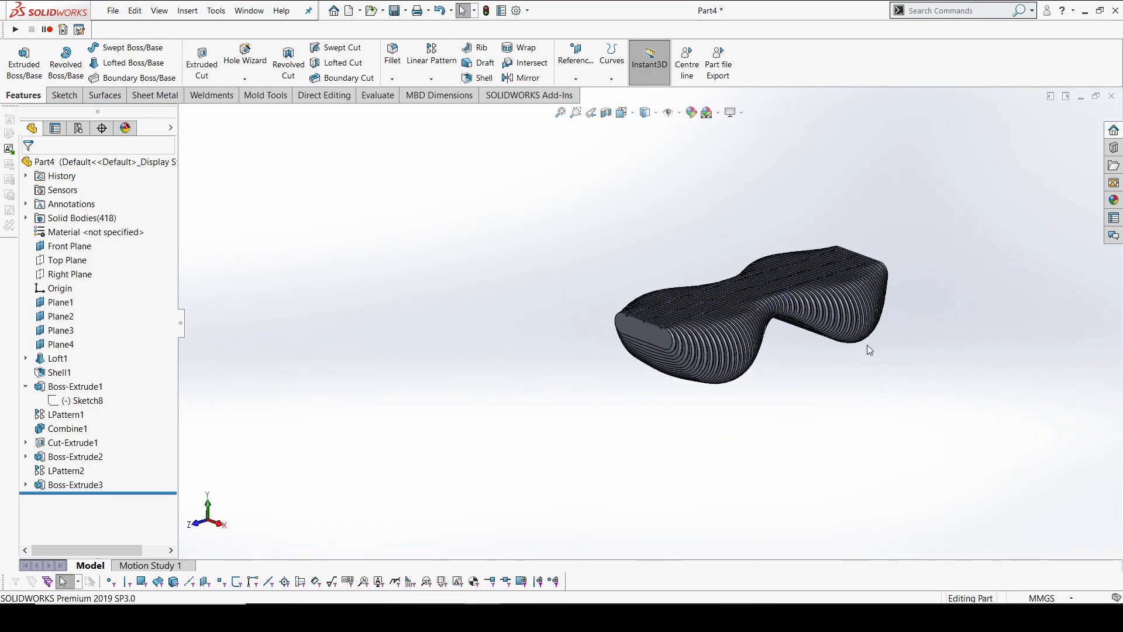
Step: Turn on RealView Graphics for the bench model and apply the Plain White scene
{"action": "scroll", "coordinate": [866, 345], "scroll_direction": "down", "scroll_amount": 5}
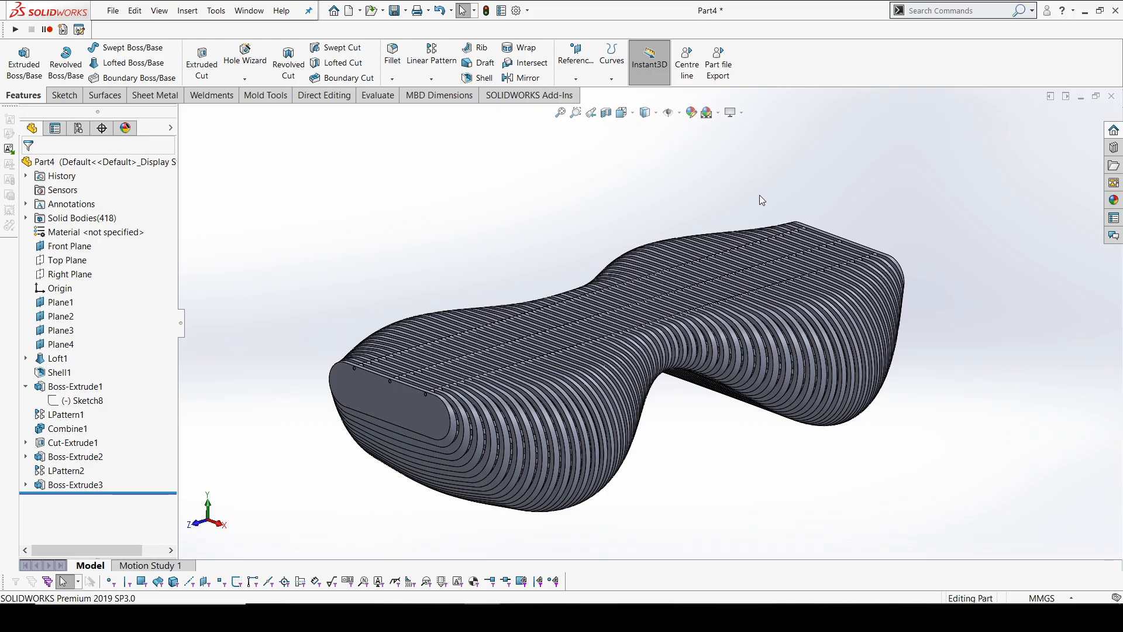
{"action": "left_click", "coordinate": [733, 113]}
{"action": "left_click", "coordinate": [755, 129]}
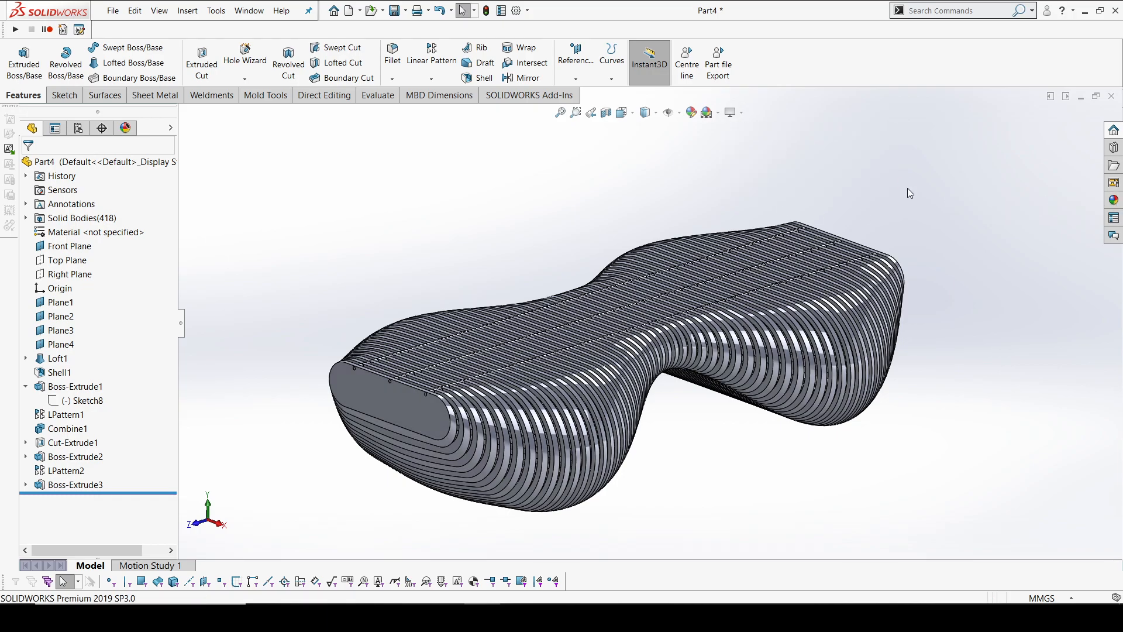
{"action": "left_click", "coordinate": [718, 113]}
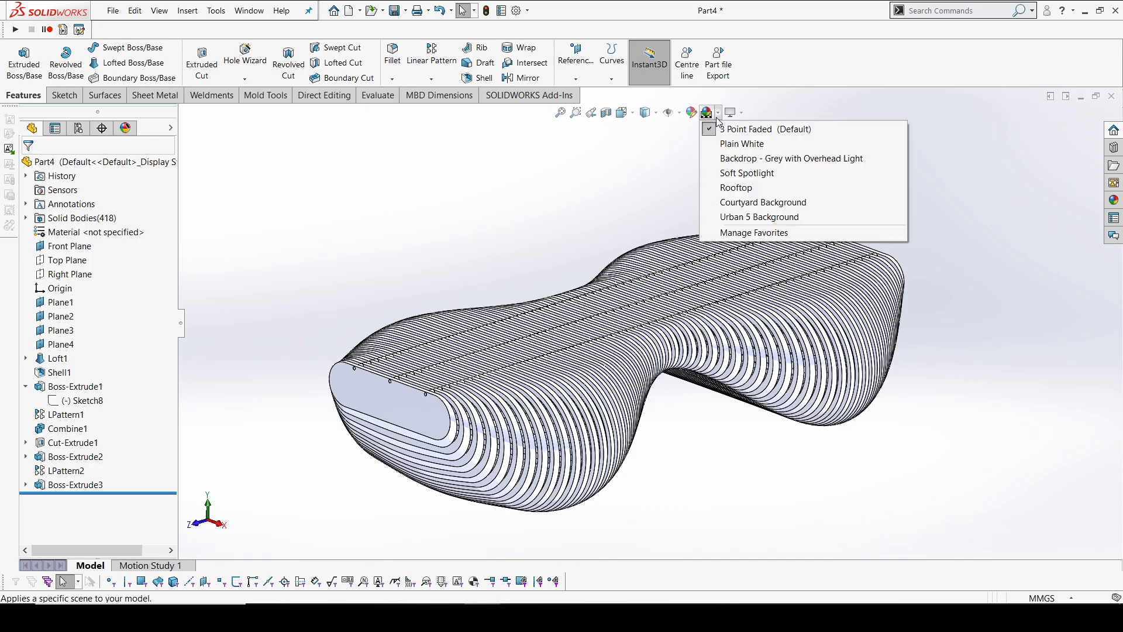
{"action": "left_click", "coordinate": [732, 143]}
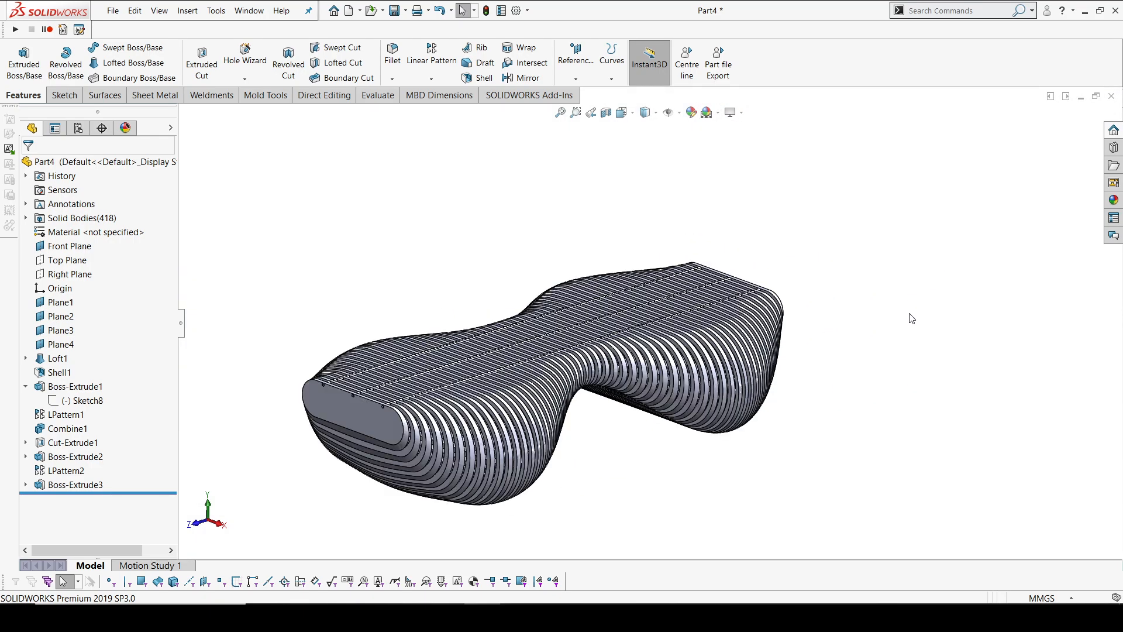
Step: Enable Shadows In Shaded Mode so the bench casts a shadow on the ground
{"action": "left_click", "coordinate": [732, 113]}
{"action": "left_click", "coordinate": [760, 144]}
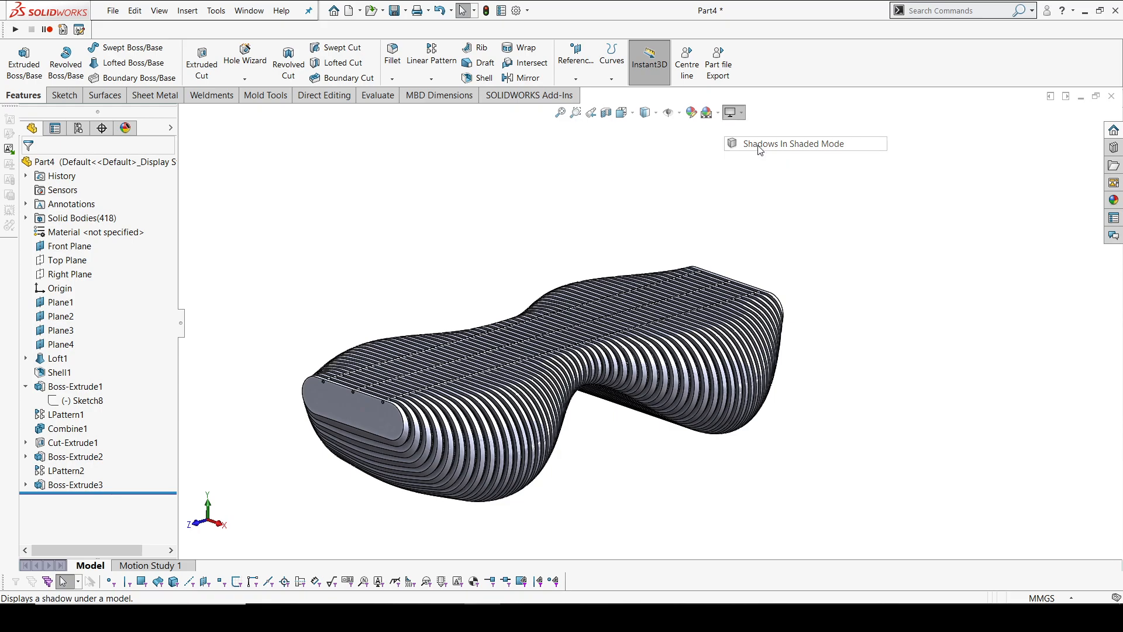
{"action": "middle_click_drag", "start_coordinate": [880, 315], "coordinate": [868, 299]}
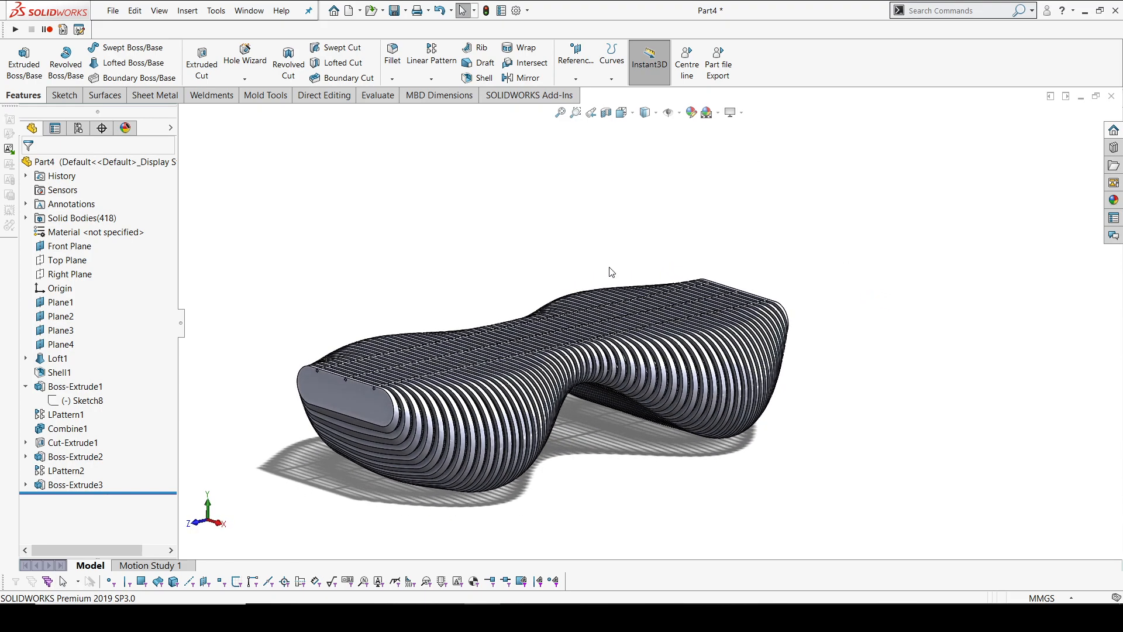
Step: Apply the polished teak 2d appearance from the organic wood library to the whole part
{"action": "left_click", "coordinate": [1114, 200]}
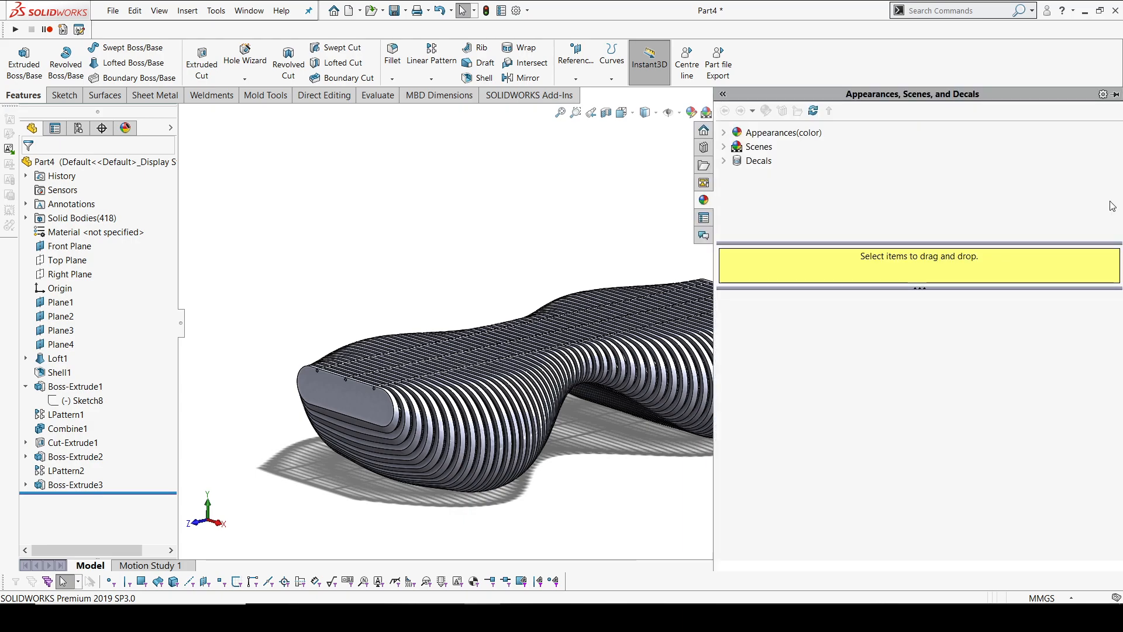
{"action": "left_click", "coordinate": [726, 133]}
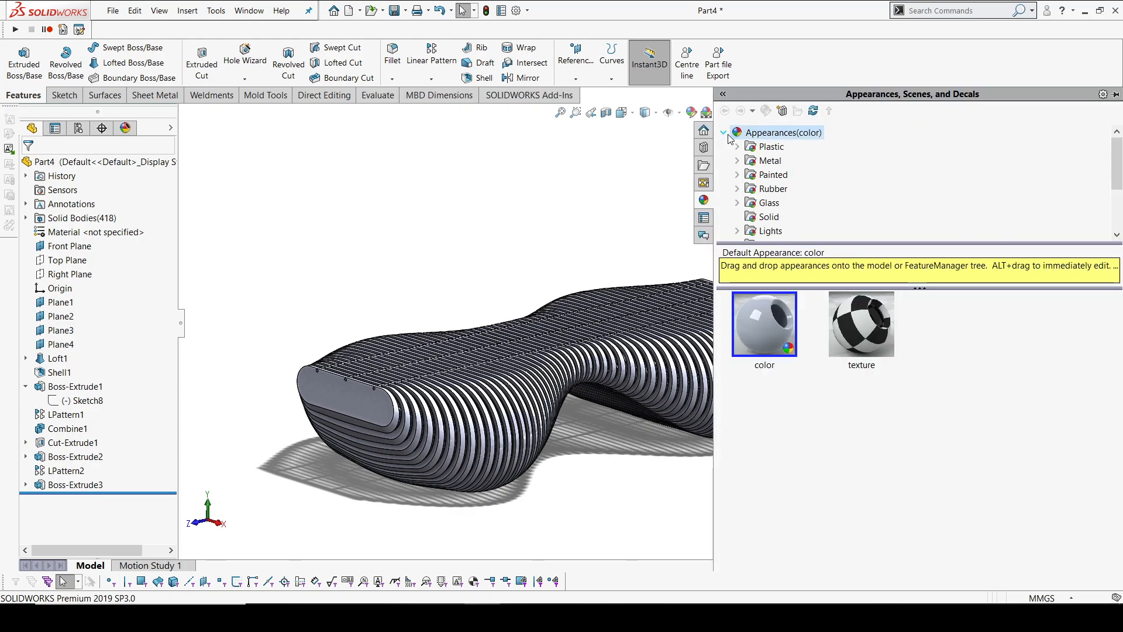
{"action": "scroll", "coordinate": [761, 207], "scroll_direction": "down", "scroll_amount": 2}
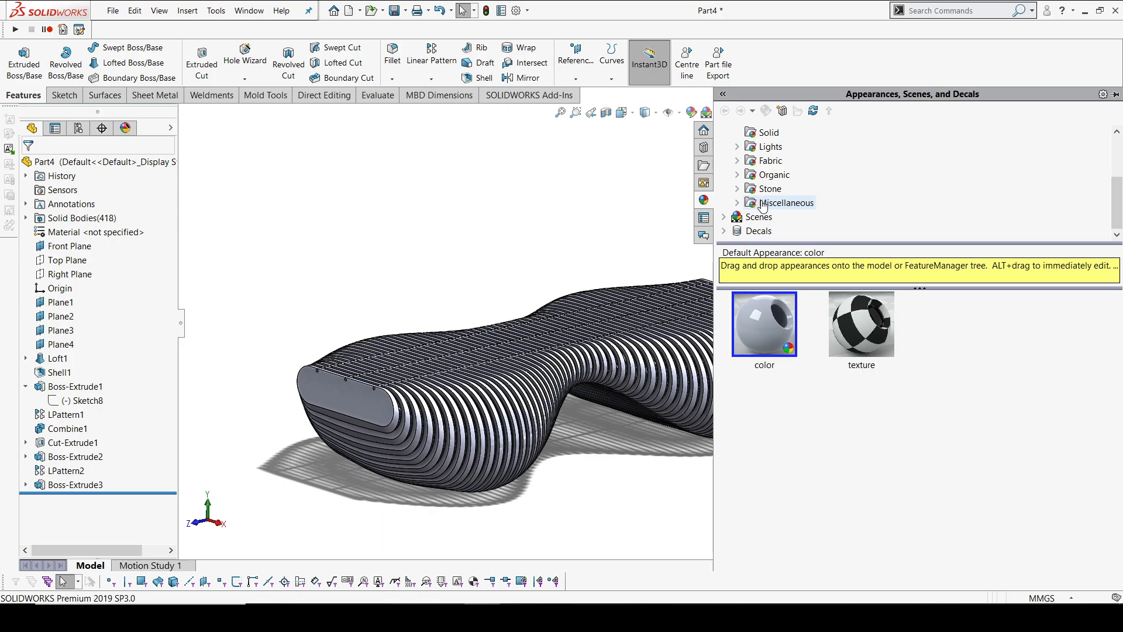
{"action": "left_click", "coordinate": [738, 175]}
{"action": "left_click", "coordinate": [781, 161]}
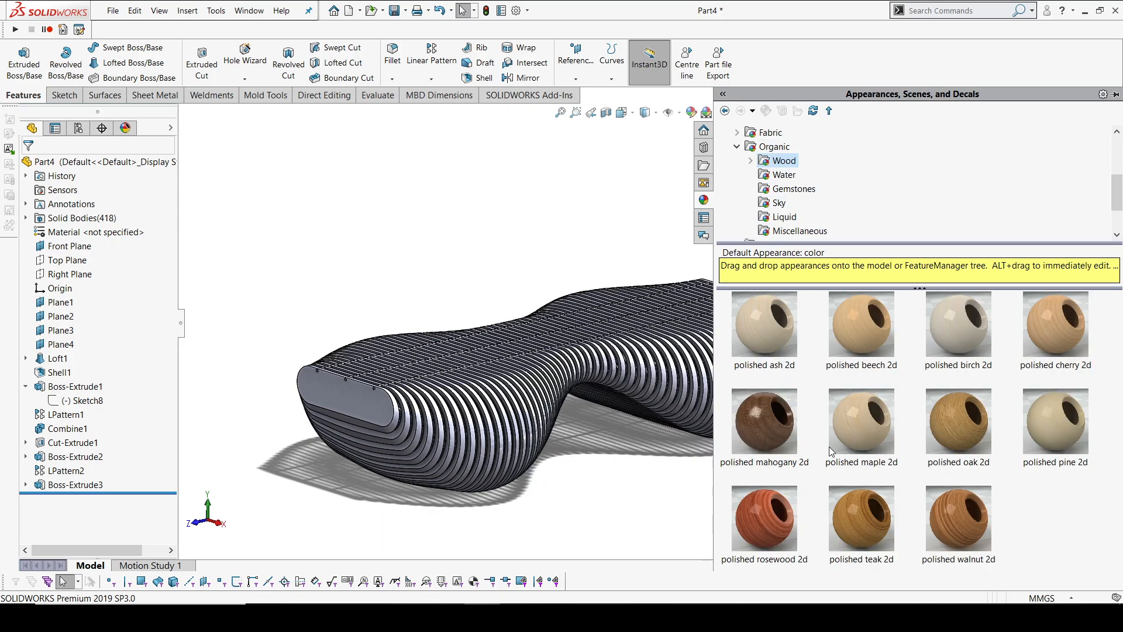
{"action": "left_click_drag", "start_coordinate": [862, 519], "coordinate": [381, 416]}
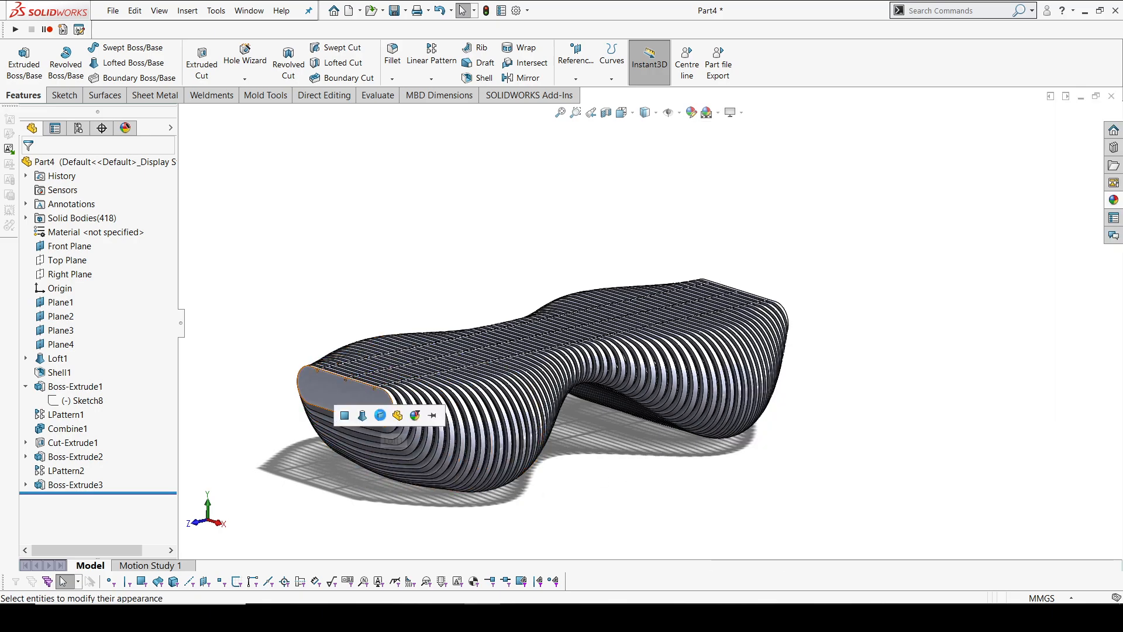
{"action": "left_click", "coordinate": [397, 415]}
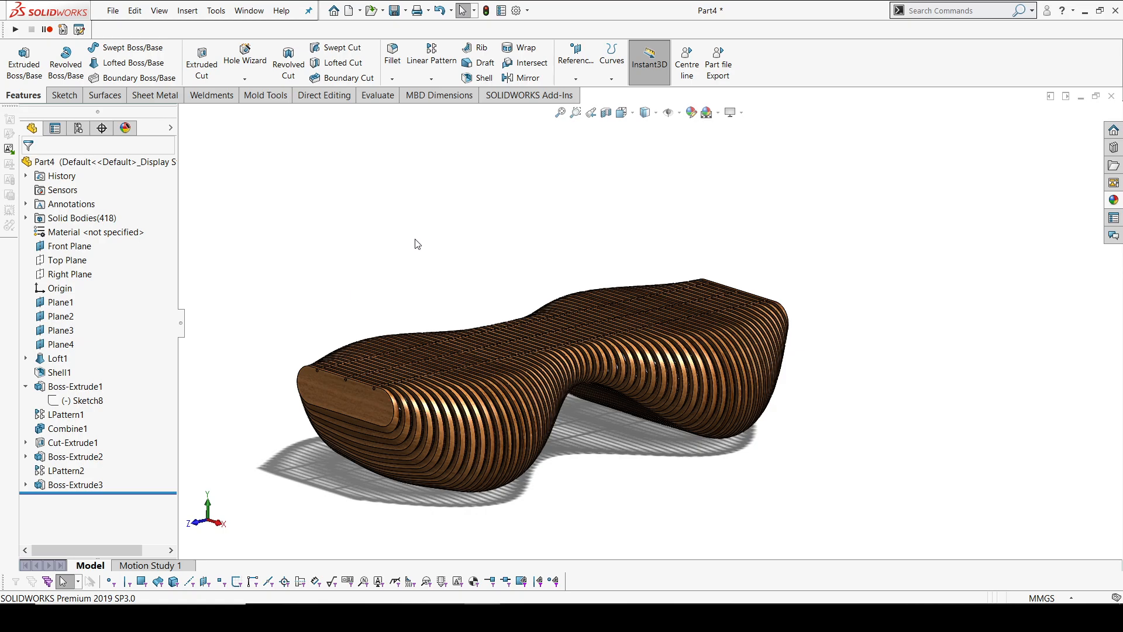
Step: Examine the wood-finished bench, its slices and its shadow from several angles and up close
{"action": "middle_click_drag", "start_coordinate": [450, 260], "coordinate": [475, 289]}
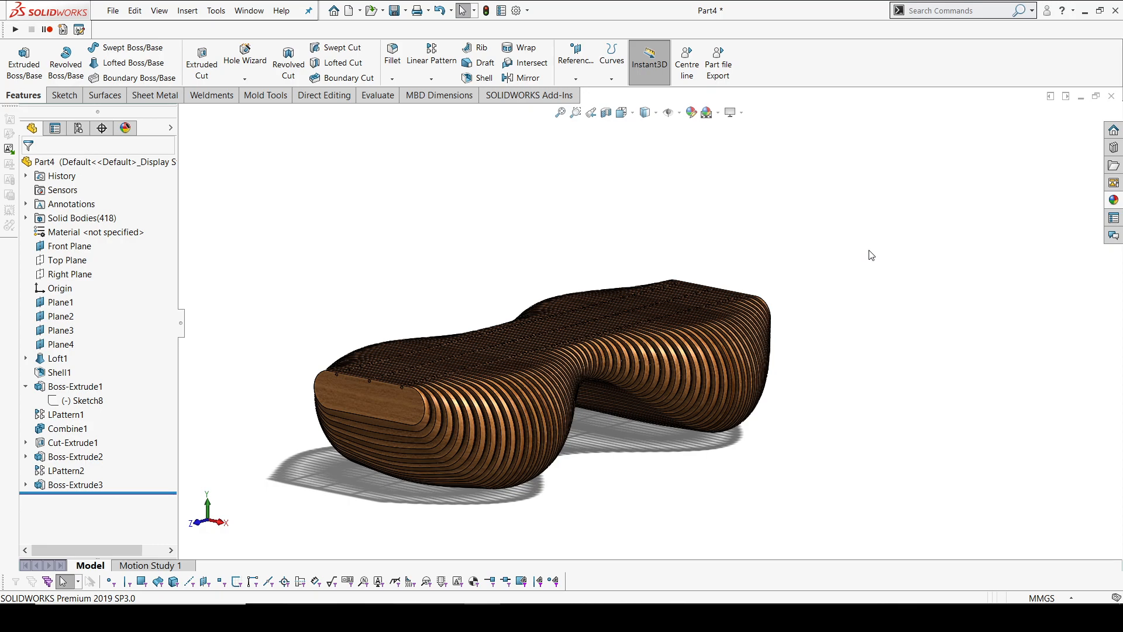
{"action": "middle_click_drag", "start_coordinate": [813, 406], "coordinate": [805, 398]}
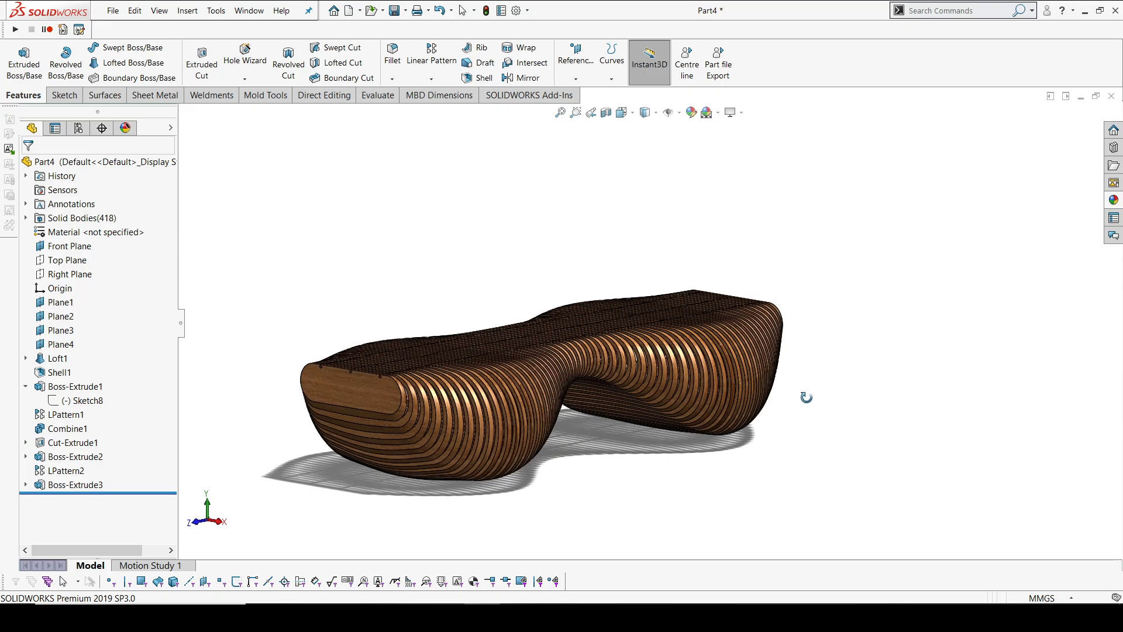
{"action": "scroll", "coordinate": [484, 371], "scroll_direction": "down", "scroll_amount": 2}
{"action": "middle_click_drag", "start_coordinate": [484, 371], "coordinate": [460, 389]}
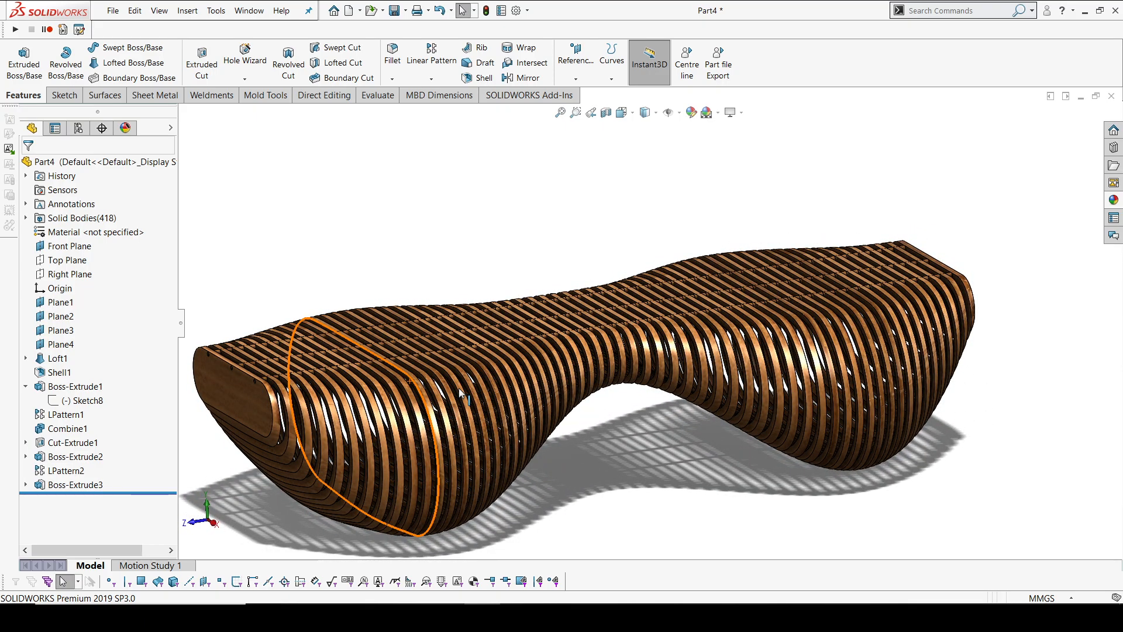